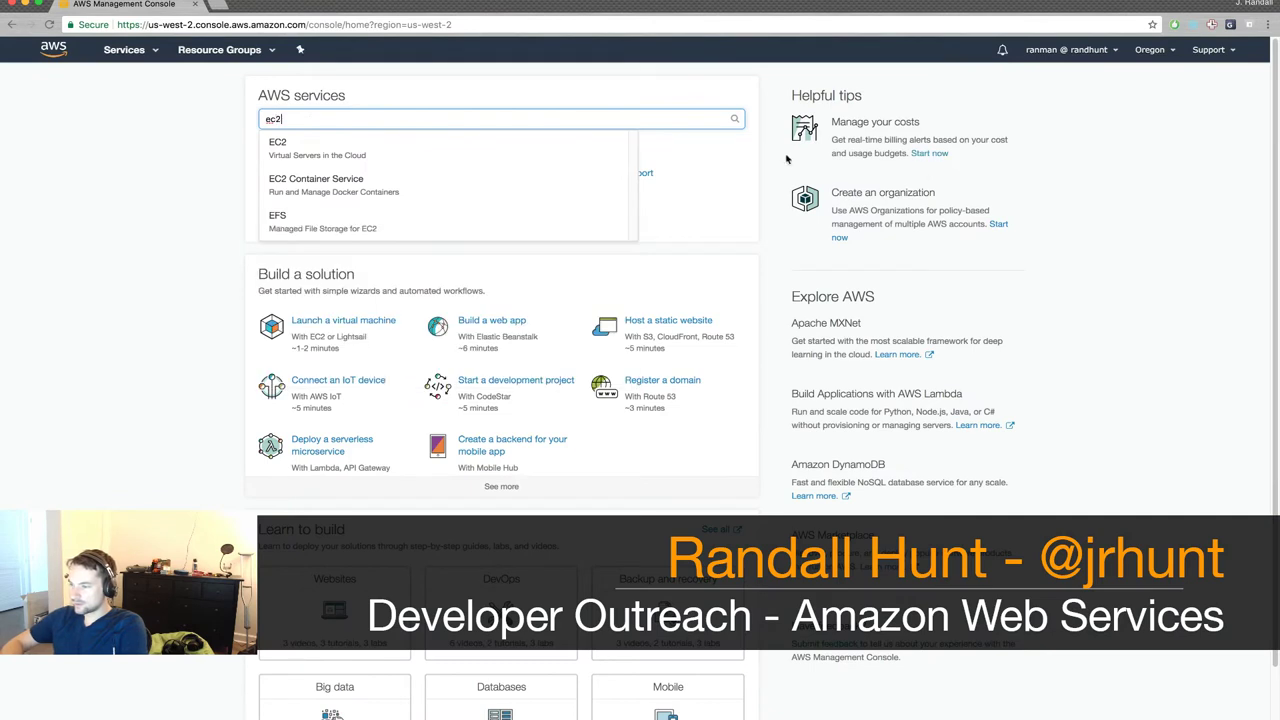
Open the EC2 service, start launching an instance, and choose the Amazon Linux AMI 2017.03.1 (HVM), SSD Volume Type.
left_click(552, 152)
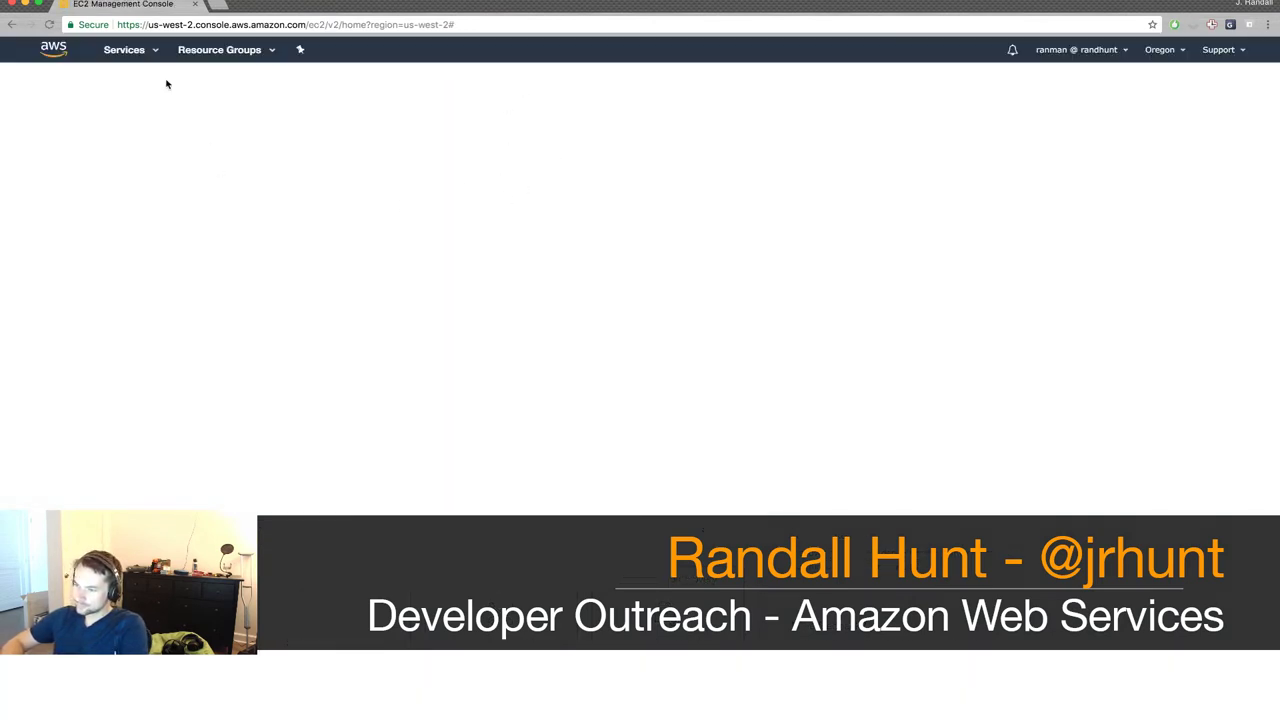
left_click(215, 324)
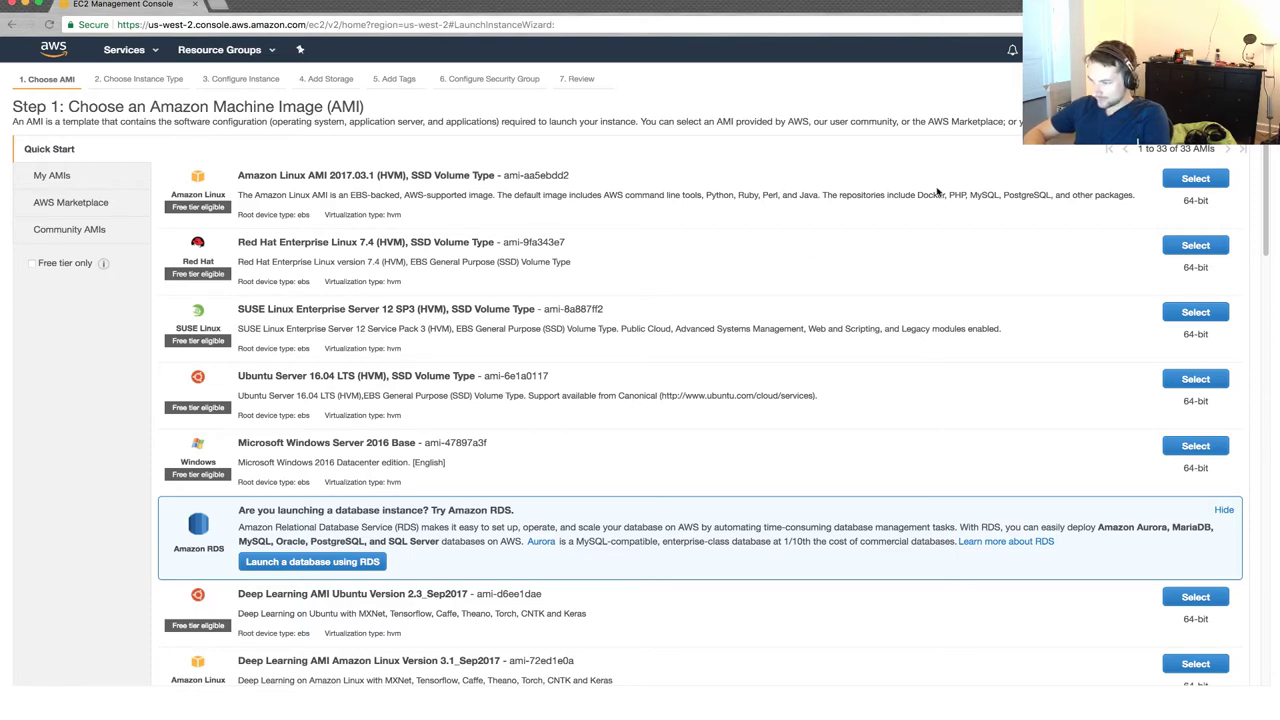
left_click(1195, 180)
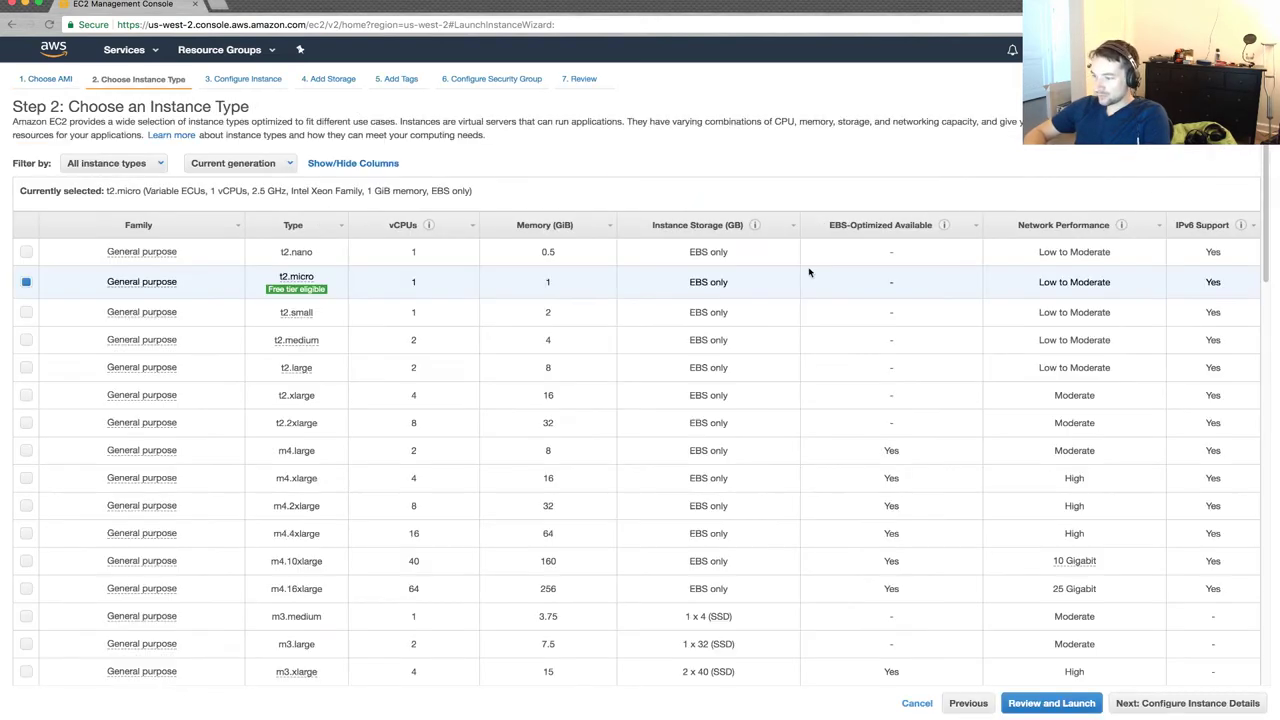
Choose the g3.8xlarge GPU graphics instance type and continue to the instance details.
scroll(157, 370, "down", 5)
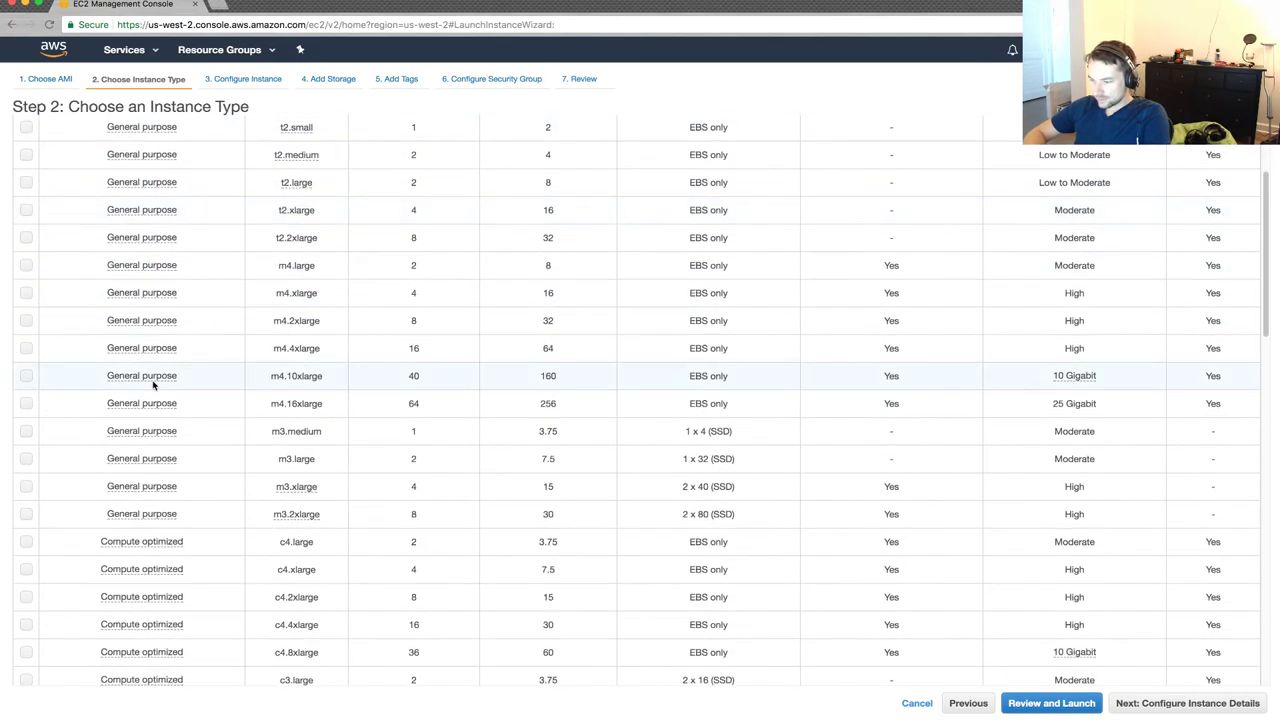
scroll(153, 385, "down", 8)
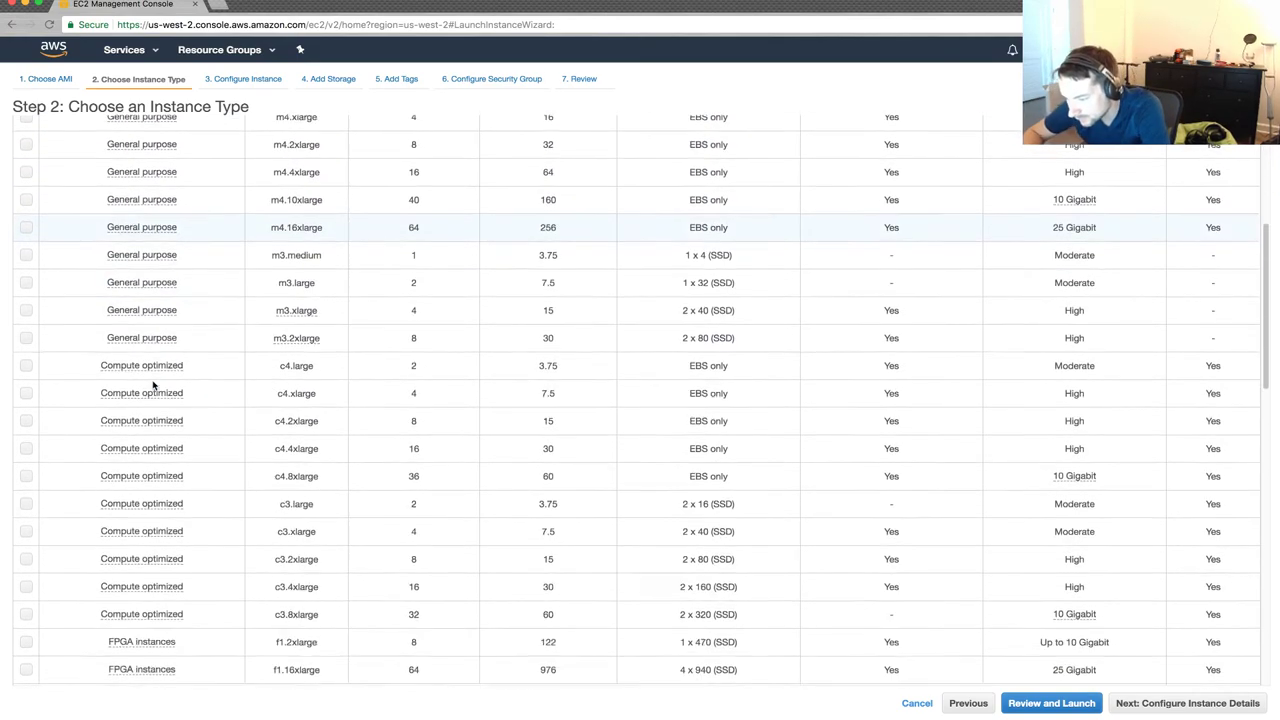
scroll(153, 385, "down", 20)
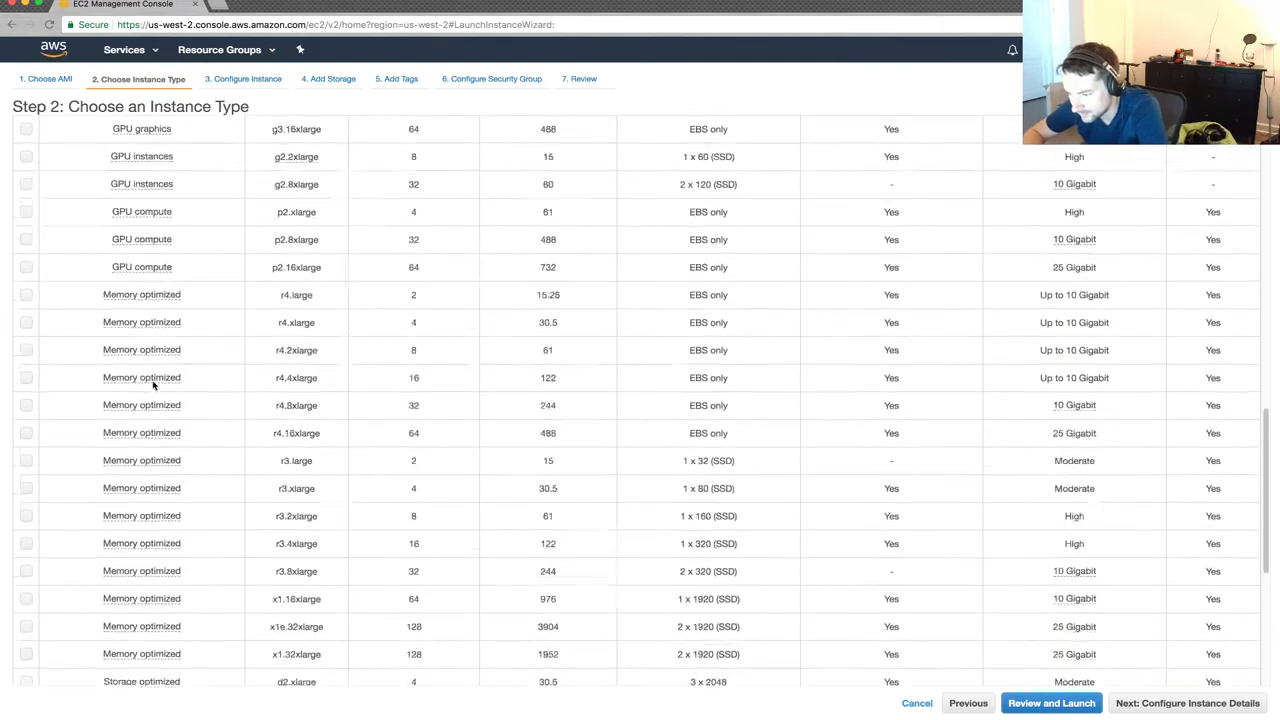
scroll(153, 385, "up", 12)
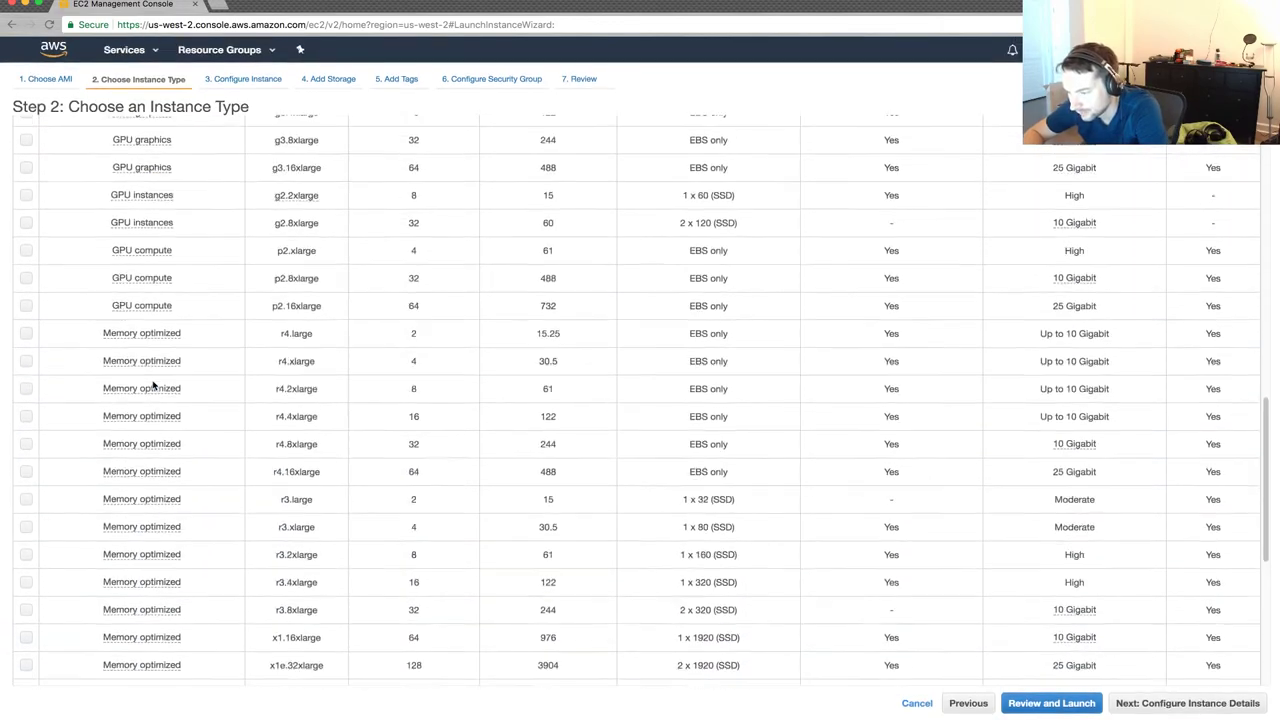
scroll(152, 381, "up", 3)
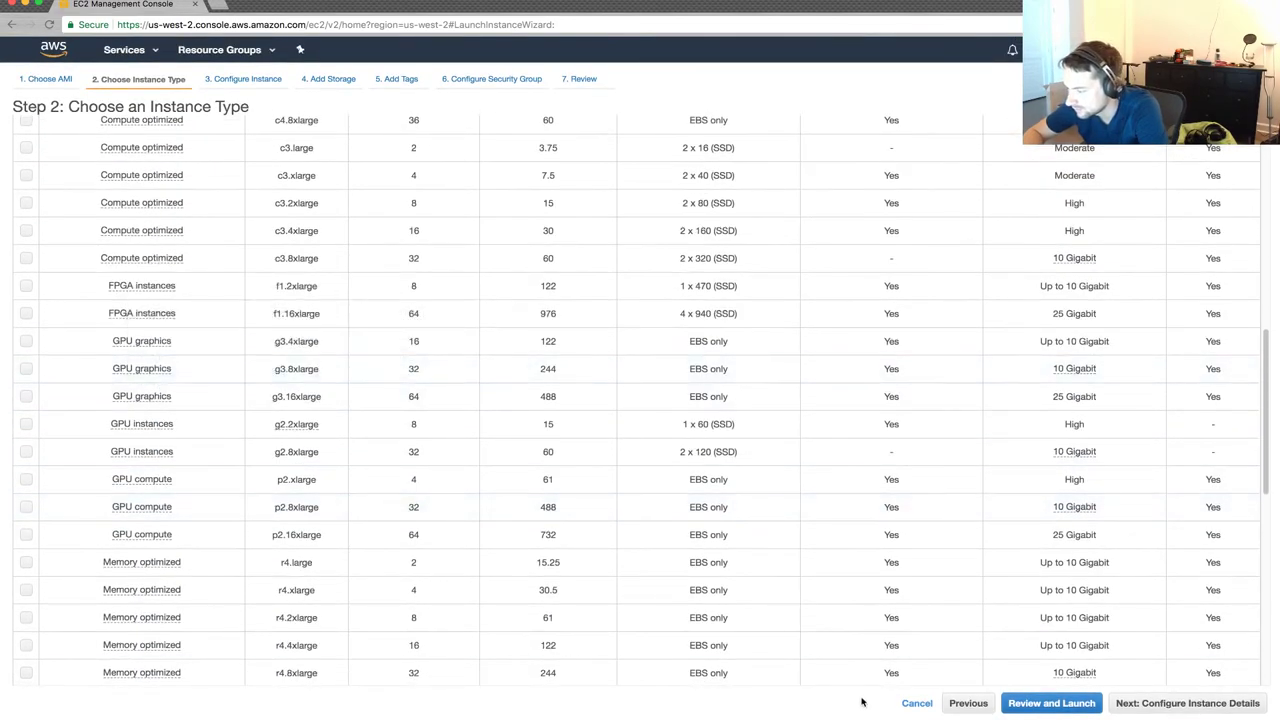
scroll(637, 491, "up", 15)
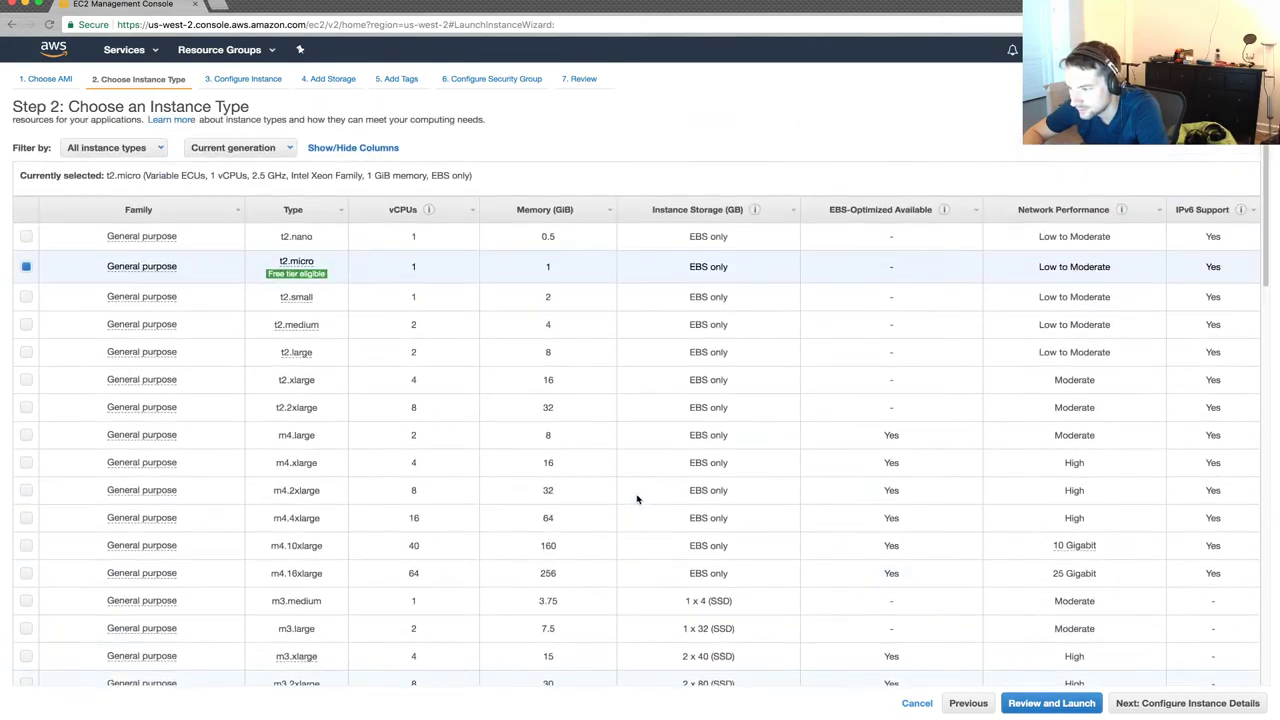
scroll(637, 499, "down", 1)
scroll(637, 499, "down", 3)
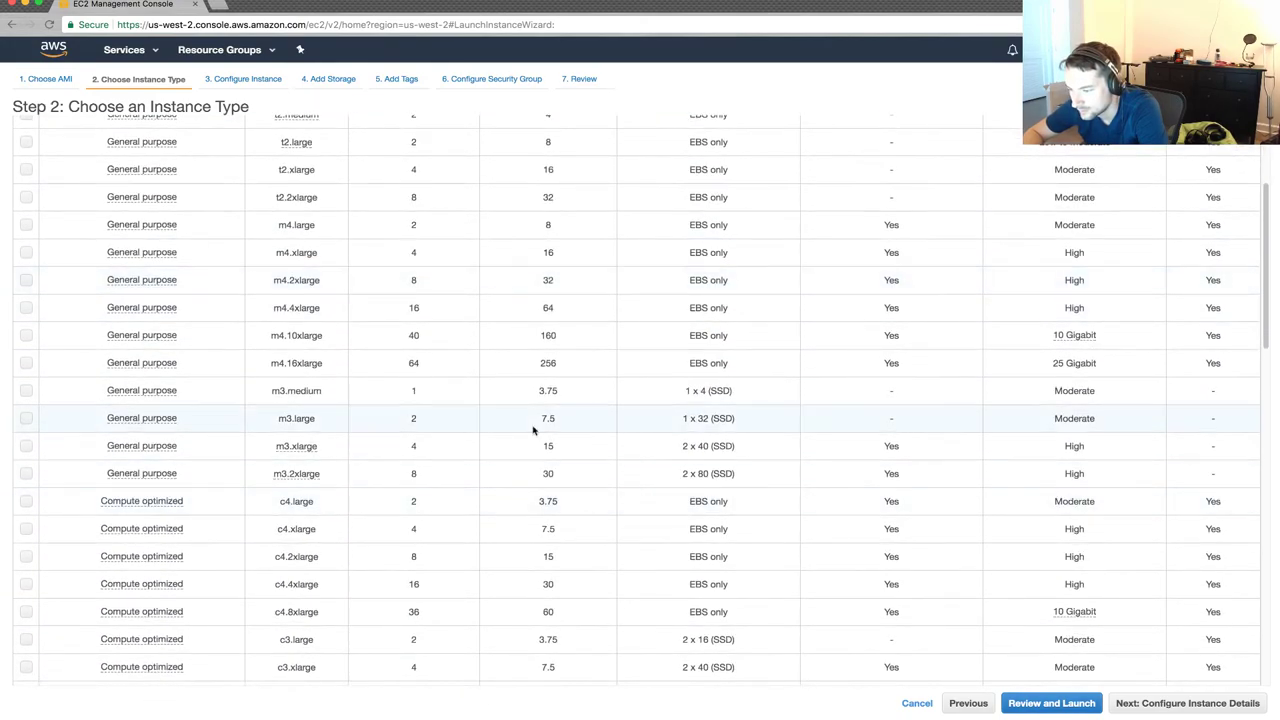
scroll(537, 429, "down", 8)
scroll(533, 430, "down", 1)
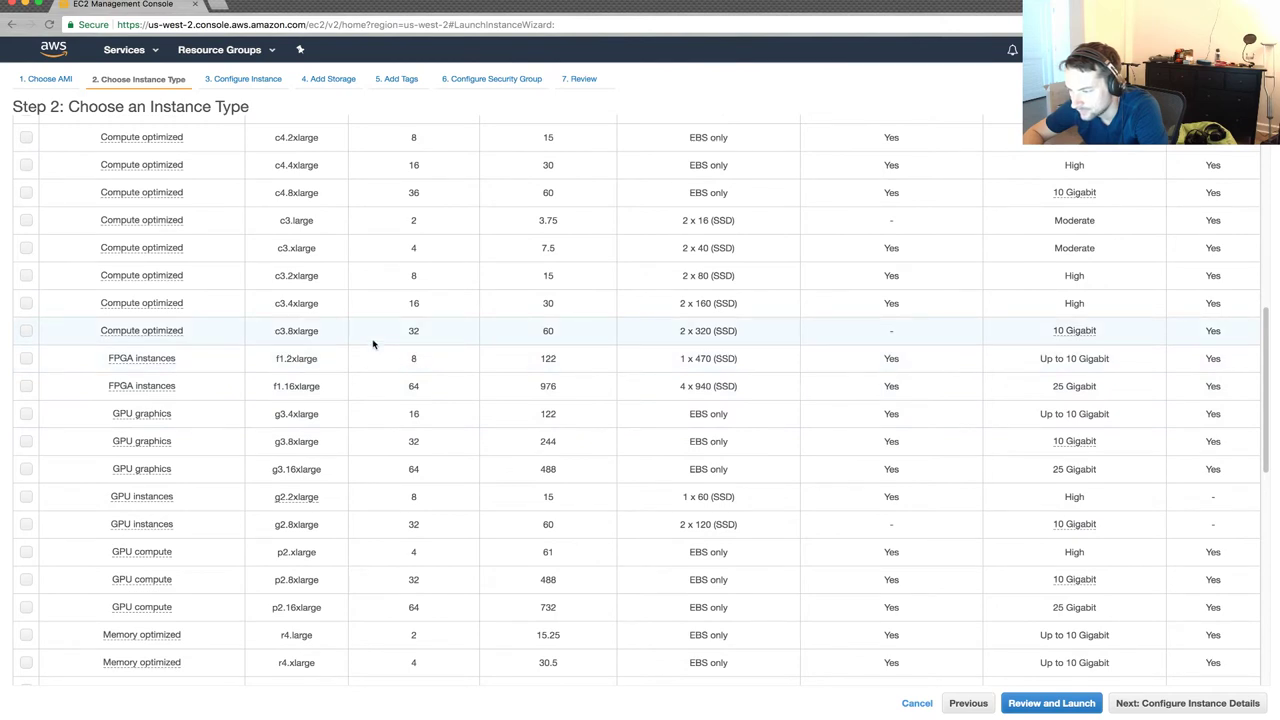
scroll(372, 343, "down", 1)
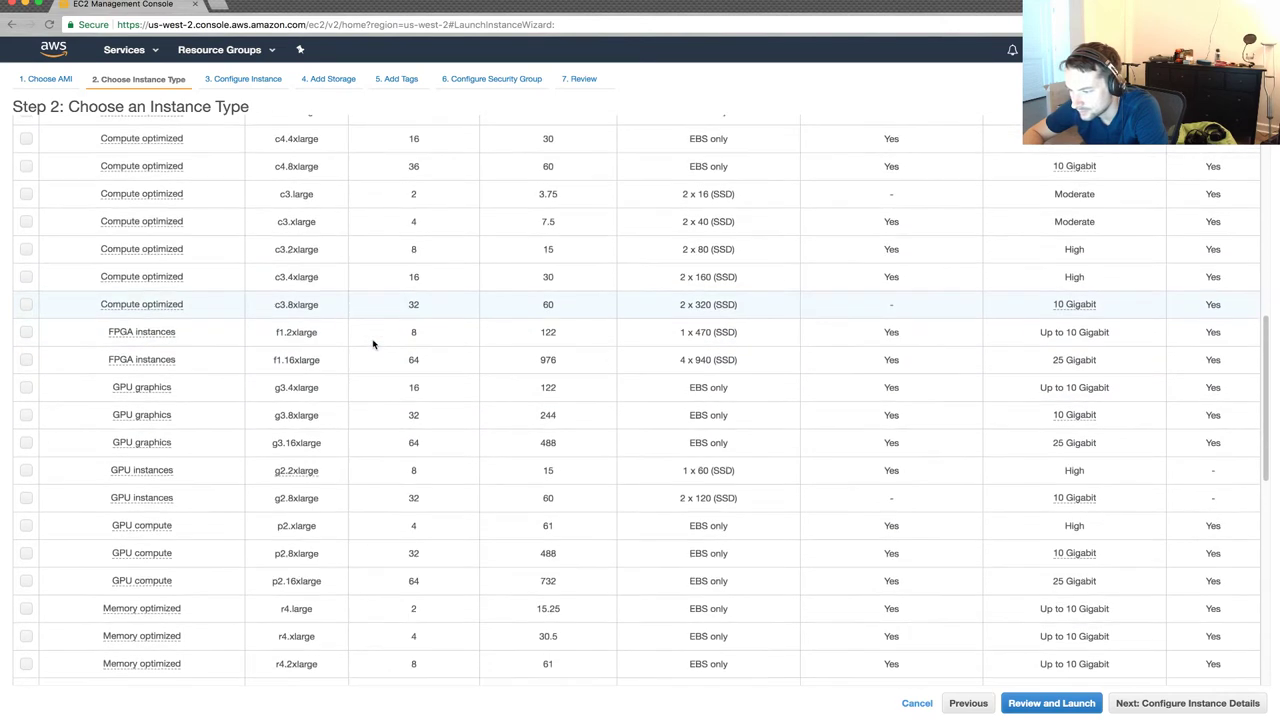
left_click(328, 424)
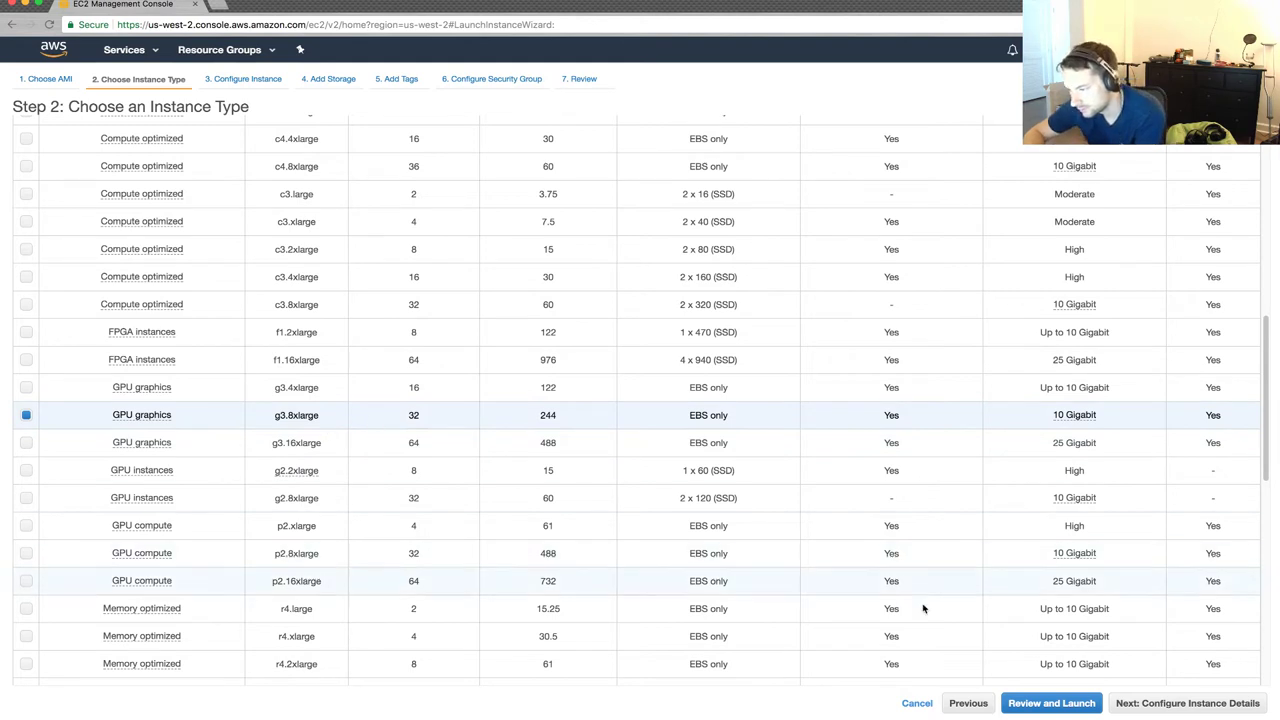
left_click(1136, 704)
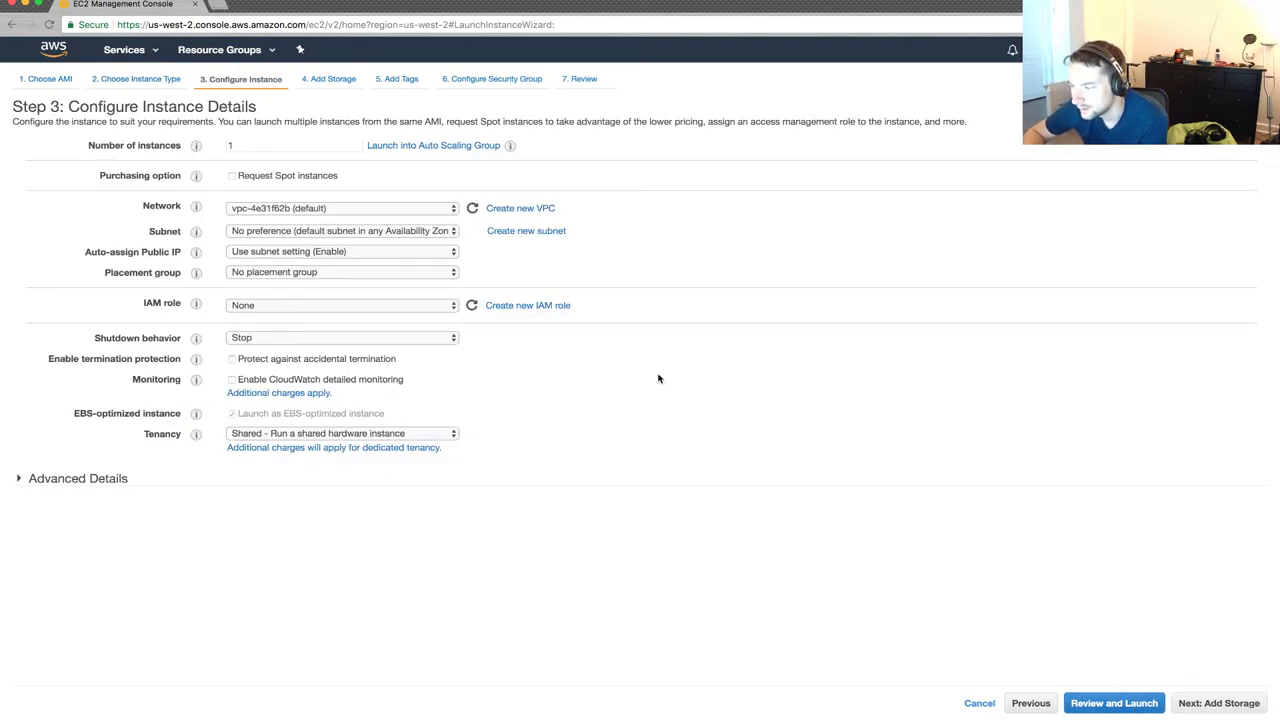
Go back to the instance types to check the GPU rows' network performance, and return to the instance details.
left_click(1033, 704)
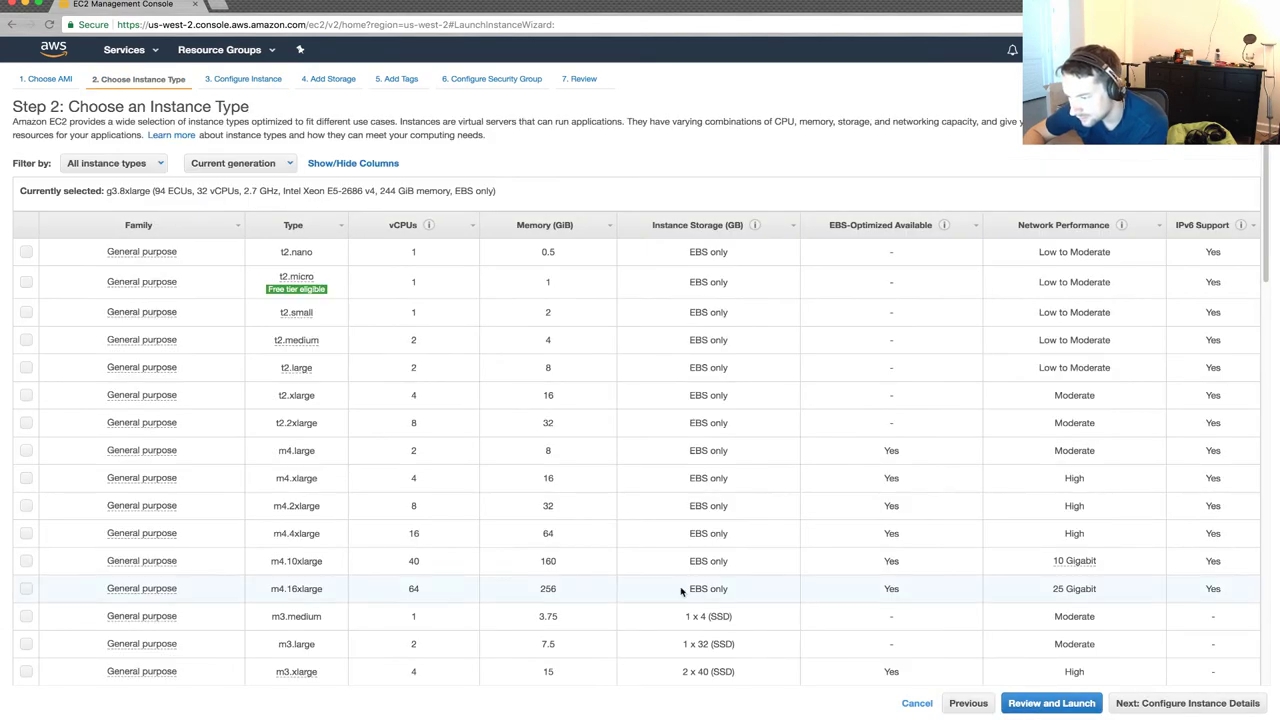
scroll(681, 592, "down", 6)
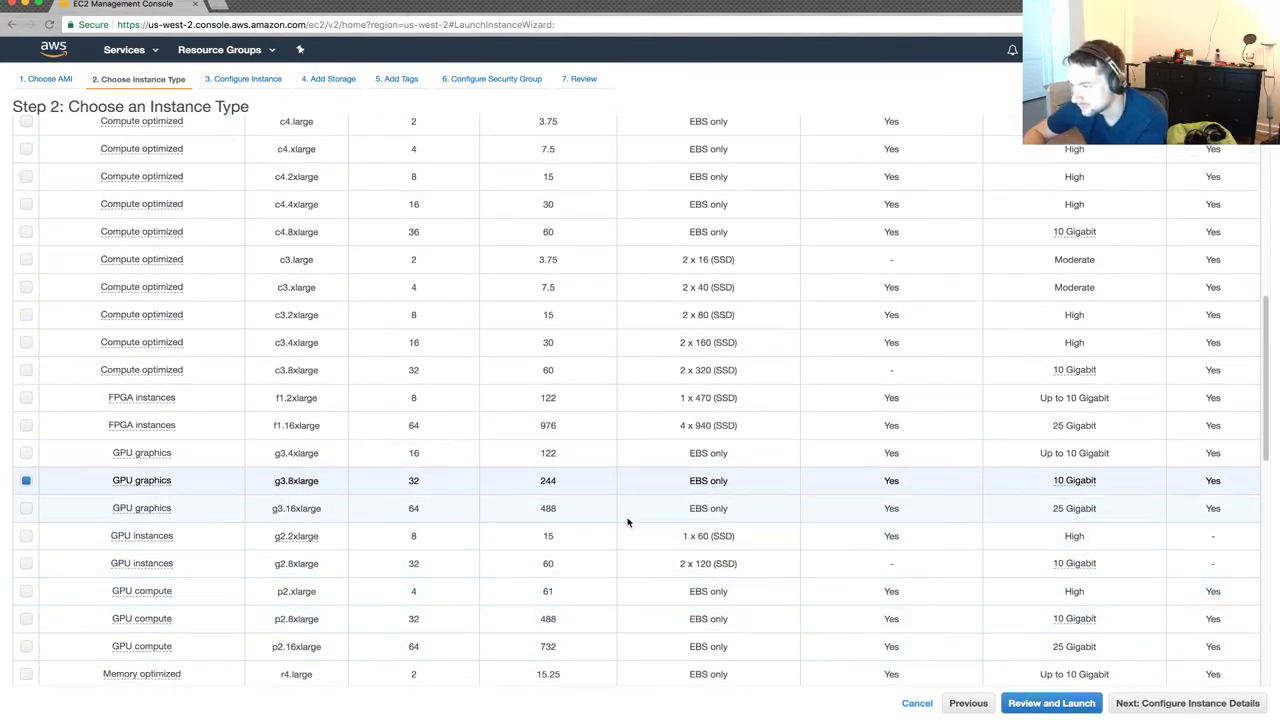
mouse_move(1098, 617)
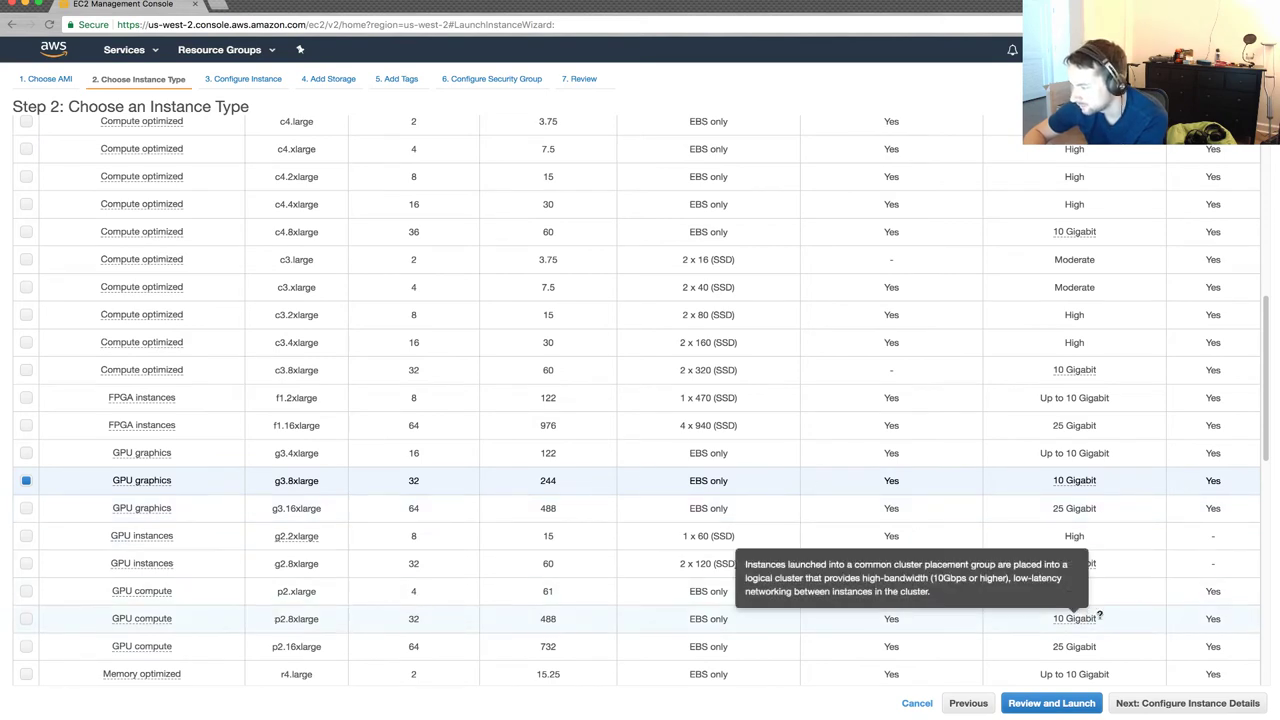
left_click(1194, 703)
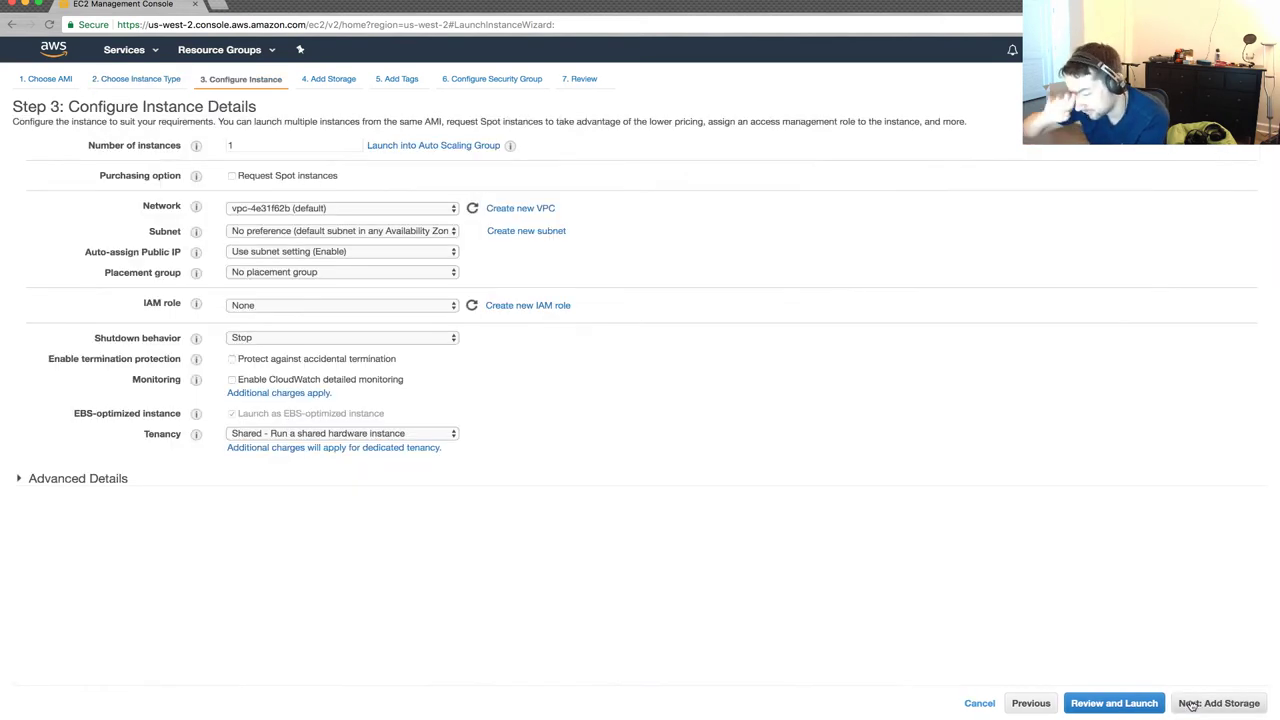
Request Spot instances with a maximum price of $1 and continue to the storage settings.
left_click(232, 176)
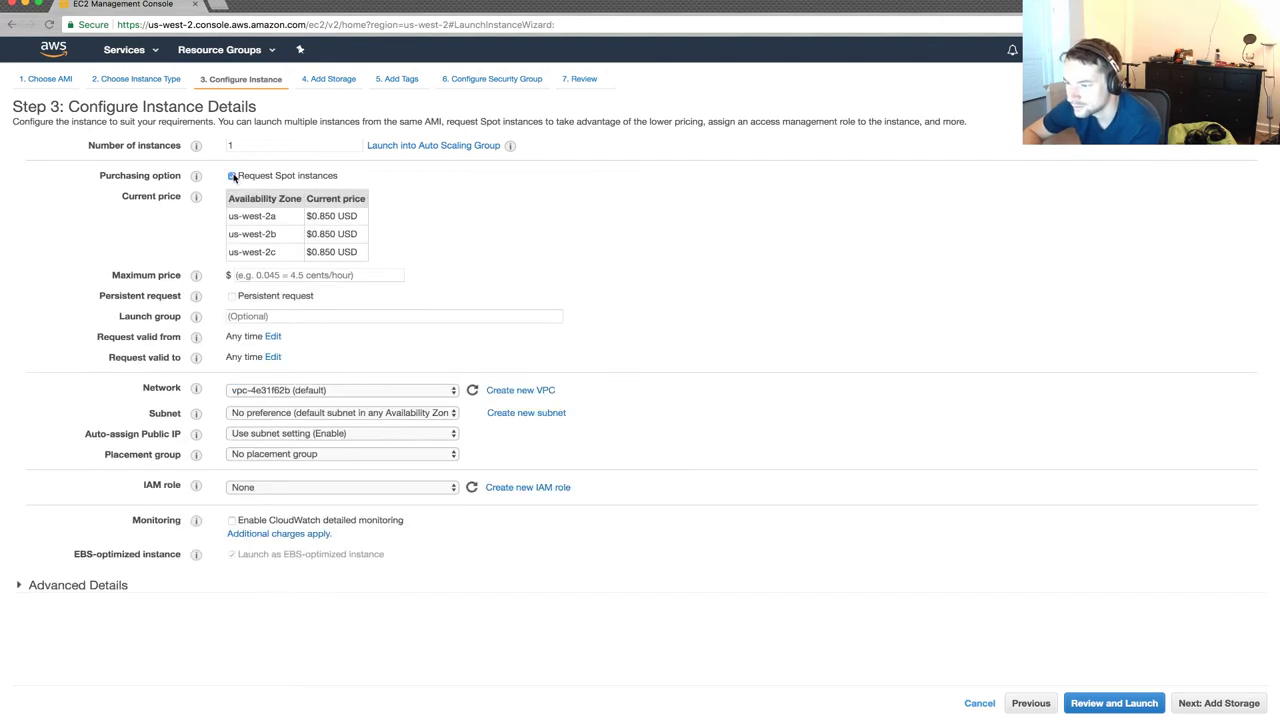
left_click(296, 272)
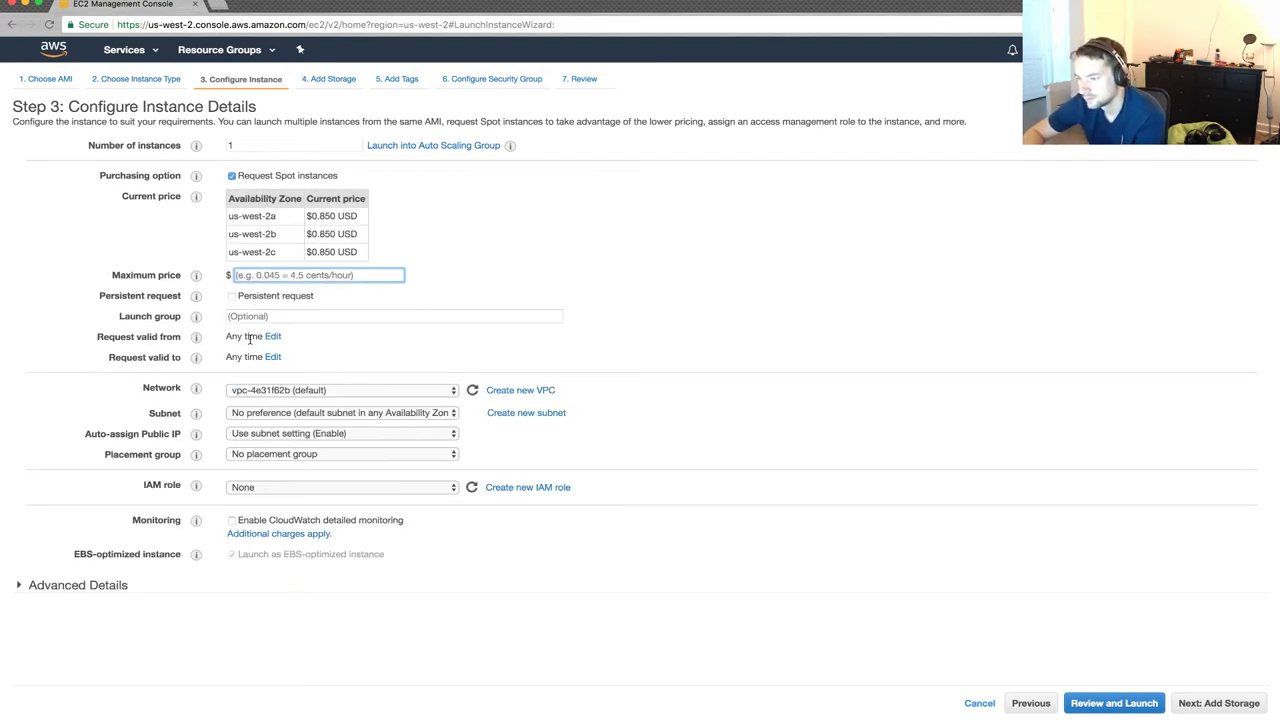
type("0.")
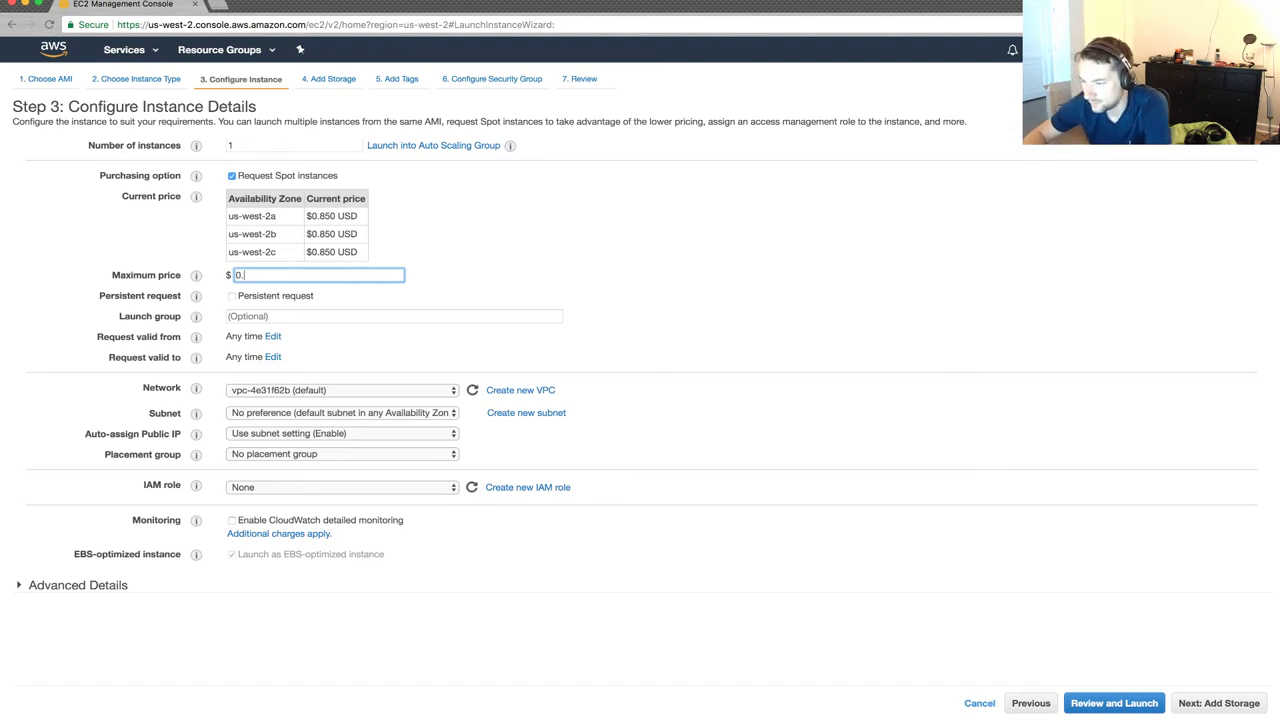
key("Tab")
left_click(532, 268)
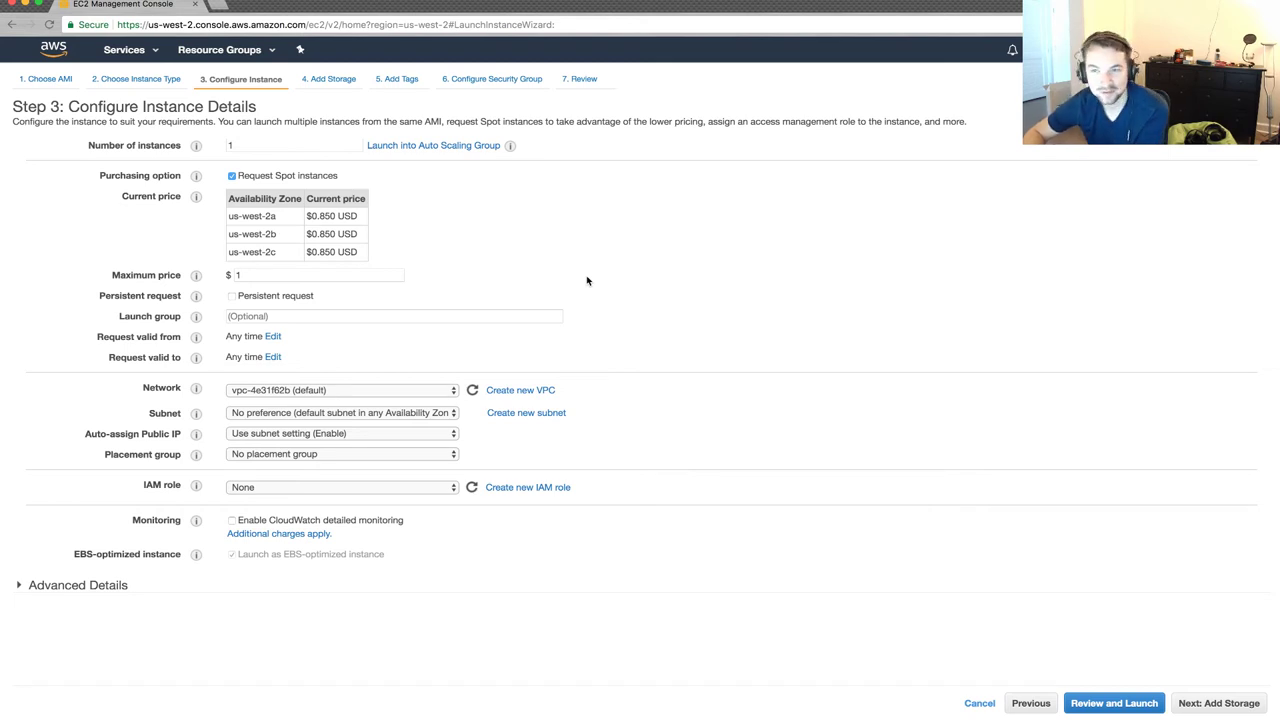
left_click(1200, 704)
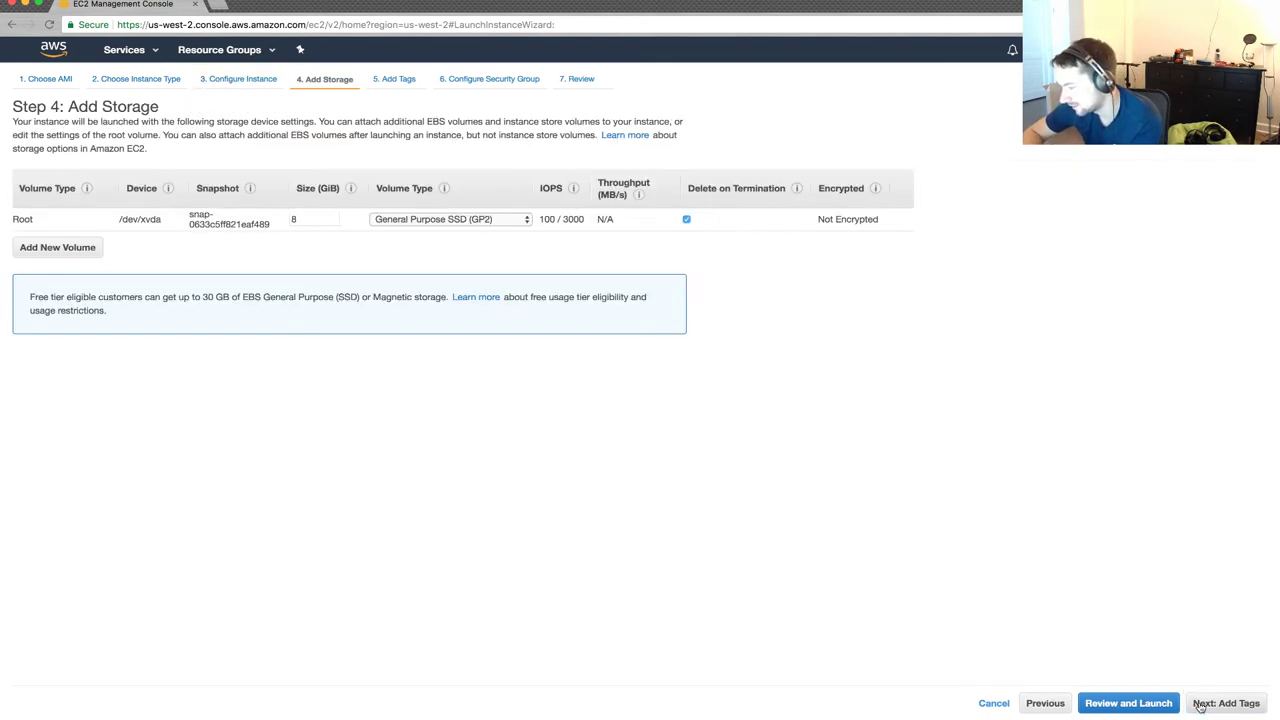
Set the root volume size to 1000 GiB and continue past the tags to the security group settings.
left_click(333, 220)
key("BackSpace")
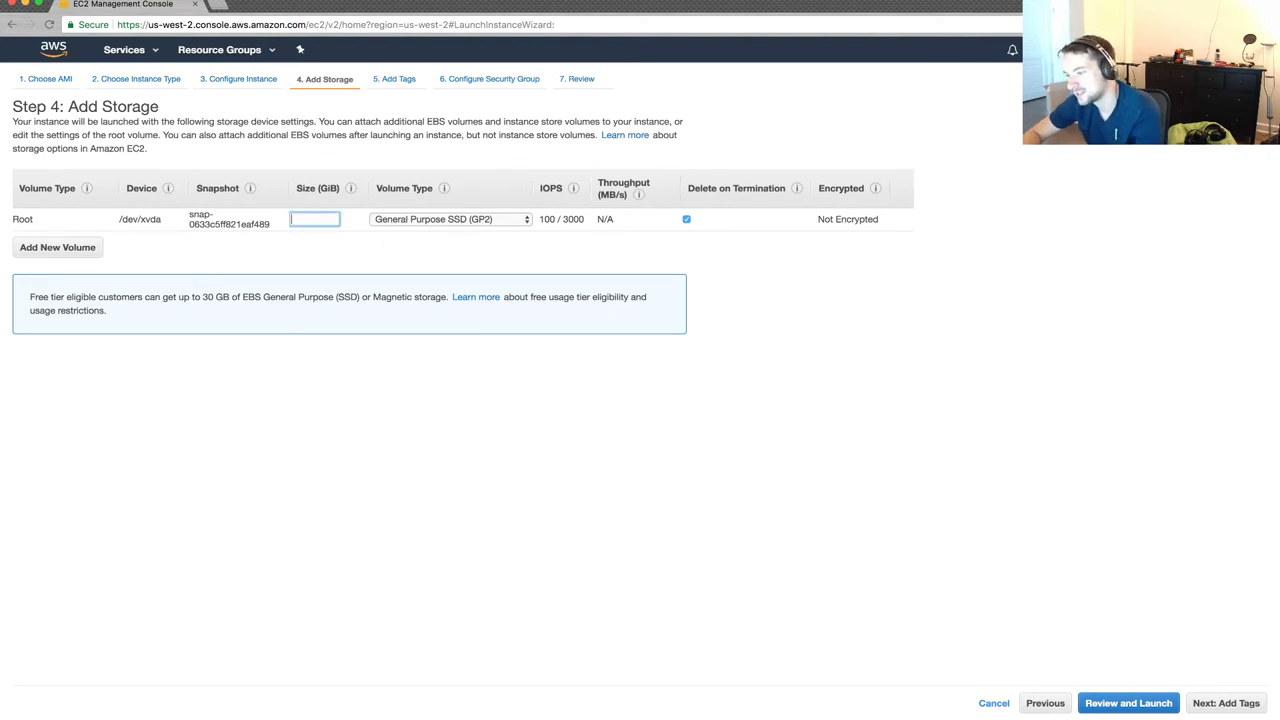
type("1")
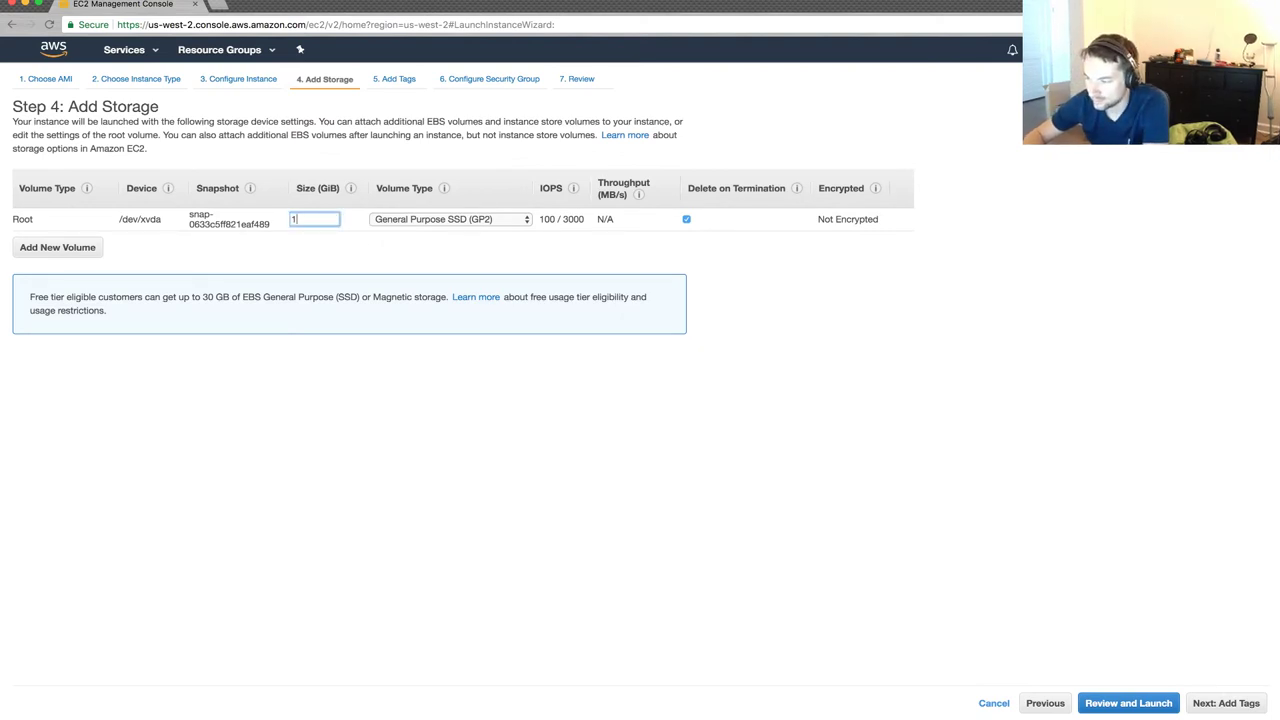
type("000")
key("Tab")
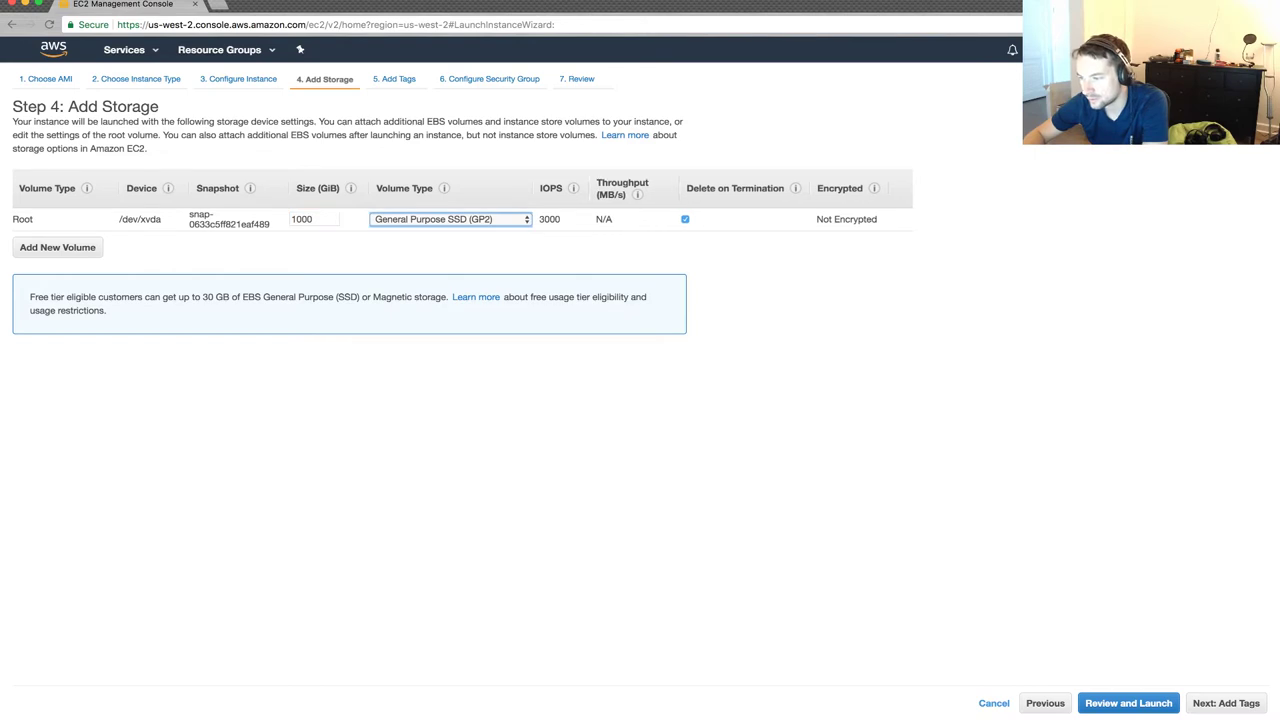
left_click(323, 220)
left_click(684, 282)
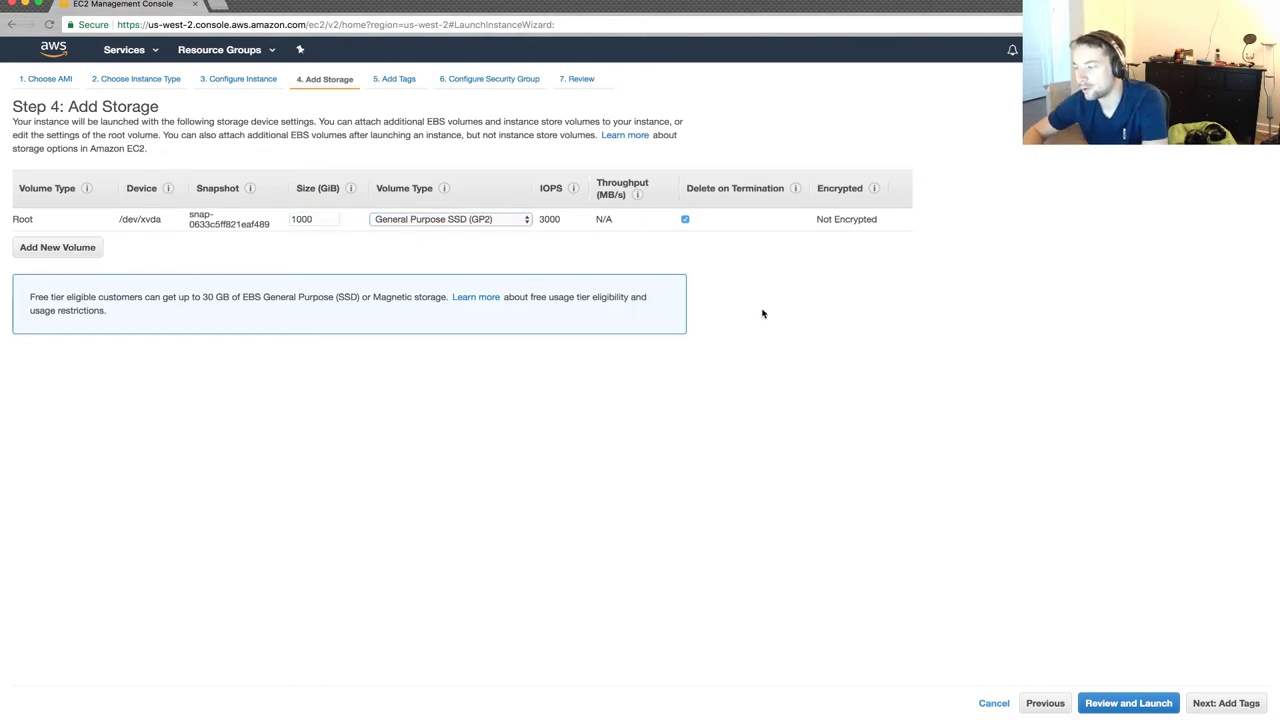
left_click(1195, 703)
left_click(1208, 703)
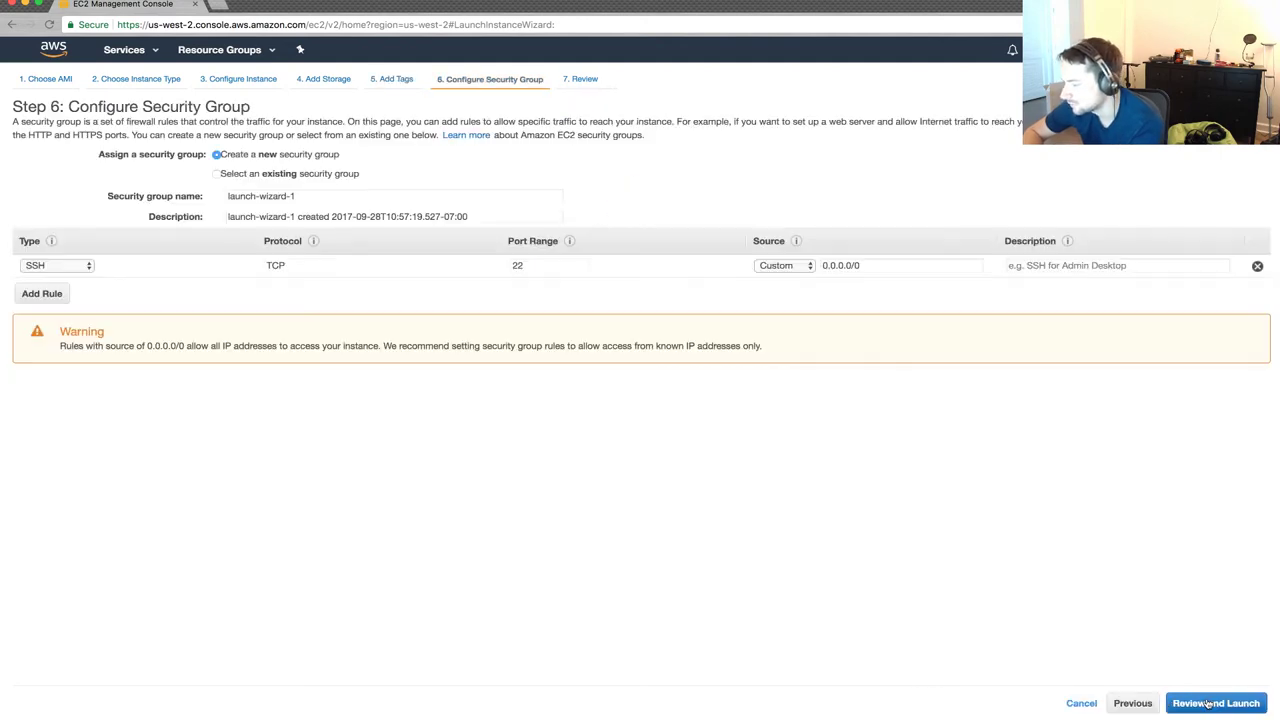
Assign the existing default VPC security group to the instance and proceed to the launch review.
left_click(334, 174)
left_click(253, 225)
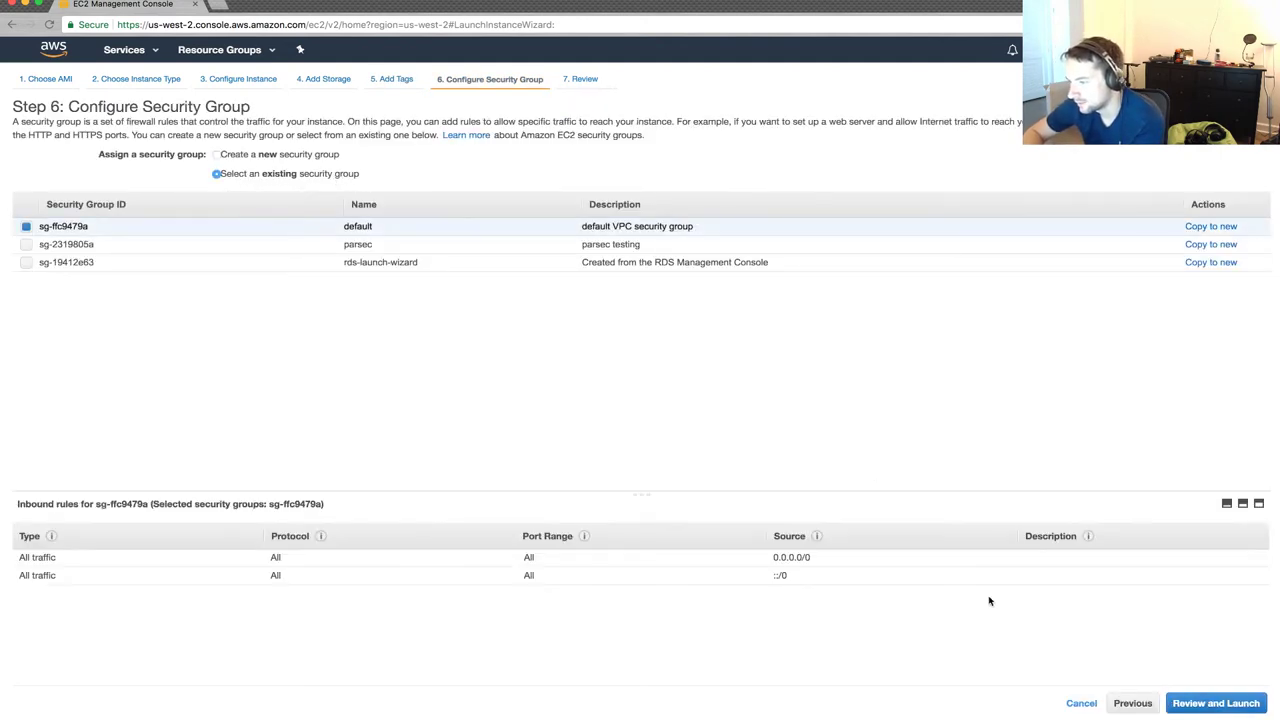
left_click(1216, 703)
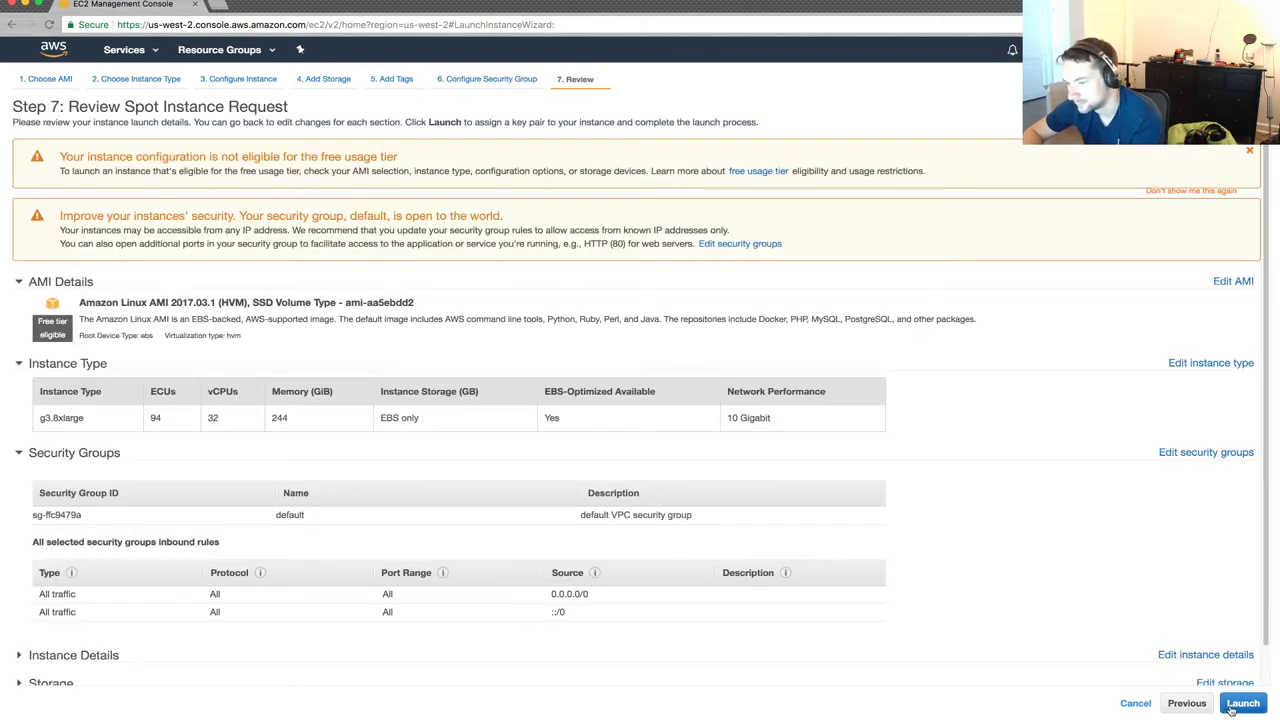
Launch with the preselected existing key pair, acknowledge access to its private key file, and submit the Spot instance request.
left_click(1231, 708)
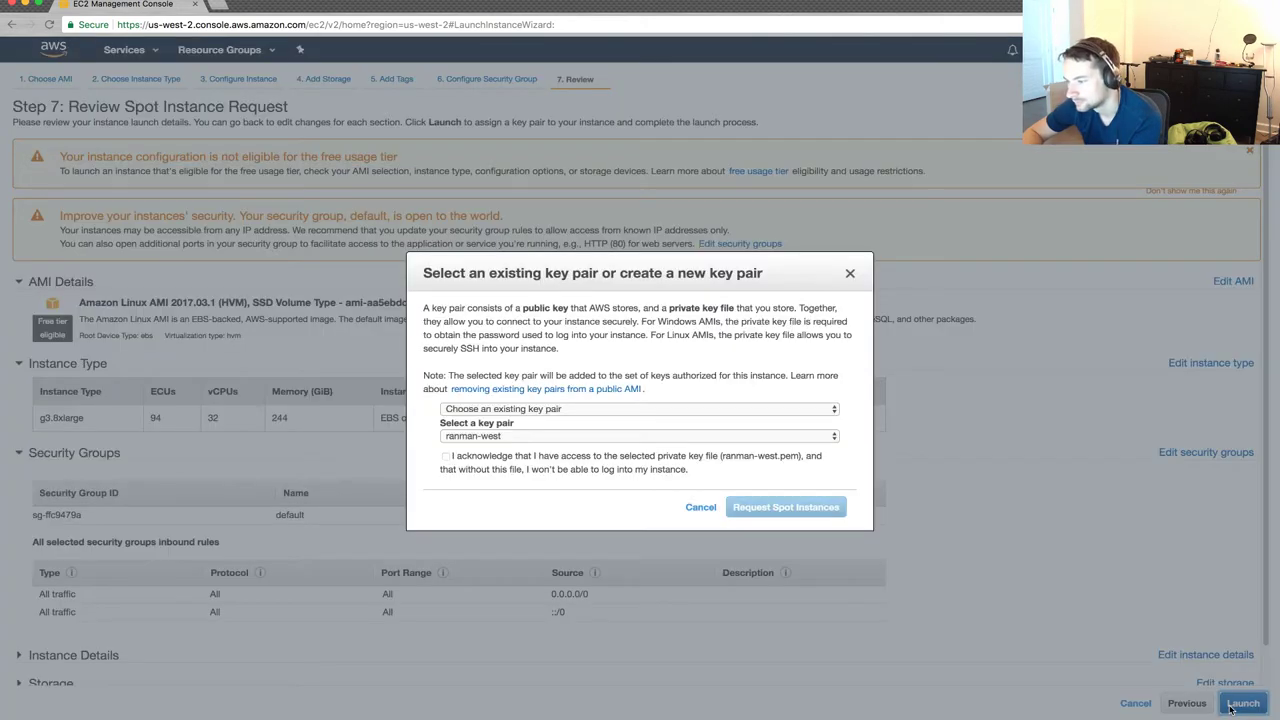
left_click(578, 465)
left_click(786, 510)
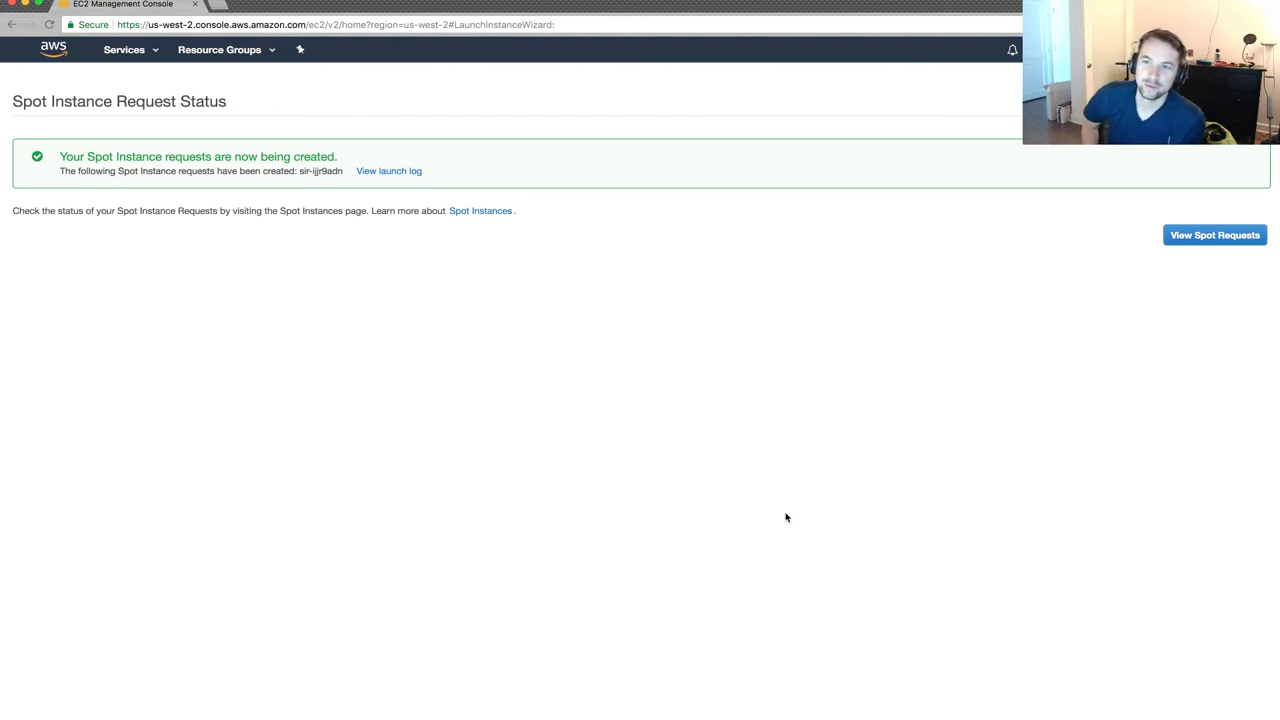
View the launch log, and open the details of the g3.8xlarge request in the Spot requests list.
left_click(390, 171)
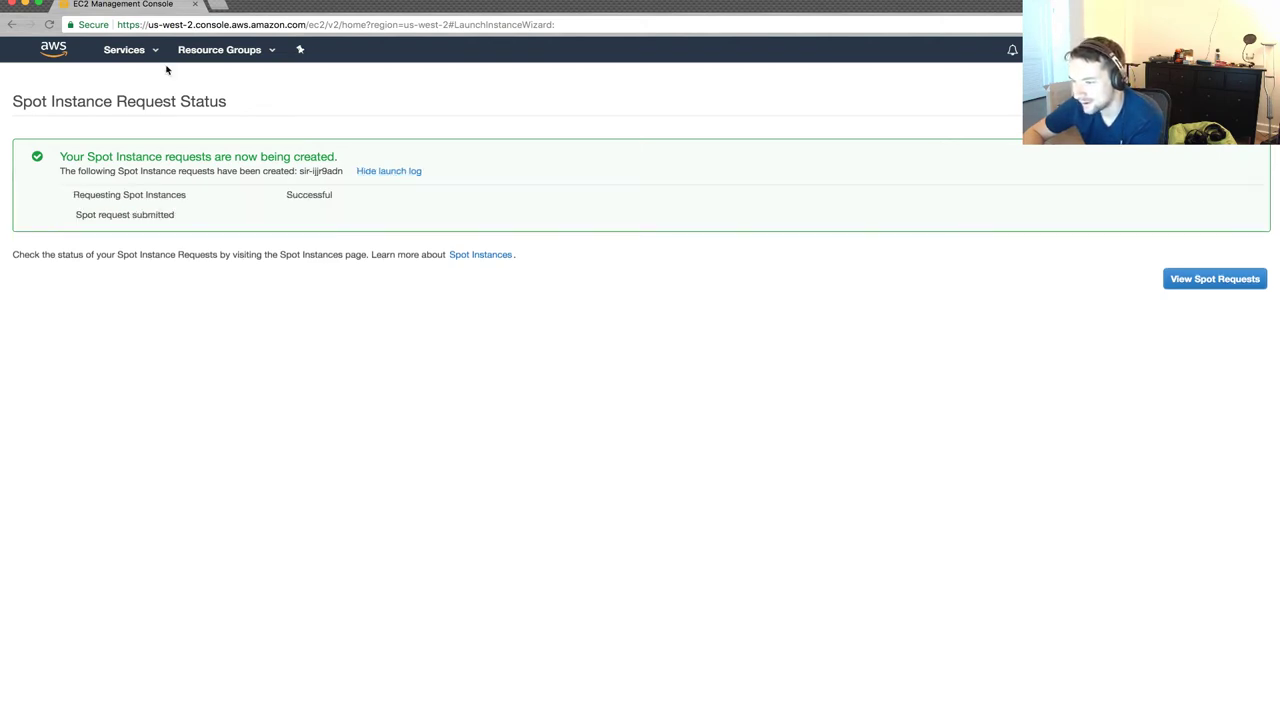
left_click(1190, 278)
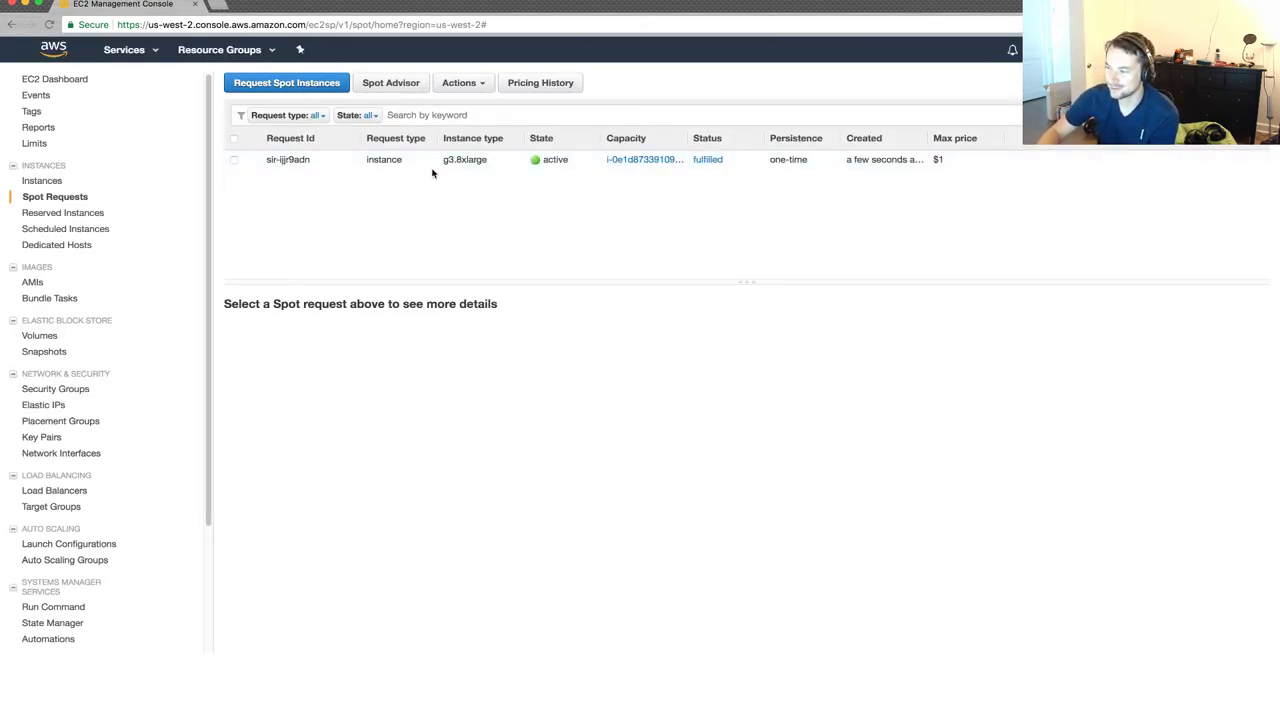
left_click(450, 160)
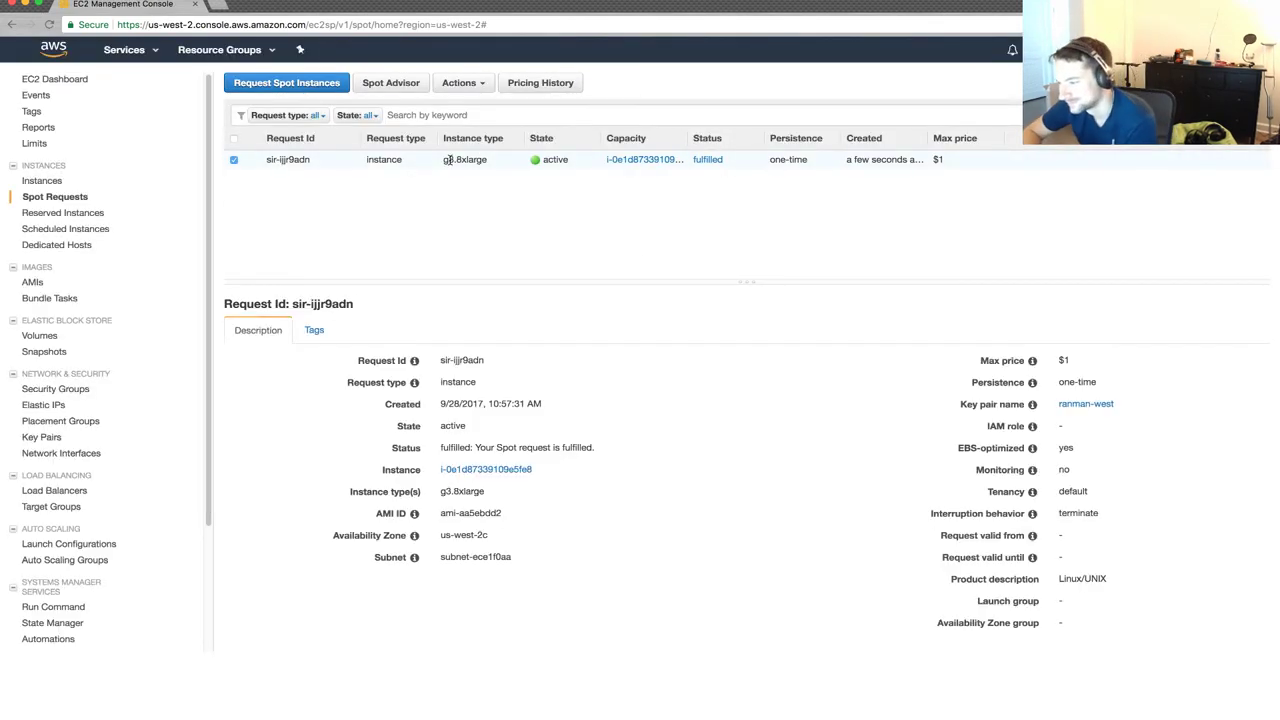
Open the instance created by the g3.8xlarge Spot request in the Instances list.
left_click(478, 471)
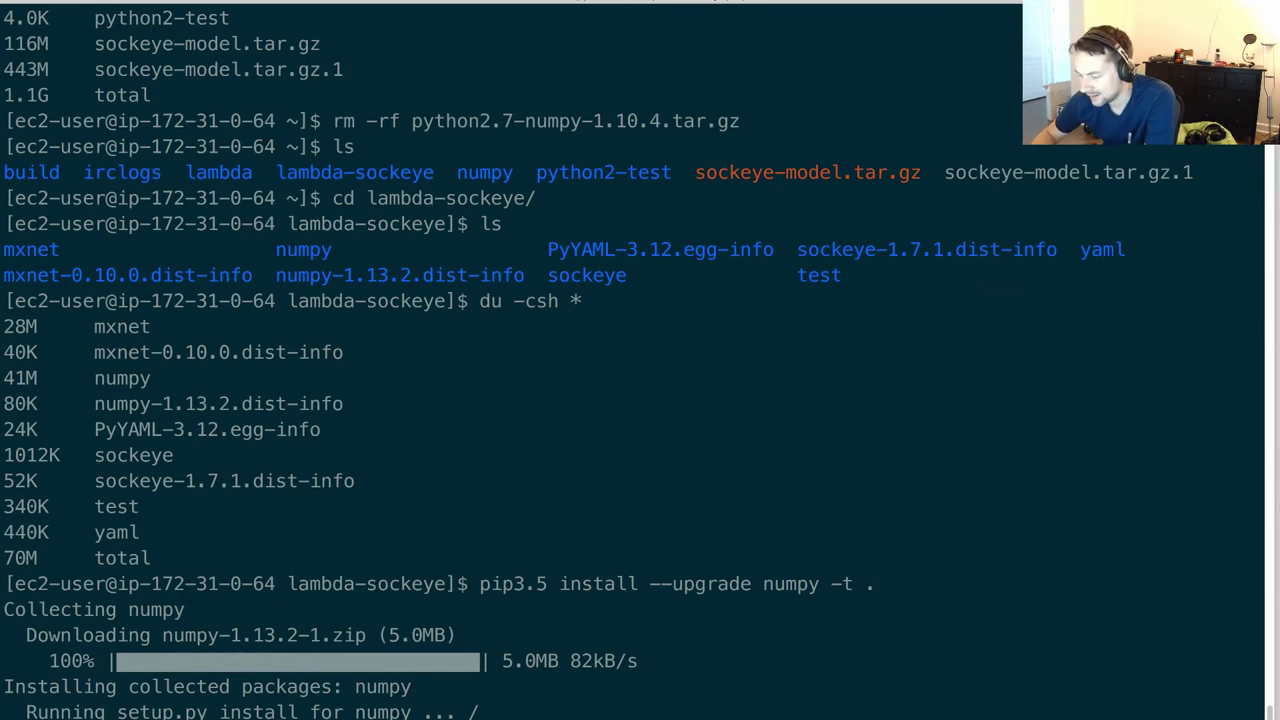
Switch to the terminal, interrupt the running numpy installation, and list the lambda-sockeye directory on a cleared screen.
key("ctrl+c")
key("ctrl+l")
type("ls")
key("Return")
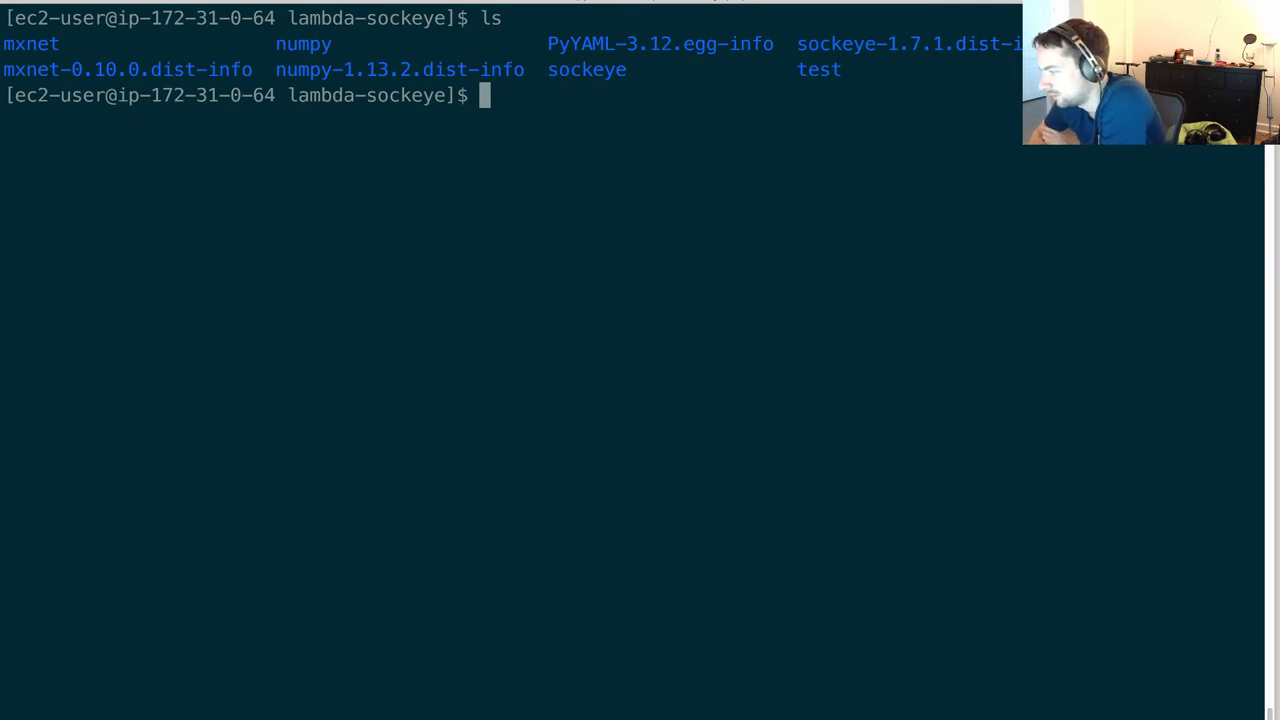
Return to the browser, close the Lex console tab, and copy the new g3.8xlarge instance's public DNS name.
key("super+Tab")
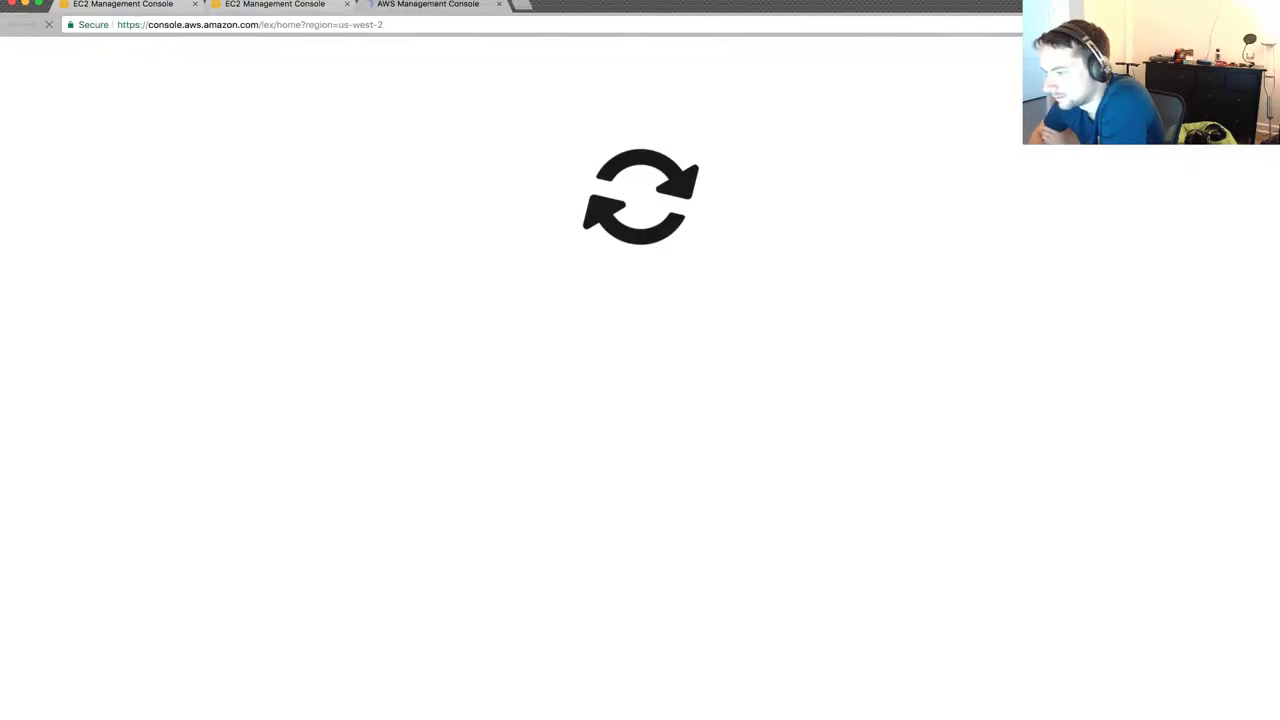
left_click(499, 4)
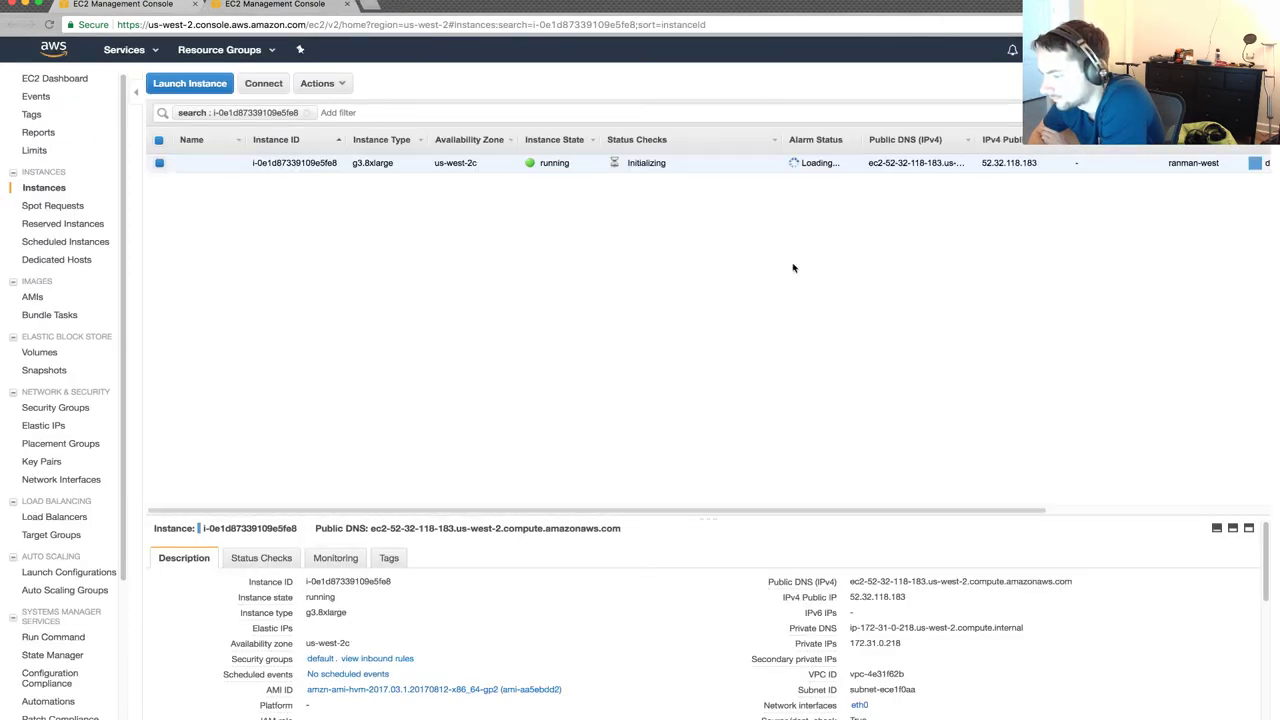
left_click_drag(372, 528, 570, 542)
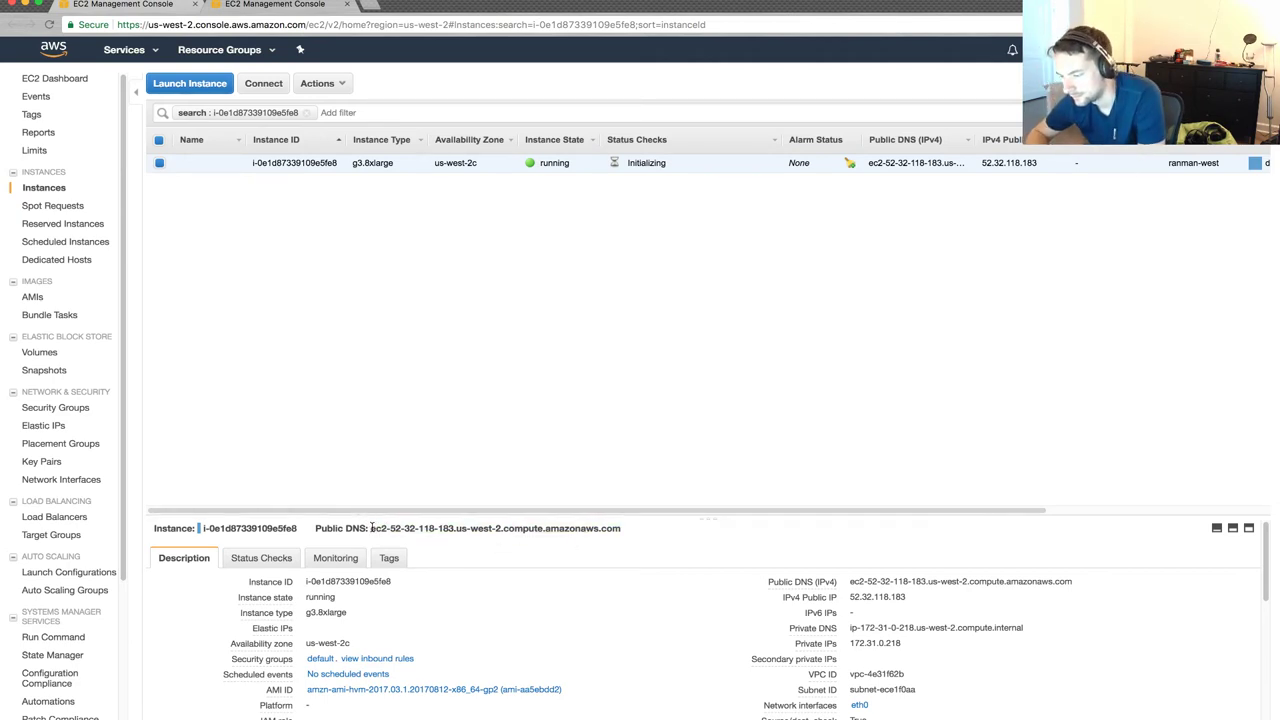
left_click_drag(372, 528, 620, 530)
In the terminal, log out of the old instance and try to SSH to the copied host as ec2-user with ~/.ssh/ranman.west, accepting its host key.
key("super+Tab")
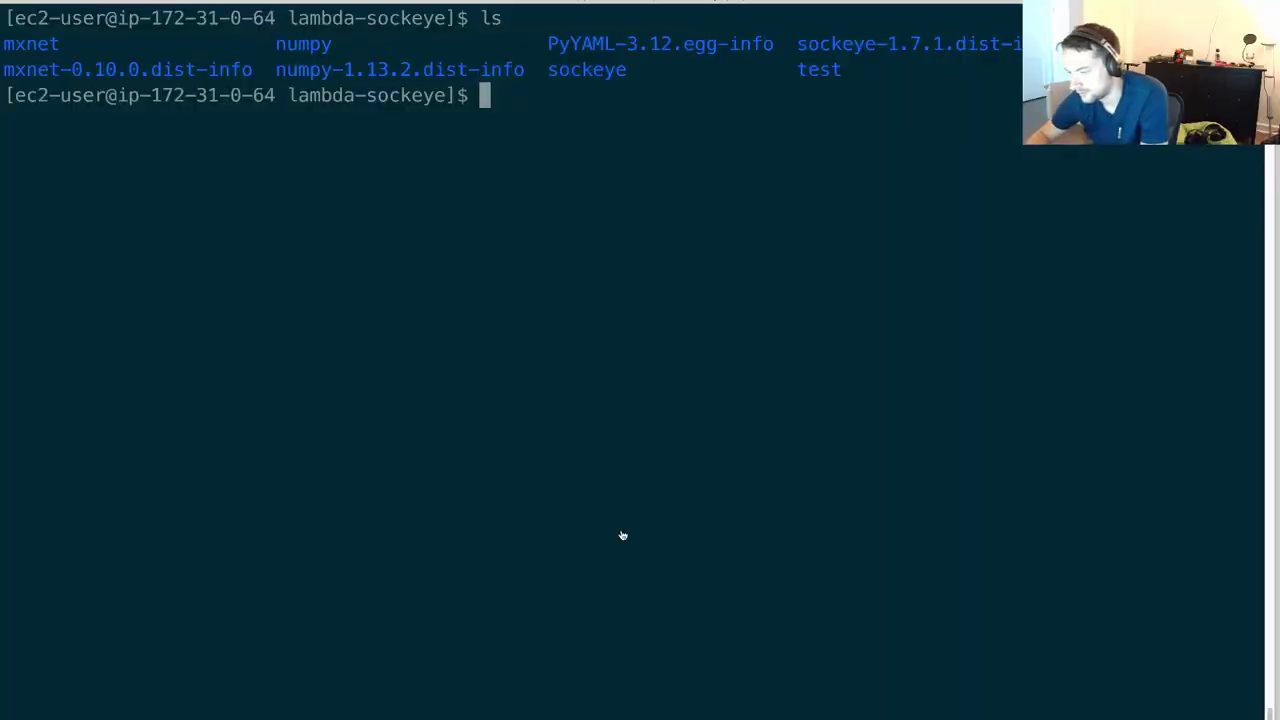
key("ctrl+d")
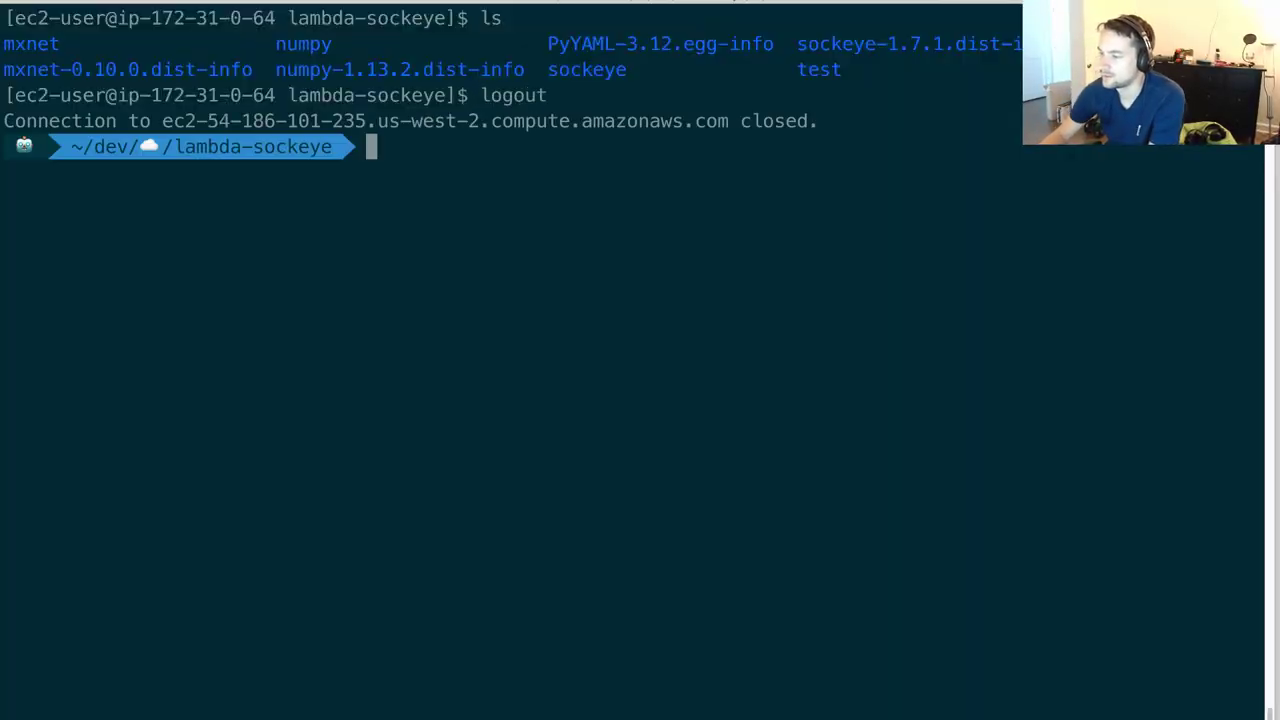
type("ssh -i ~/.s")
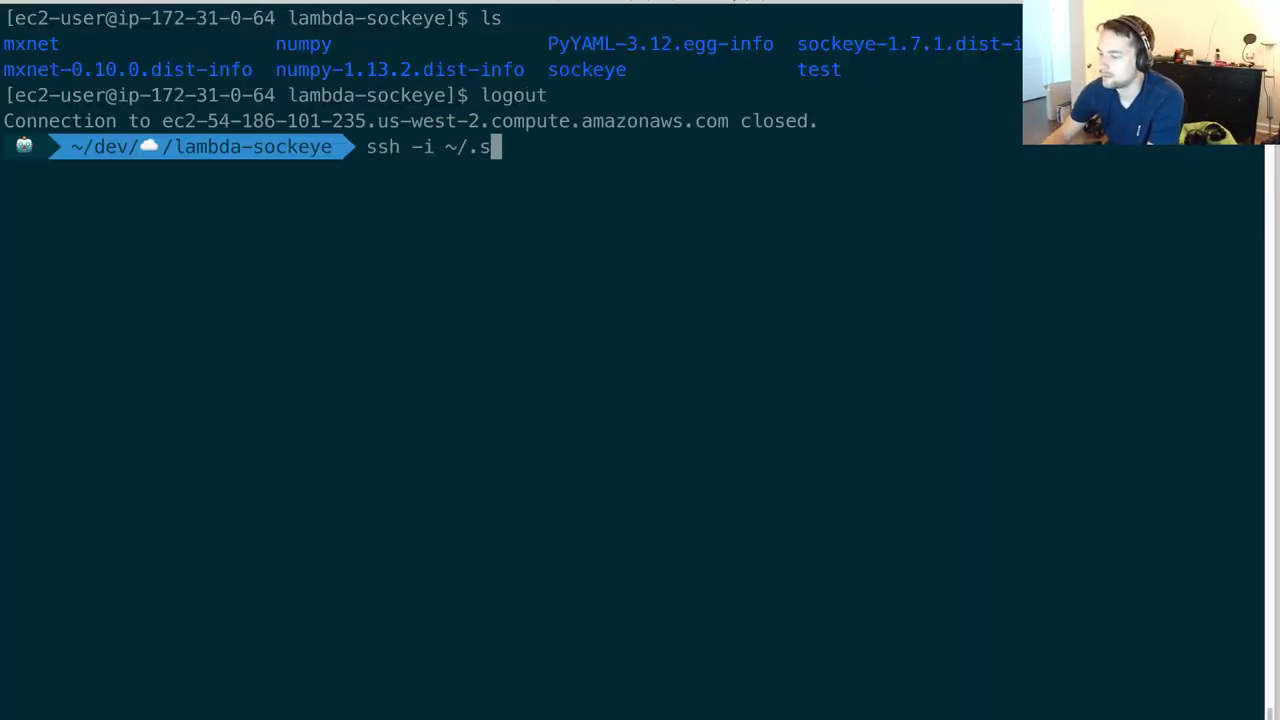
type("sh/ra")
key("BackSpace")
key("BackSpace")
key("BackSpace")
key("BackSpace")
type("h/")
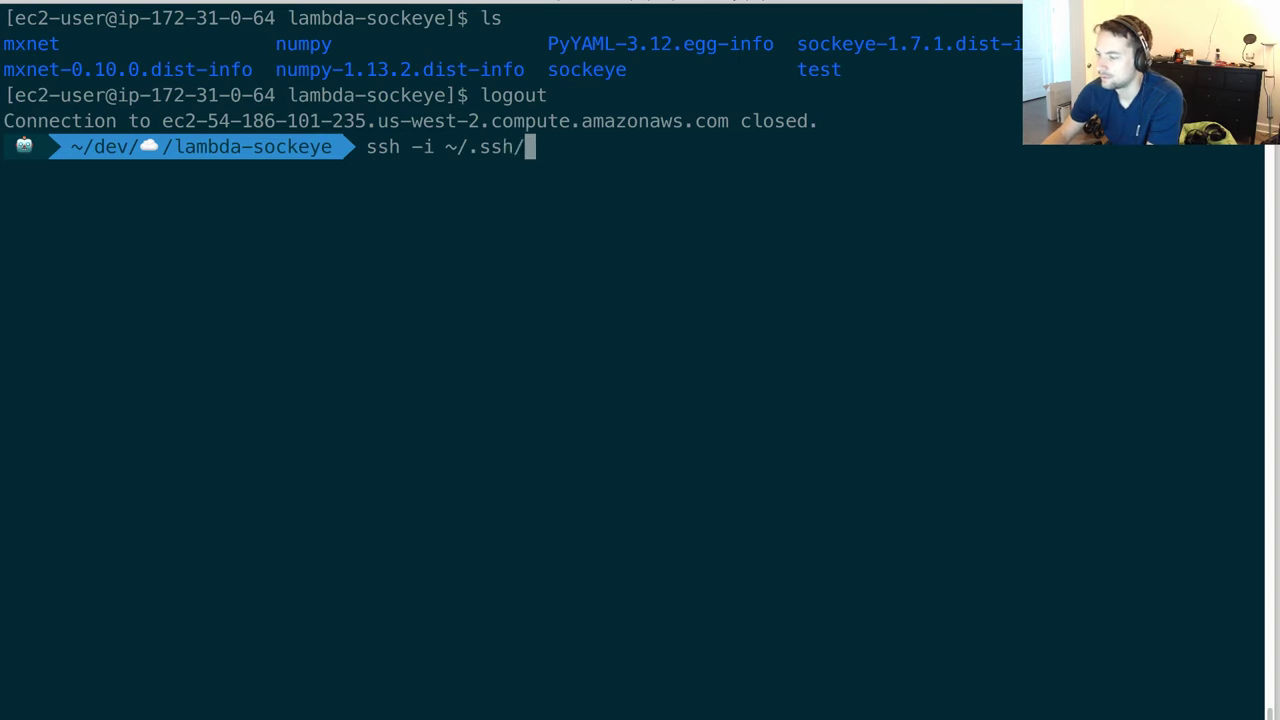
type("ranman.west")
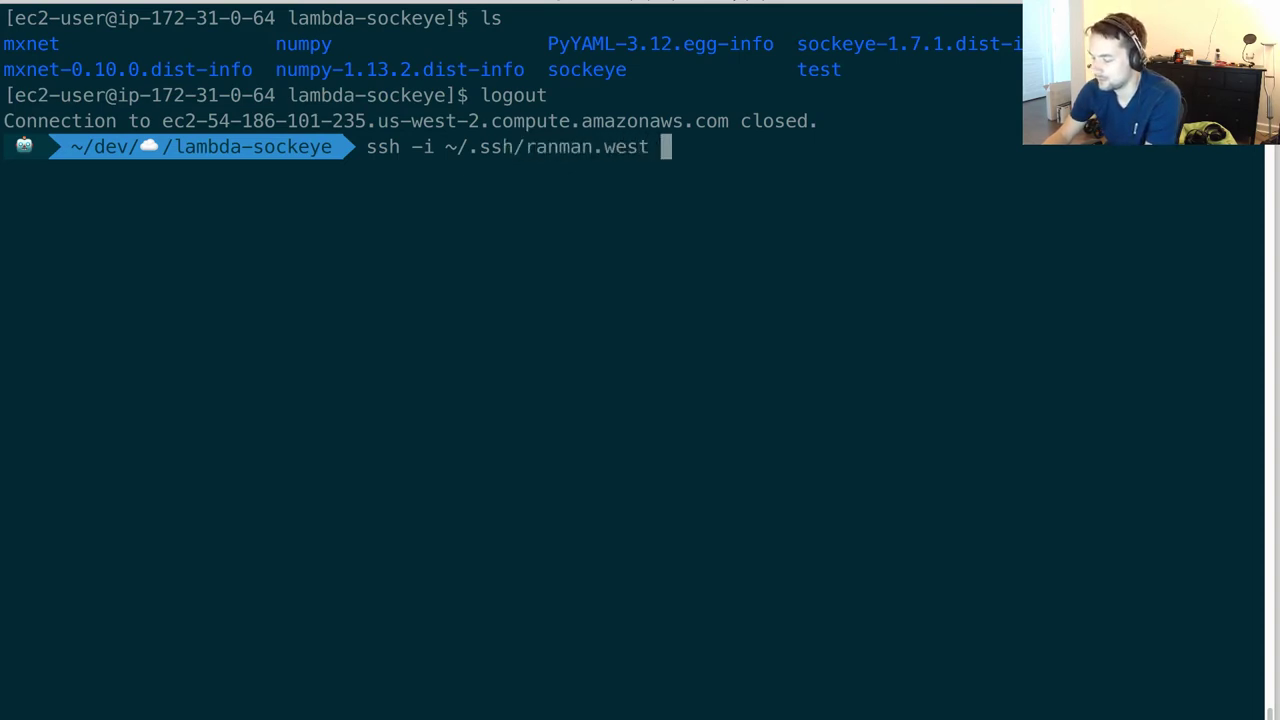
type(" ec2-user@")
key("super+v")
key("Return")
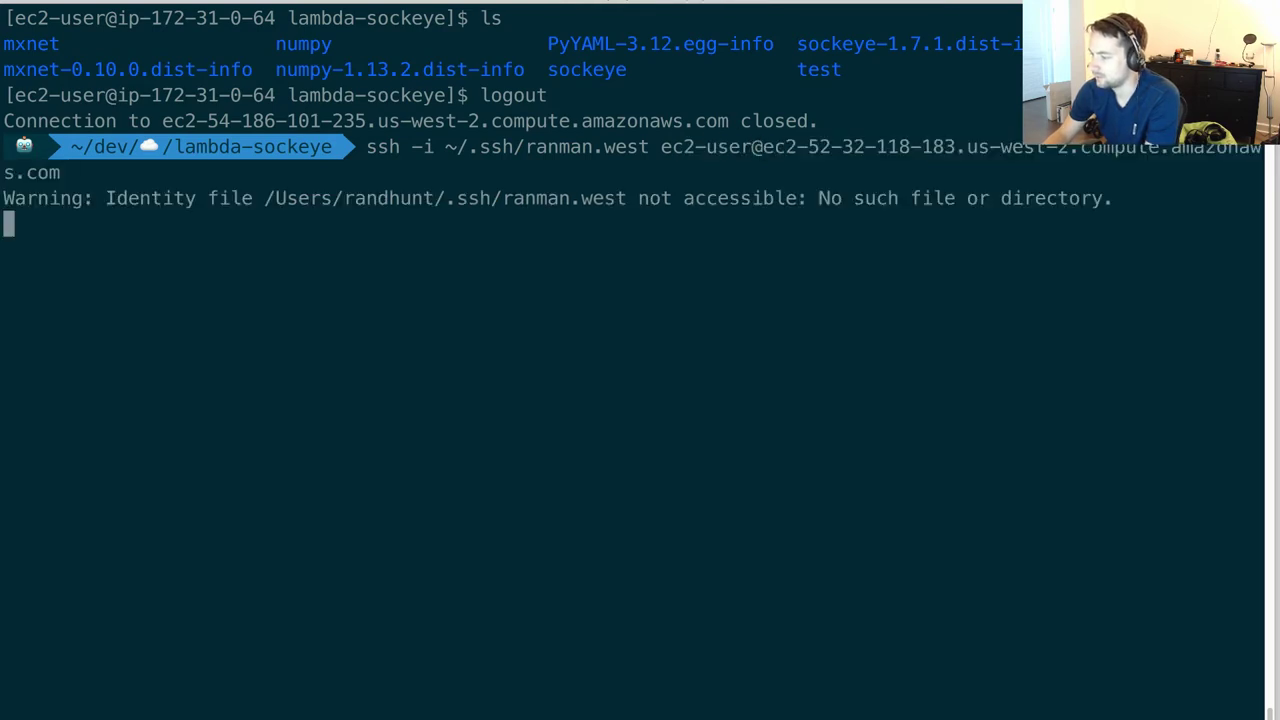
type("yes")
key("Return")
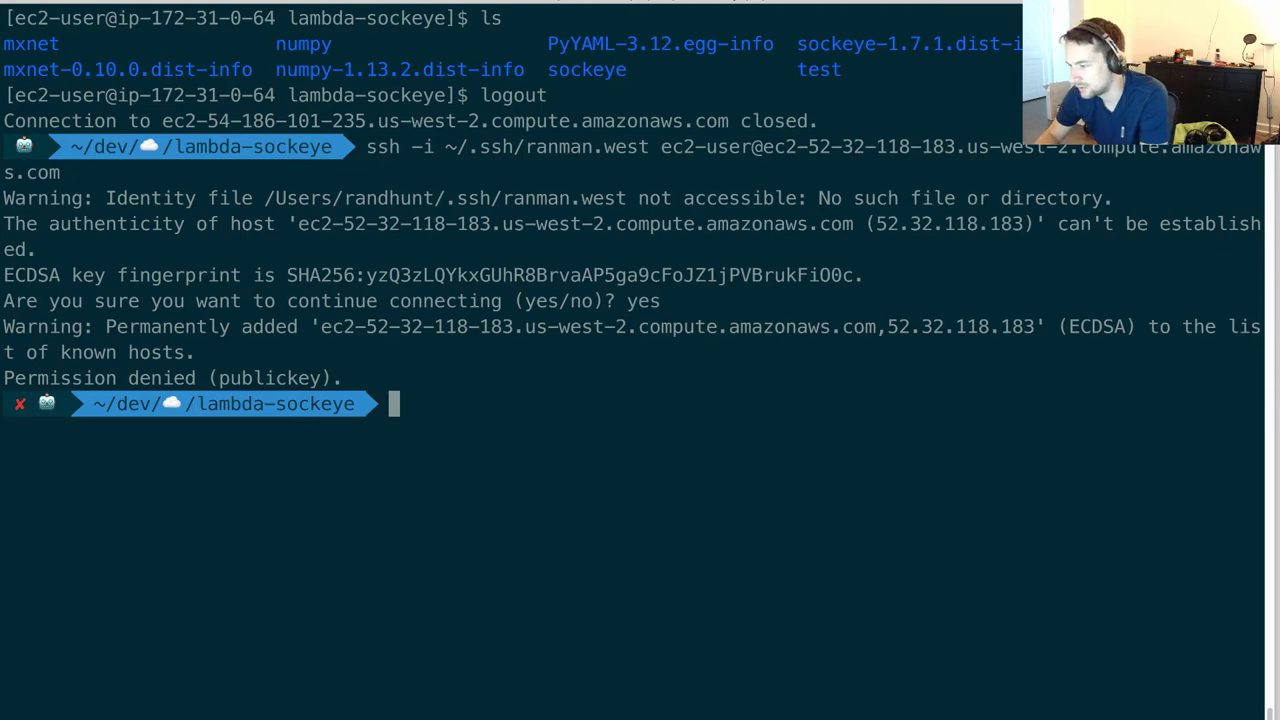
In a new browser tab, search for "python 3.6 amazon linux" and open the GitHub gist on installing Python 3.6.
key("super+Tab")
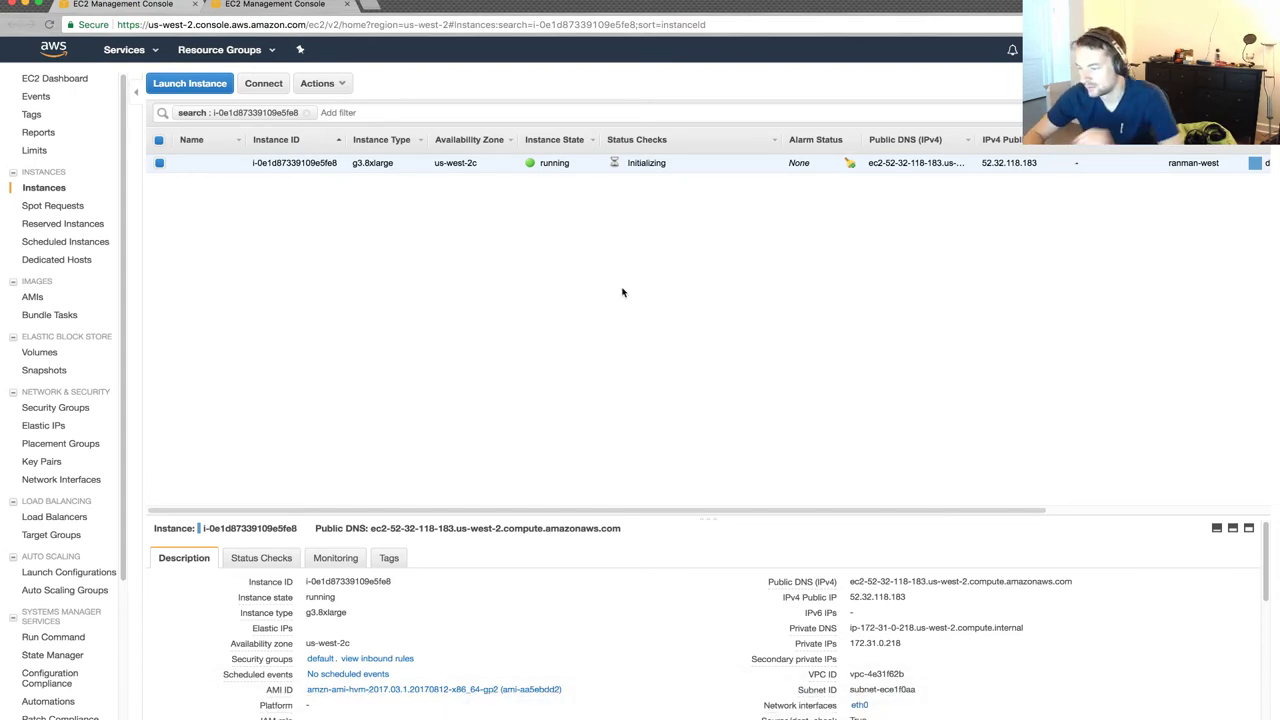
key("super+t")
type("py")
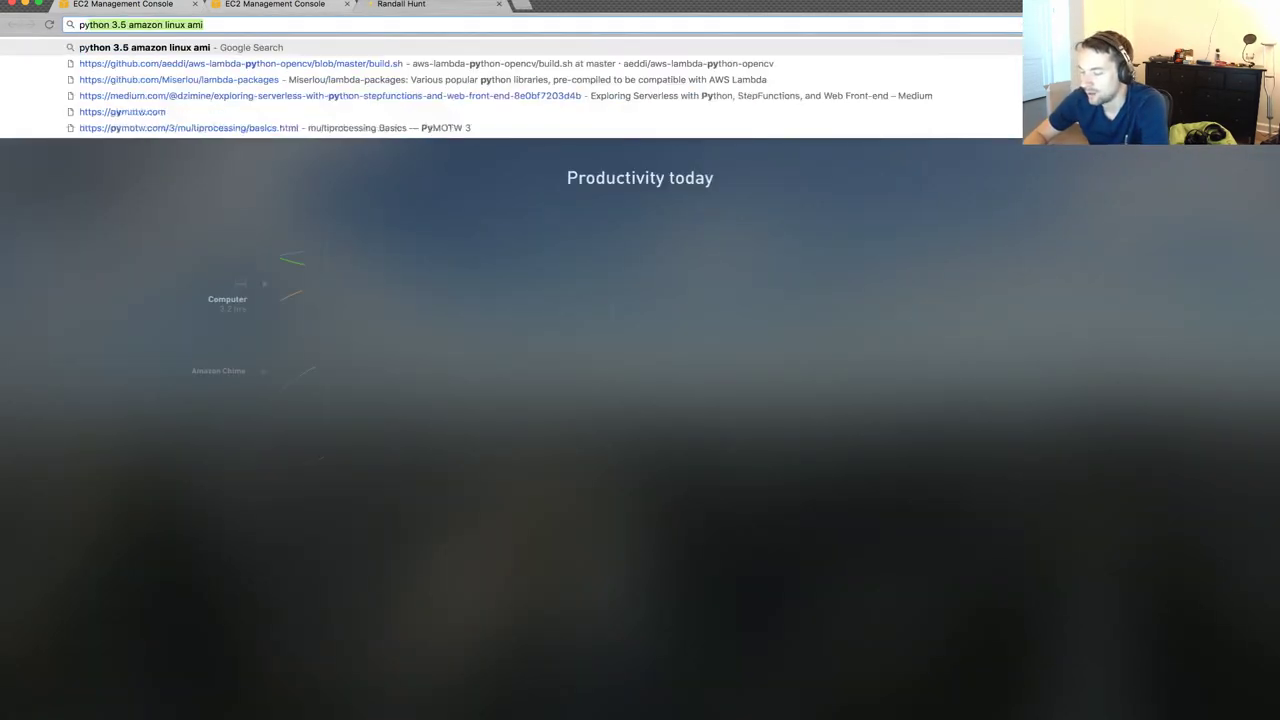
type("thon 3.6 ama")
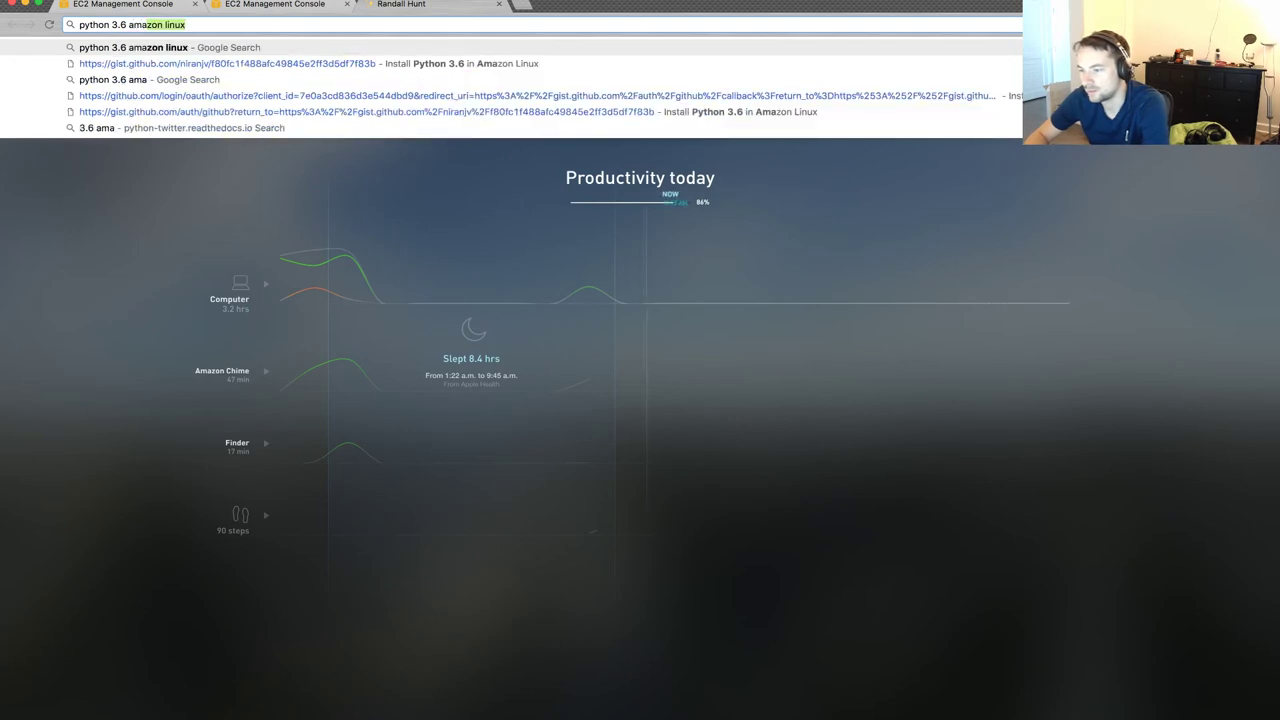
type("zon linux")
key("Return")
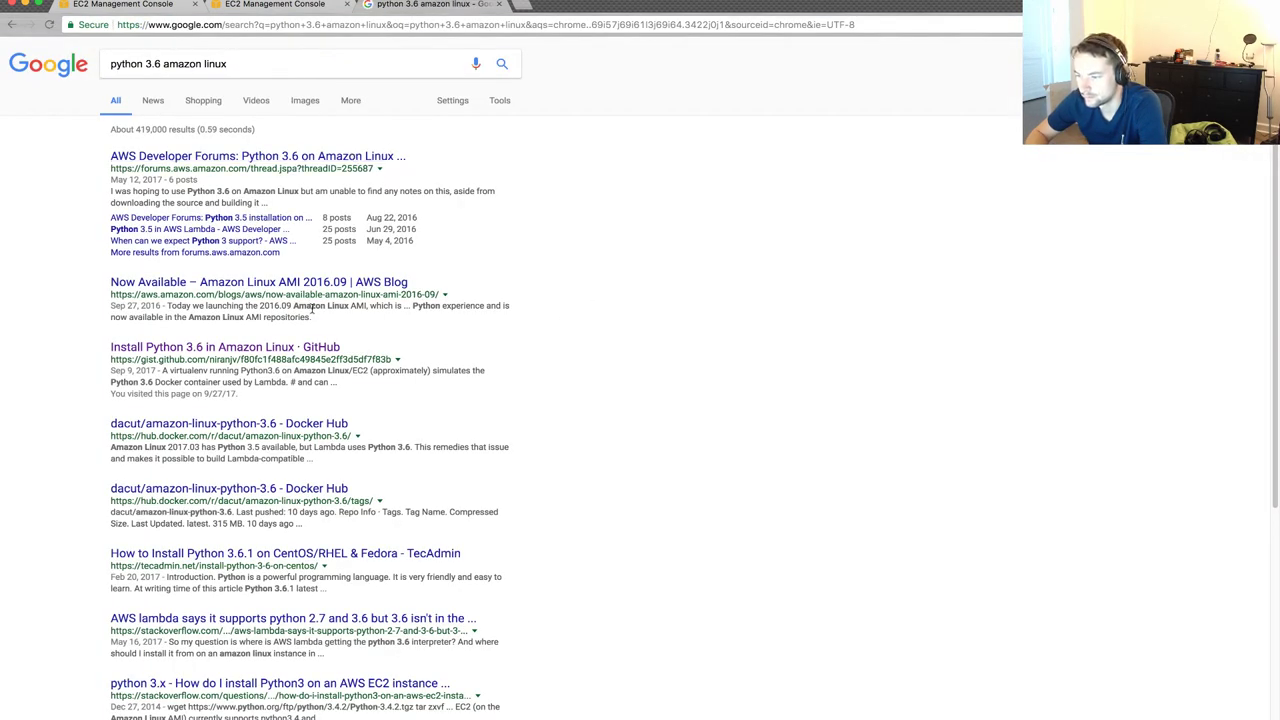
left_click(303, 348)
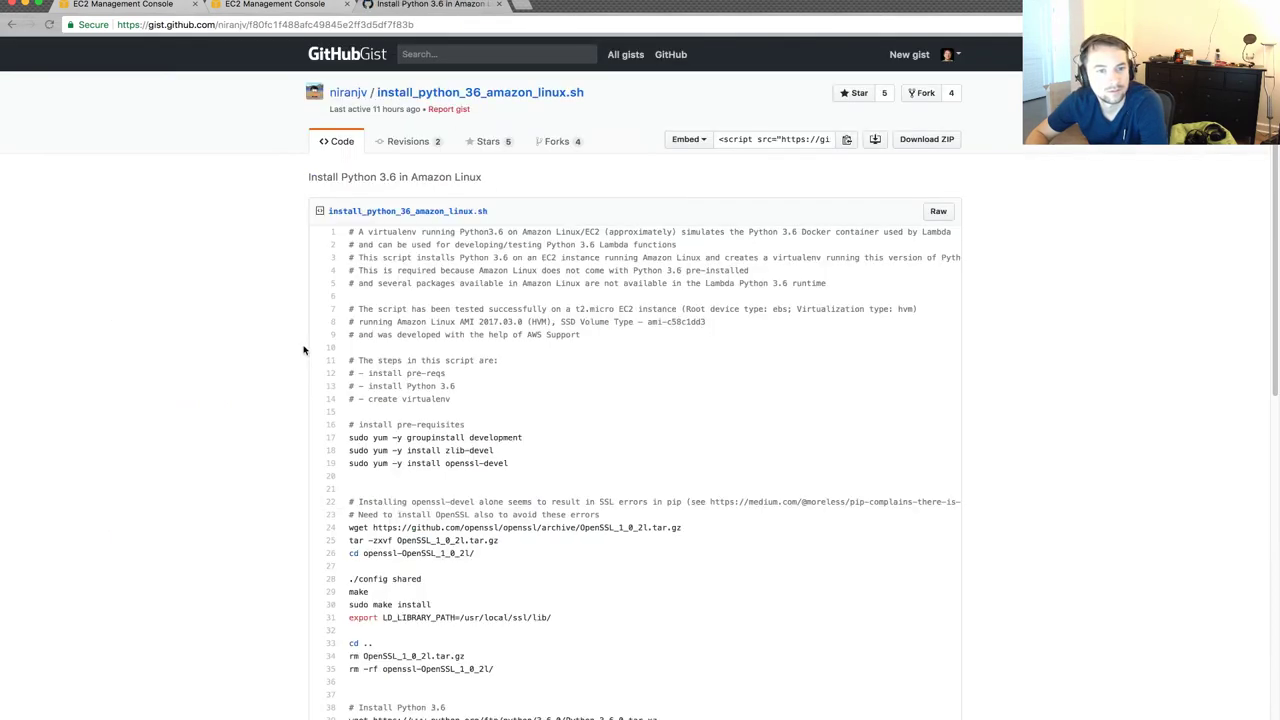
scroll(430, 358, "down", 2)
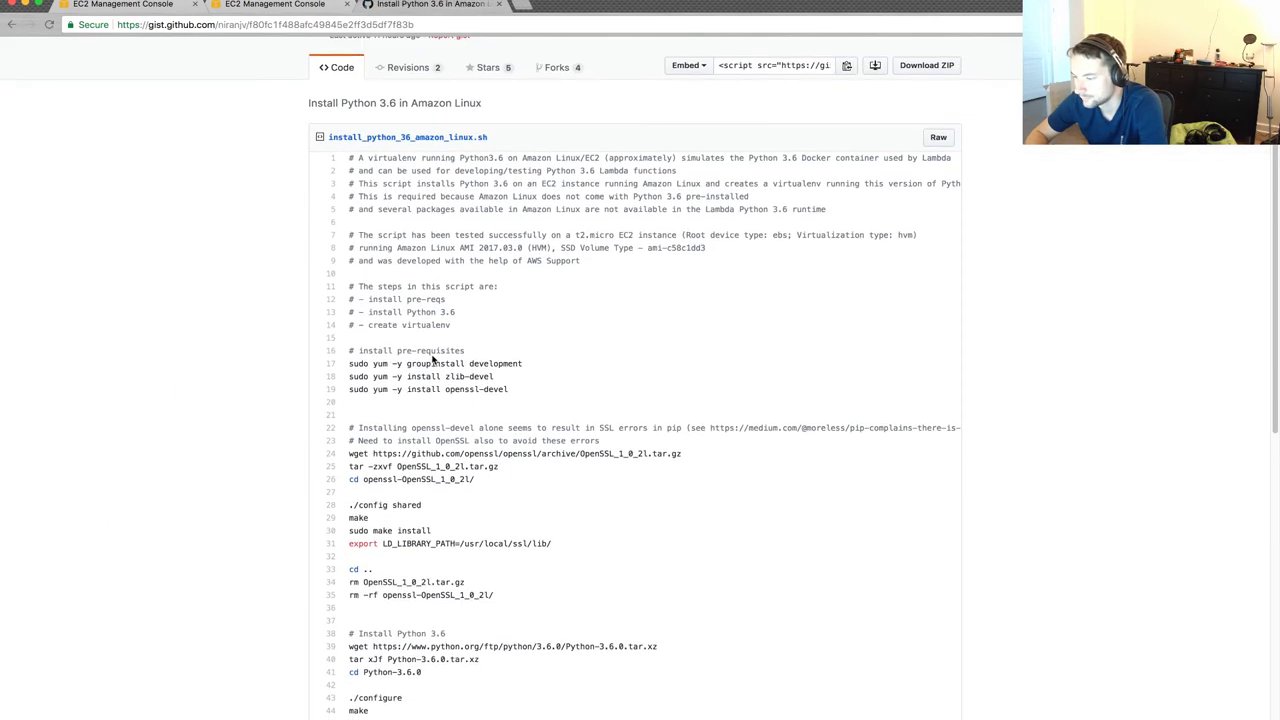
scroll(432, 360, "up", 2)
Back in the terminal, retry the SSH connection to the new instance with the same ~/.ssh/ranman.west key.
key("super+Tab")
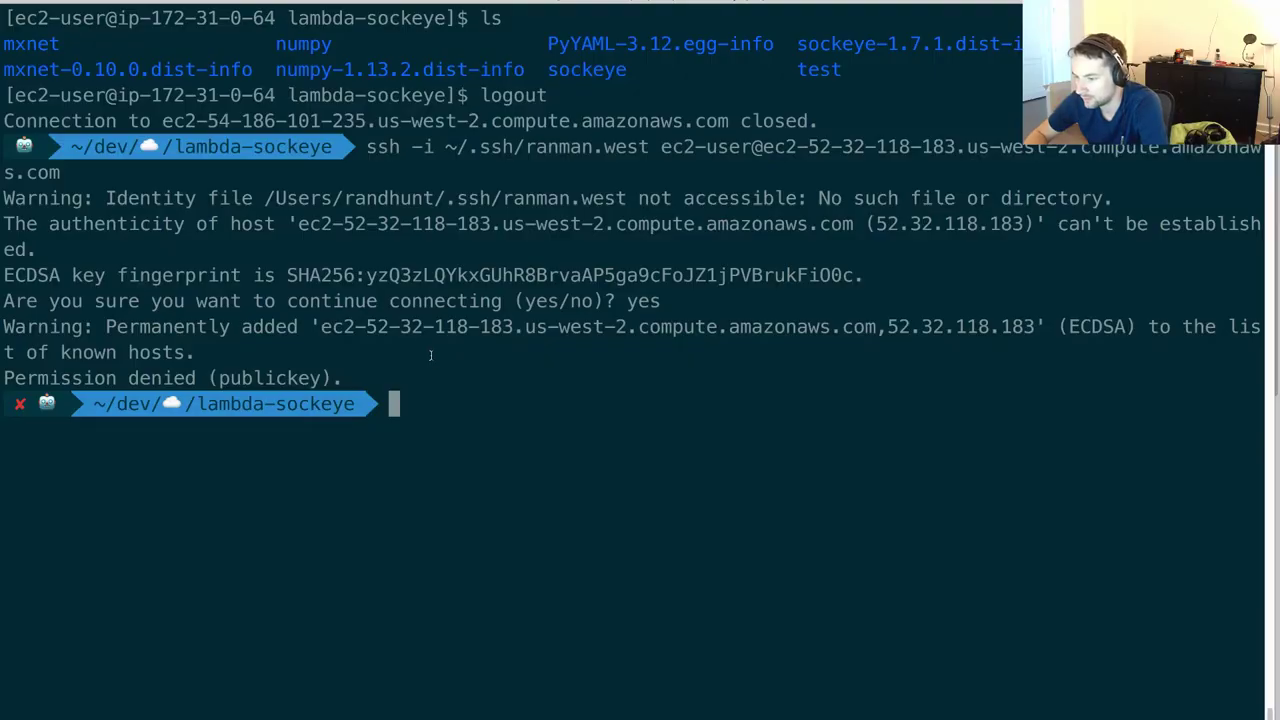
key("Up")
key("Return")
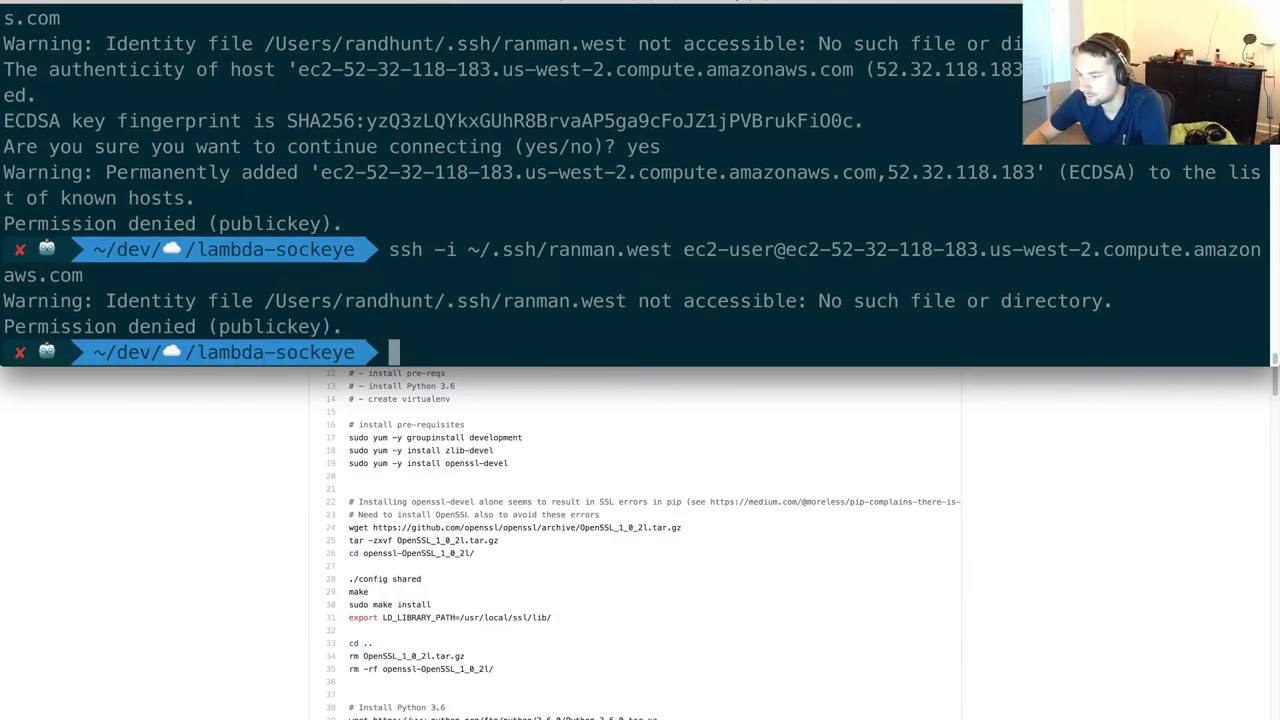
key("Up")
key("Return")
key("Up")
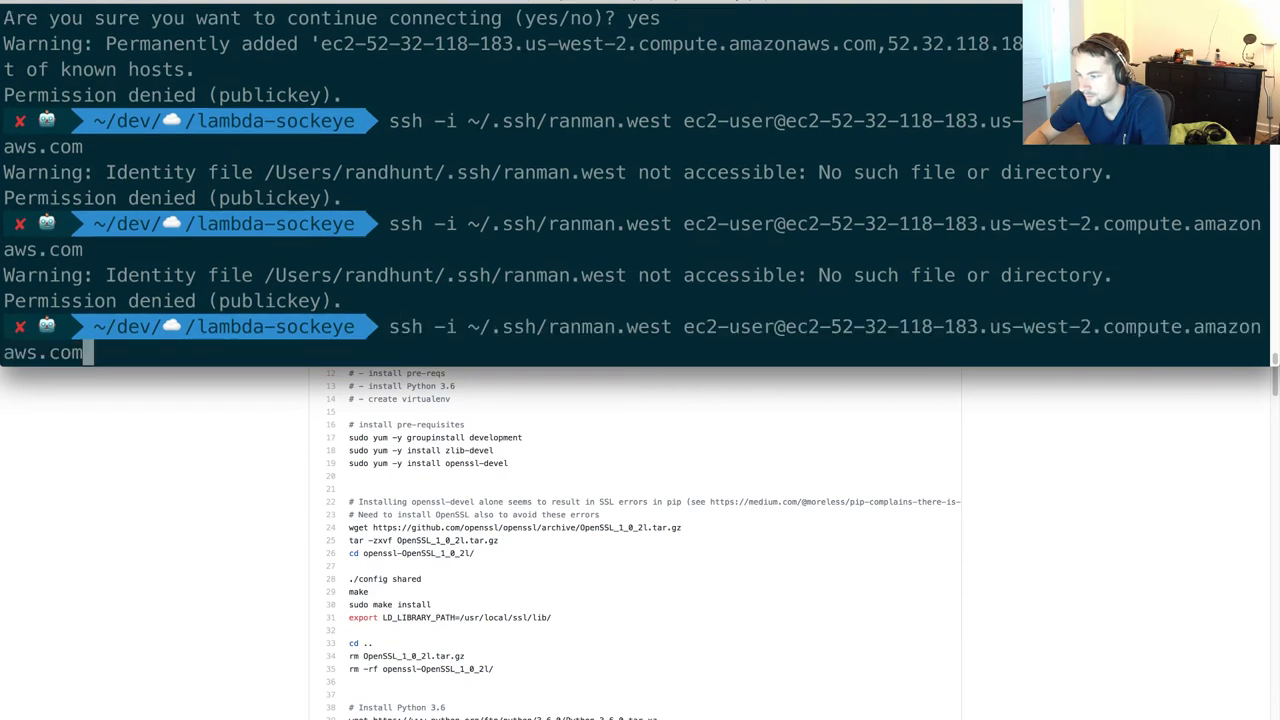
key("Left")
key("Left")
key("Left")
key("Left")
key("Left")
key("Left")
key("Left")
key("Left")
key("Left")
key("Left")
key("Left")
key("Left")
key("Left")
key("Left")
key("Left")
key("Left")
key("Left")
key("Left")
key("Left")
key("Left")
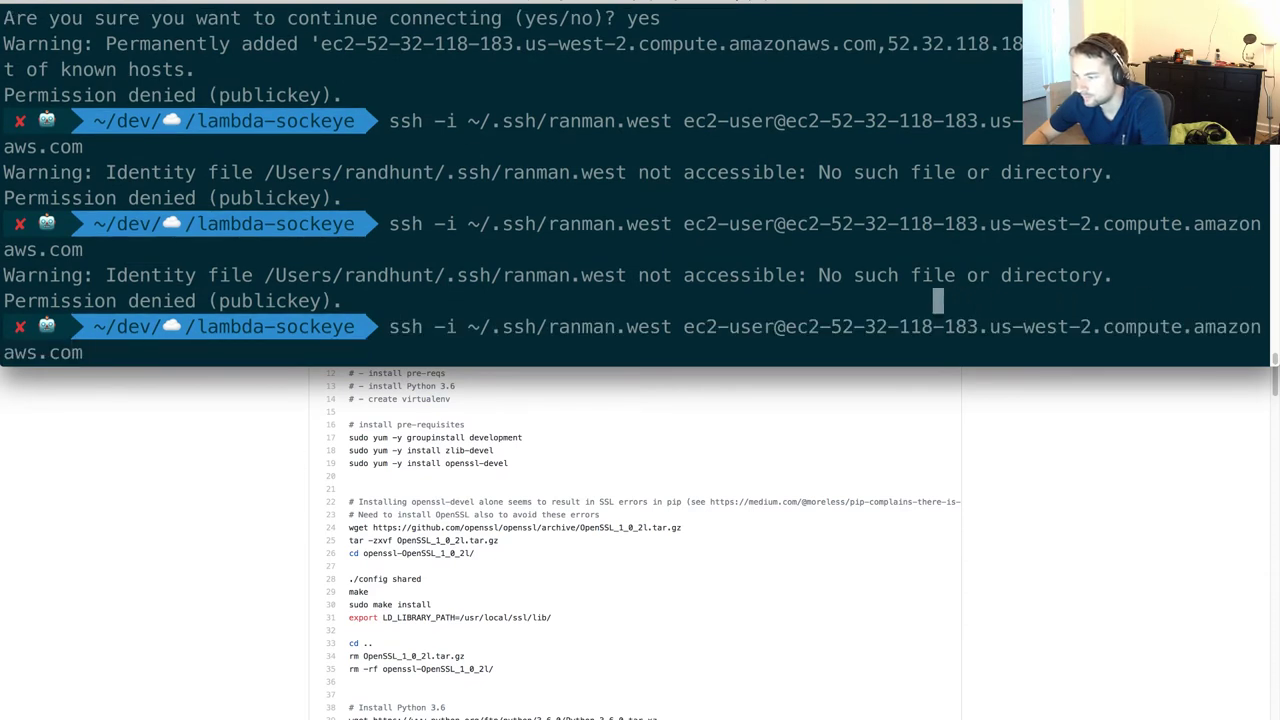
key("Left")
key("Left")
key("Left")
key("Left")
key("Left")
key("Left")
key("Left")
key("Left")
key("Left")
key("Left")
key("ctrl+u")
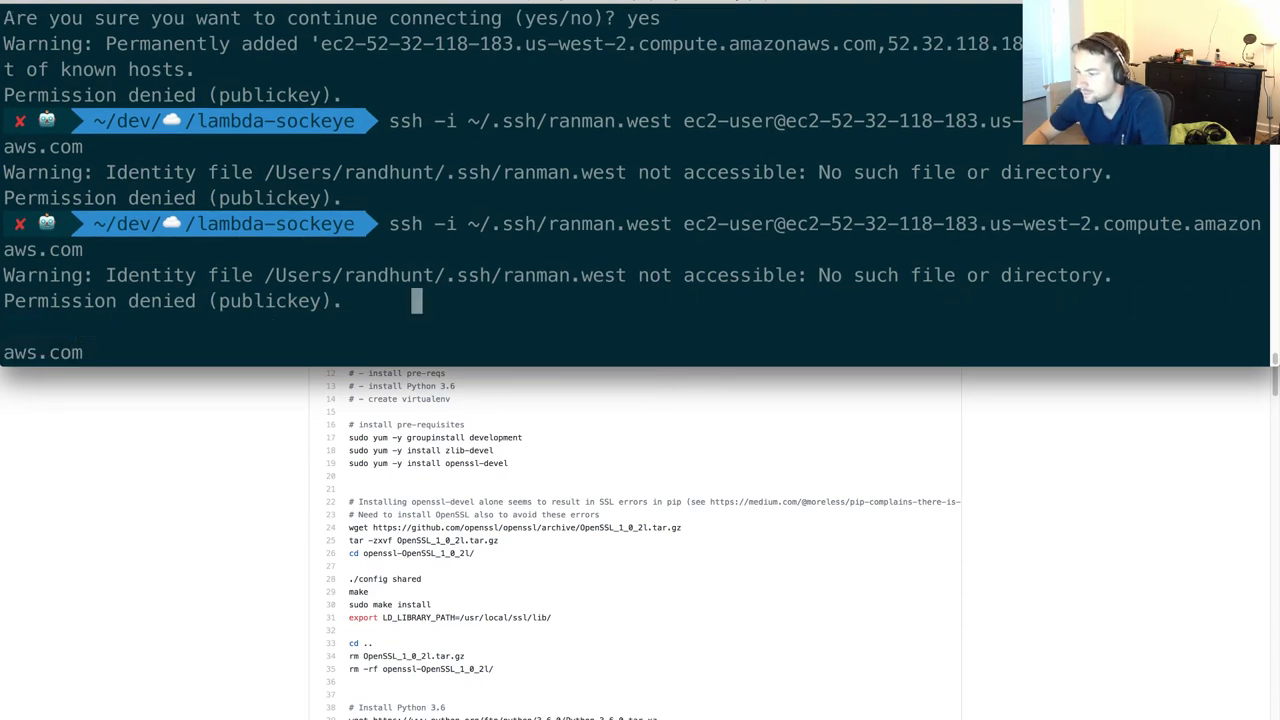
key("ctrl+l")
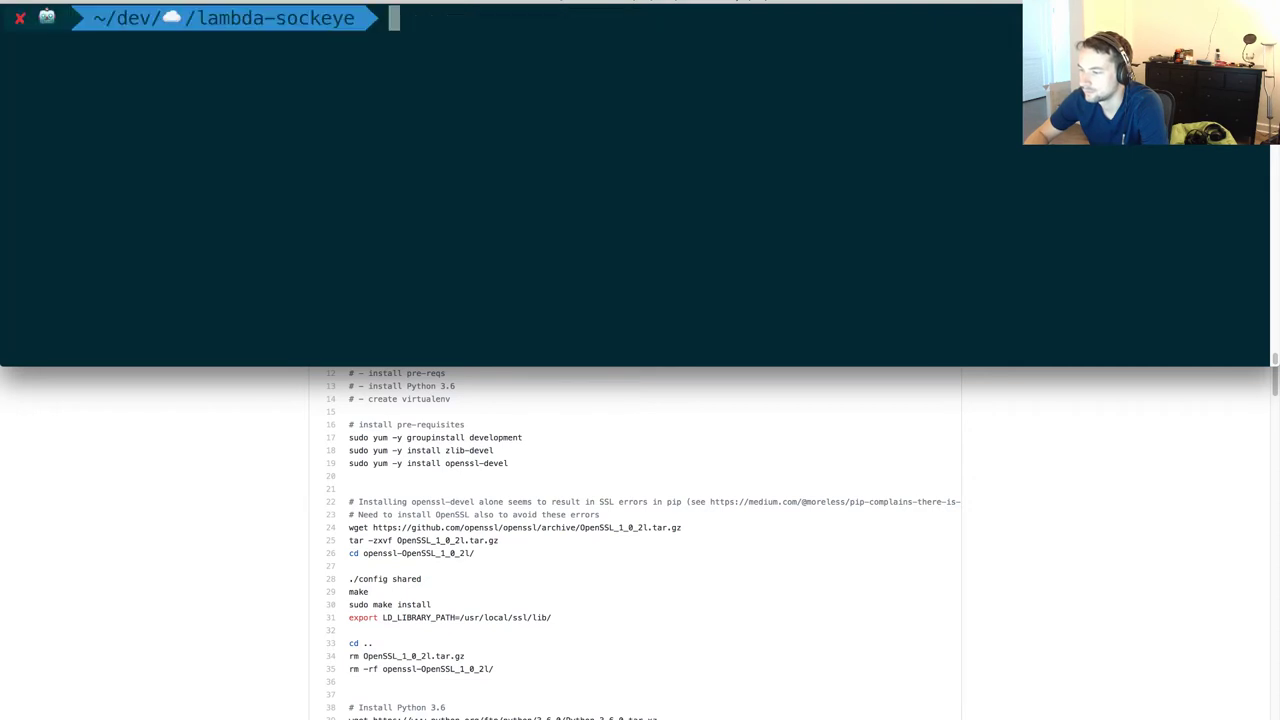
Search the shell history for "ranman-" to check the key file name in the earlier SSH command, and clear the line.
key("ctrl+r")
type("ranman-")
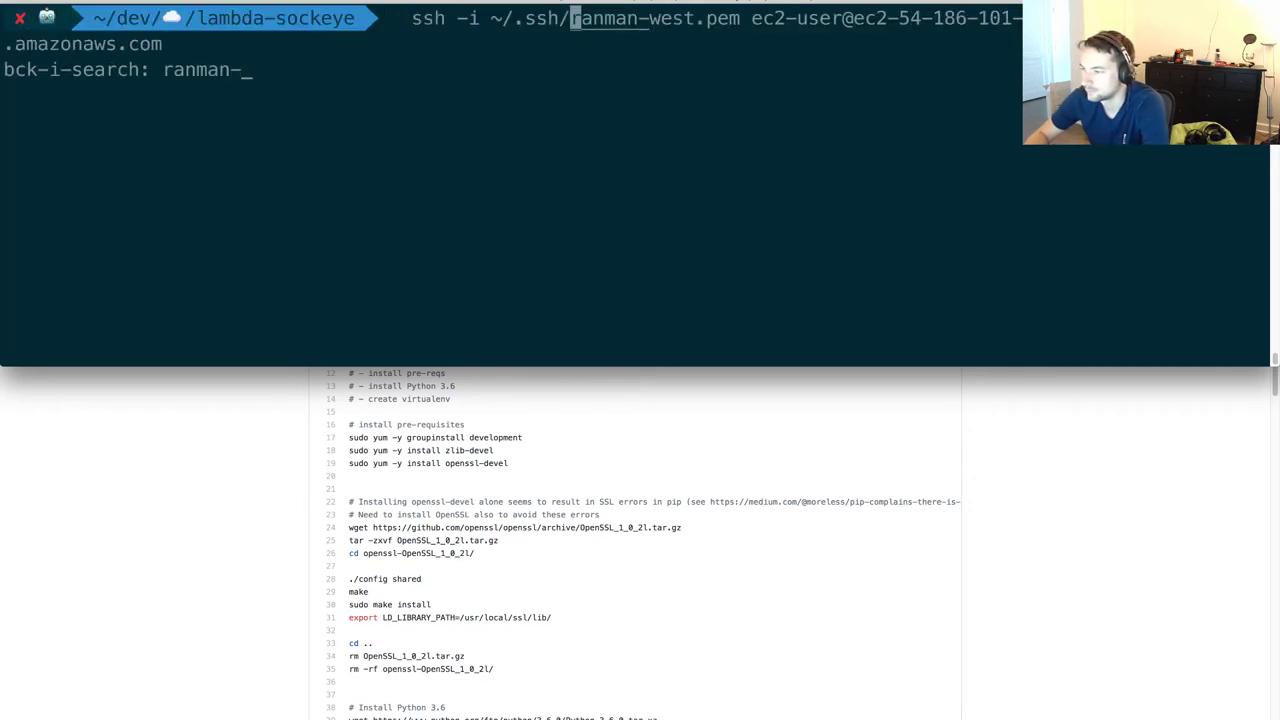
key("ctrl+e")
key("ctrl+u")
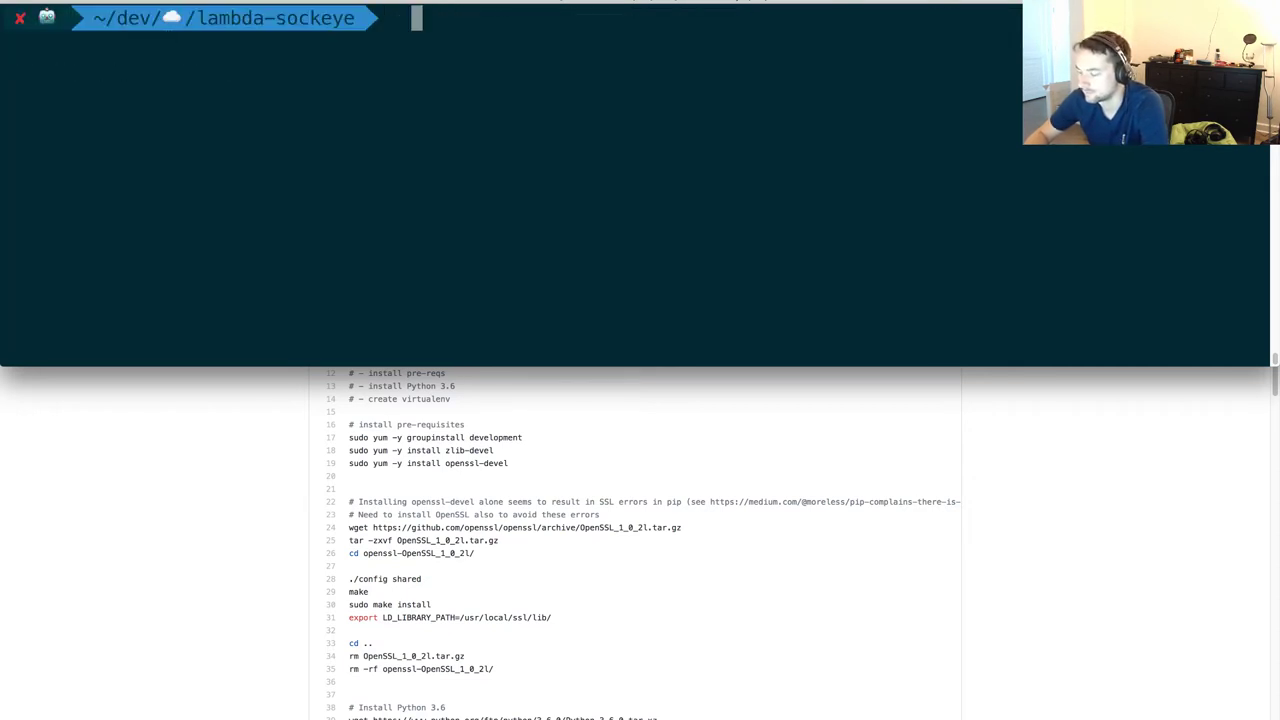
key("Up")
key("alt+b")
key("alt+b")
key("alt+b")
key("alt+b")
key("alt+b")
key("alt+b")
key("ctrl+w")
key("ctrl+e")
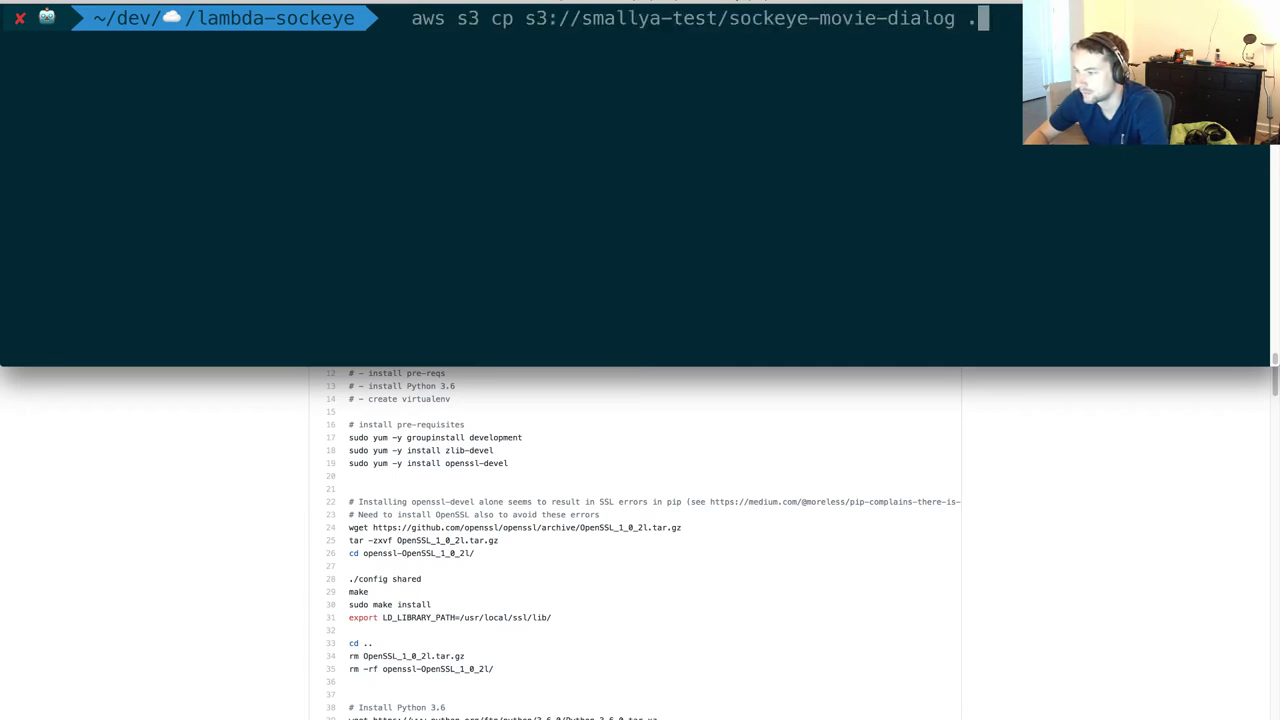
key("ctrl+c")
Recall the new host's SSH command from the shell history, change its key file to ~/.ssh/ranman-west.pem, and connect to the instance.
key("ctrl+r")
type("aws")
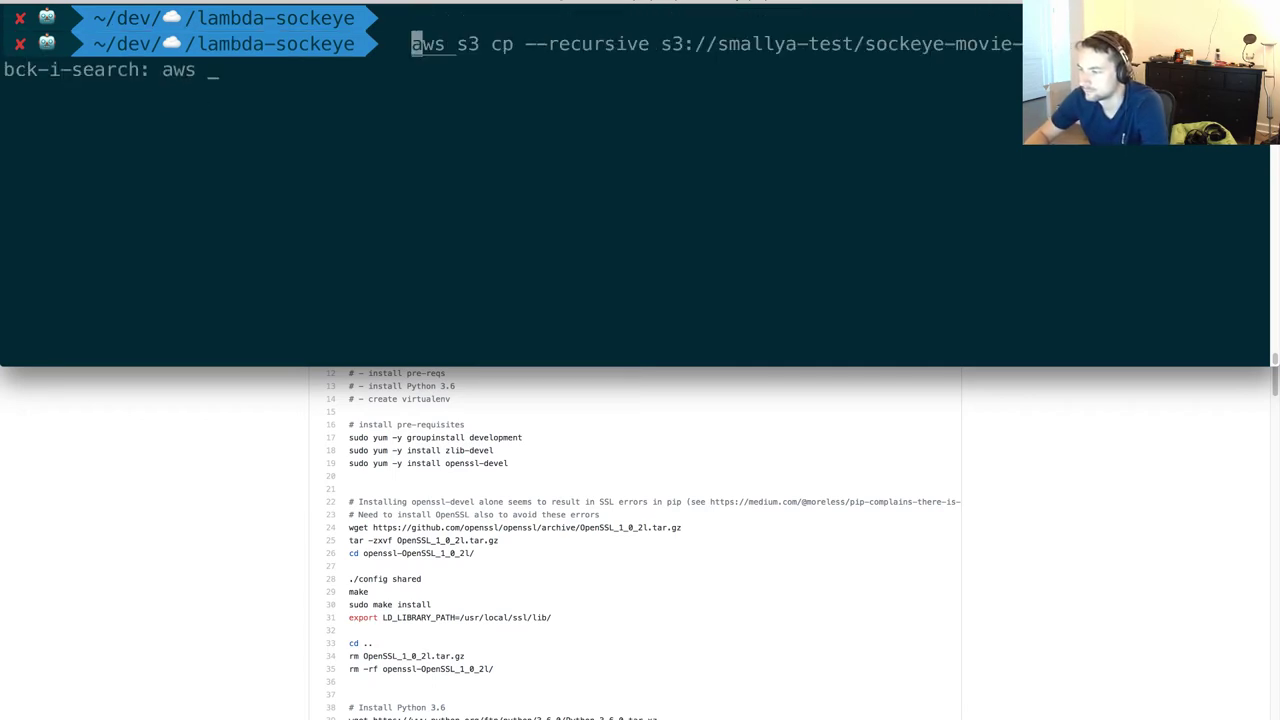
key("BackSpace")
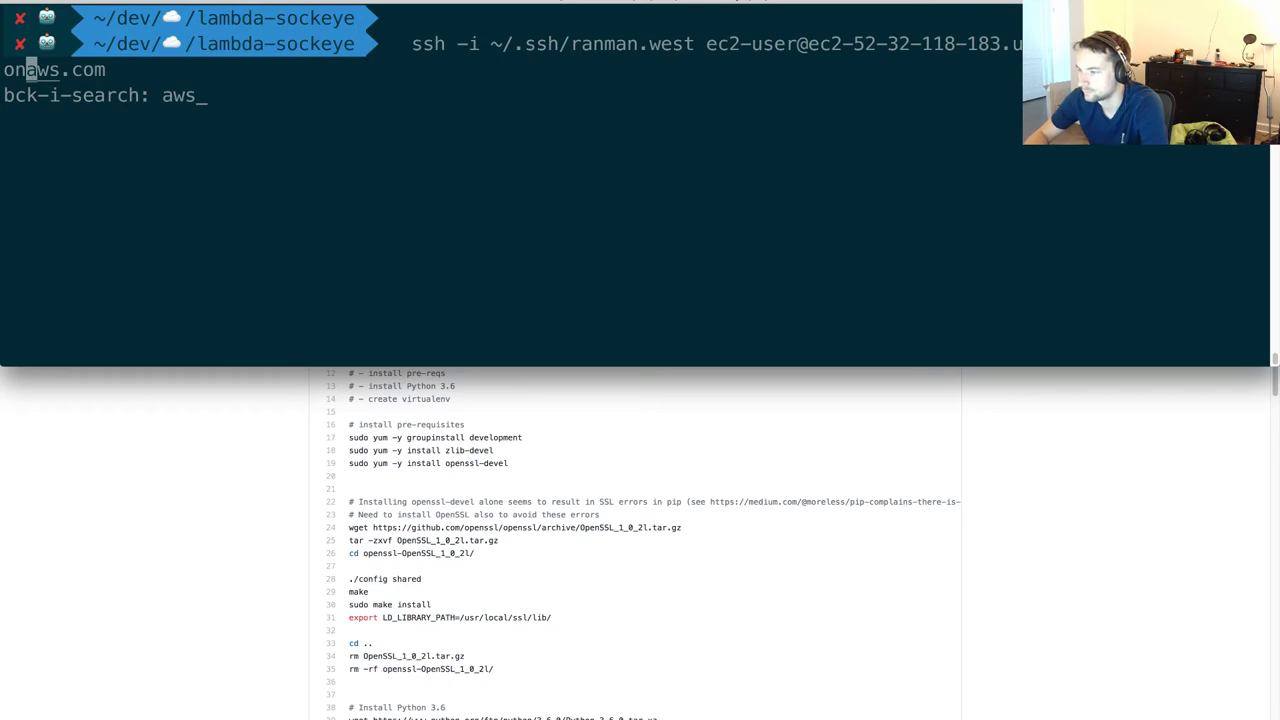
key("ctrl+e")
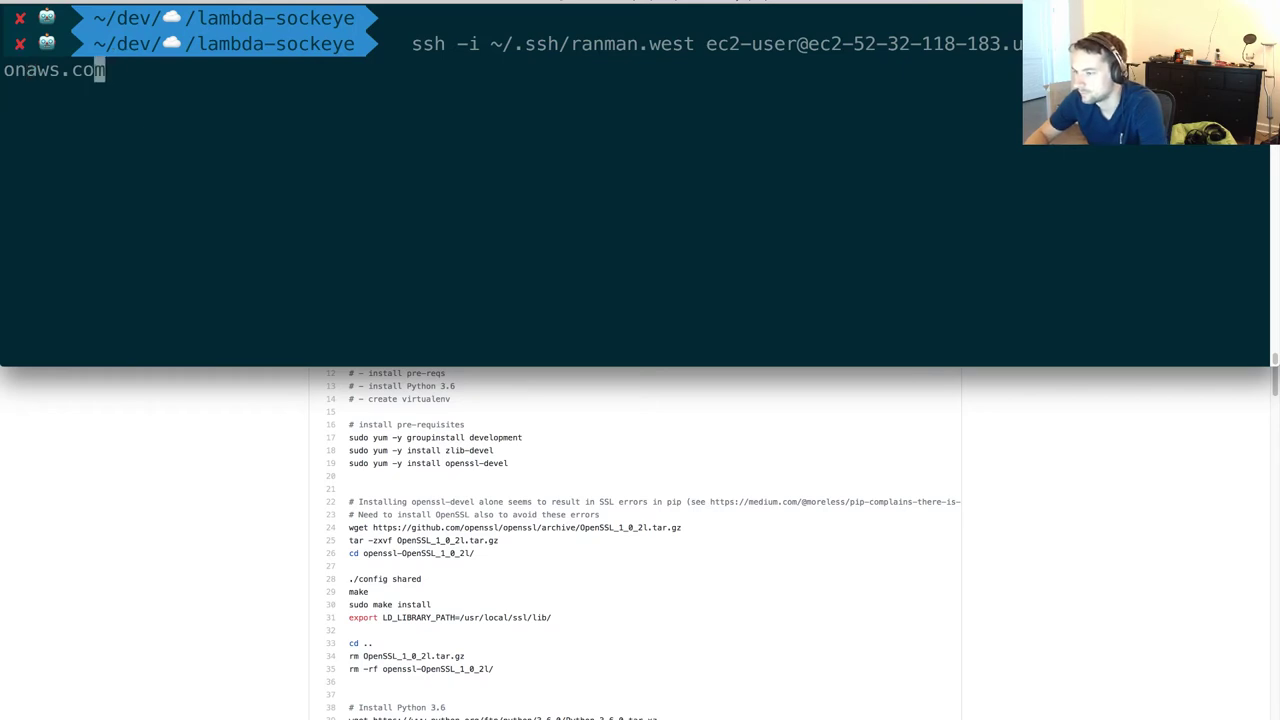
key("Left")
key("Left")
key("Left")
key("Left")
key("Left")
key("Left")
key("Left")
key("Left")
key("Left")
key("Left")
key("Left")
key("Left")
key("Left")
key("Left")
key("Left")
key("Left")
key("Left")
key("Left")
key("Left")
key("Left")
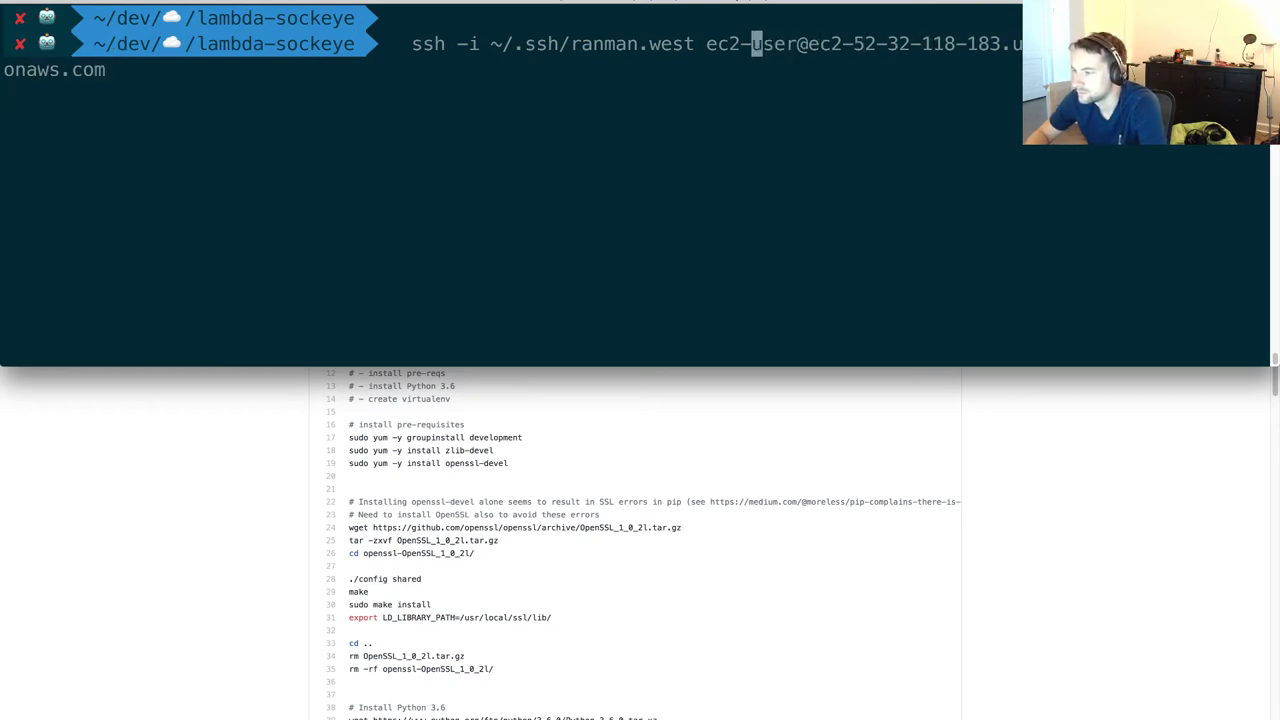
key("Right")
key("Right")
key("BackSpace")
type("-")
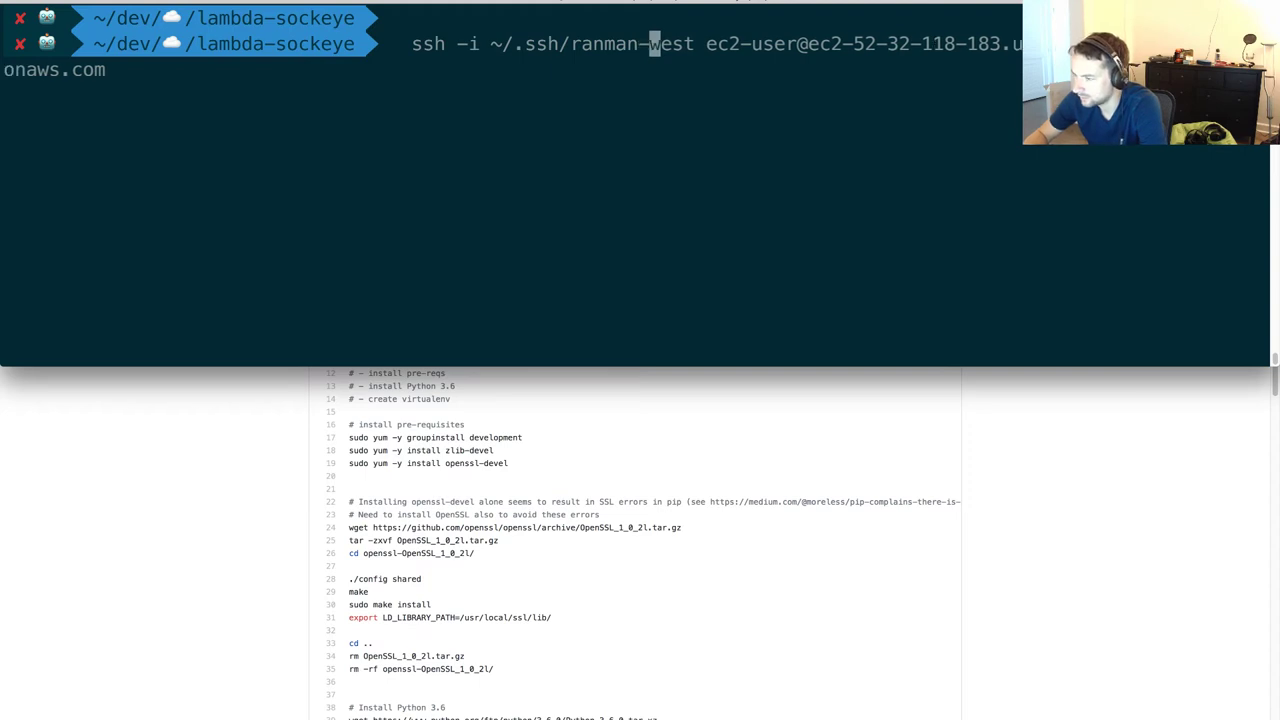
key("Right")
key("Right")
key("Right")
key("Right")
type(".pem")
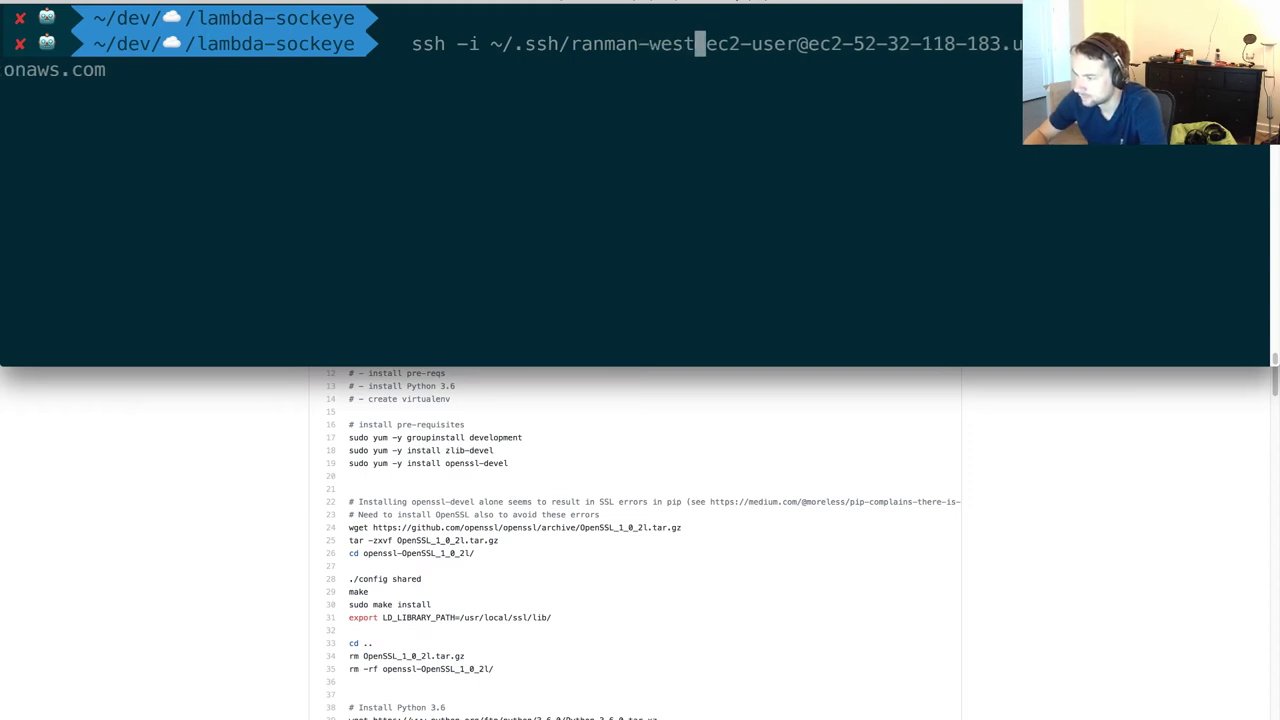
key("Return")
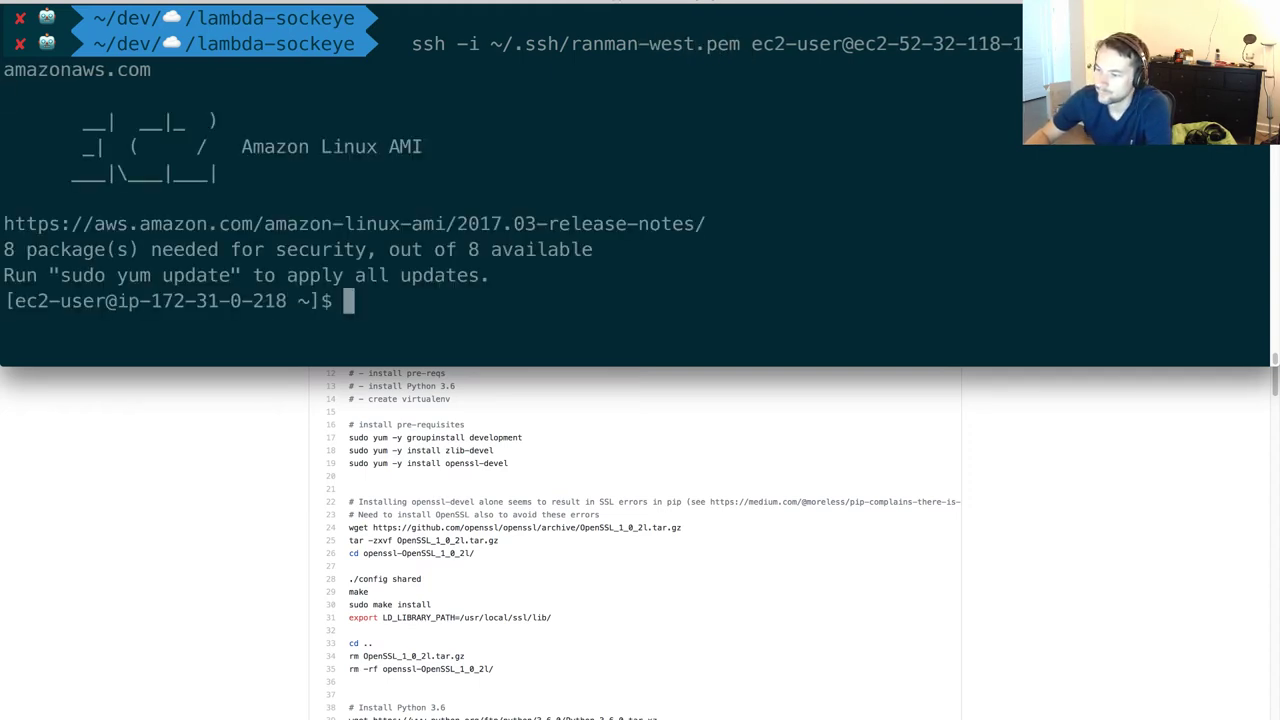
Clear the terminal and start updating all packages on the instance with sudo yum update -y.
key("ctrl+l")
type("sudo yum update -y")
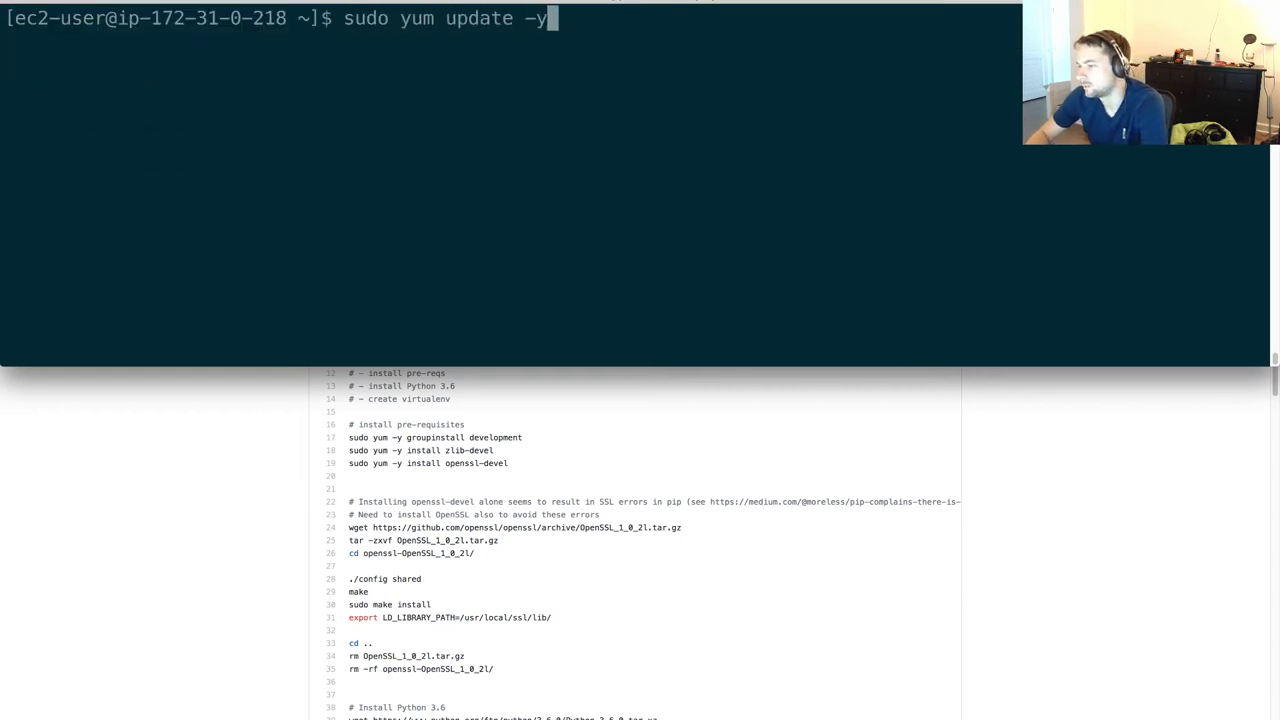
key("Return")
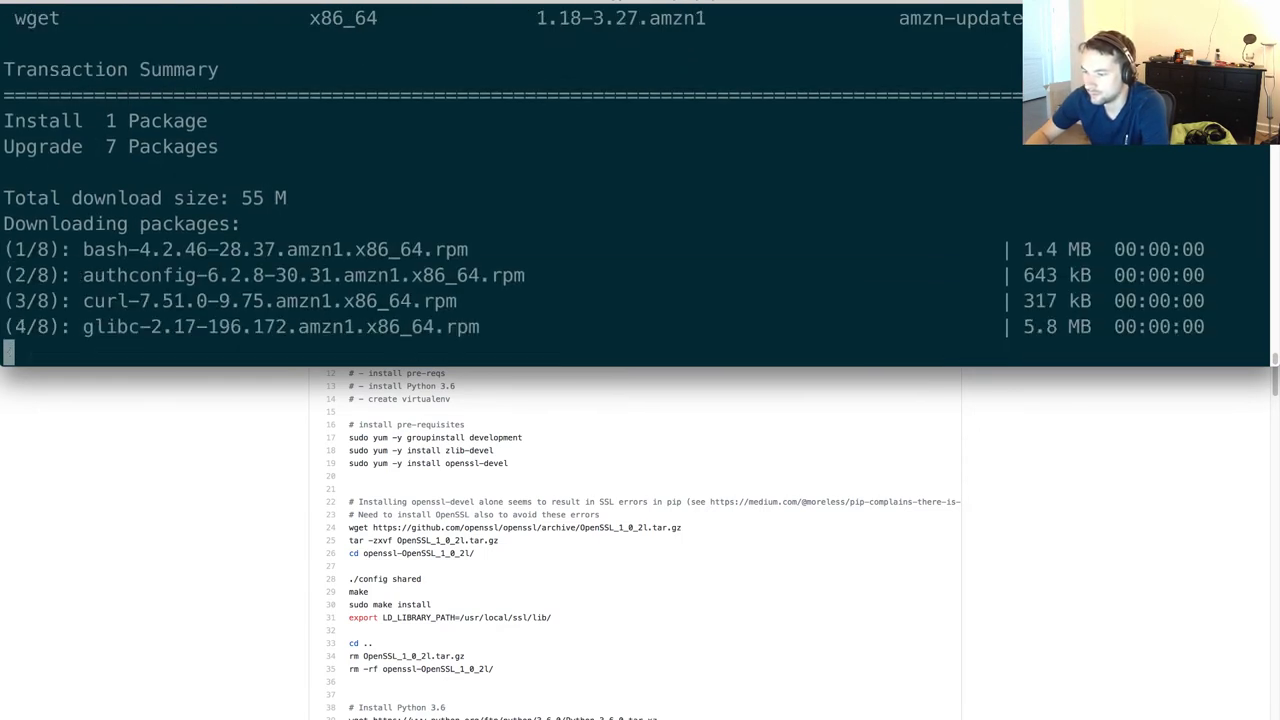
Interrupt the running package update and start it over with the same sudo yum update -y command.
type("yum ins")
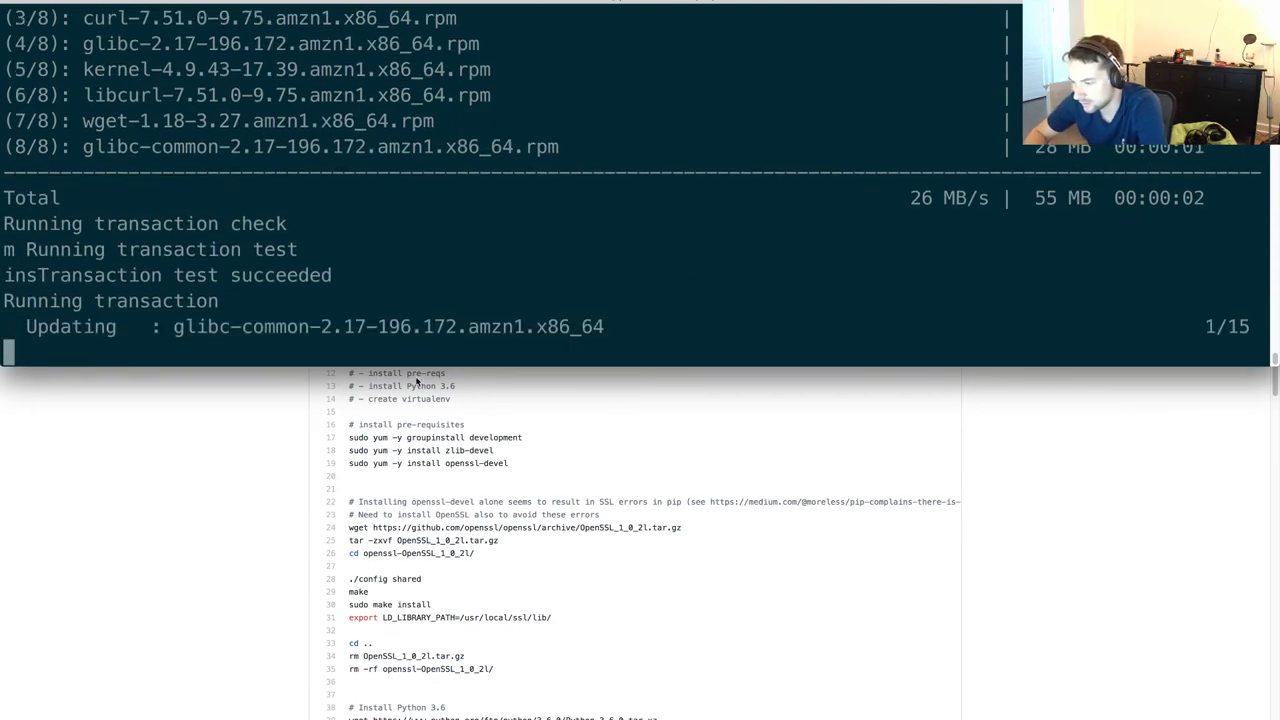
key("ctrl+c")
key("Up")
type("-y")
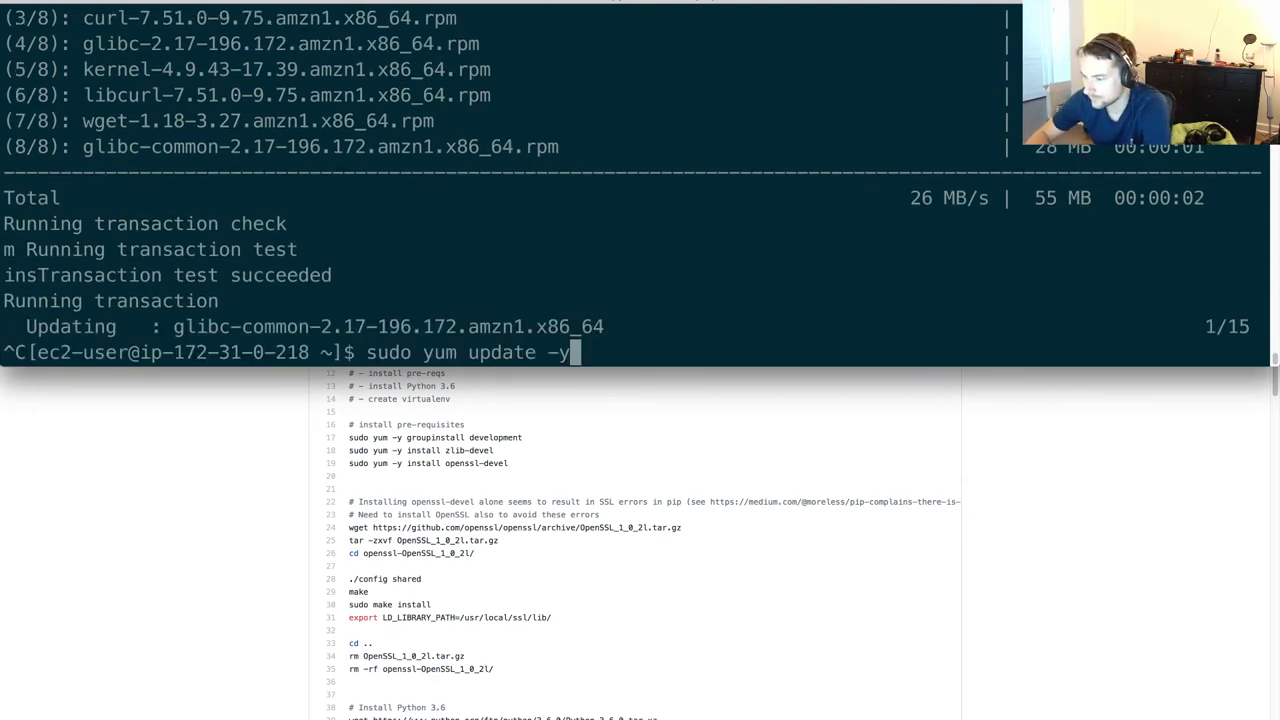
key("Return")
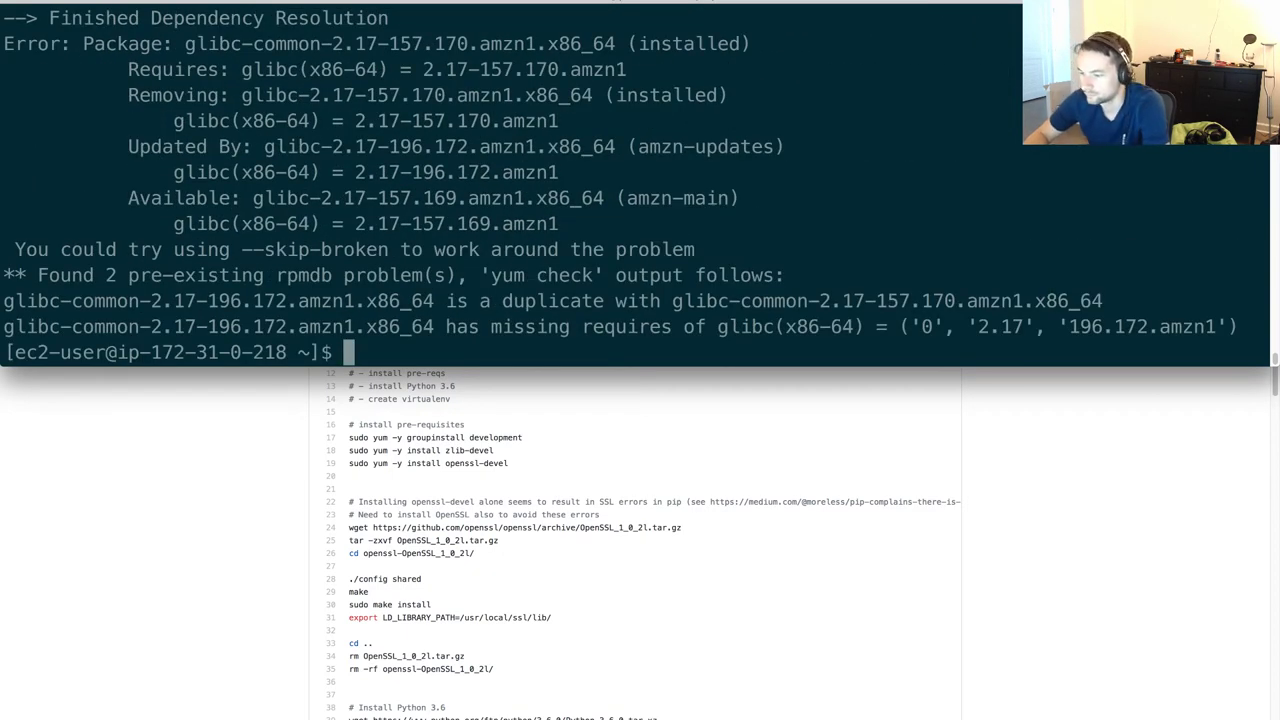
Enlarge the terminal, copy yum-complete-transaction from the update output, and run it with sudo.
key("super+alt+f")
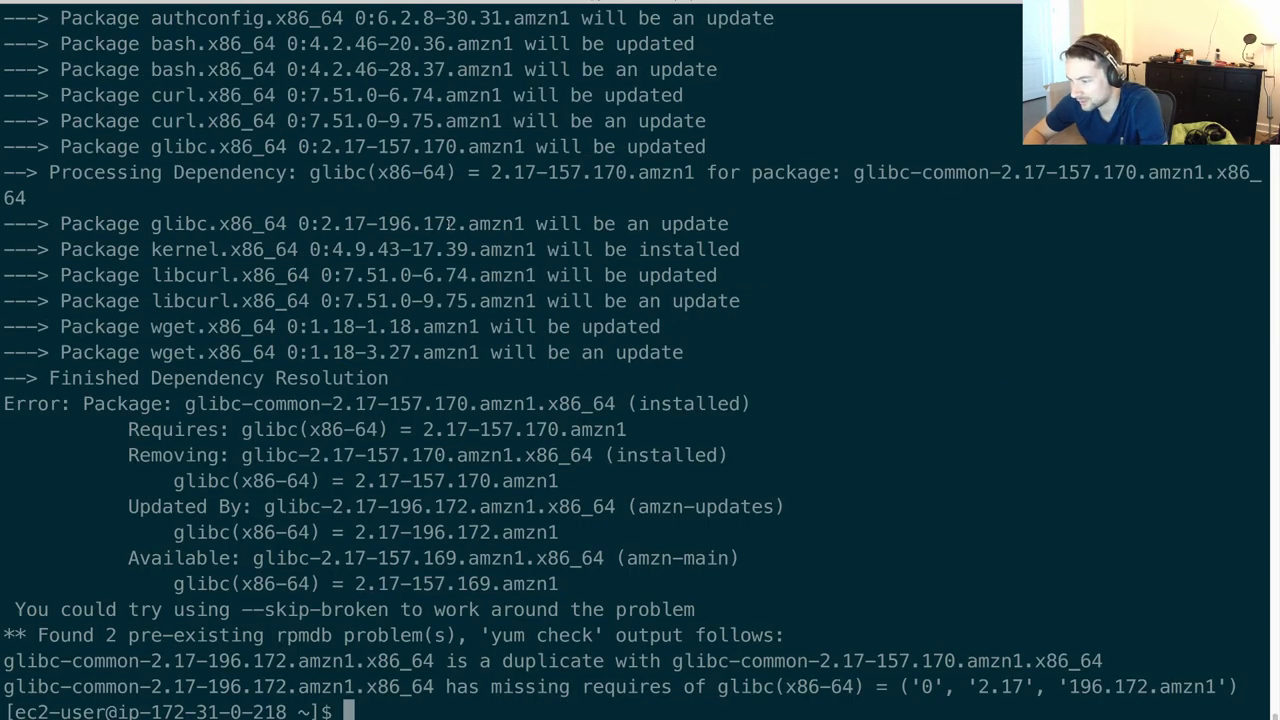
scroll(640, 360, "up", 5)
scroll(640, 360, "up", 5)
scroll(640, 360, "down", 1)
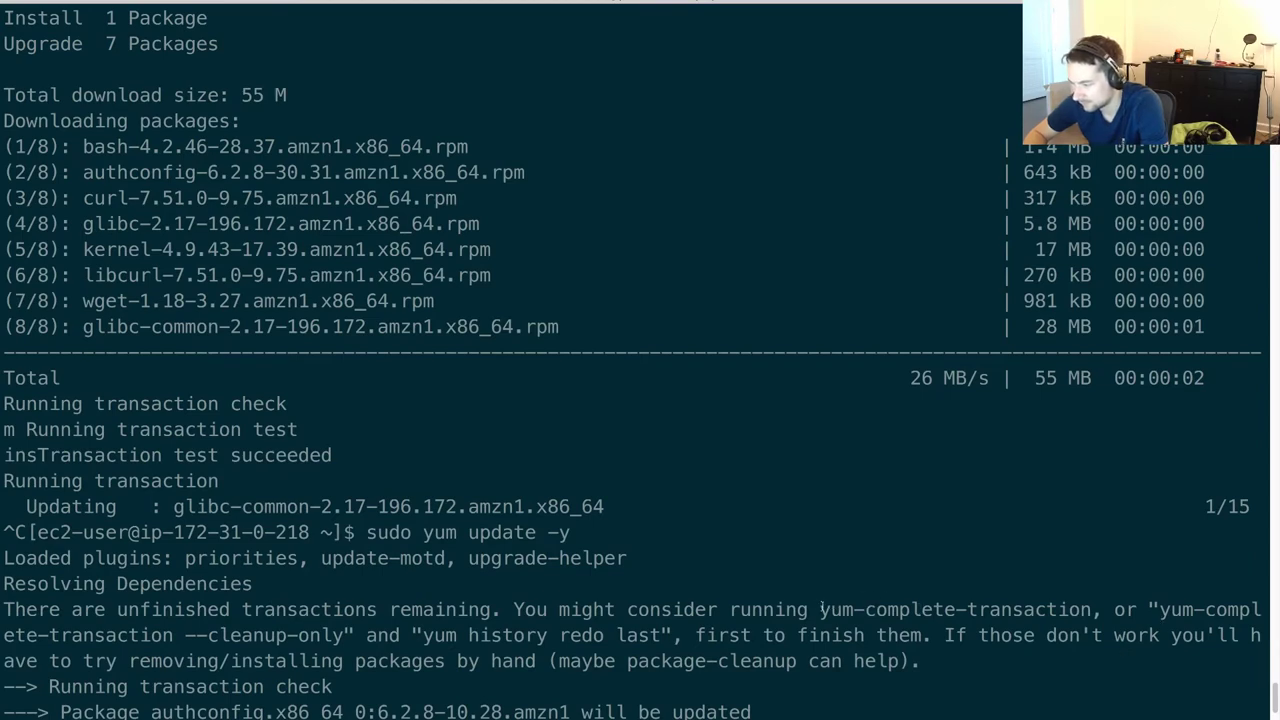
left_click_drag(820, 609, 1085, 617)
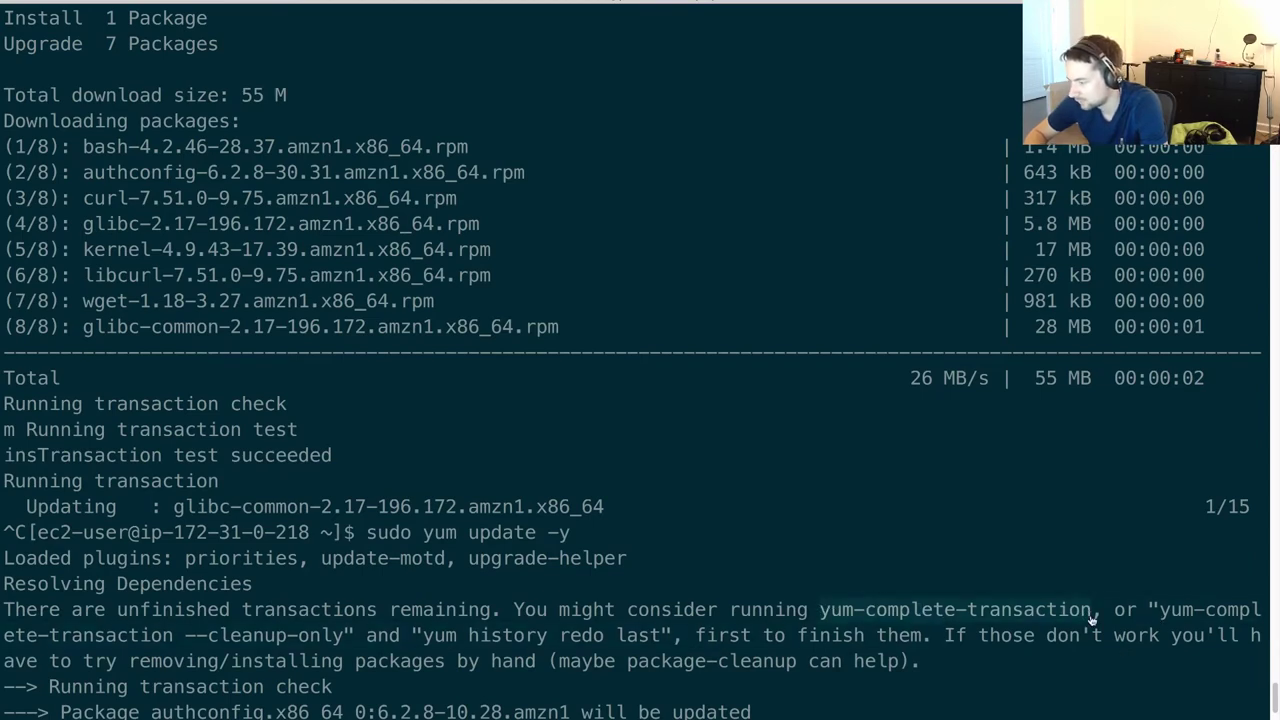
type("sudo yum")
key("BackSpace")
key("BackSpace")
key("BackSpace")
key("BackSpace")
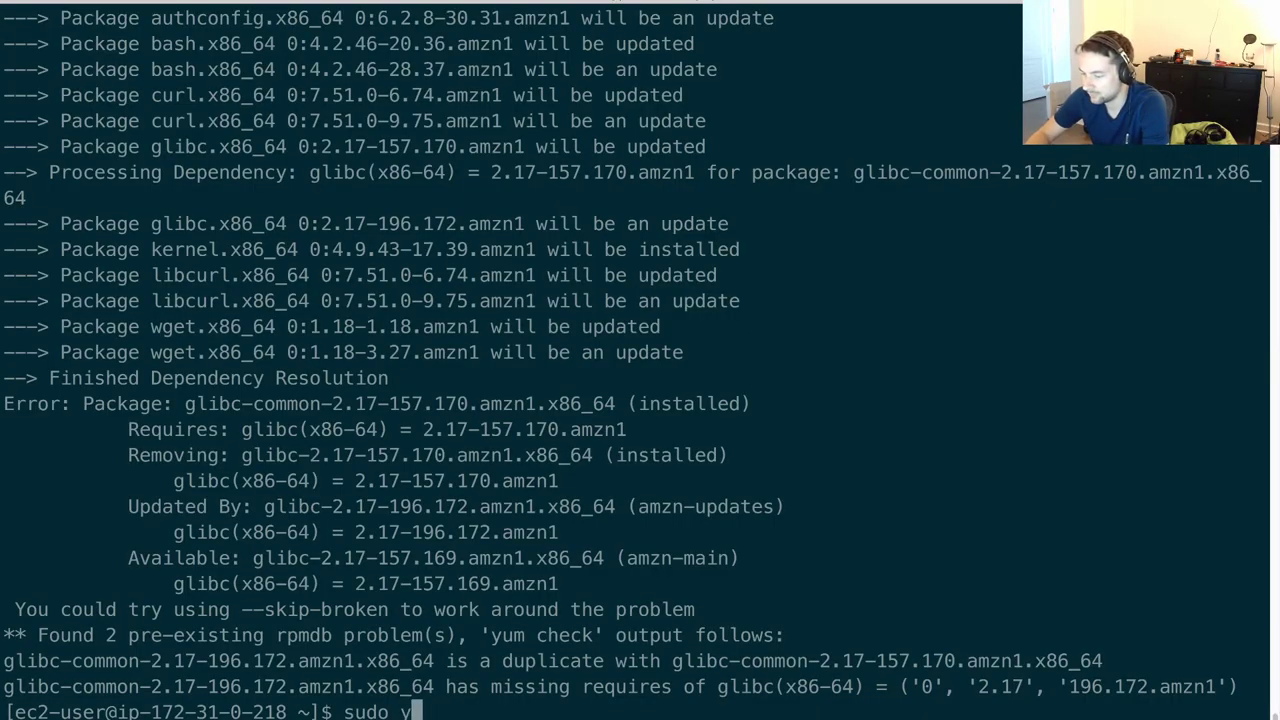
key("super+v")
key("Return")
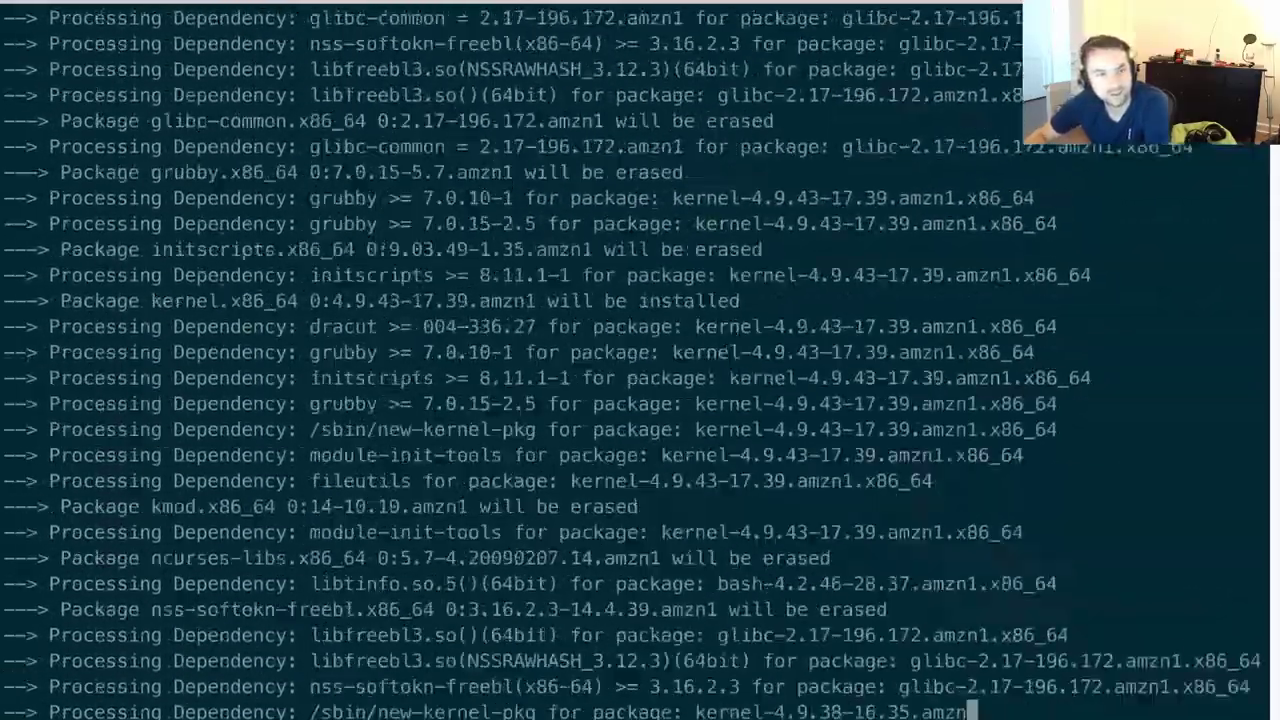
Try to run htop and to install it with sudo yum install -y htop, cancelling the installation.
type("htop")
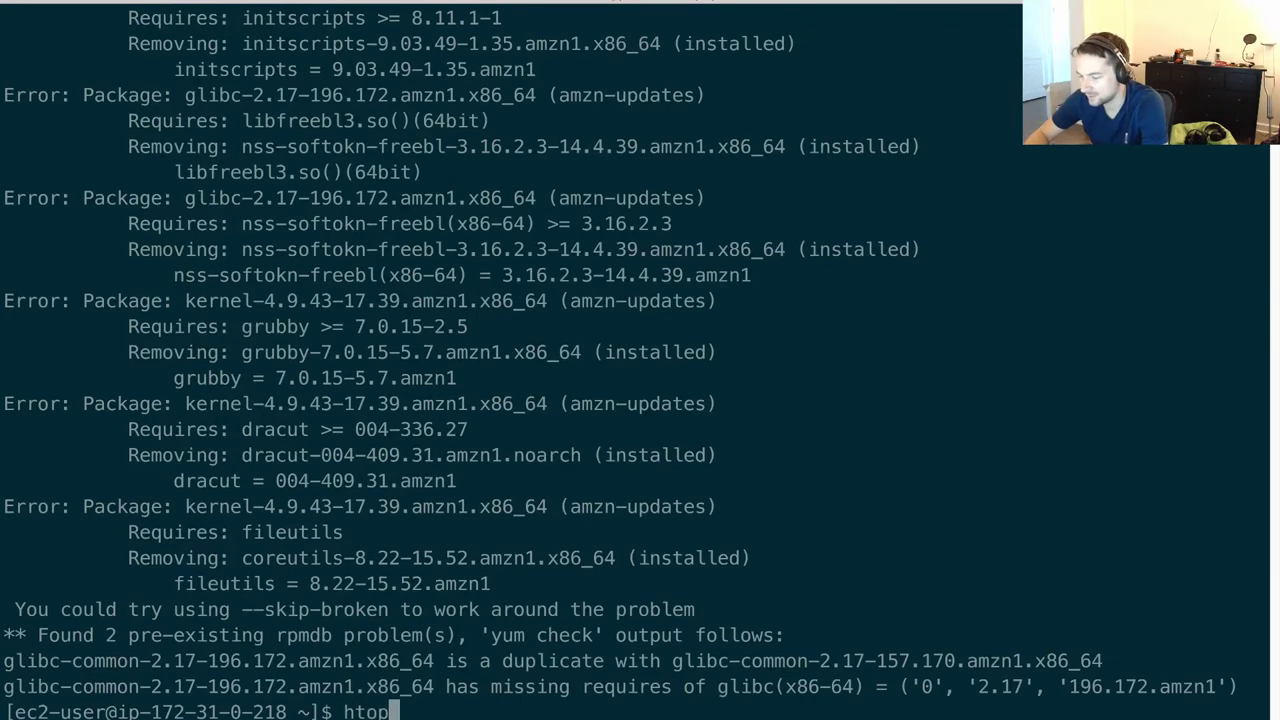
key("Return")
type("sudo yum is")
key("BackSpace")
type("nstall")
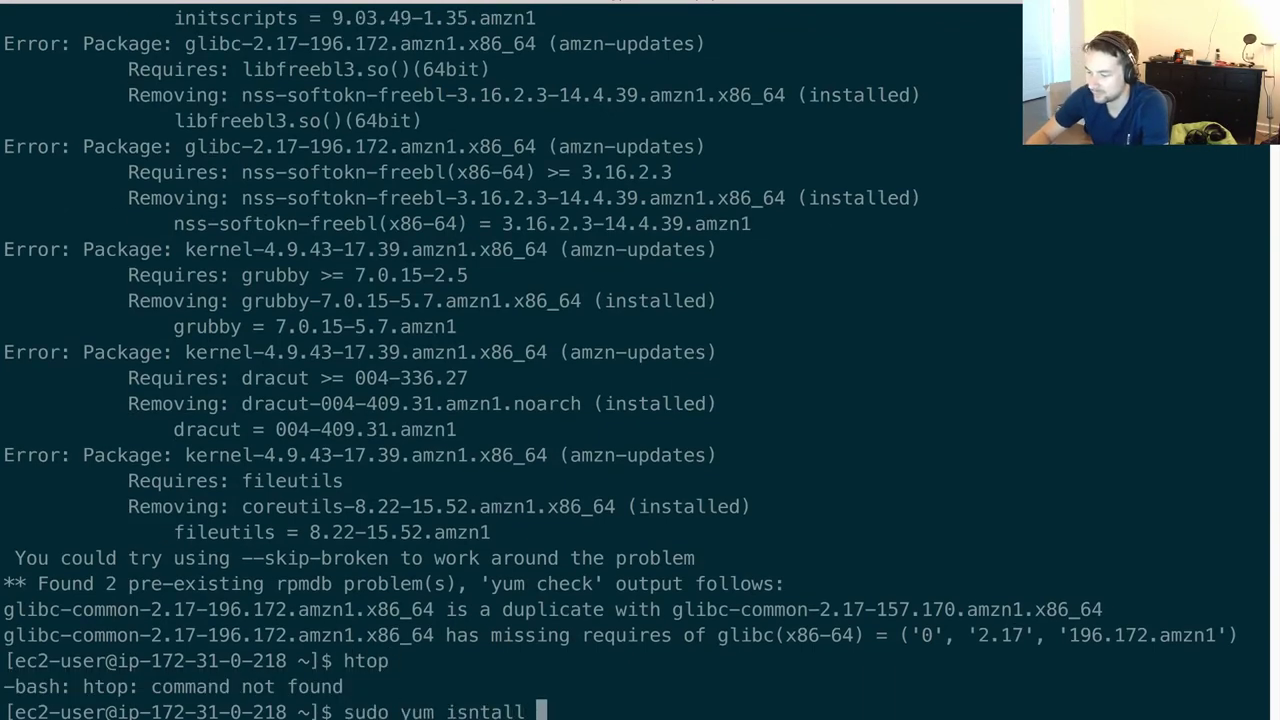
key("BackSpace")
key("BackSpace")
key("BackSpace")
key("BackSpace")
key("BackSpace")
key("BackSpace")
type("nstall -y htop")
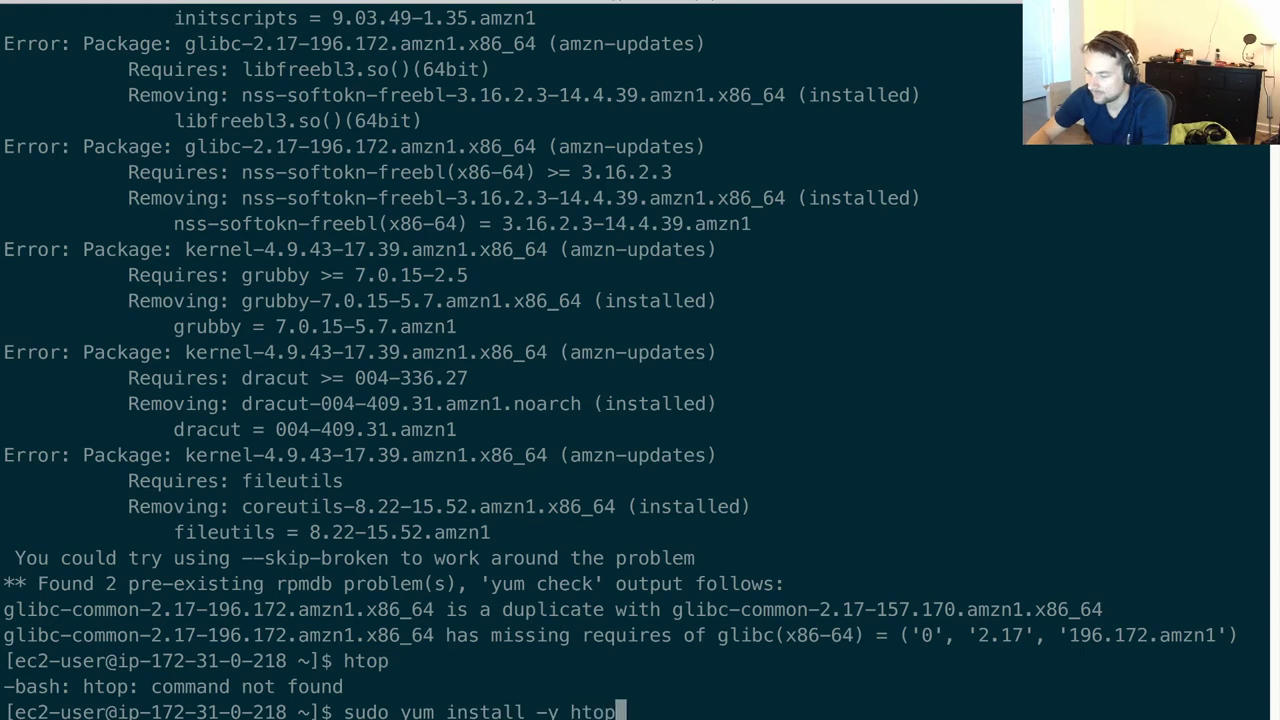
key("Return")
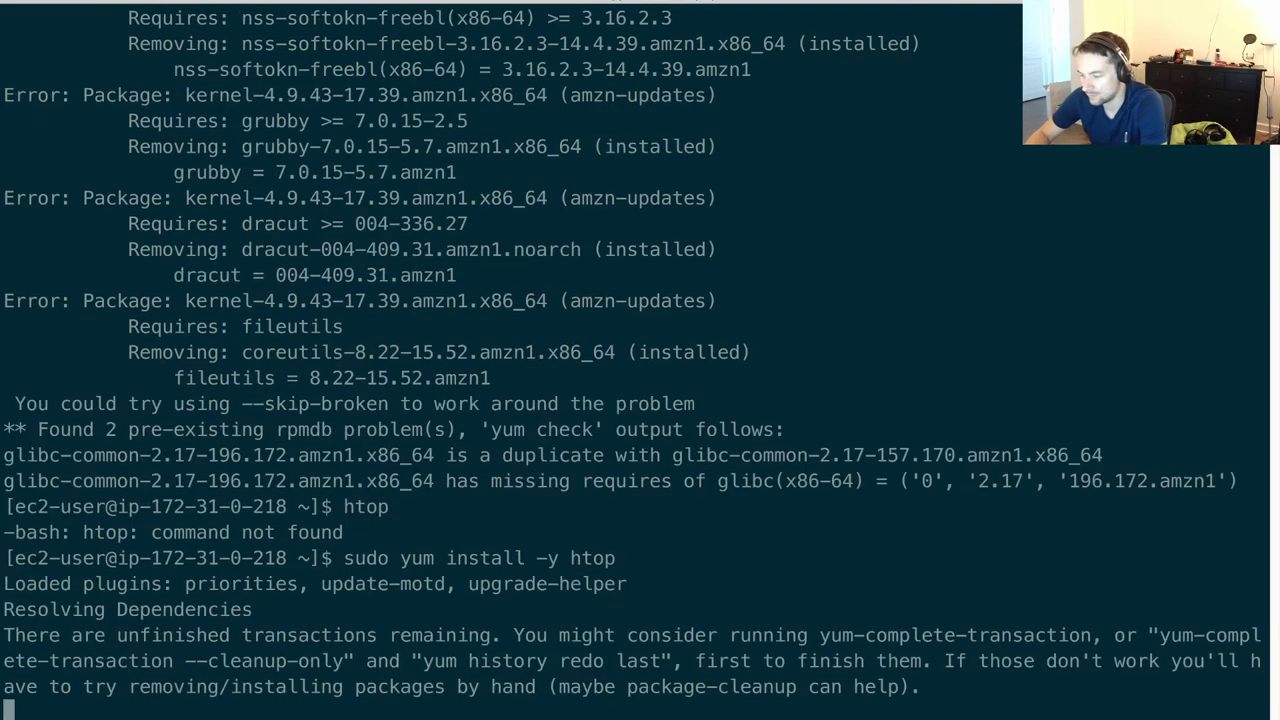
key("ctrl+c")
key("Up")
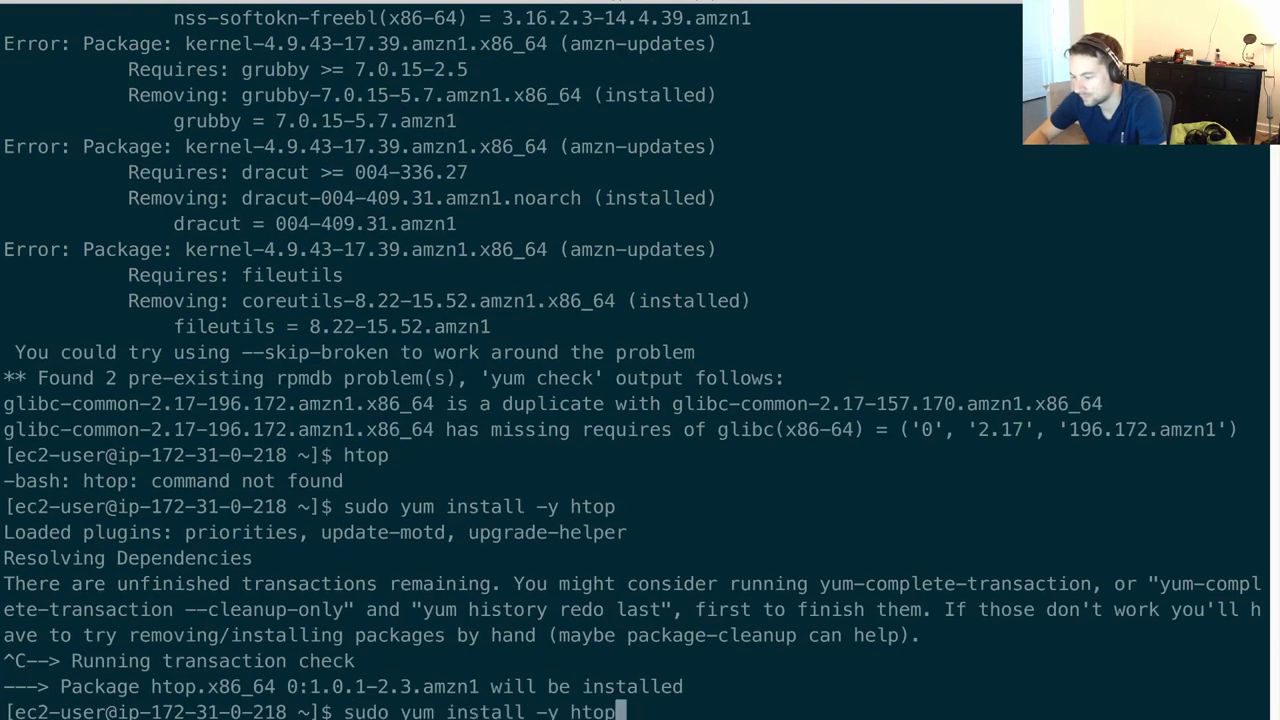
key("ctrl+u")
Clean up the unfinished yum transactions with sudo yum-complete-transaction --cleanup-only.
type("sudo yum")
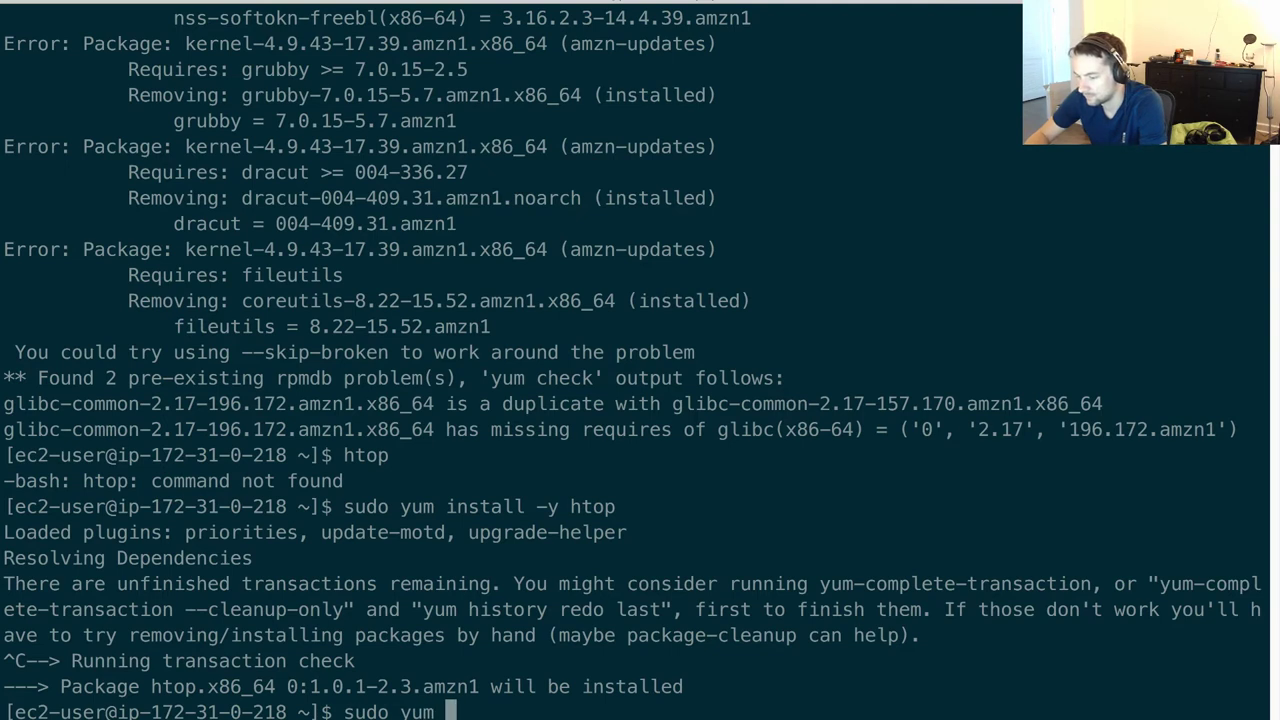
key("BackSpace")
type("-com")
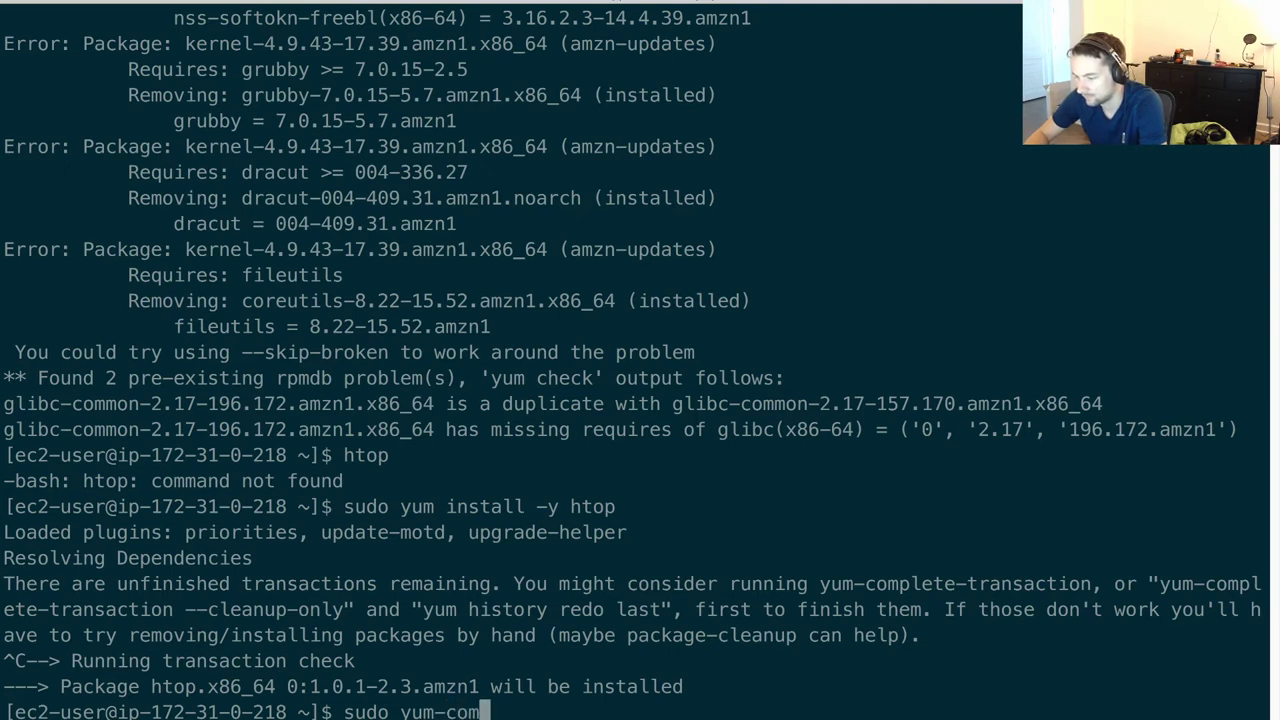
type("plete-tra")
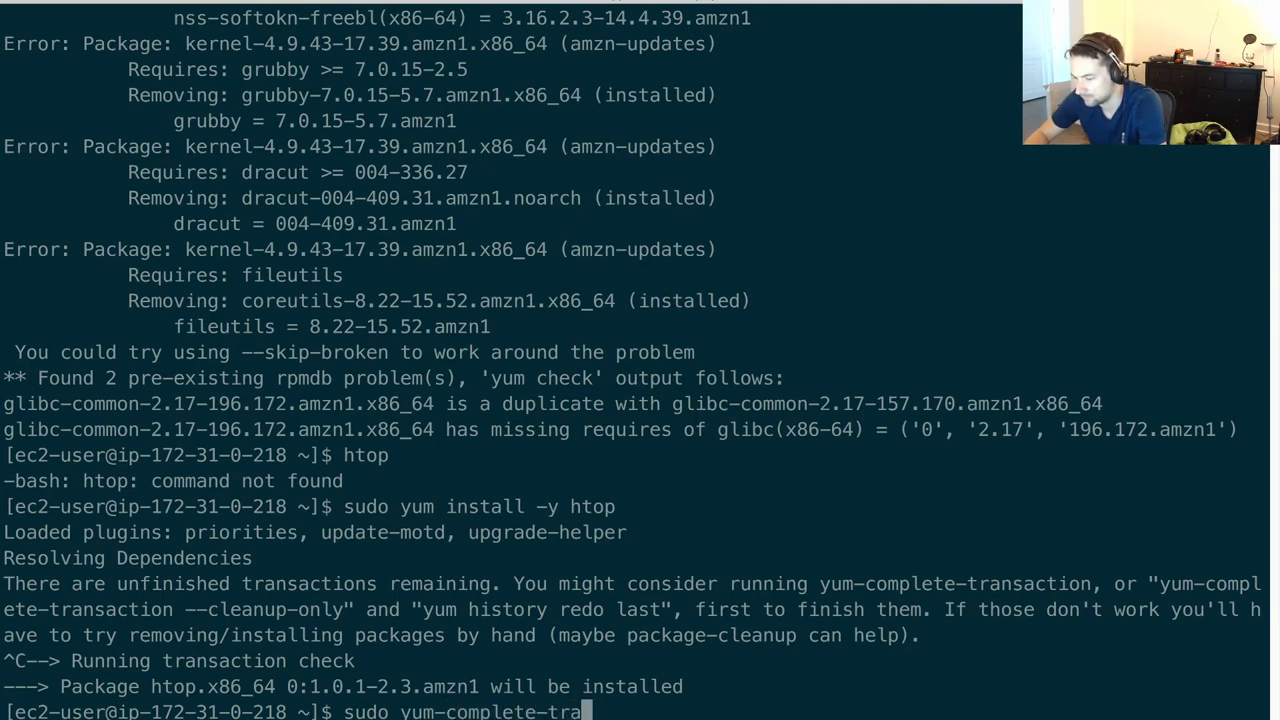
type("nsaction ")
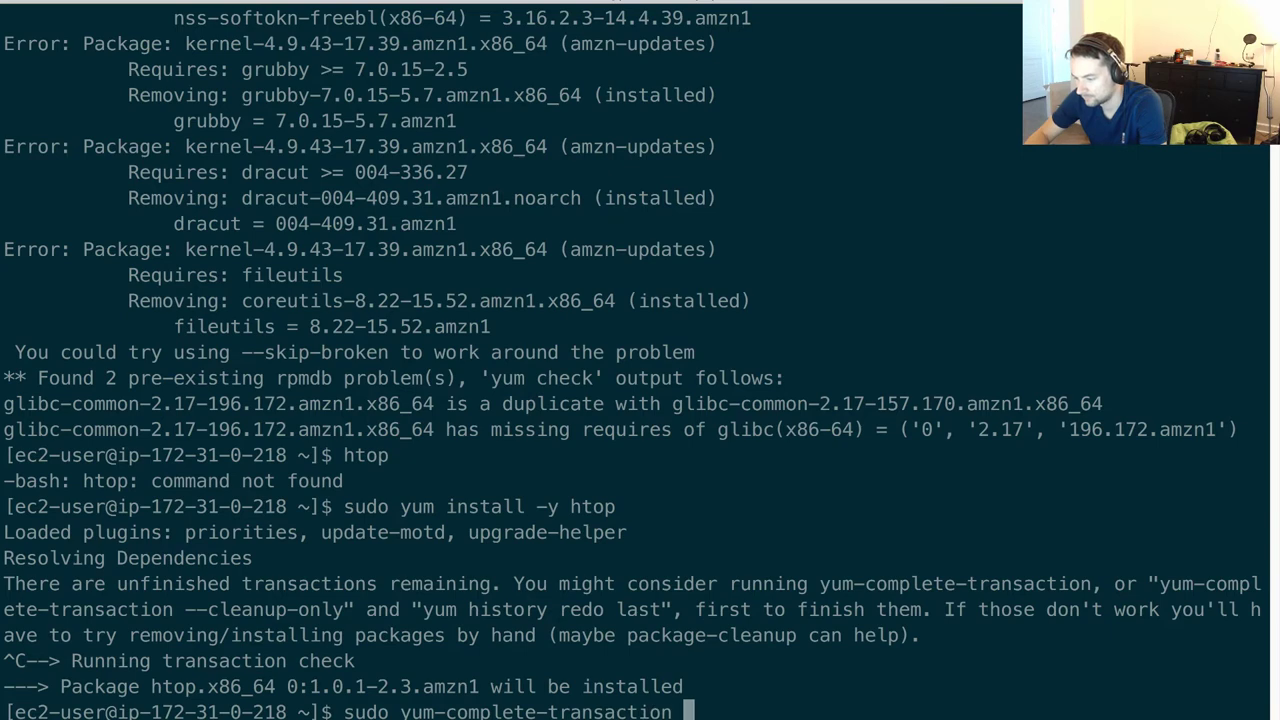
type("--cleanup-only")
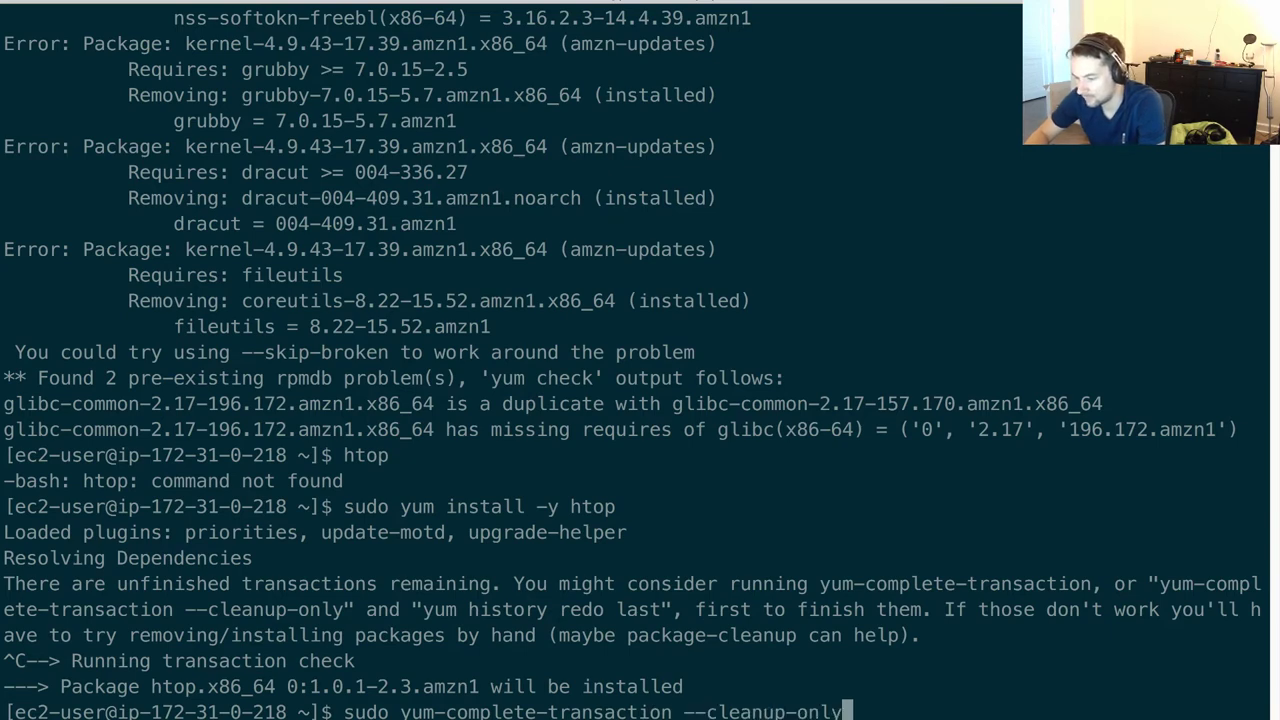
key("Return")
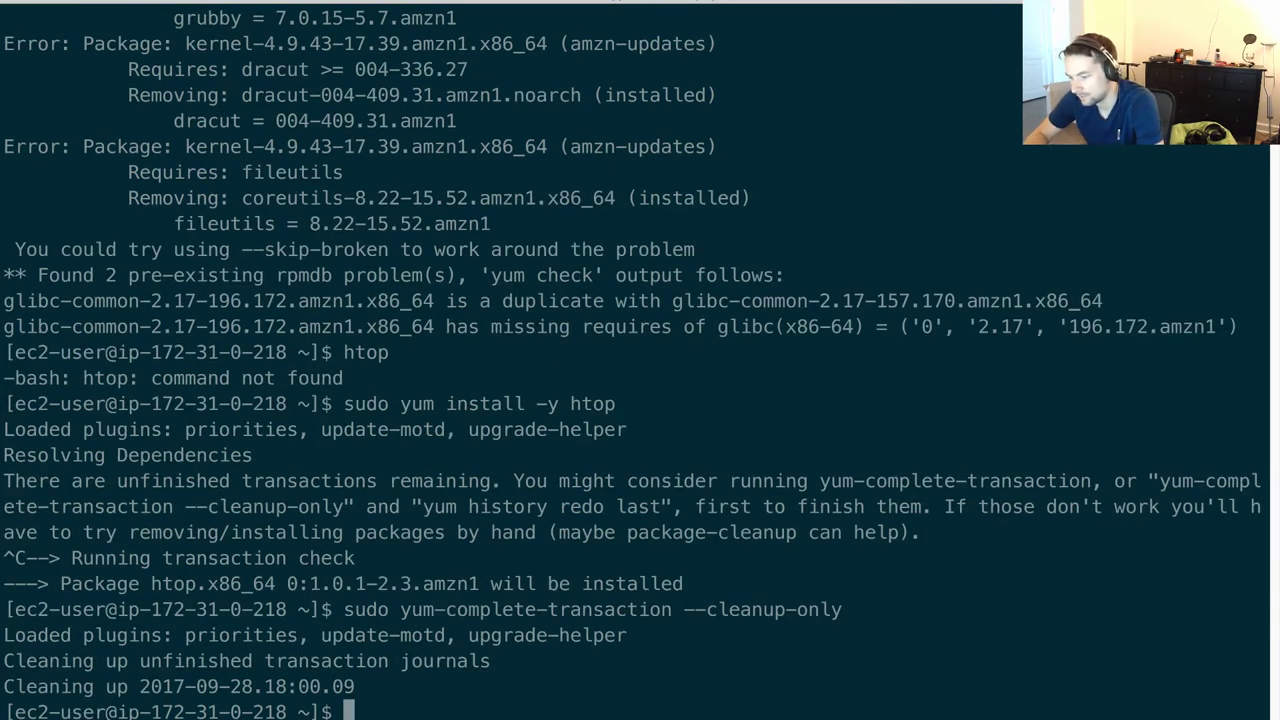
Recall and discard the cleanup command, and run sudo yum update -y again.
key("Up")
key("Left")
key("Left")
key("Left")
key("Left")
key("Left")
key("Left")
key("Left")
key("Left")
key("Left")
key("Left")
key("Left")
key("Left")
key("End")
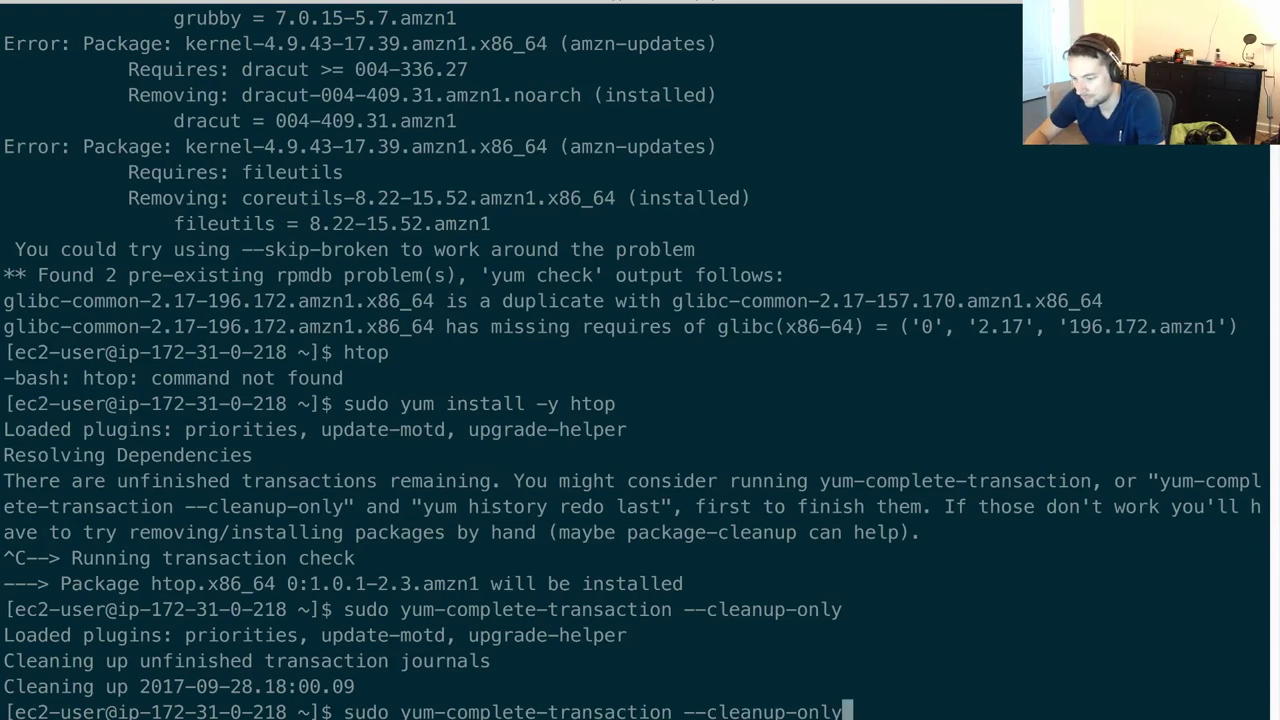
key("ctrl+u")
type("sudo yum upd")
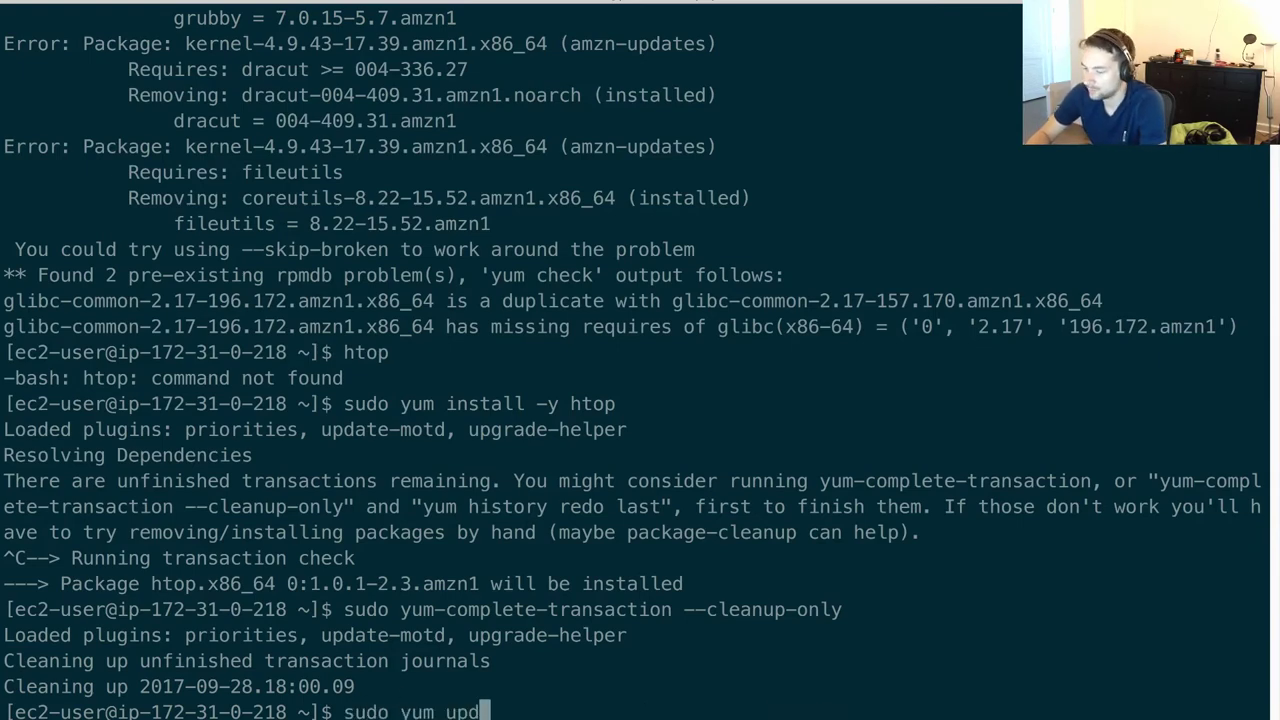
type("ate -y")
key("Return")
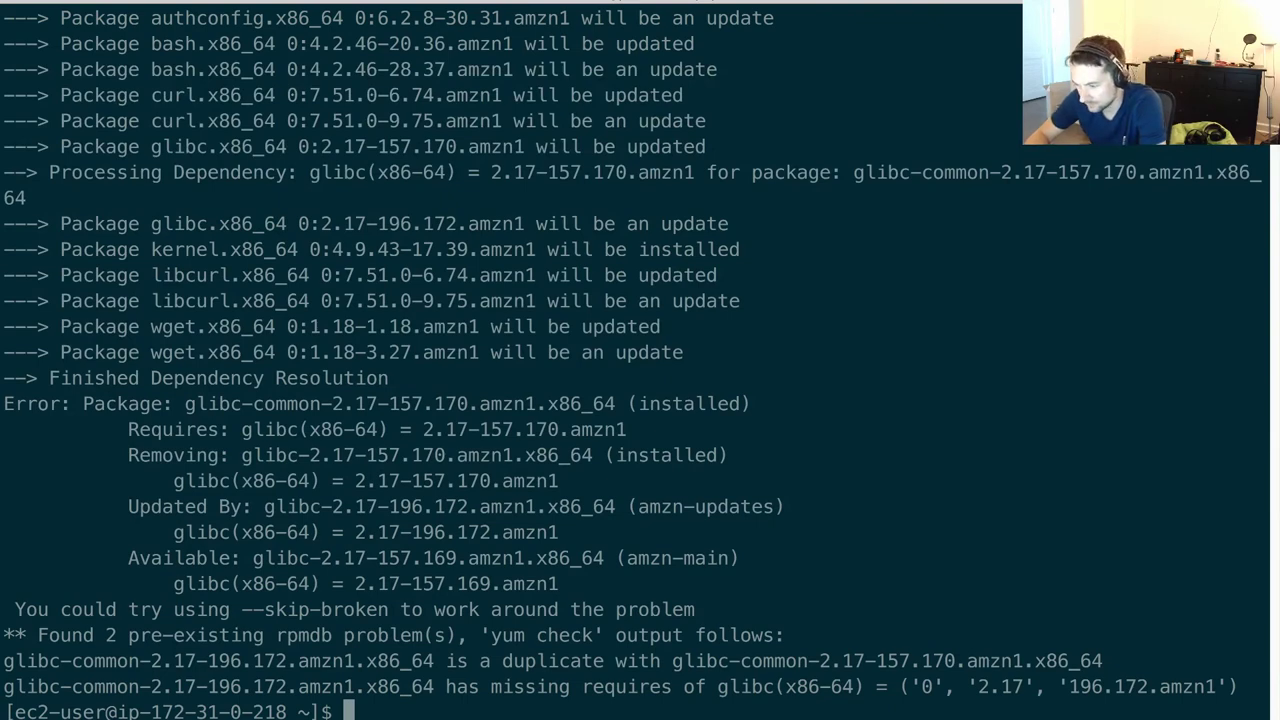
Check the package database with sudo yum check and try to remove the package with sudo yum uninstall glibc-common.
type("sudo yum check")
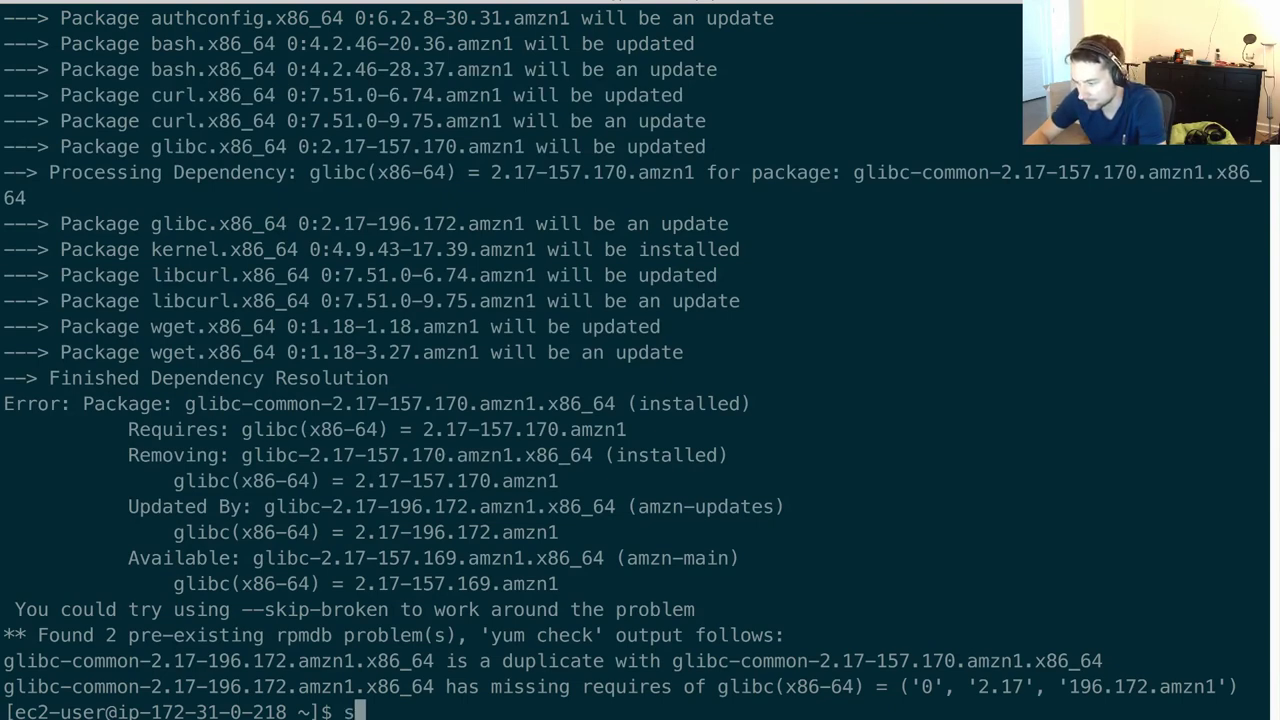
key("Return")
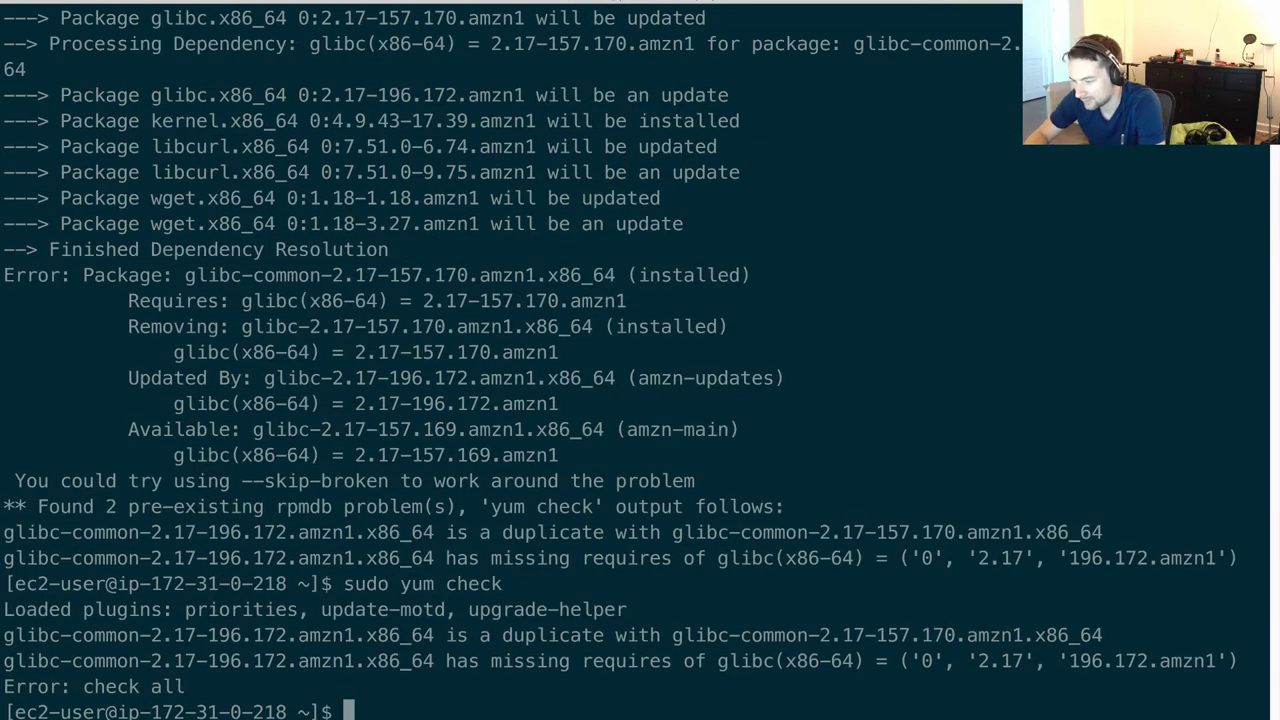
type("sudo yum un")
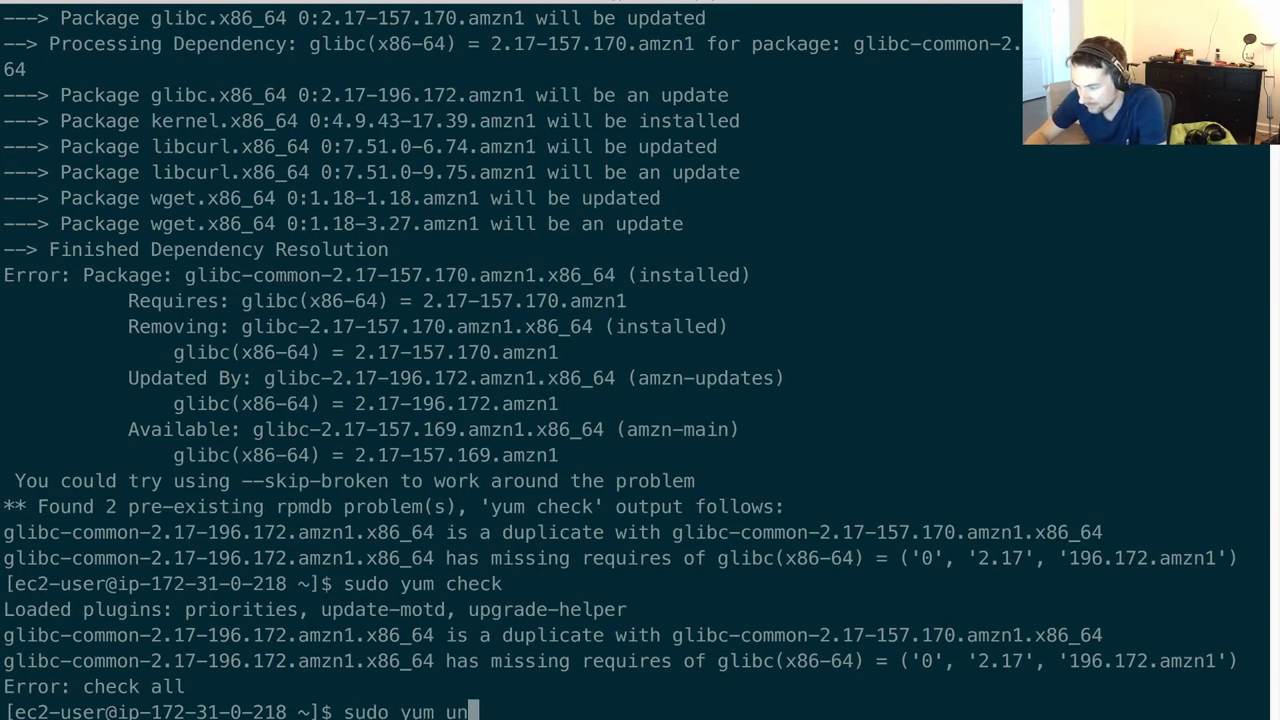
type("install glibc")
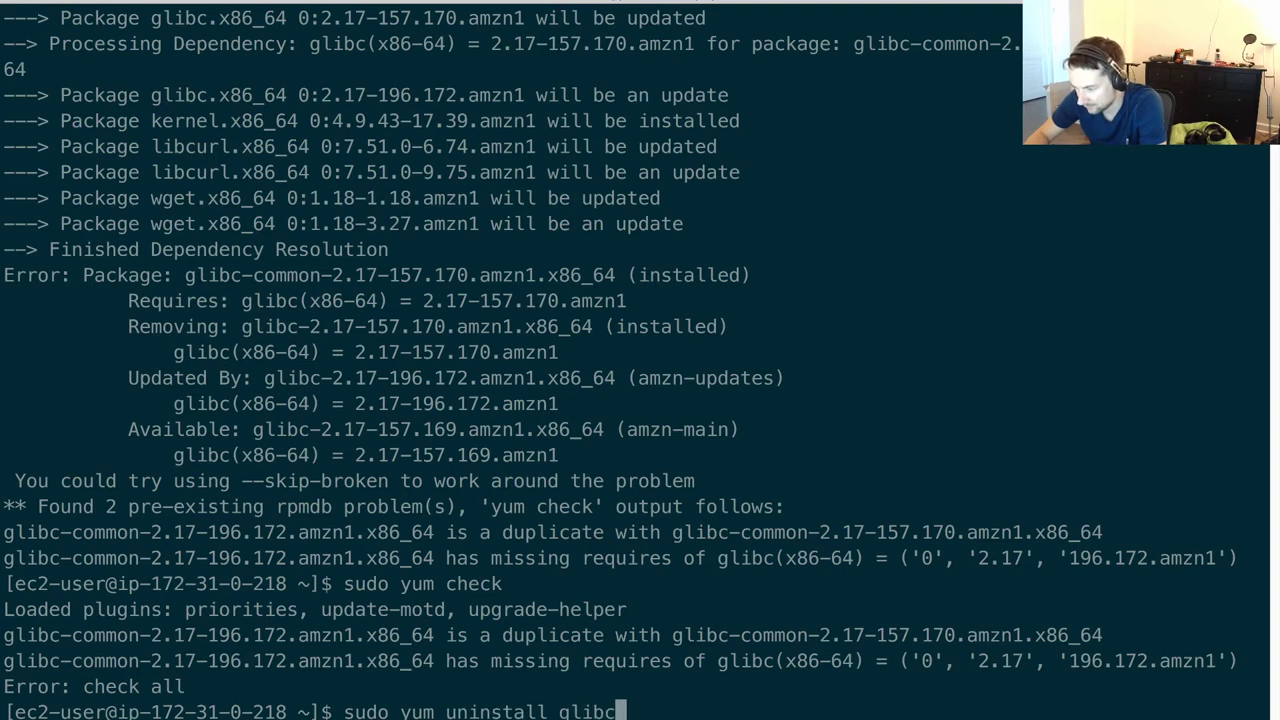
type("-common")
key("Return")
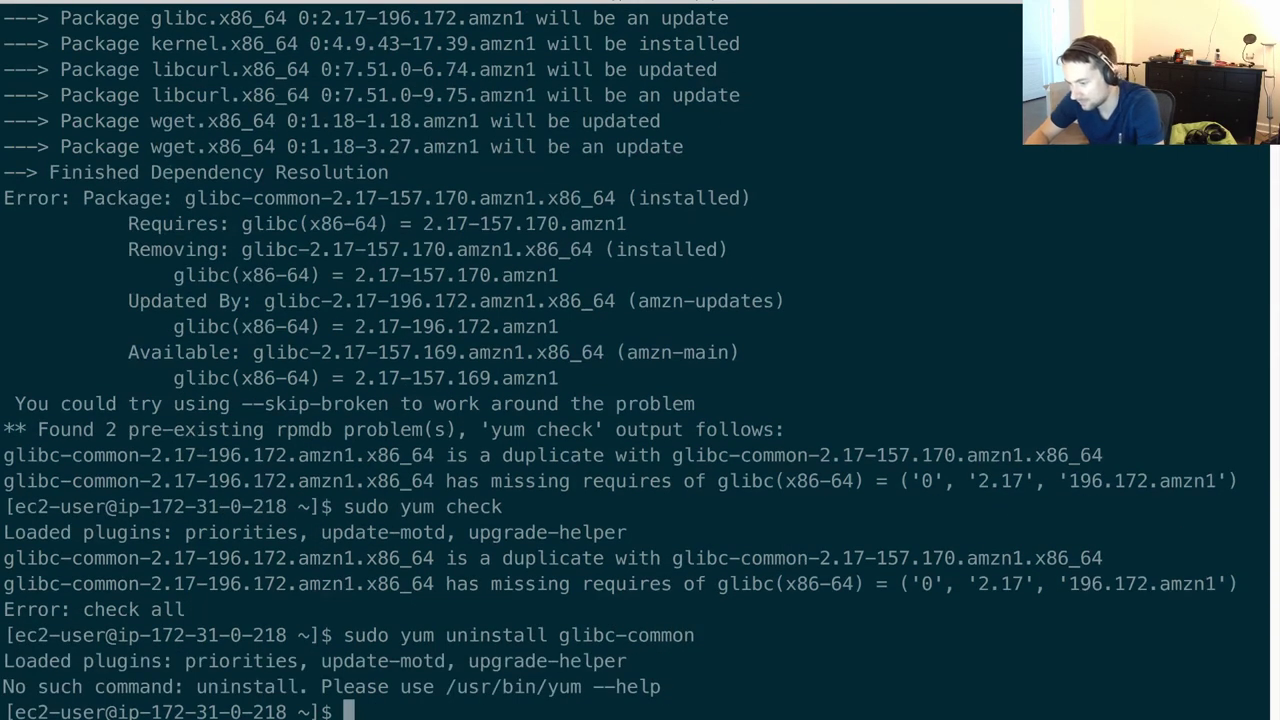
Run package-cleanup without options and review its option list and the earlier yum update output.
scroll(1093, 417, "up", 8)
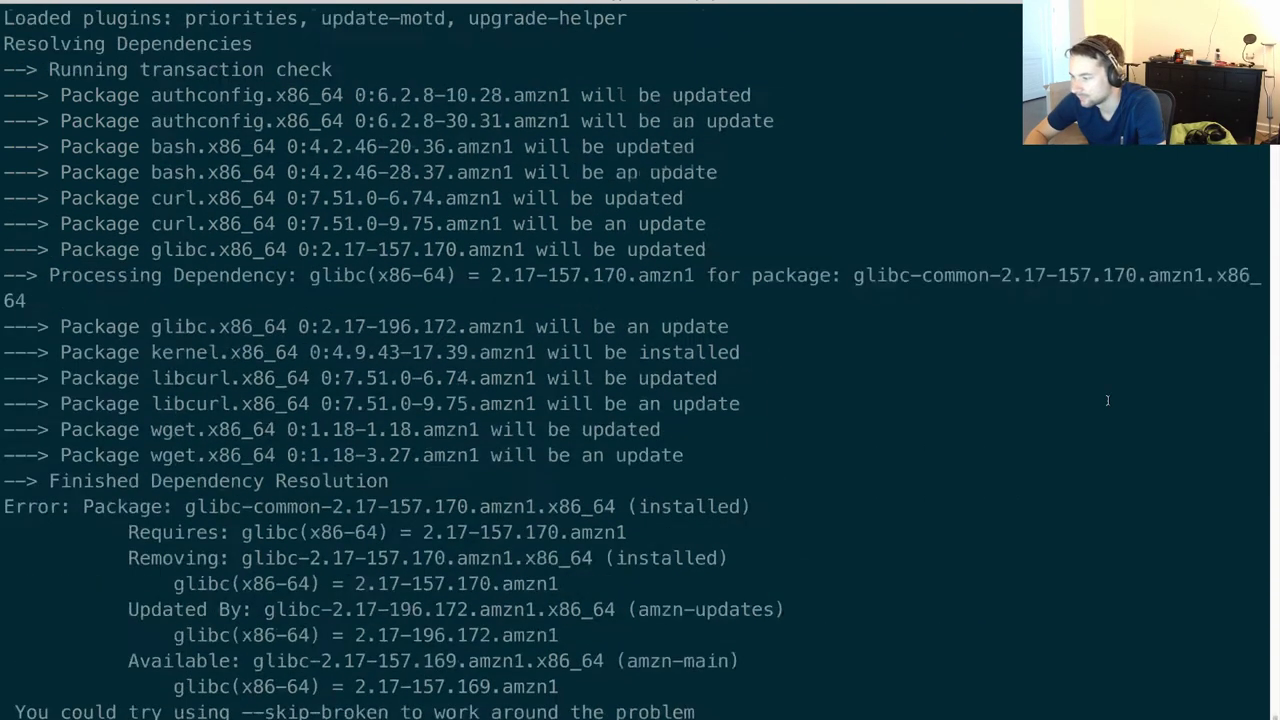
type("package-cleanup")
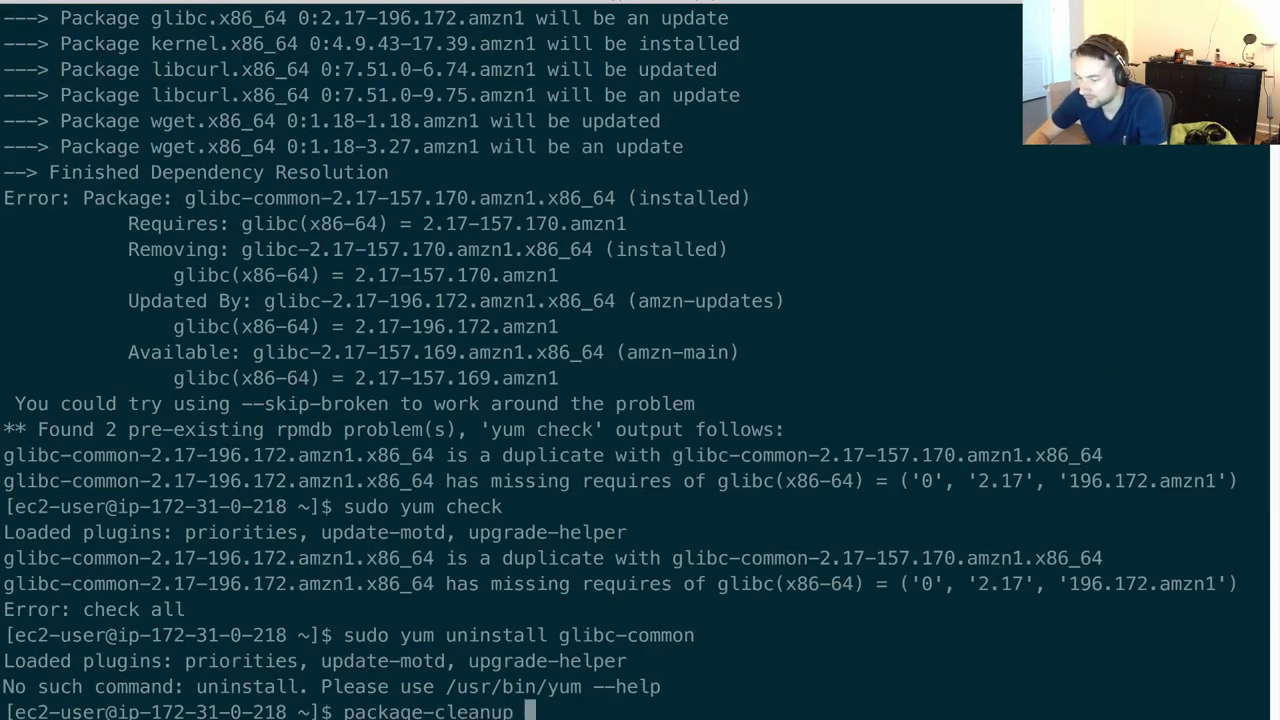
key("Return")
type("sudo ")
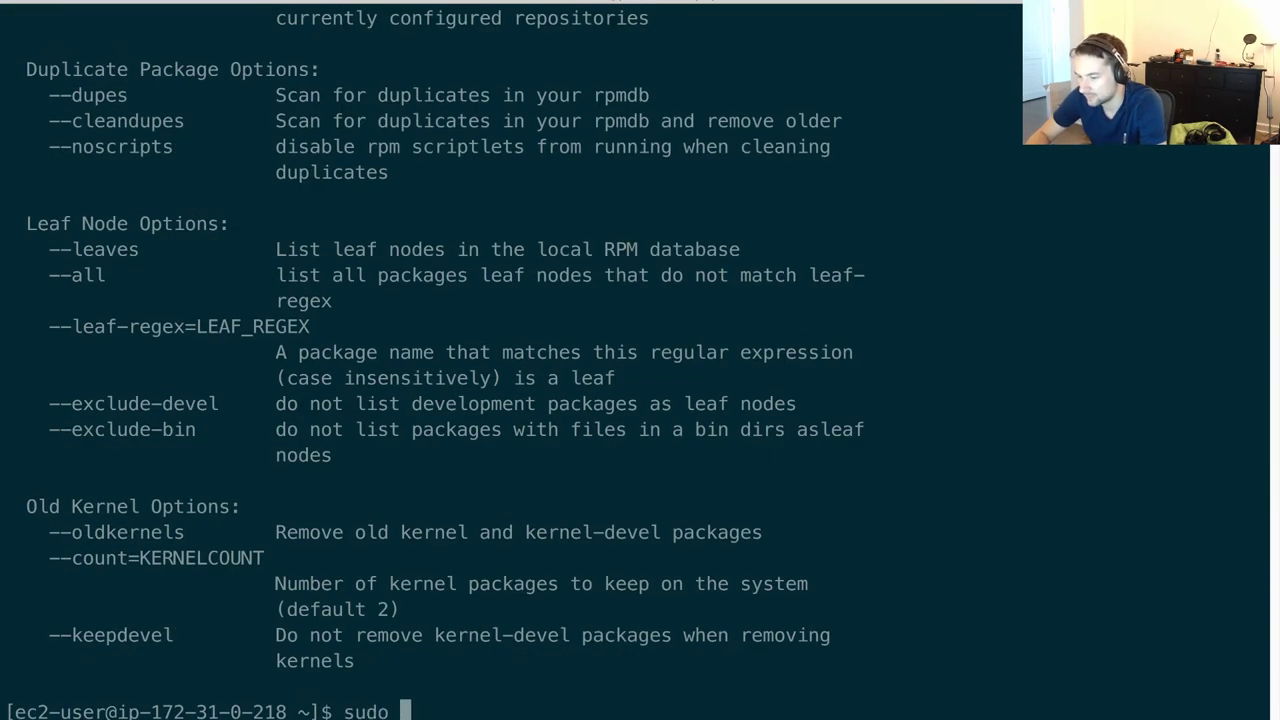
type("packag")
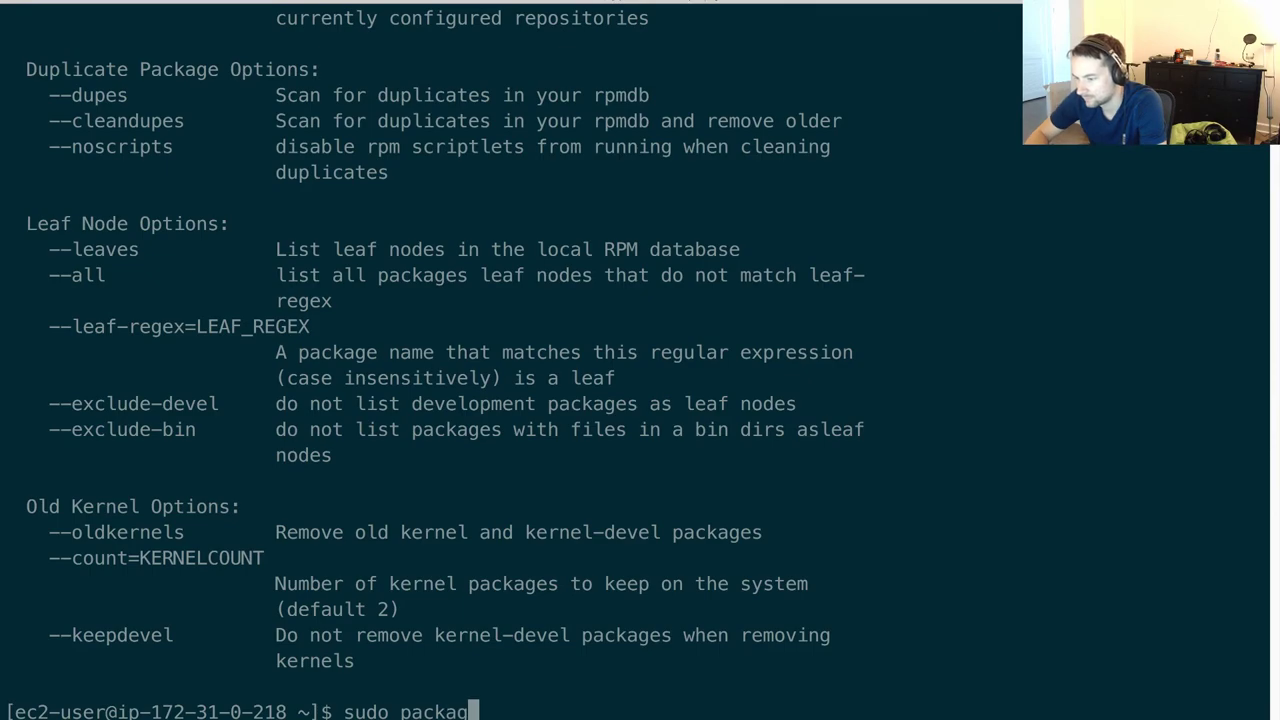
key("ctrl+u")
scroll(1098, 400, "up", 20)
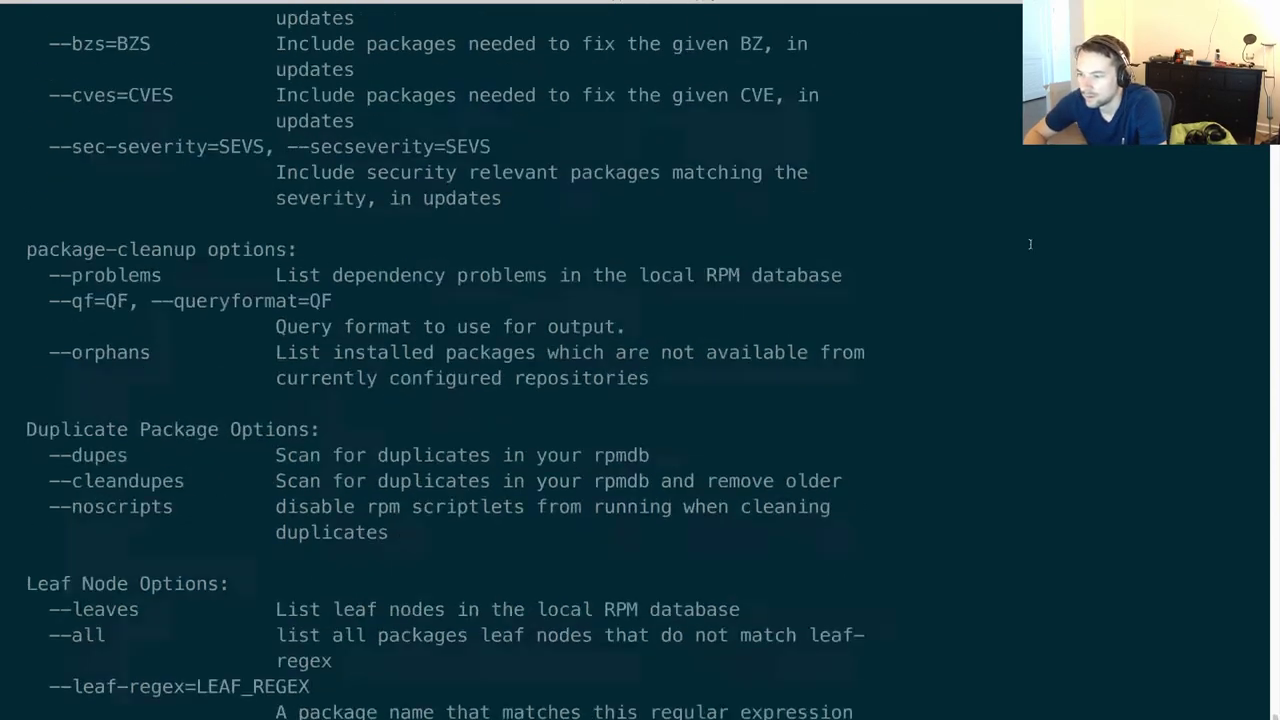
scroll(1029, 244, "down", 6)
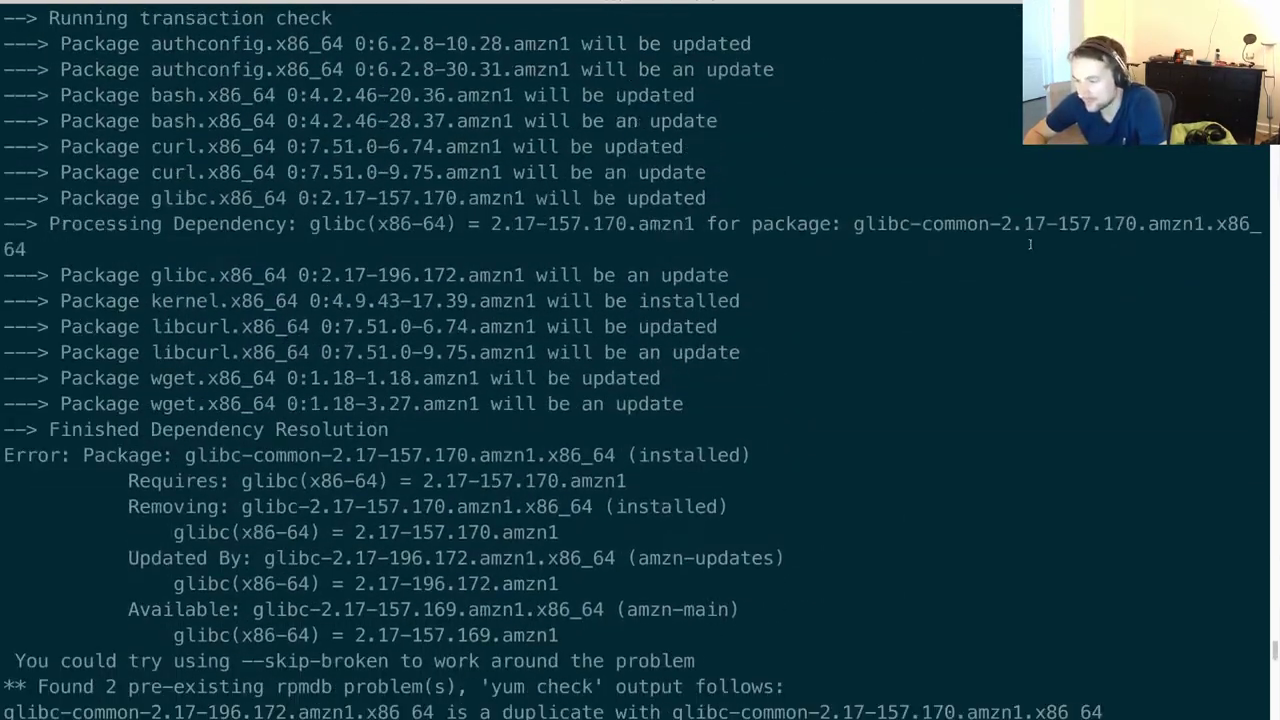
Run sudo package-cleanup on the duplicate glibc-common-2.17-157.170.amzn1.x86_64 and review the option list.
scroll(727, 596, "down", 1)
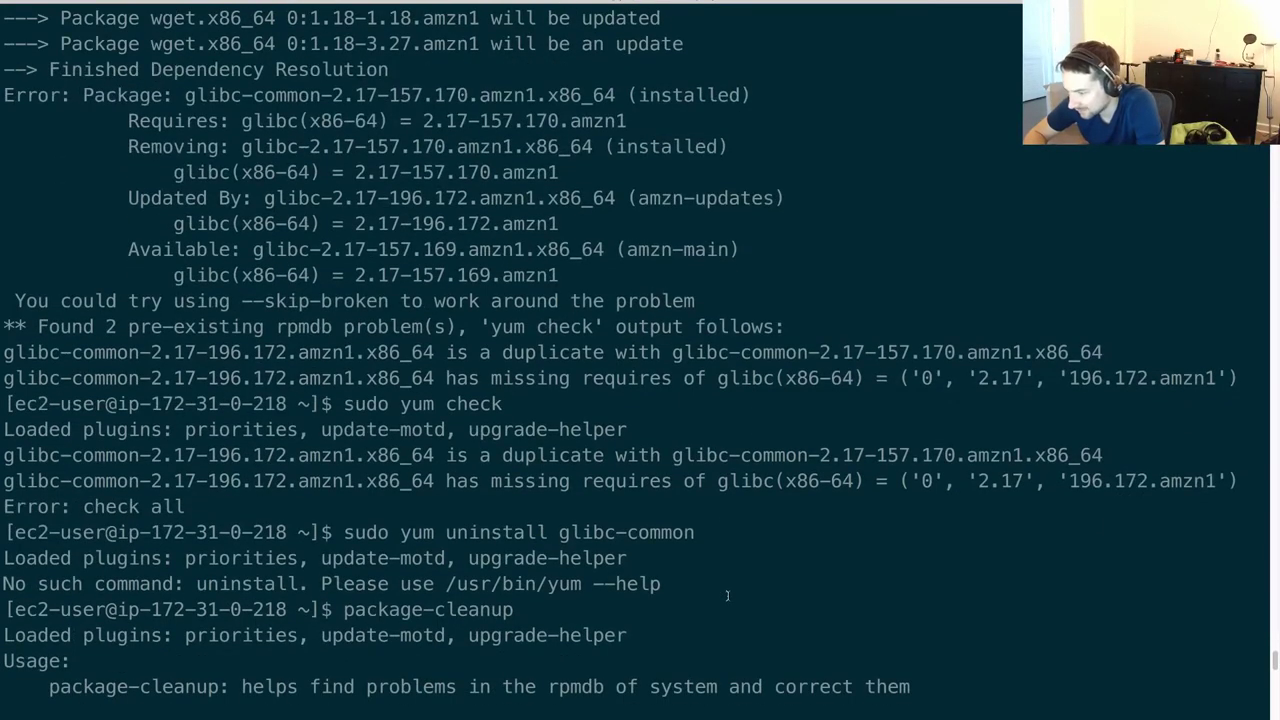
left_click_drag(670, 455, 1108, 470)
key("super+c")
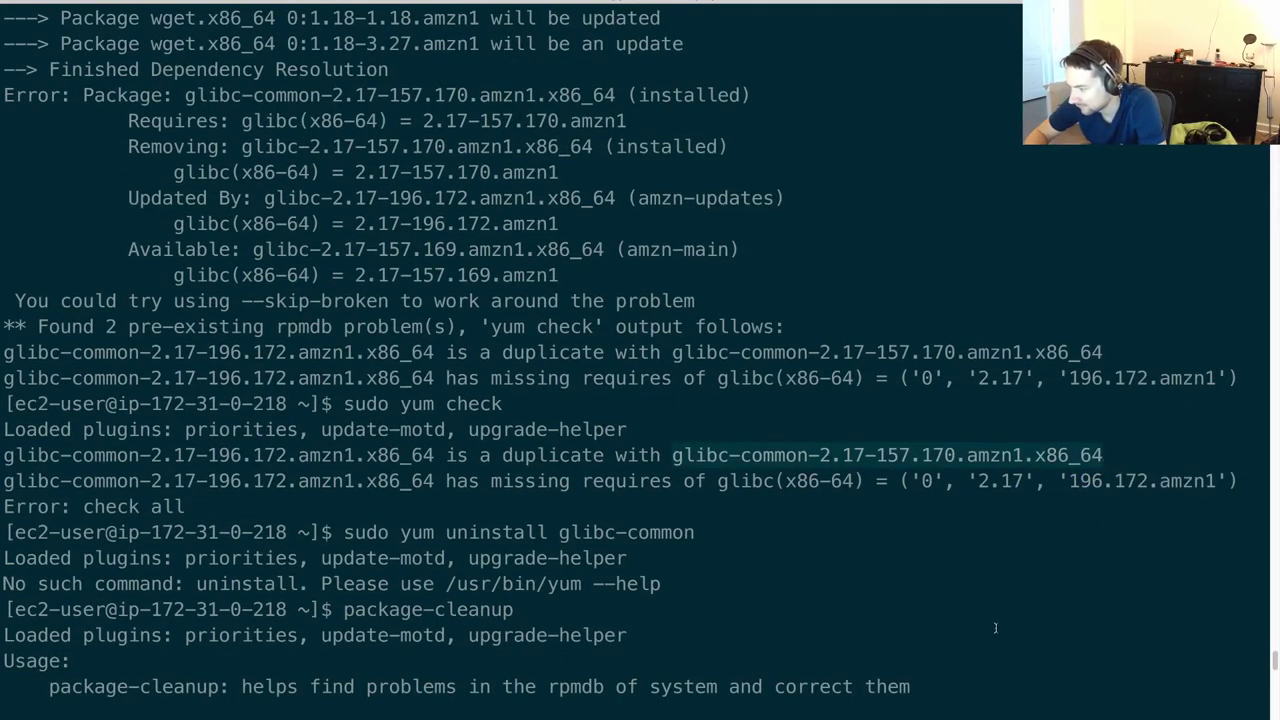
scroll(995, 628, "down", 20)
key("super+v")
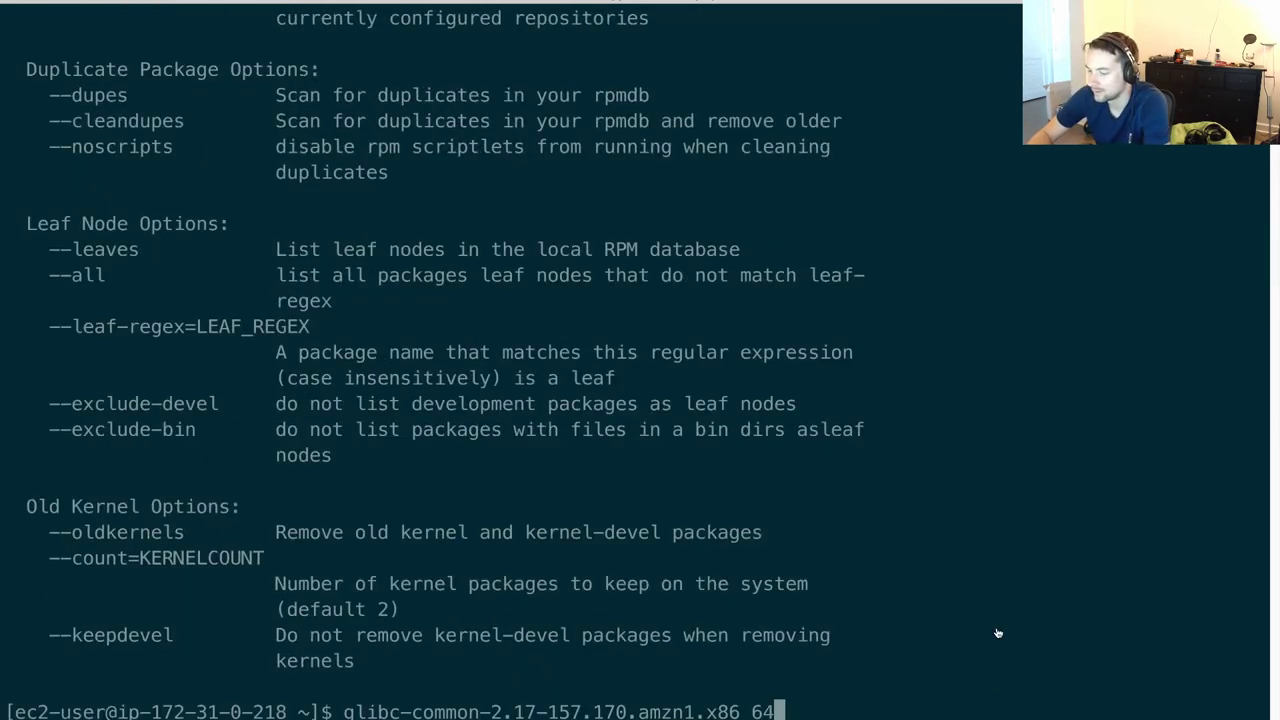
key("ctrl+a")
type("sudo ")
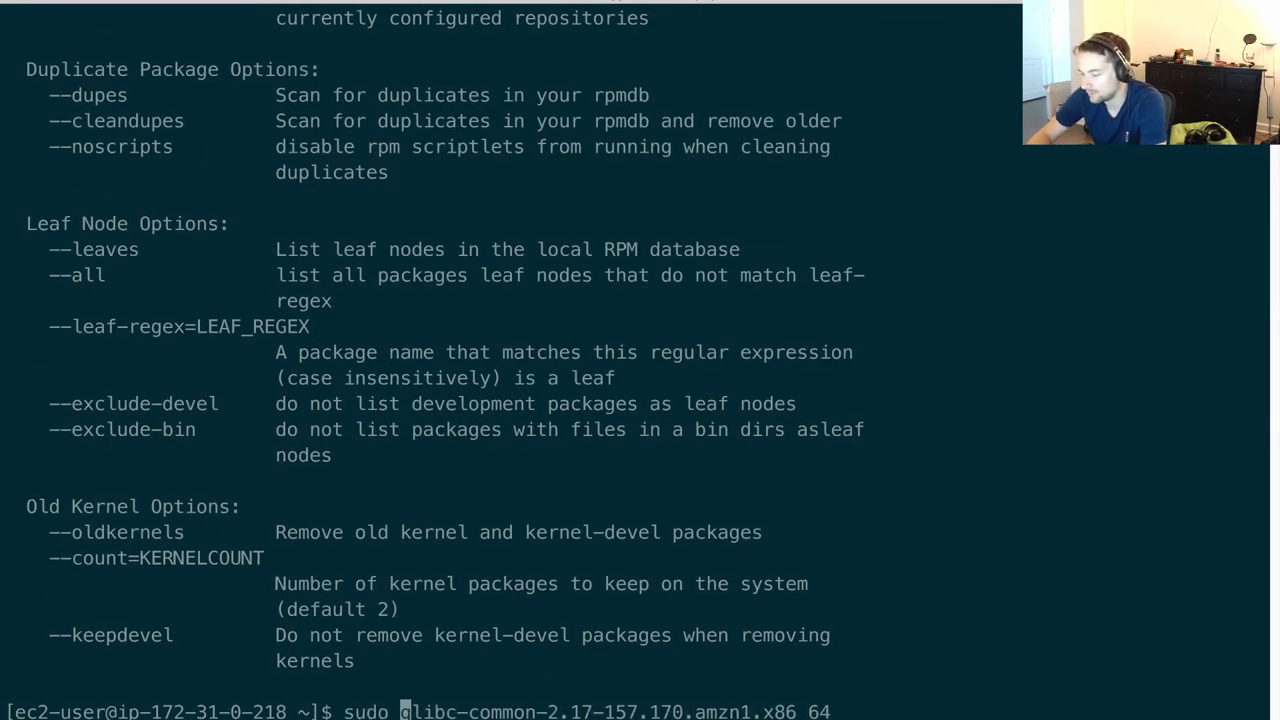
type("package-cleanup")
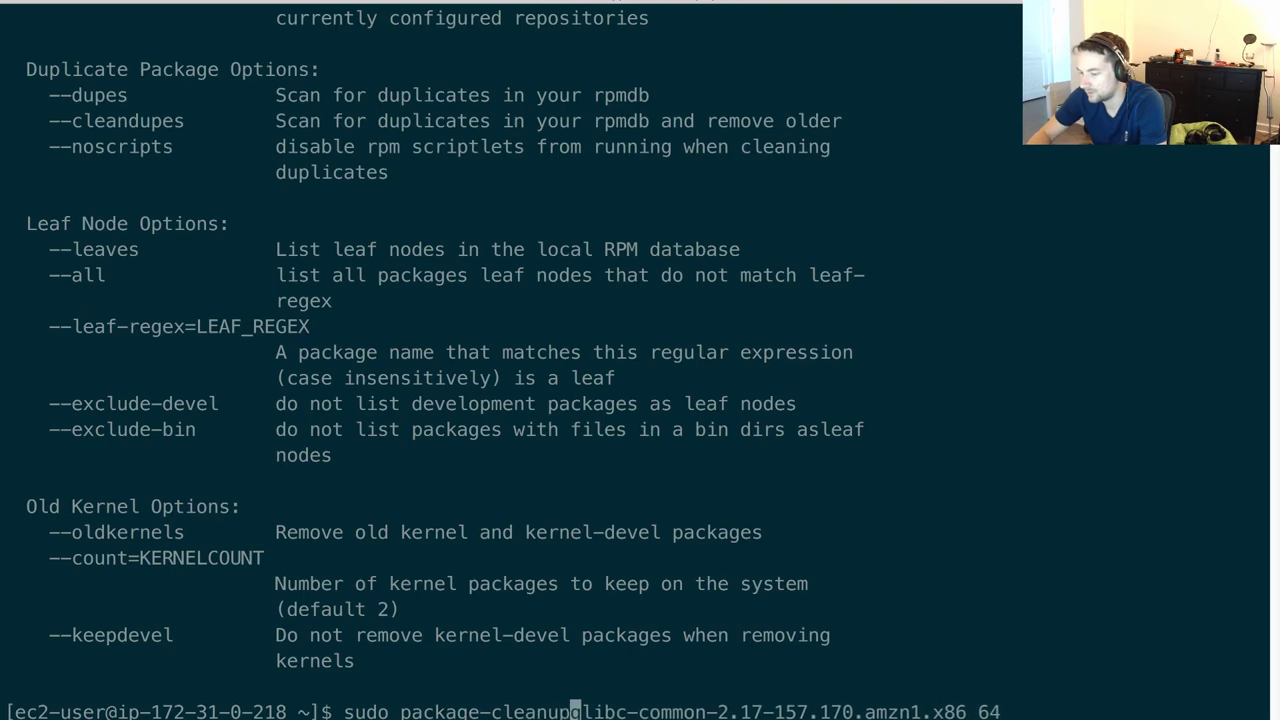
key("ctrl+e")
key("ctrl+u")
scroll(822, 511, "up", 7)
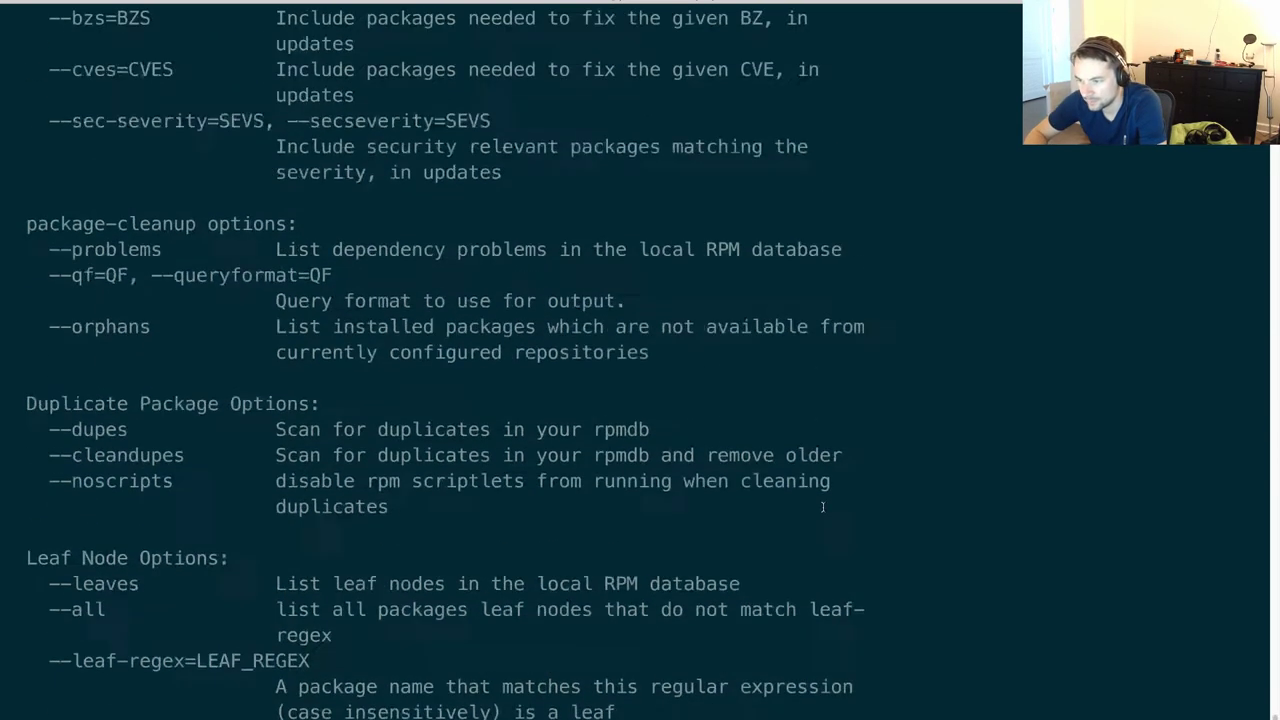
scroll(822, 507, "down", 1)
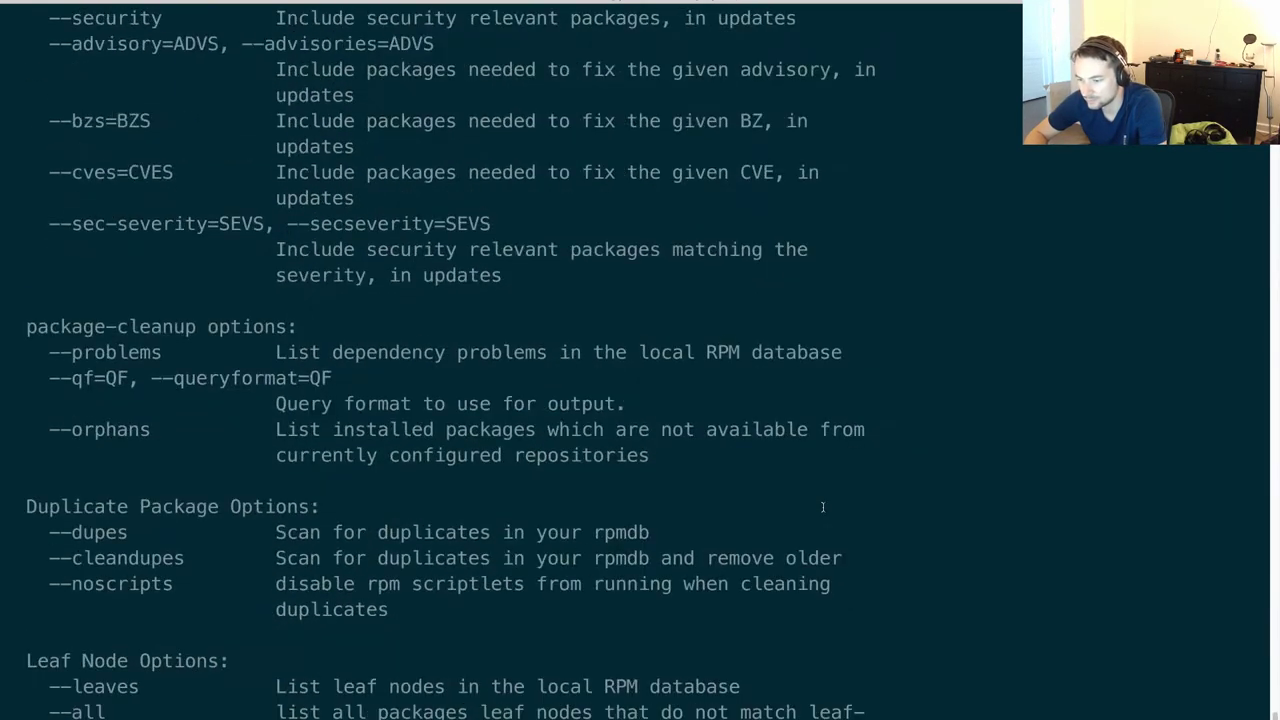
scroll(573, 571, "up", 20)
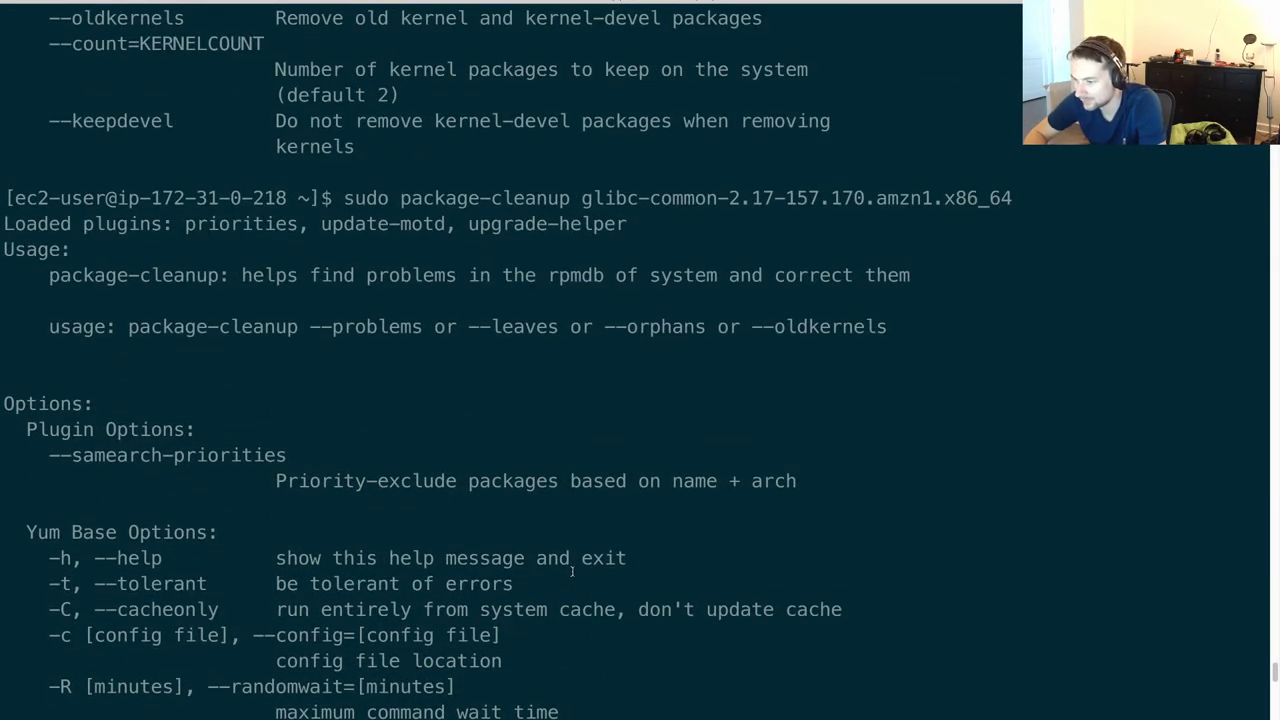
List dependency problems in the local RPM database with sudo package-cleanup --problems.
type("sudo p")
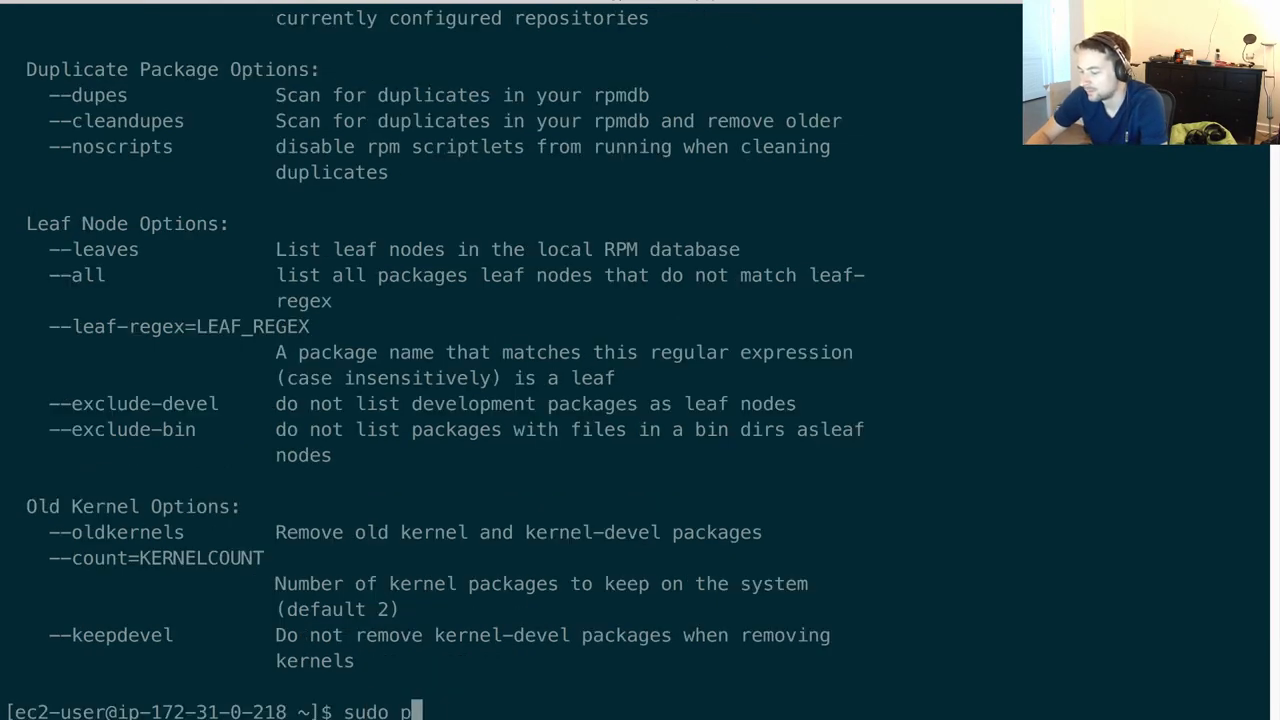
type("ackage-clean")
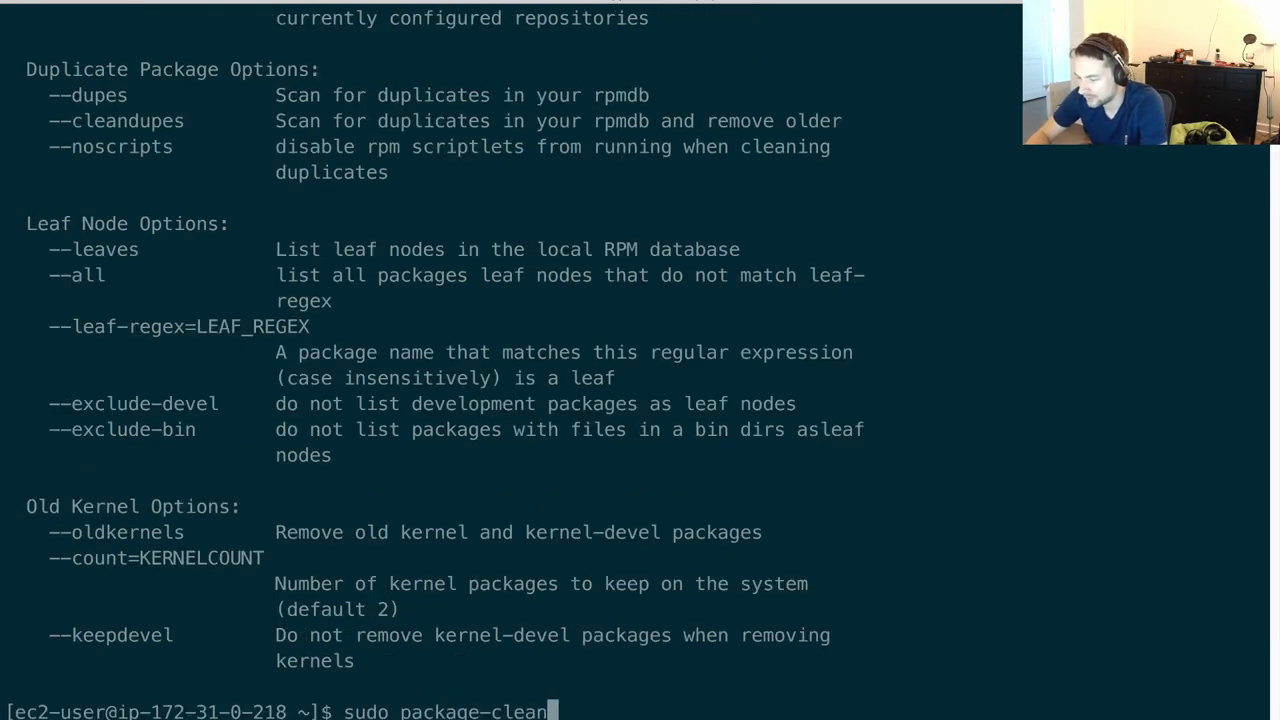
type("up --prob")
key("BackSpace")
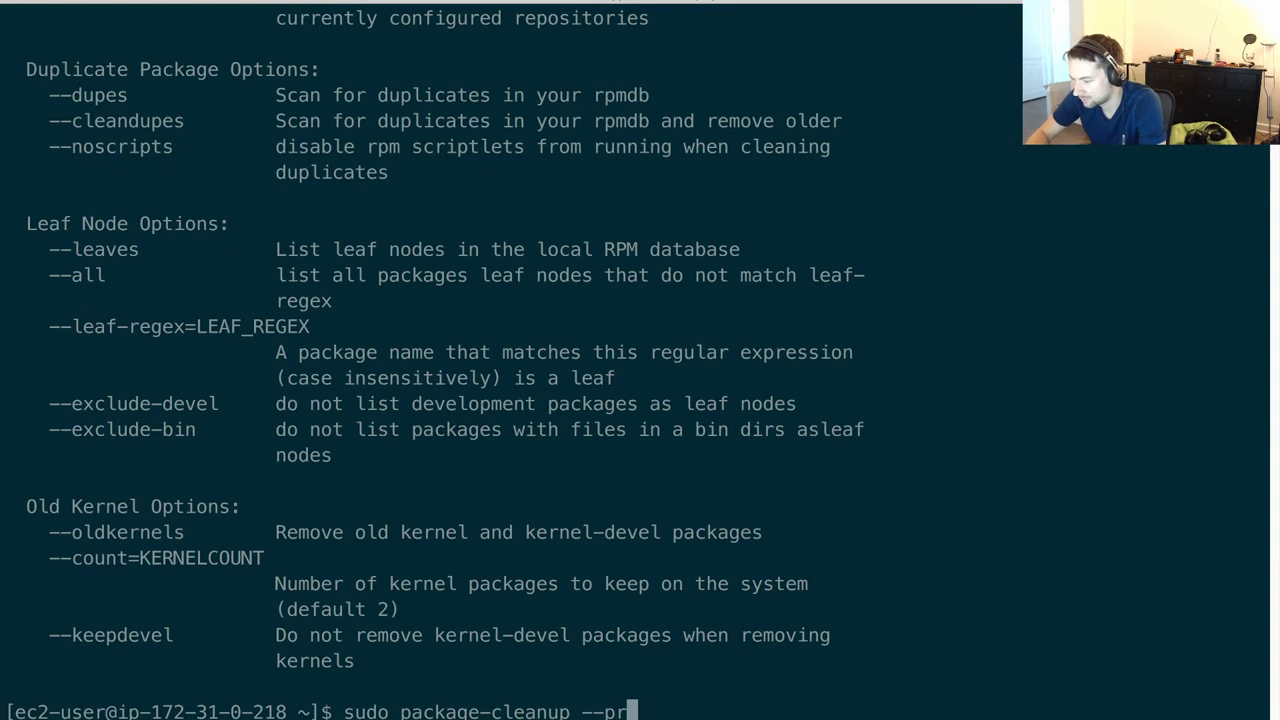
type("oblems")
key("Return")
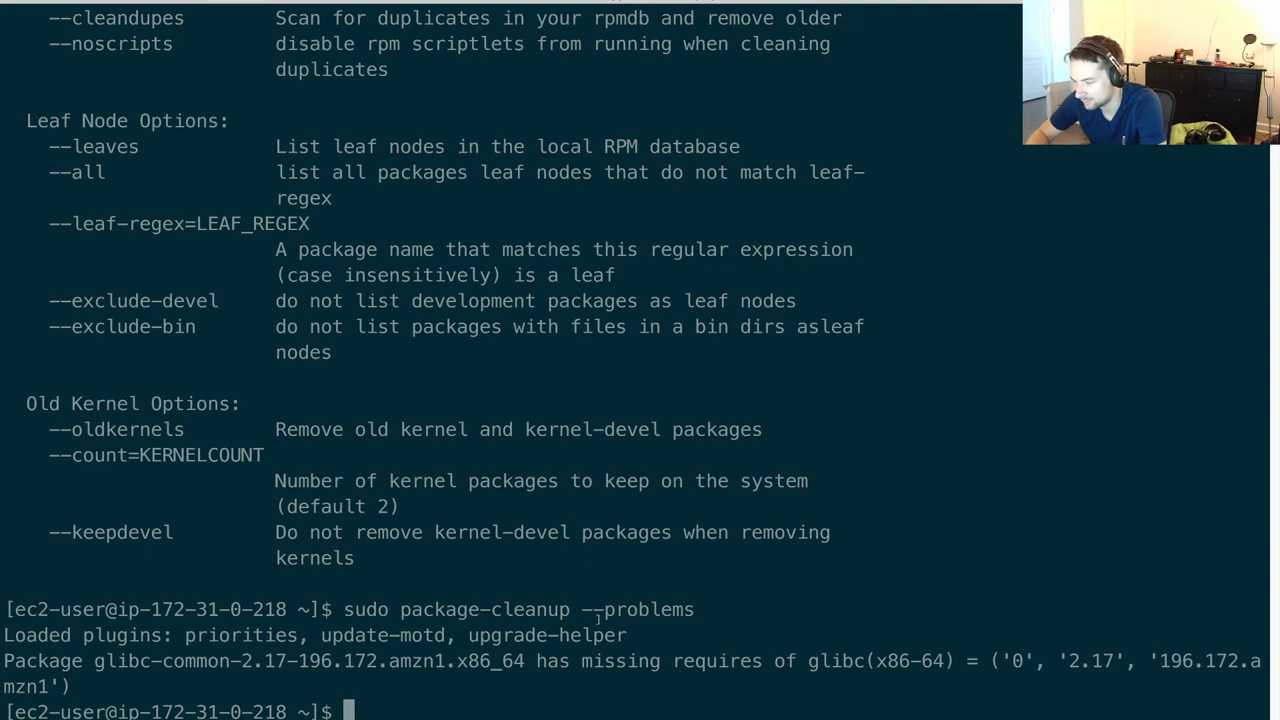
Try to install the missing dependency with sudo yum install glibc.
type("sudo yum in")
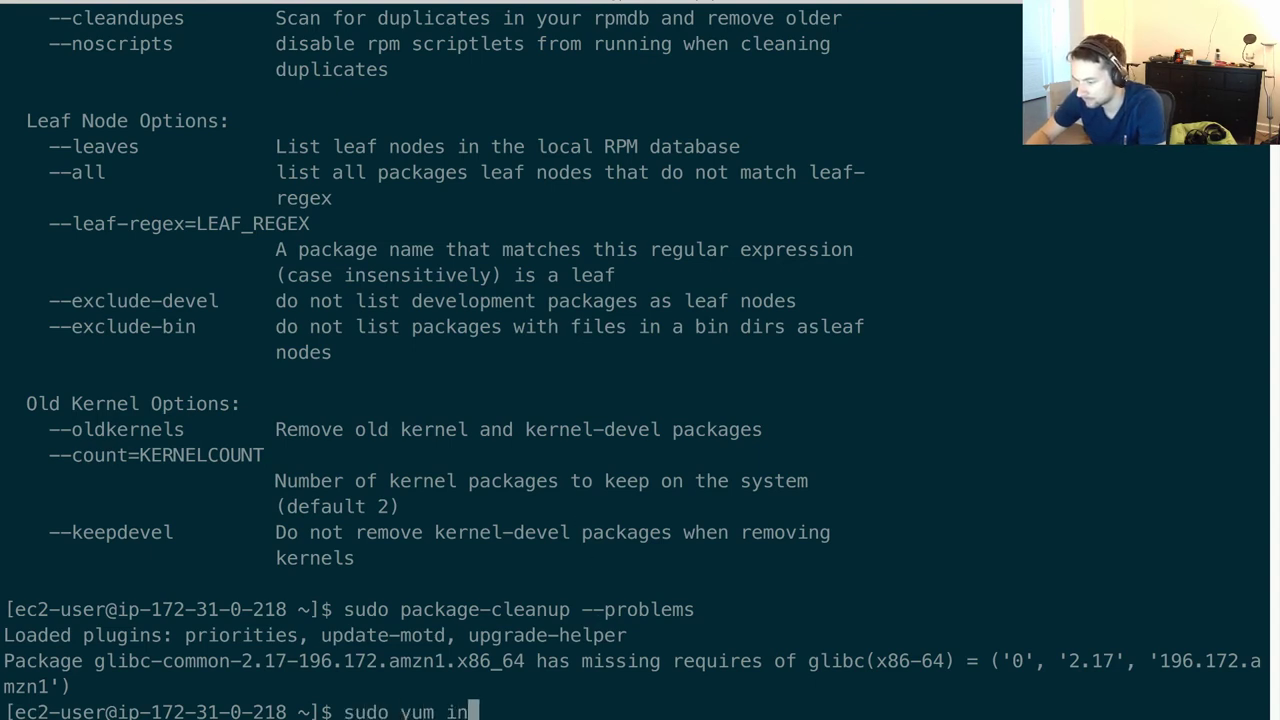
type("stall glibc")
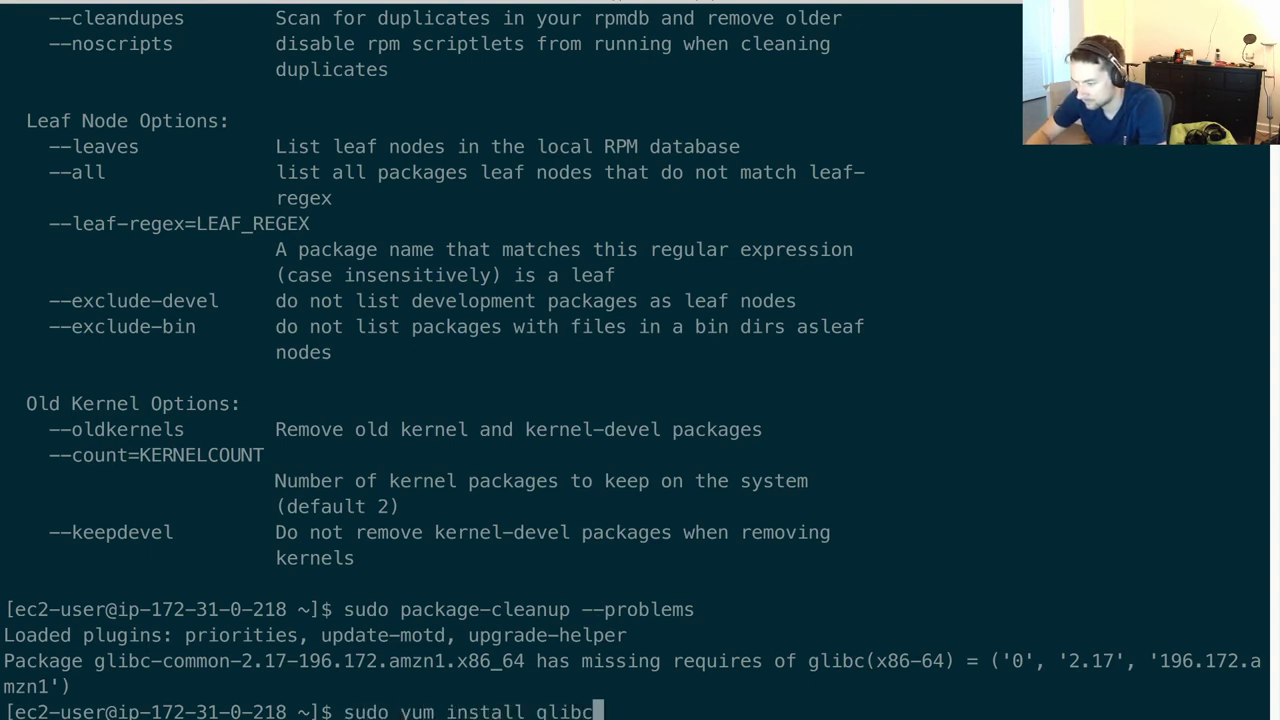
key("Return")
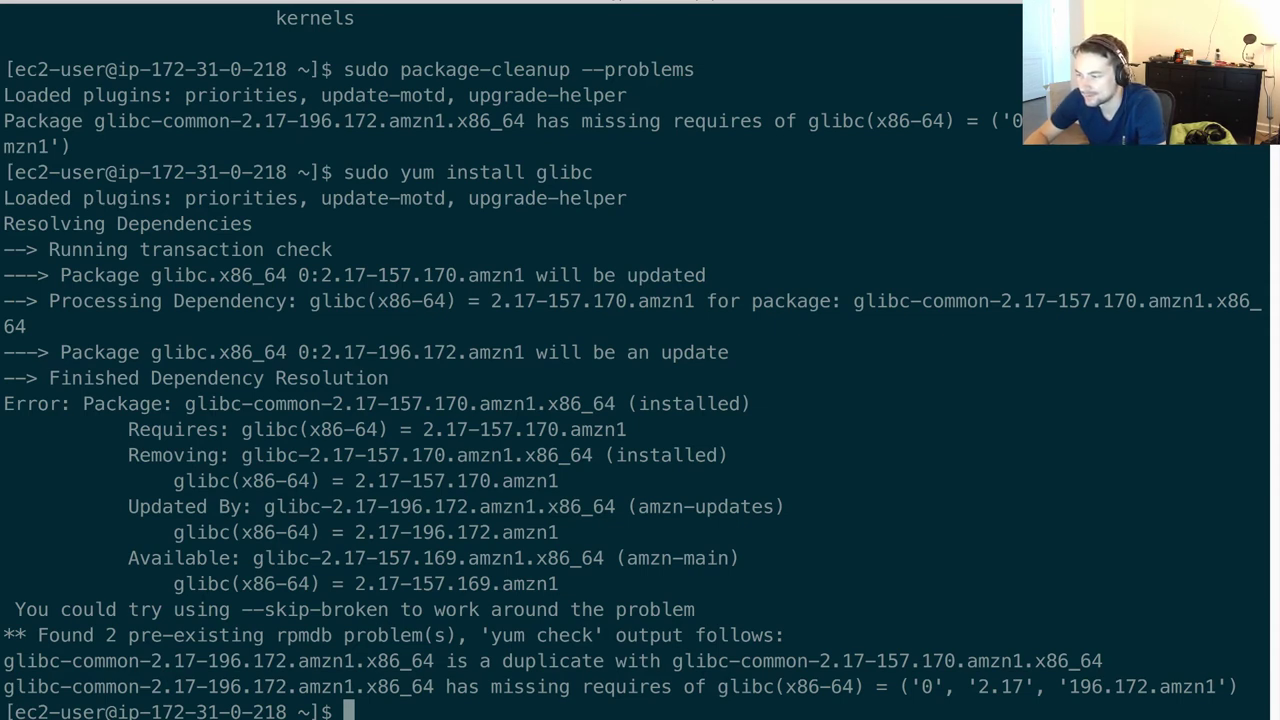
Review the earlier package-cleanup help text for options that handle duplicate packages, and compare it with the glibc install output.
scroll(611, 505, "up", 6)
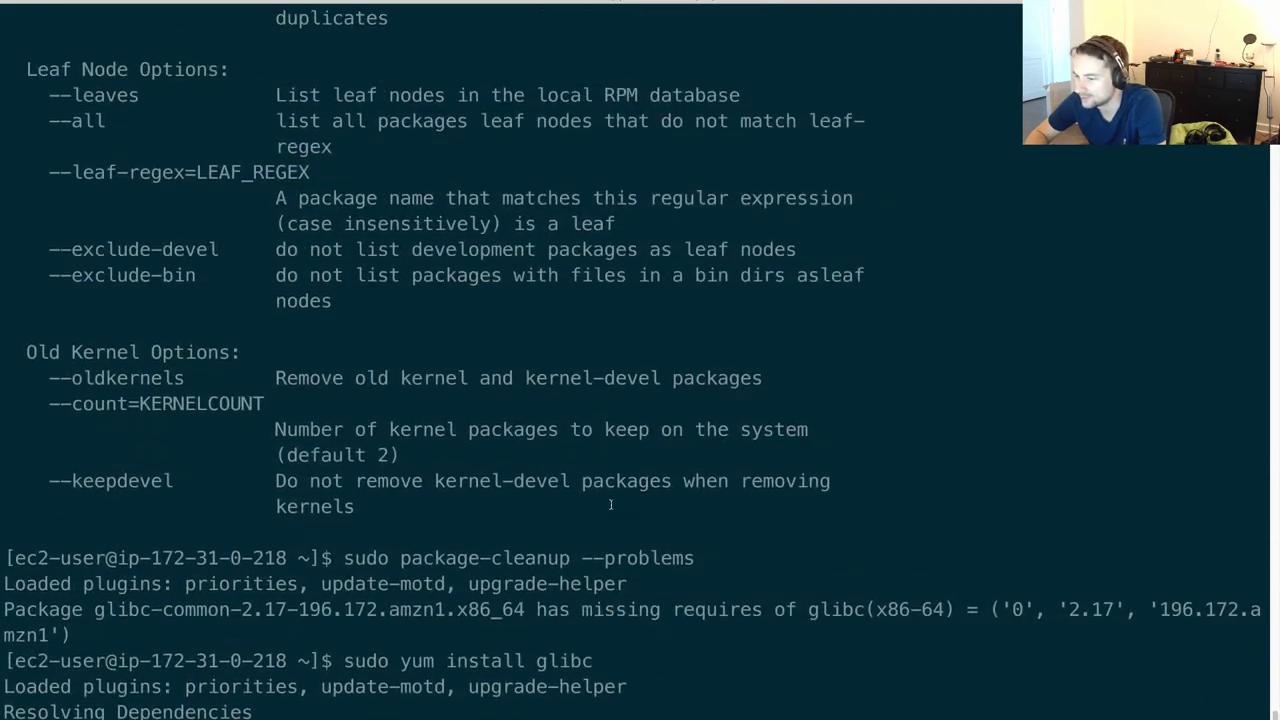
scroll(611, 505, "up", 1)
scroll(614, 498, "down", 7)
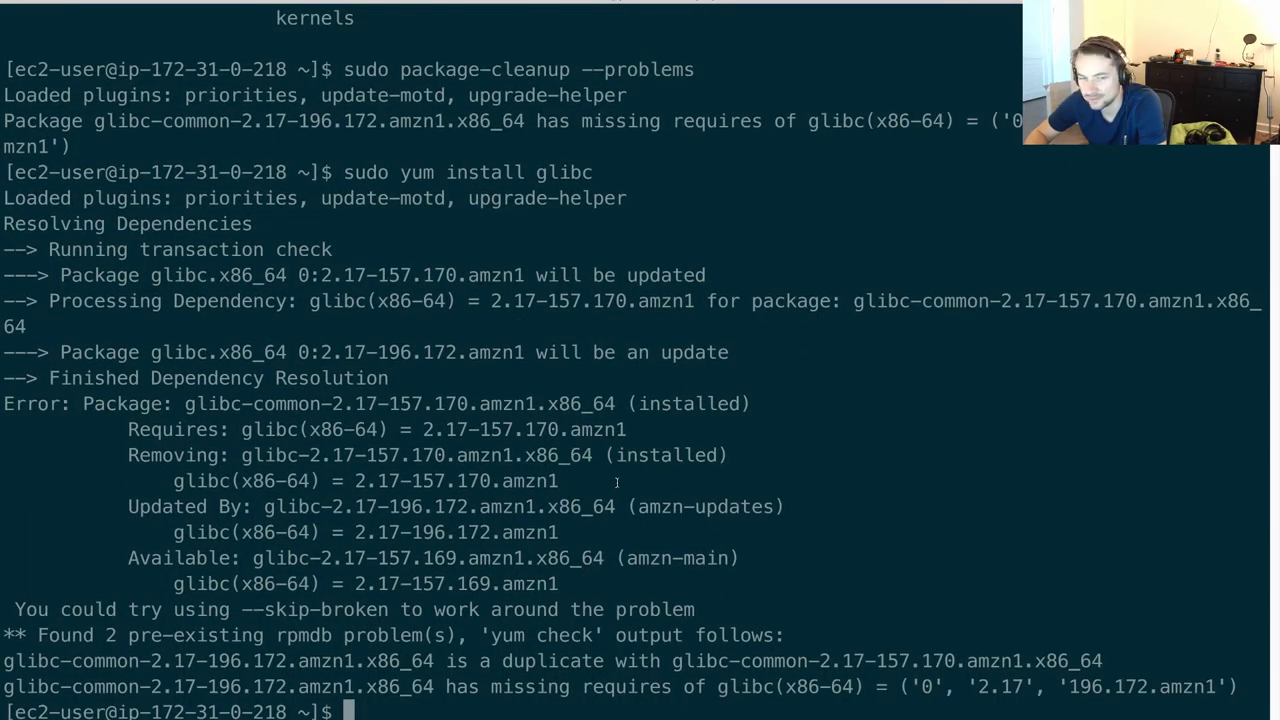
scroll(616, 483, "up", 10)
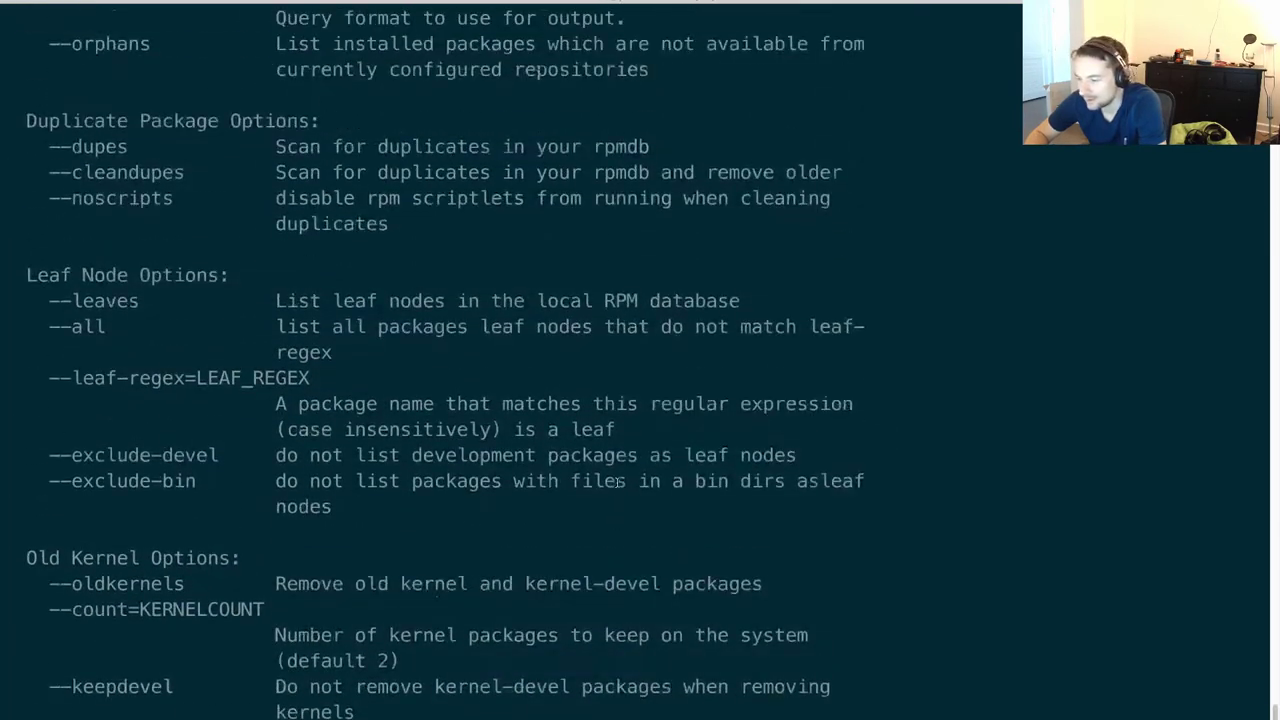
scroll(620, 483, "up", 2)
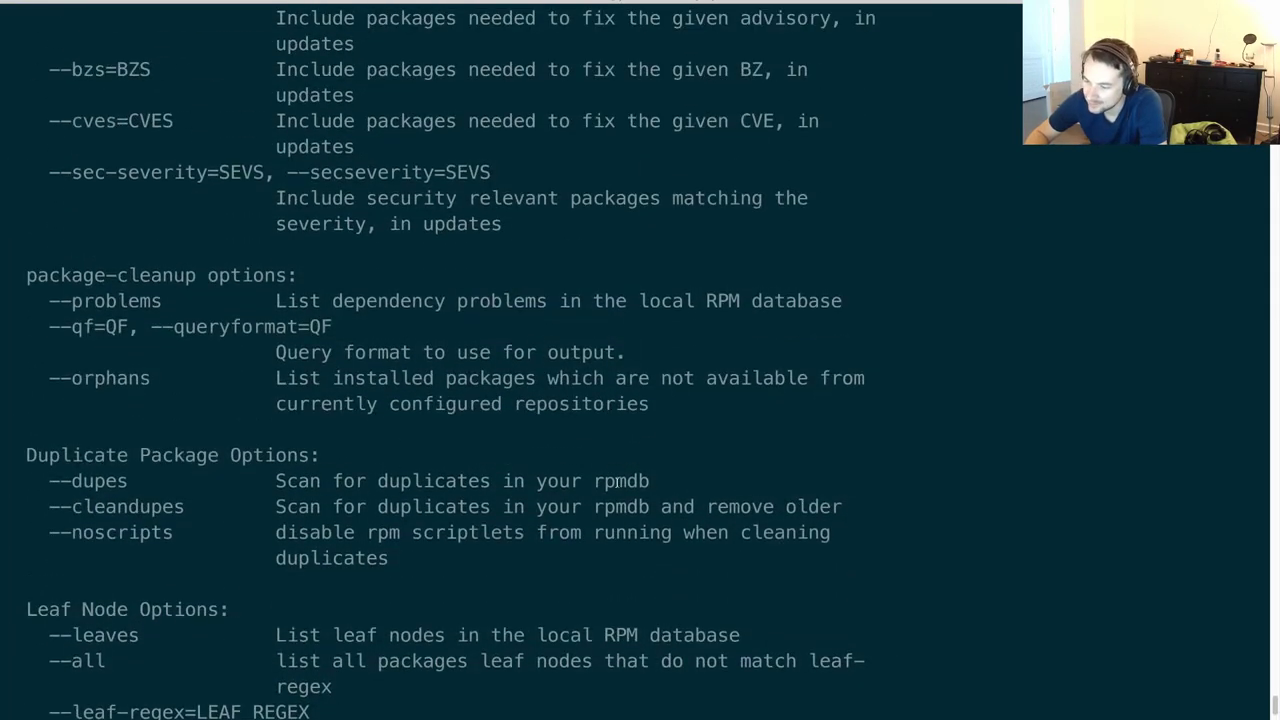
scroll(178, 454, "up", 3)
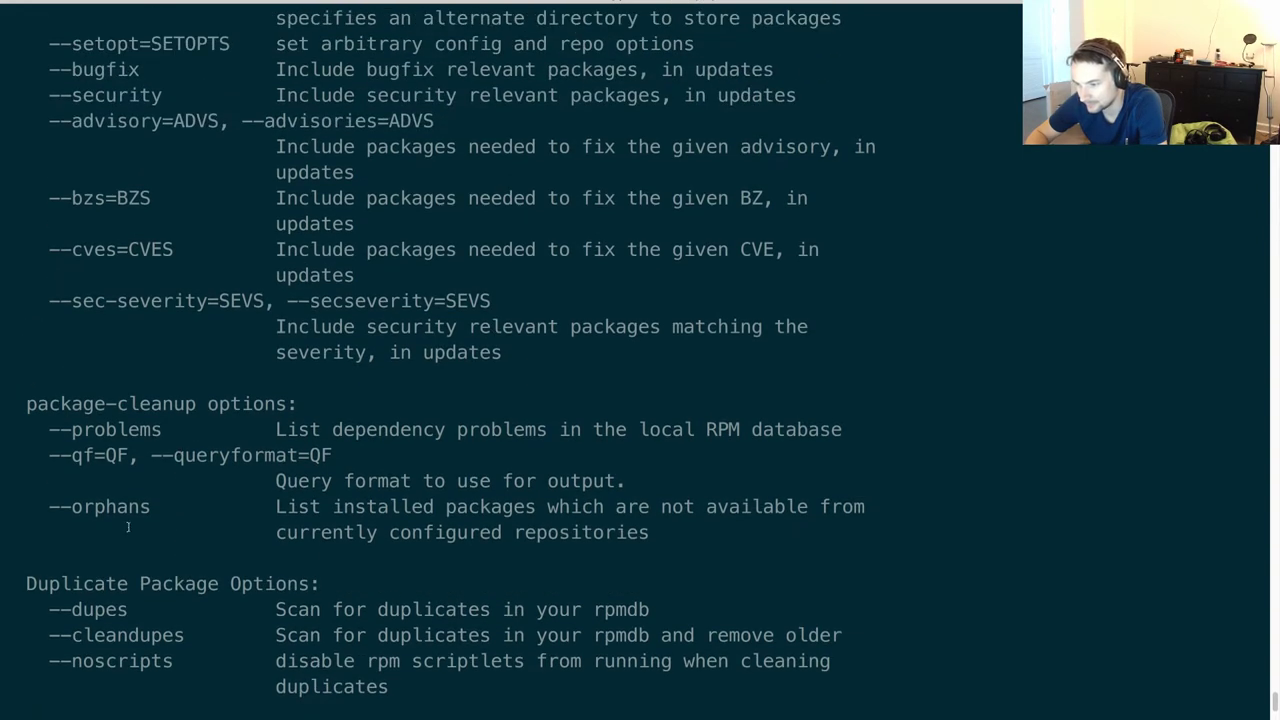
scroll(131, 525, "up", 3)
scroll(128, 527, "up", 5)
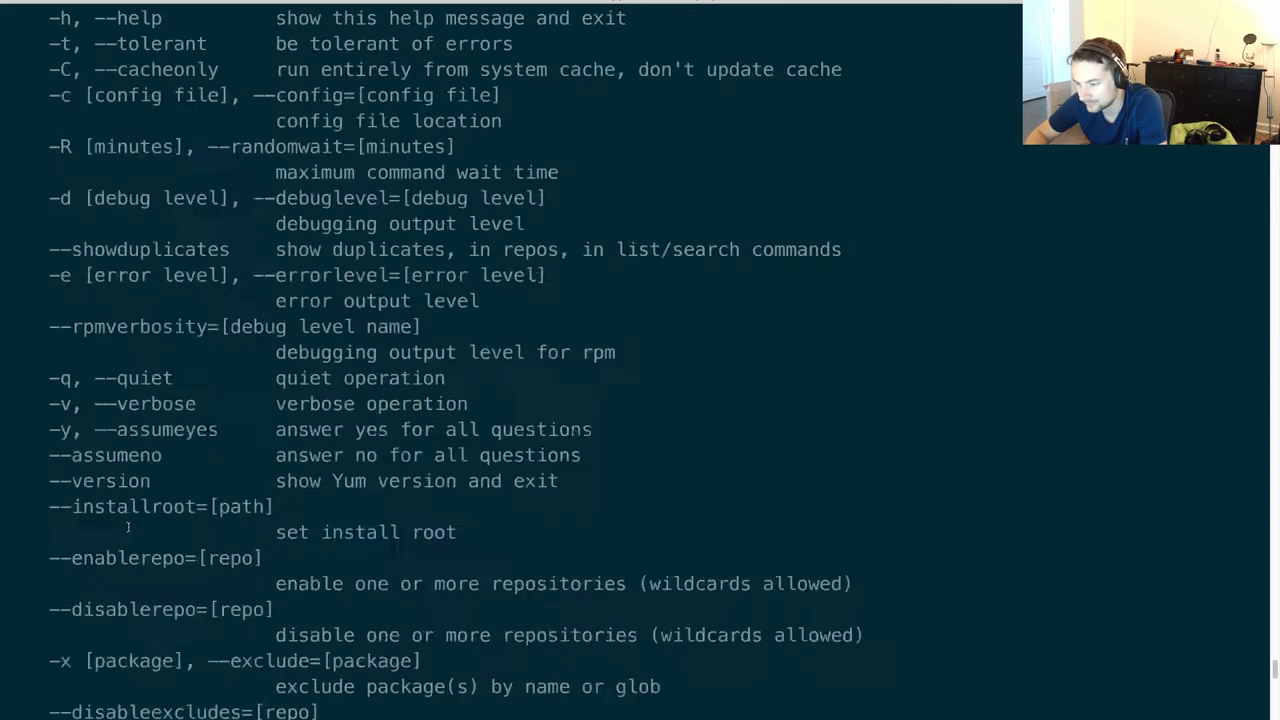
key("Return")
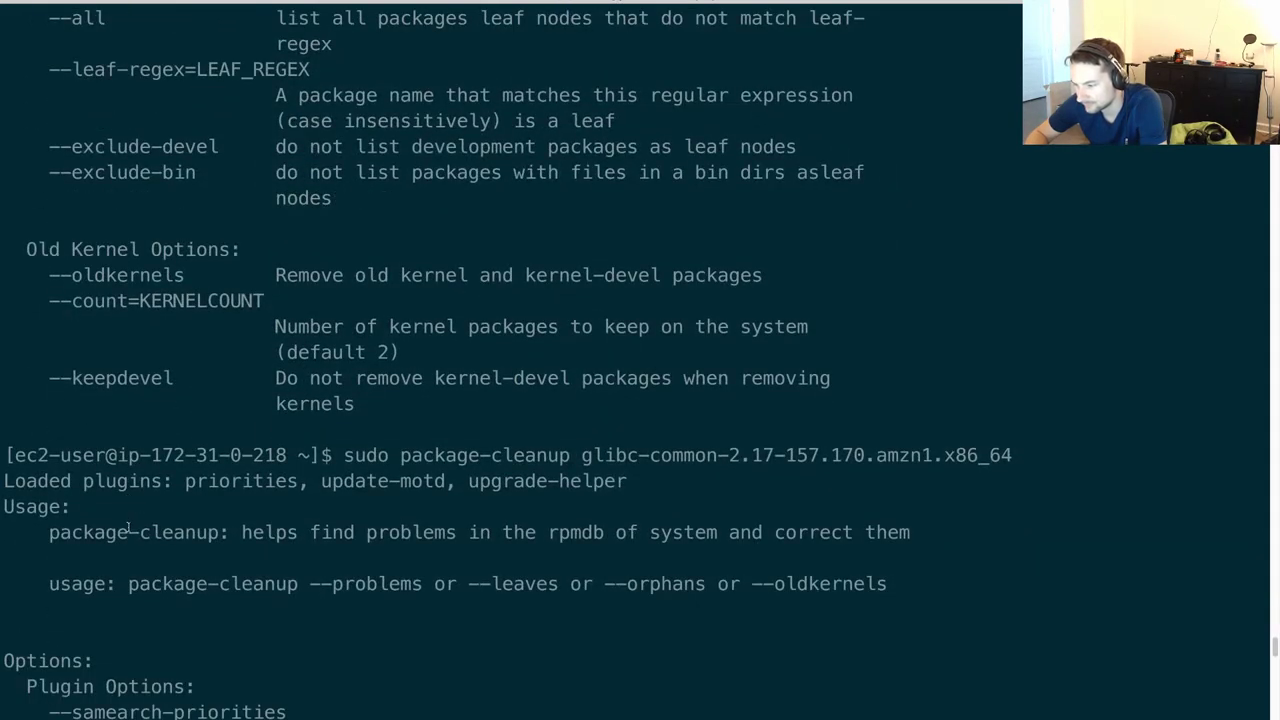
scroll(128, 529, "up", 5)
scroll(128, 529, "down", 15)
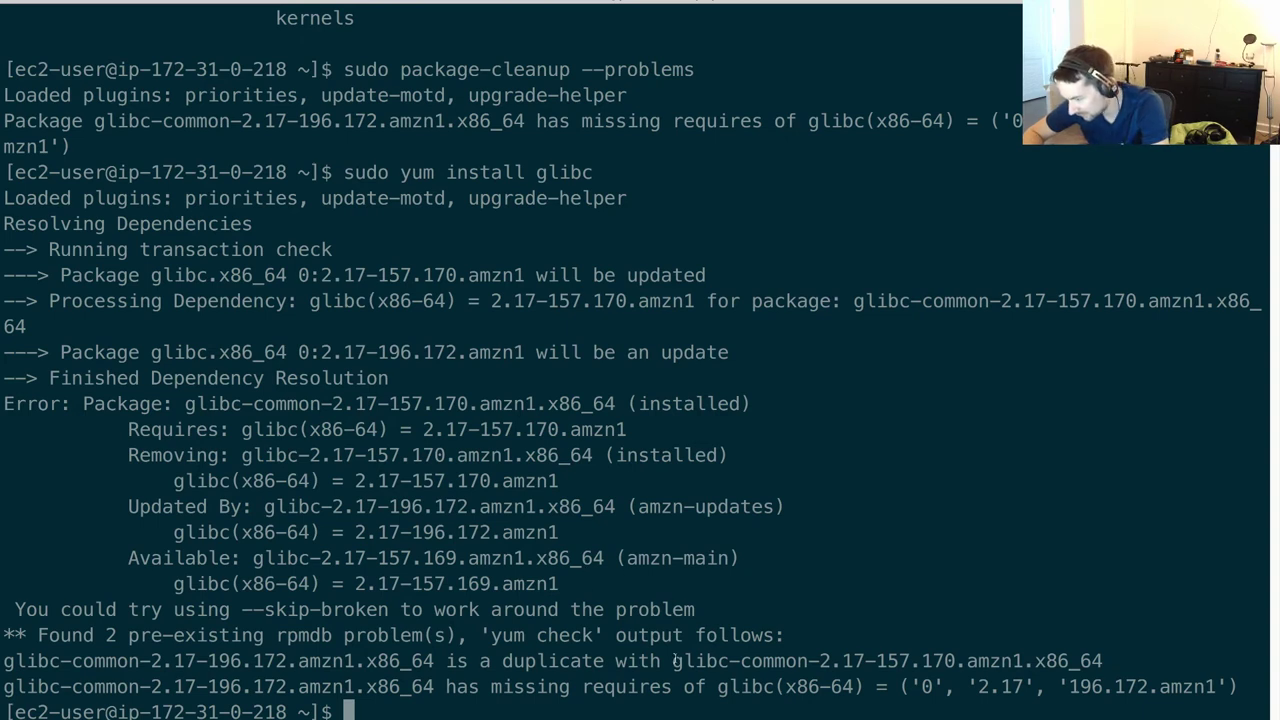
Try to remove the duplicate glibc-common package by its full version name with sudo yum remove.
left_click_drag(672, 661, 1102, 661)
type("d")
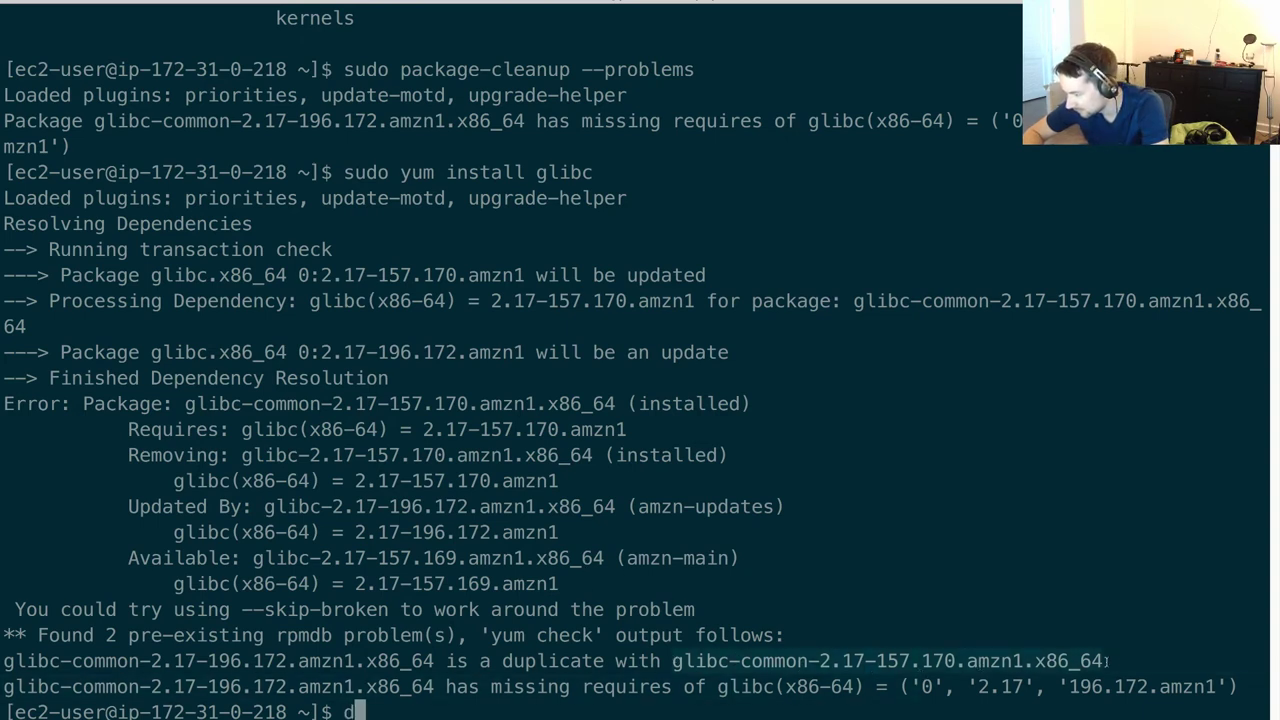
left_click(1106, 668)
key("BackSpace")
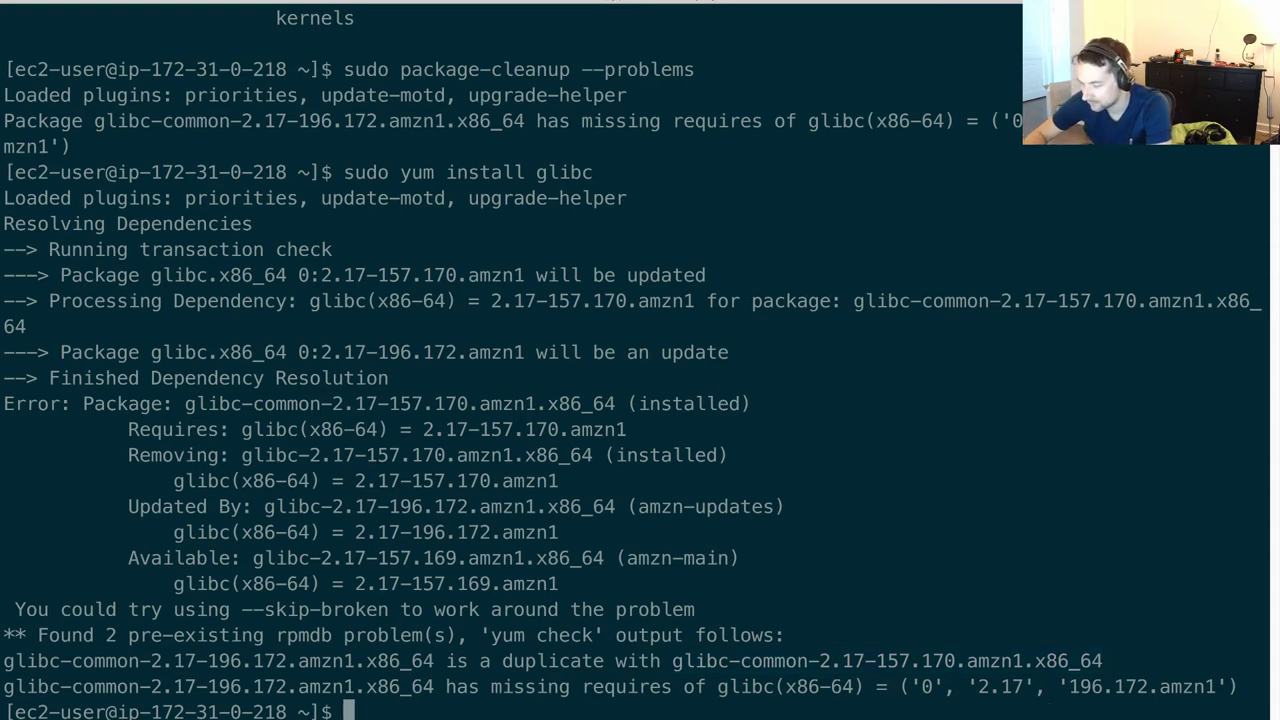
type("sudo yum install -y")
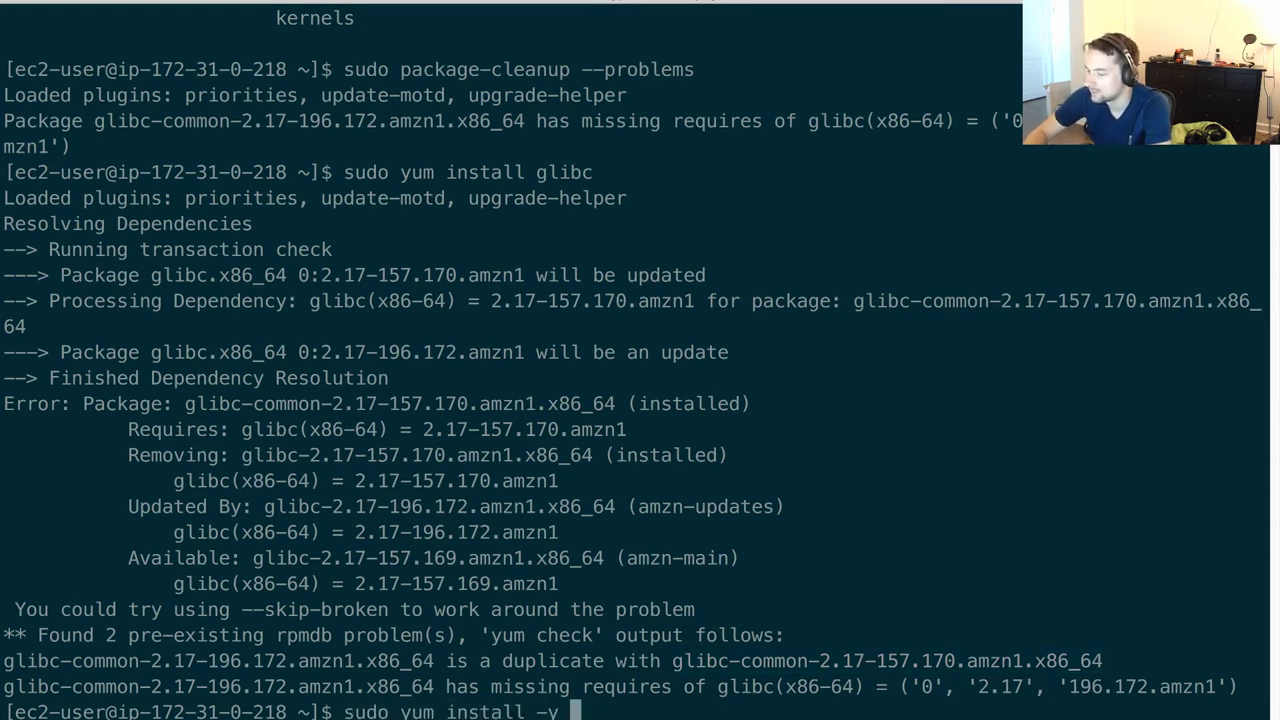
key("BackSpace")
key("BackSpace")
key("BackSpace")
key("BackSpace")
key("BackSpace")
key("BackSpace")
key("BackSpace")
key("BackSpace")
key("BackSpace")
key("BackSpace")
key("BackSpace")
key("BackSpace")
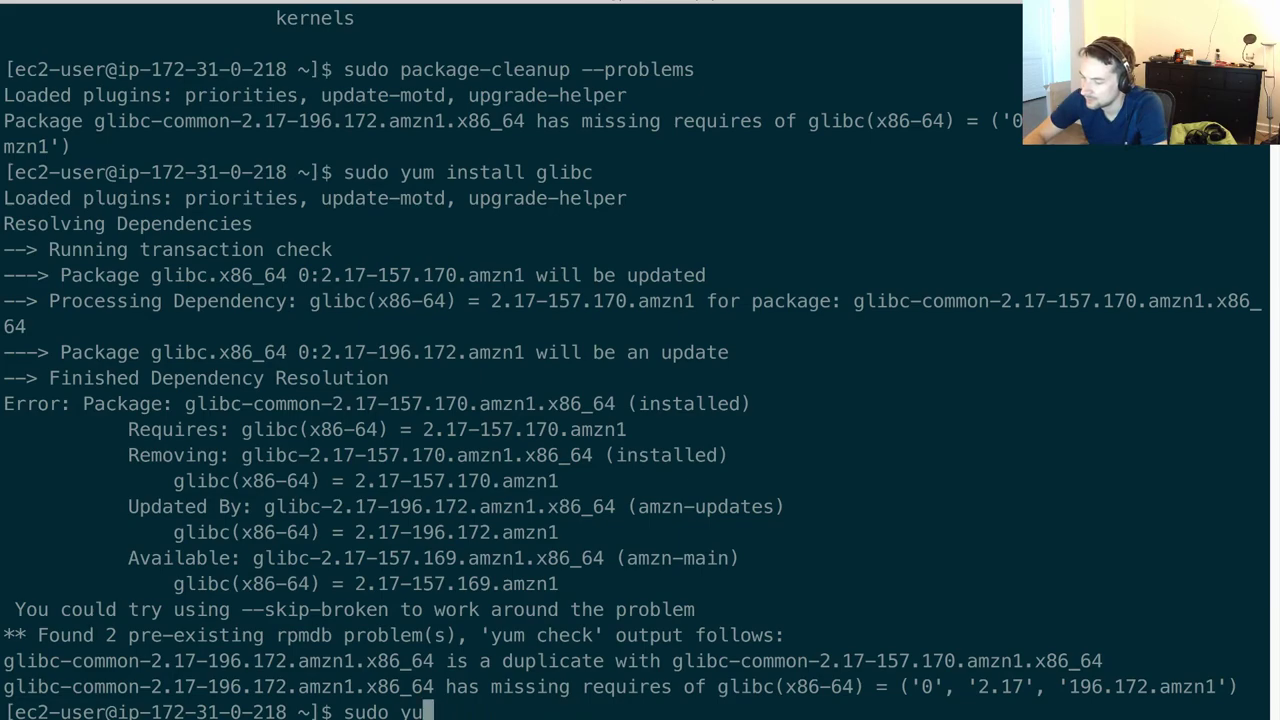
type("remove")
type("glibc-common-2.17-196.172.amzn1.x86_64")
key("Return")
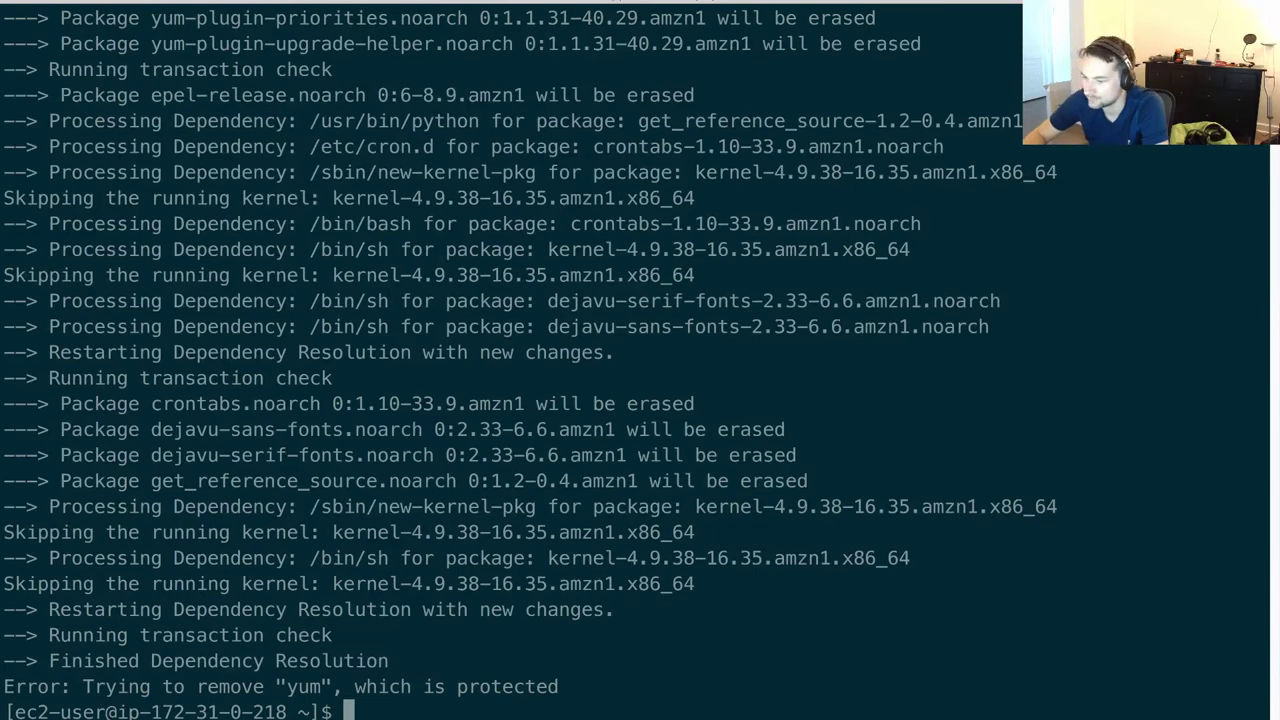
Try the package update again with sudo yum update.
type("sudo yum upgrad")
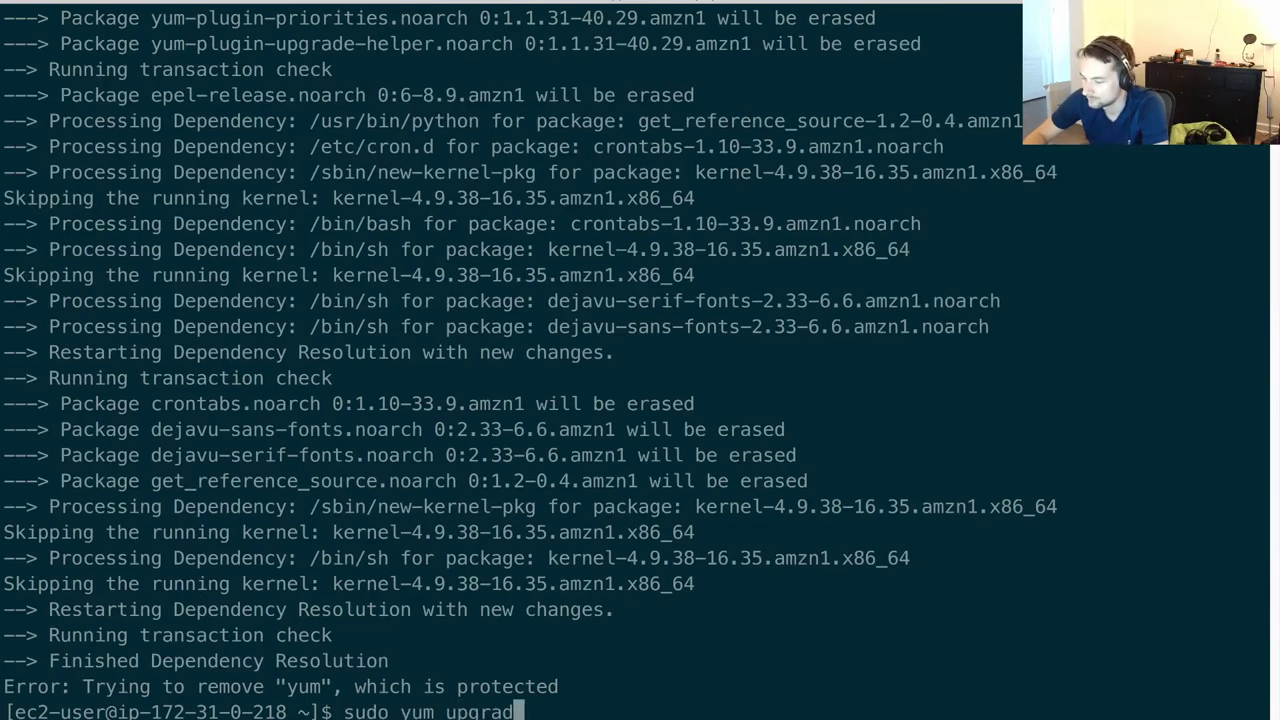
key("BackSpace")
key("BackSpace")
key("BackSpace")
key("BackSpace")
type("date")
key("Return")
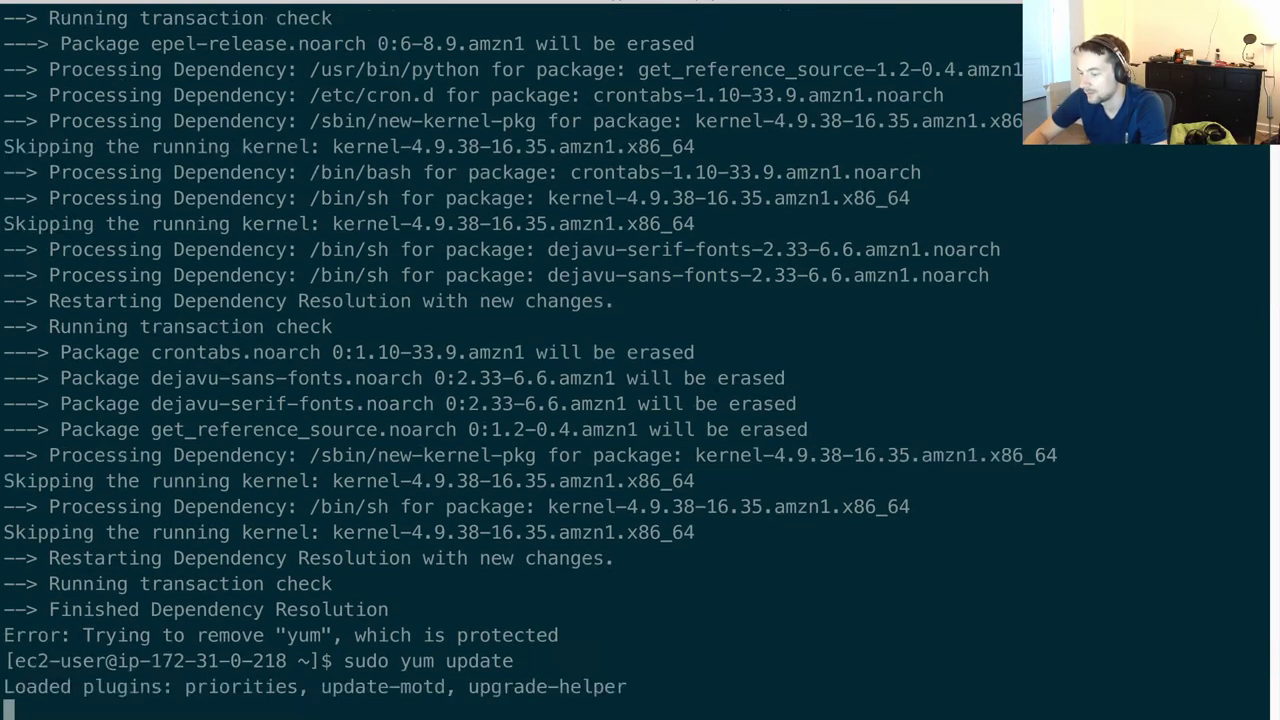
type("sudo ")
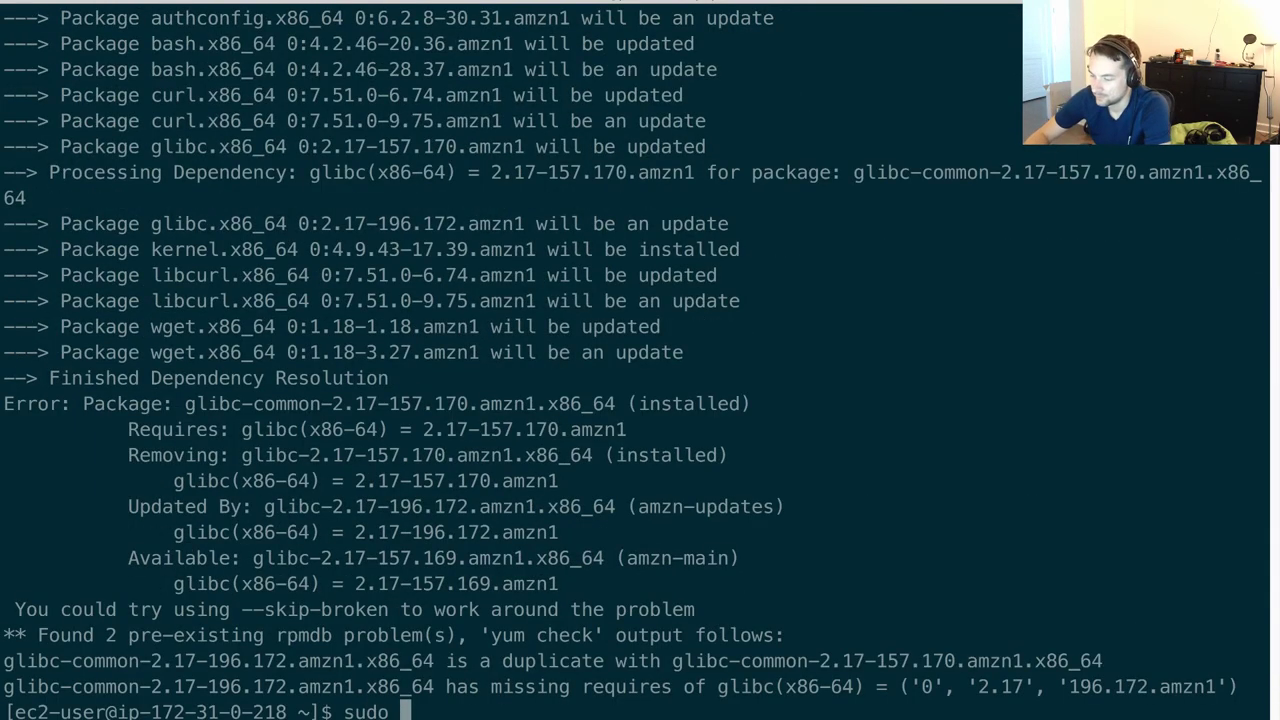
type("yum")
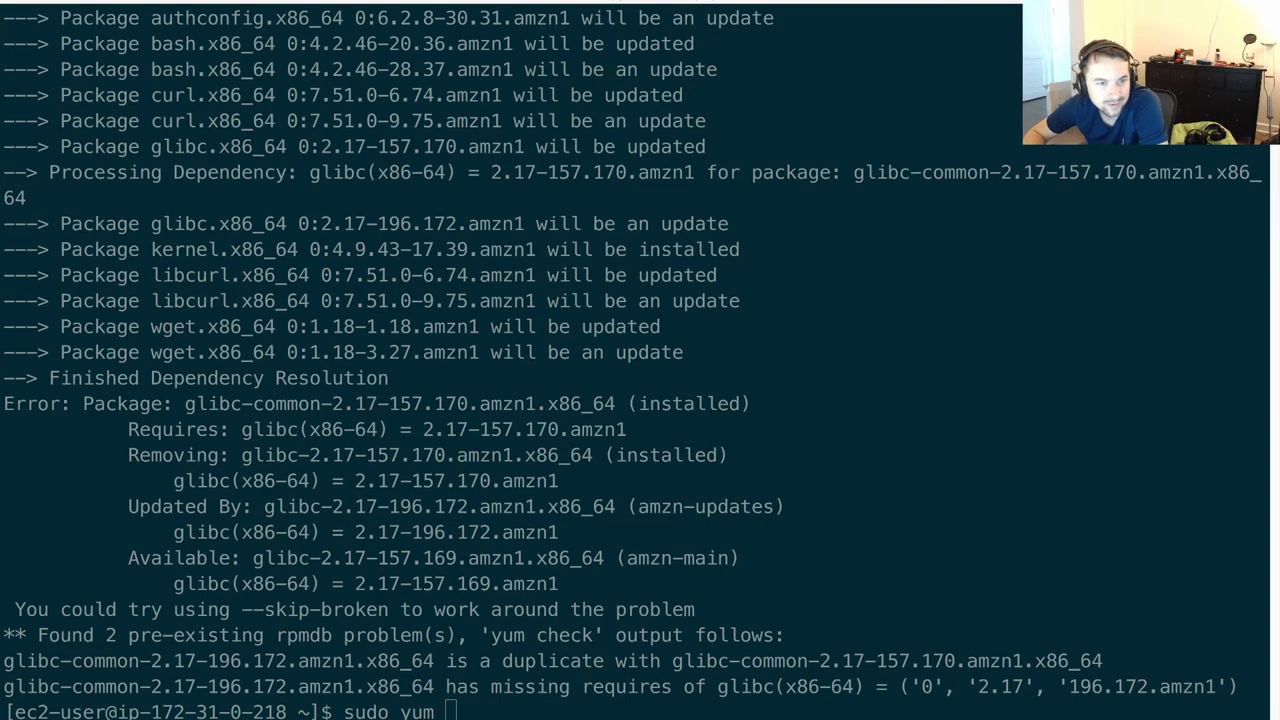
key("ctrl+u")
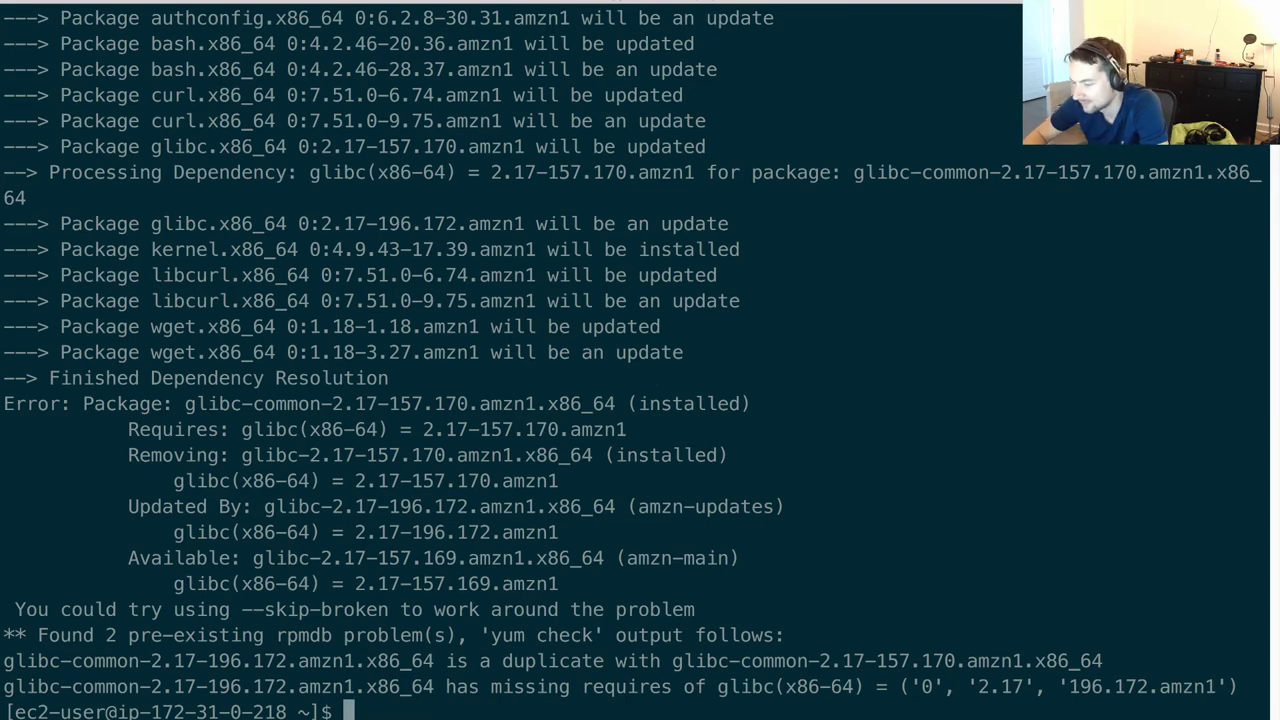
Try to clean up the duplicate packages with package-cleanup --cleandupes, correcting the command so it runs through sudo without yum.
type("sudo yum package-cleanup --cleandupes")
key("Return")
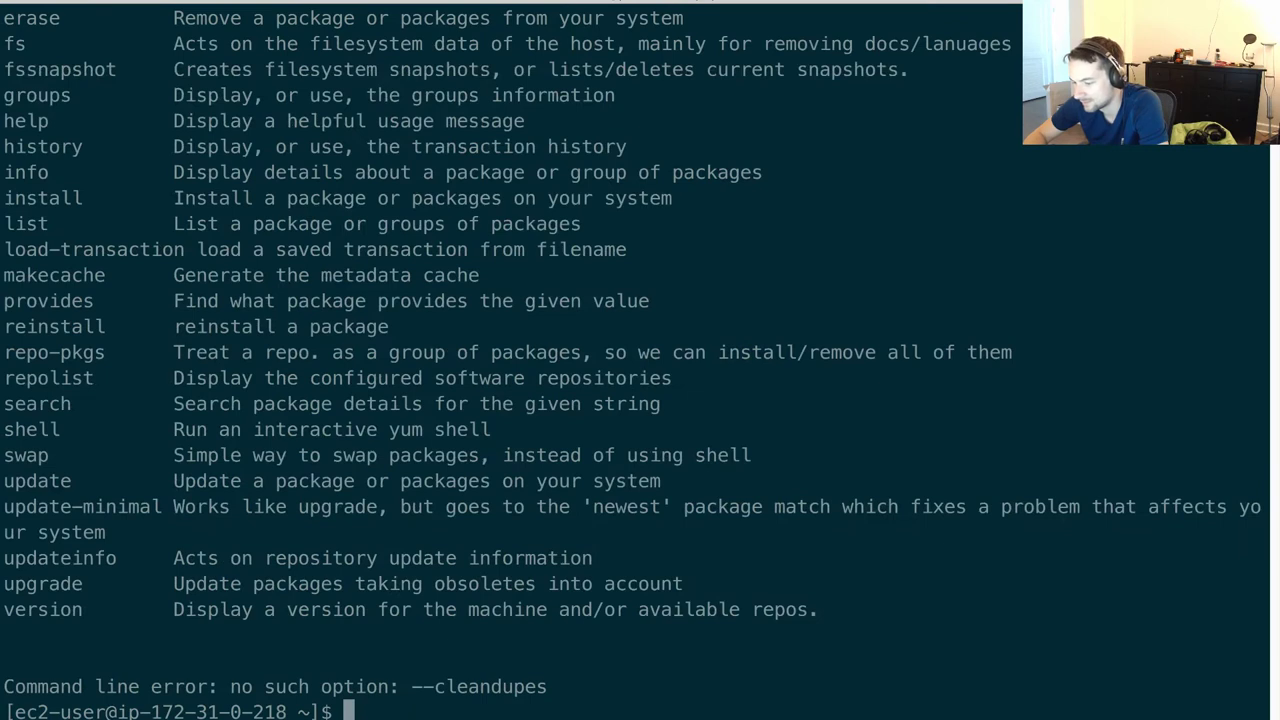
key("Up")
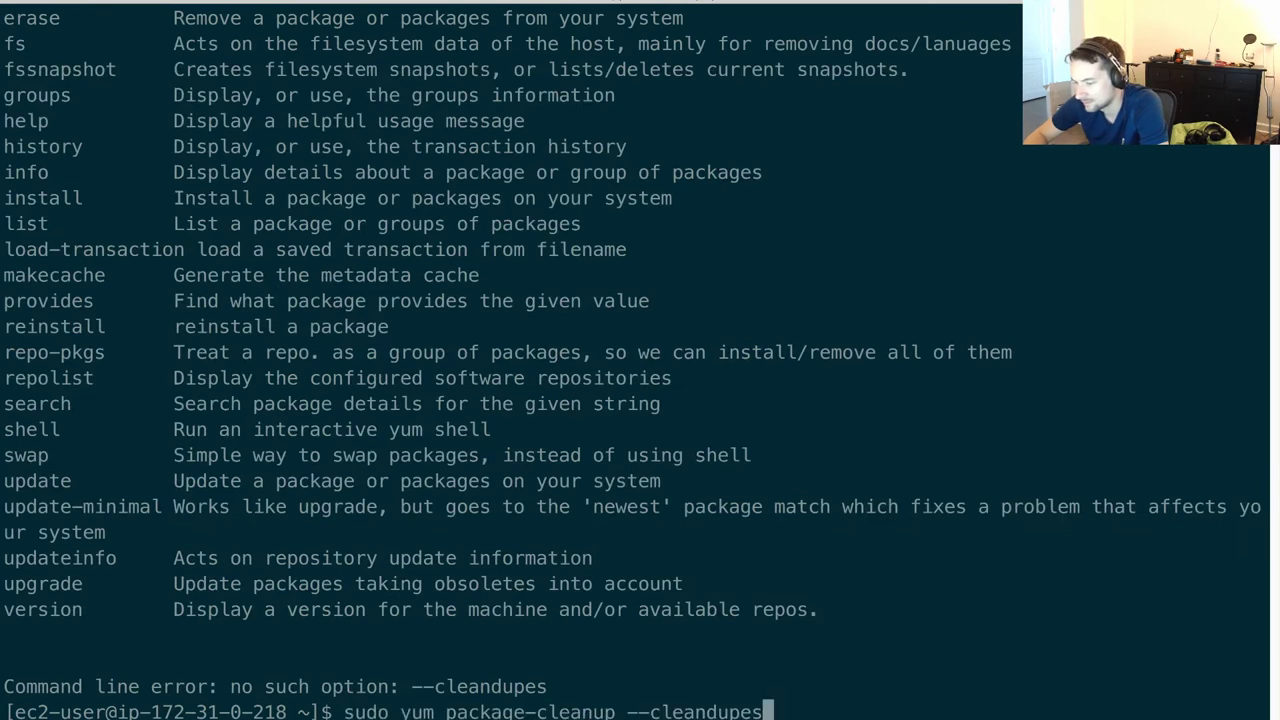
key("Left")
key("Left")
key("Left")
key("Left")
key("Left")
key("Left")
key("Left")
key("Left")
key("Left")
key("Left")
key("Left")
key("Left")
key("Left")
key("Left")
key("Left")
key("Left")
key("Left")
key("Left")
key("Left")
key("Left")
key("BackSpace")
key("BackSpace")
key("BackSpace")
key("BackSpace")
key("Return")
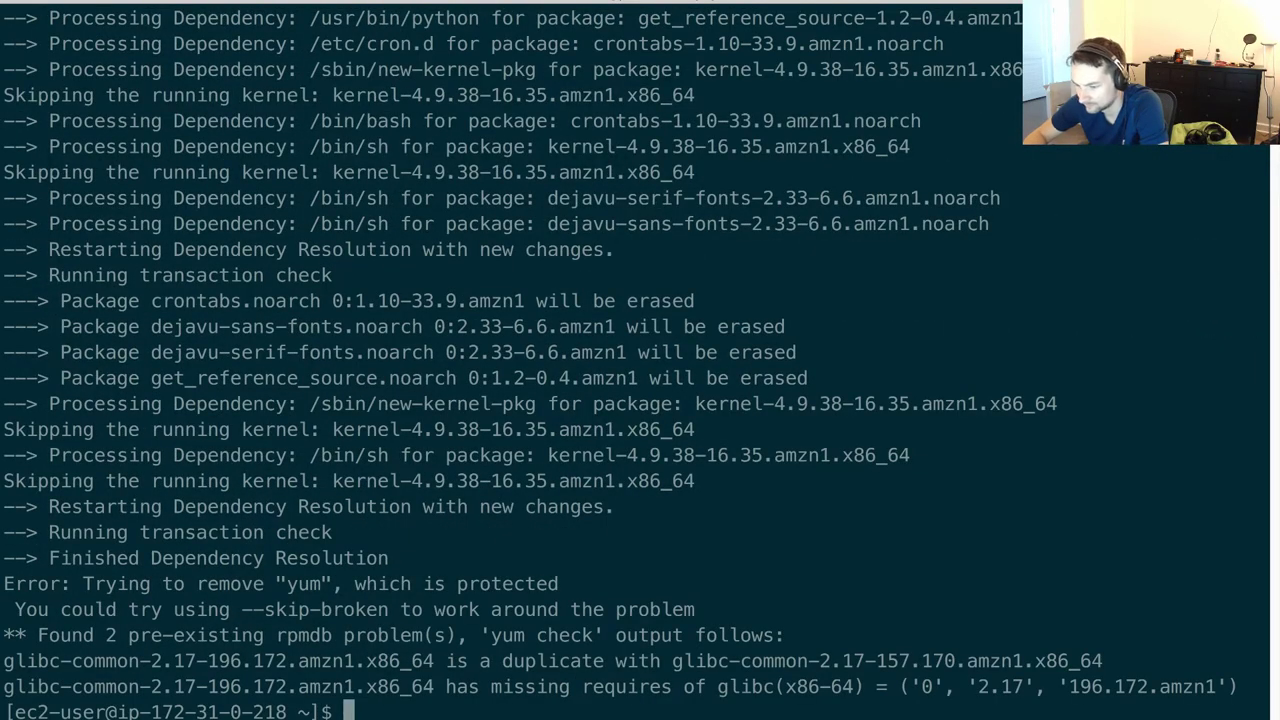
Discard the partial install command and rerun sudo yum-complete-transaction --cleanup-only from the command history.
type("sudo yu")
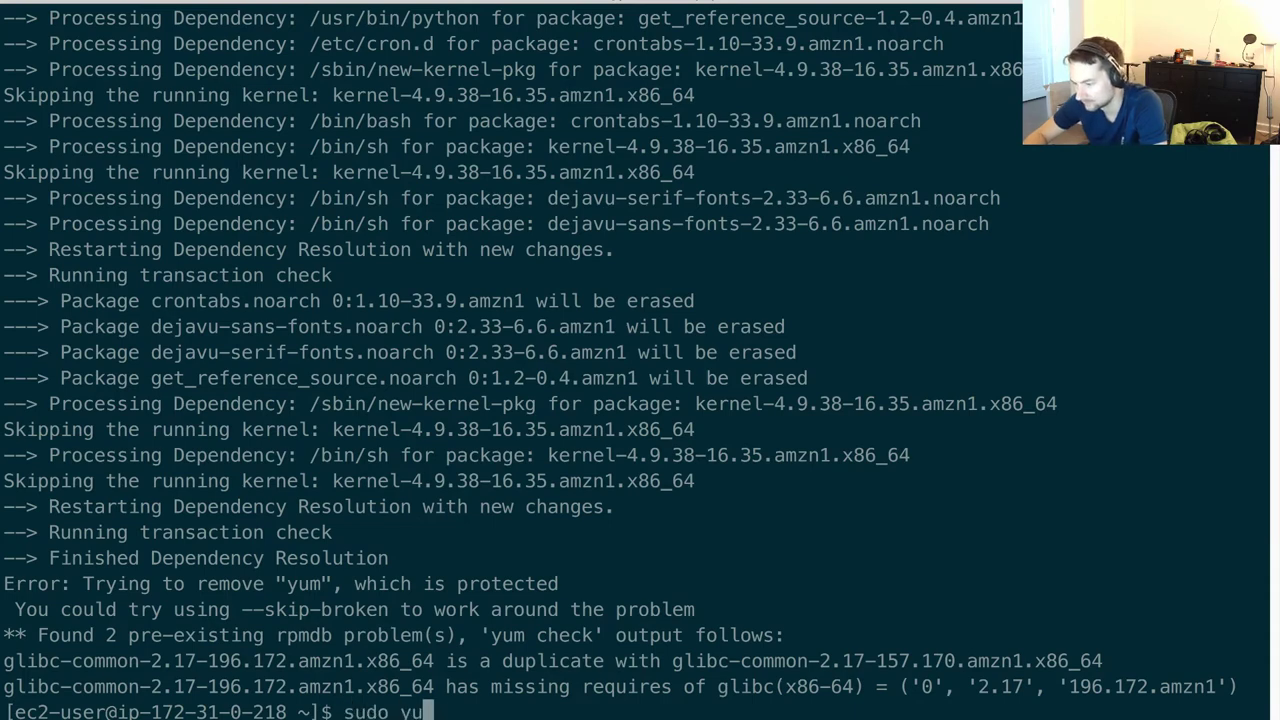
type("m install")
key("ctrl+u")
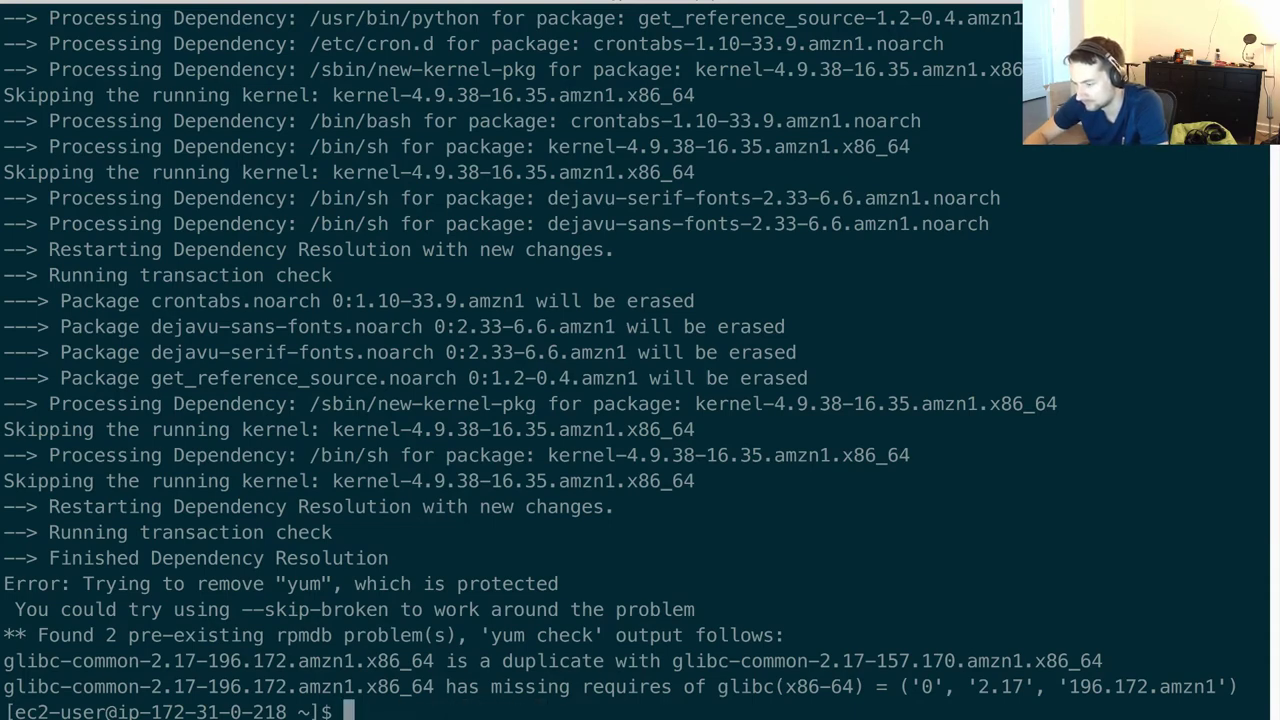
key("ctrl+r")
type("cle")
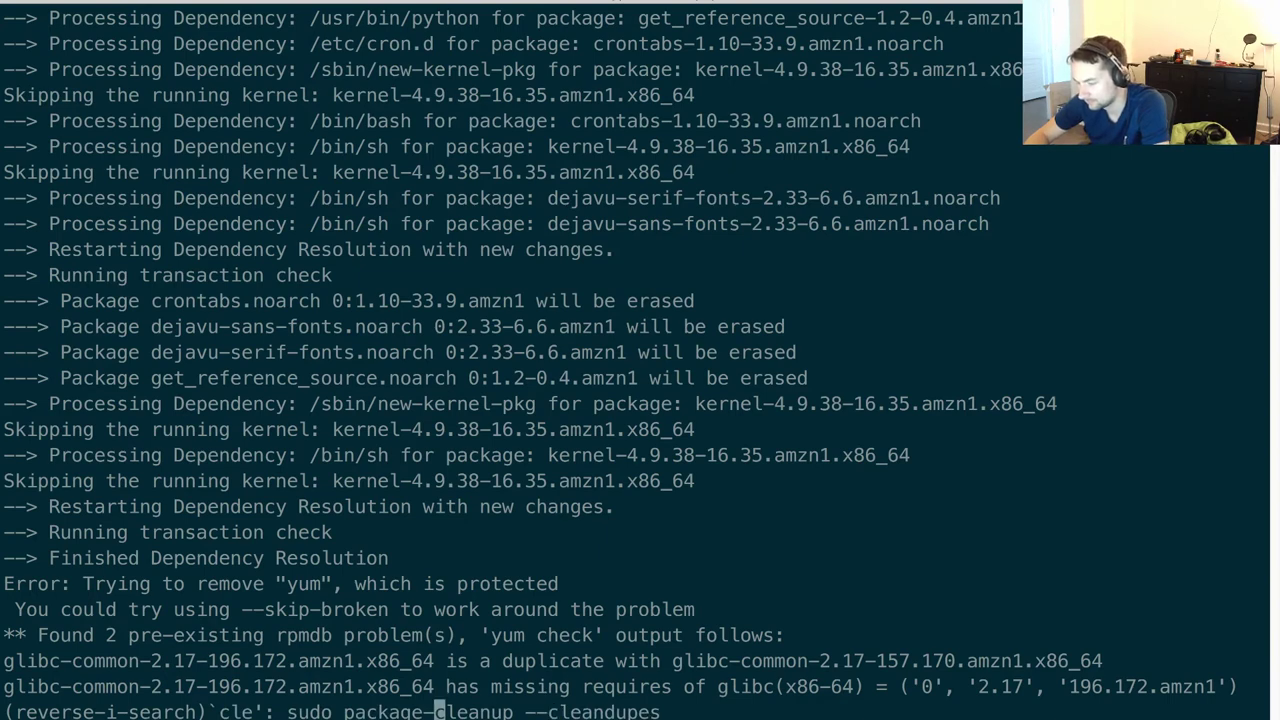
key("ctrl+r")
key("ctrl+r")
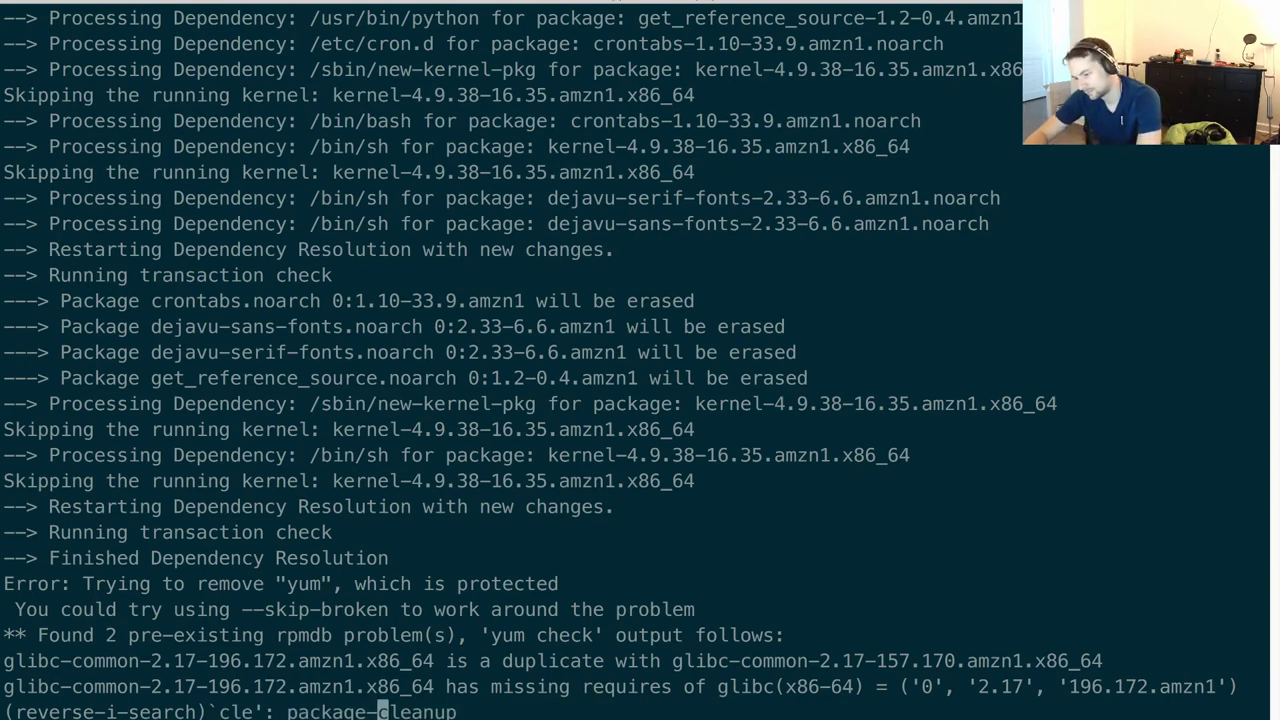
key("ctrl+r")
key("Return")
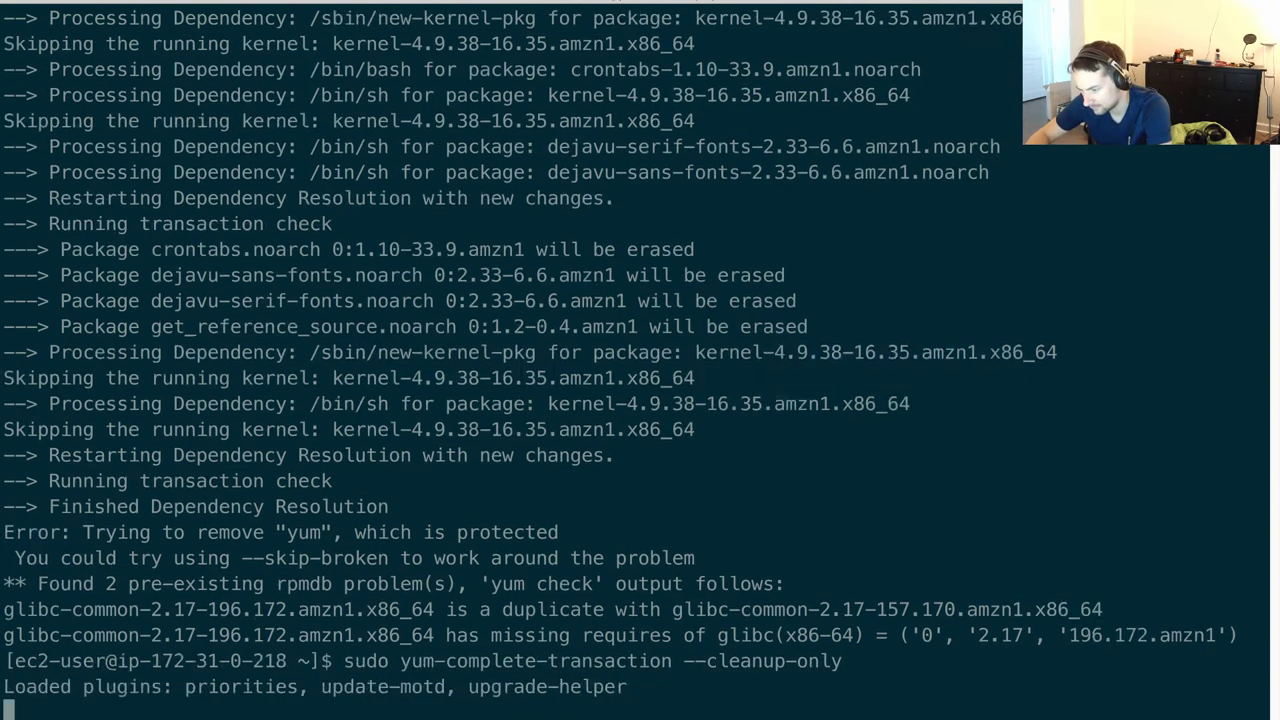
Retry the duplicate cleanup with sudo package-cleanup --cleandupes.
key("ctrl+r")
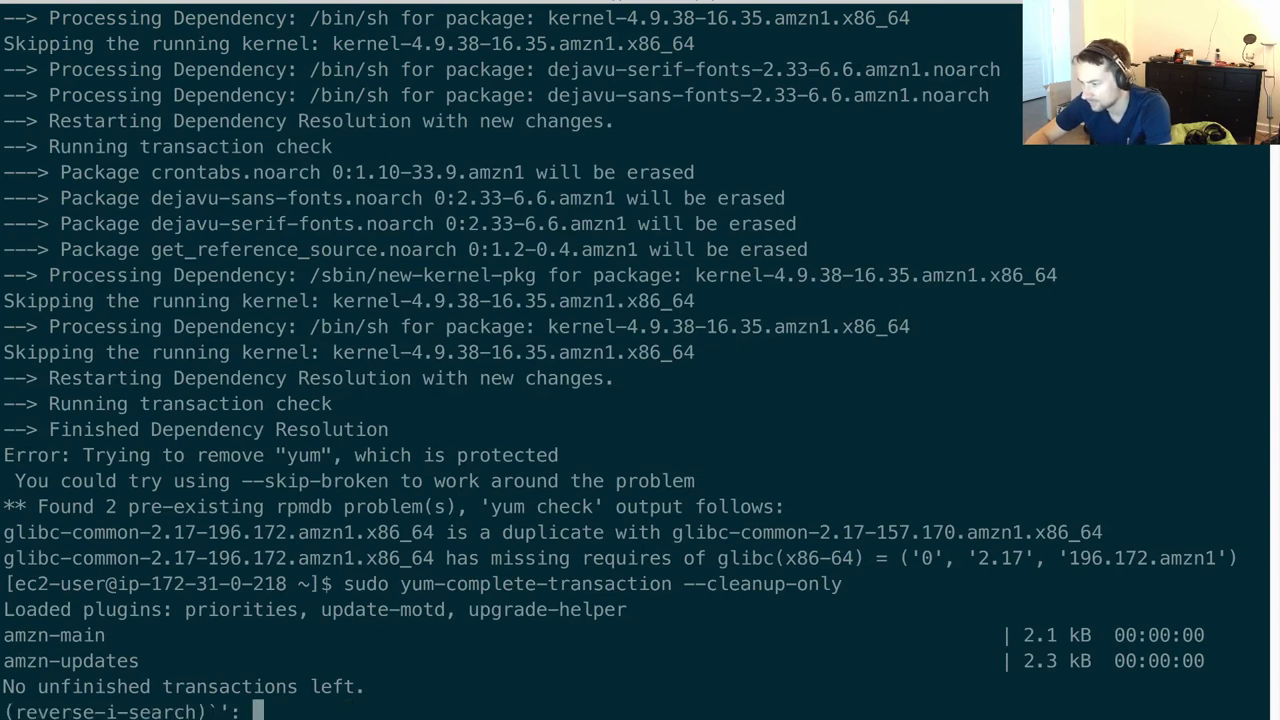
type("sudo yum")
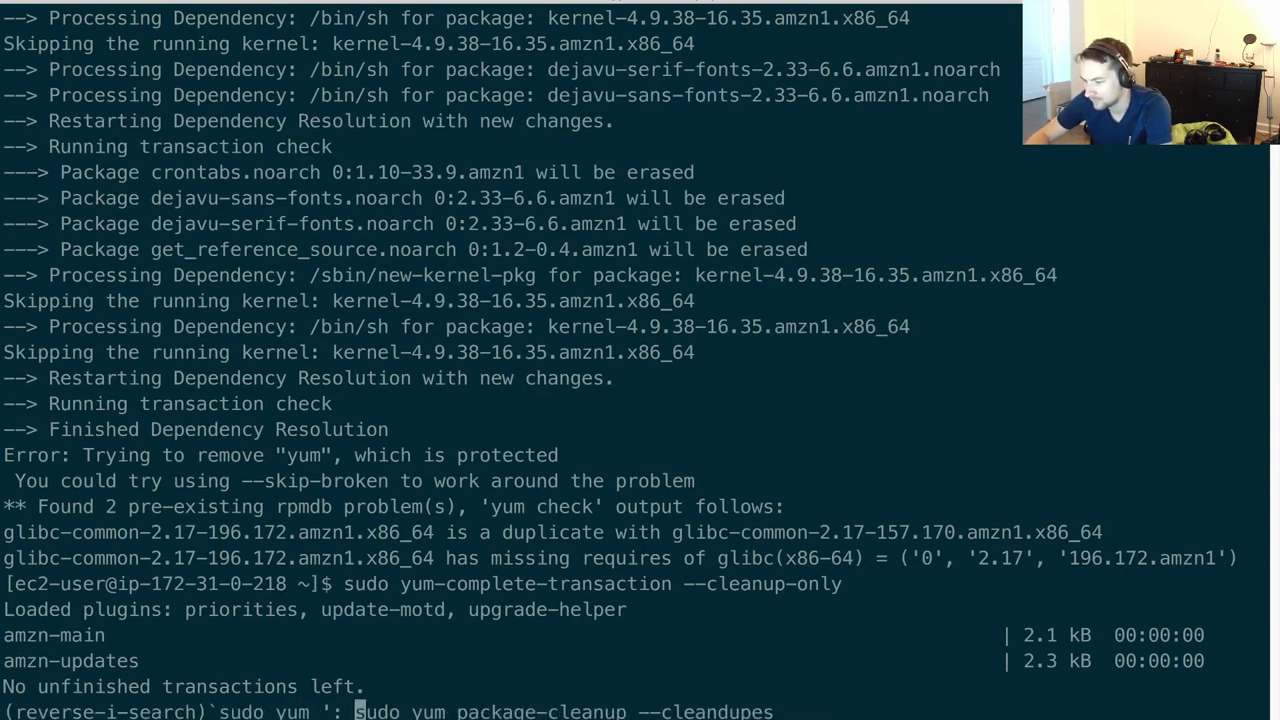
key("ctrl+r")
key("ctrl+g")
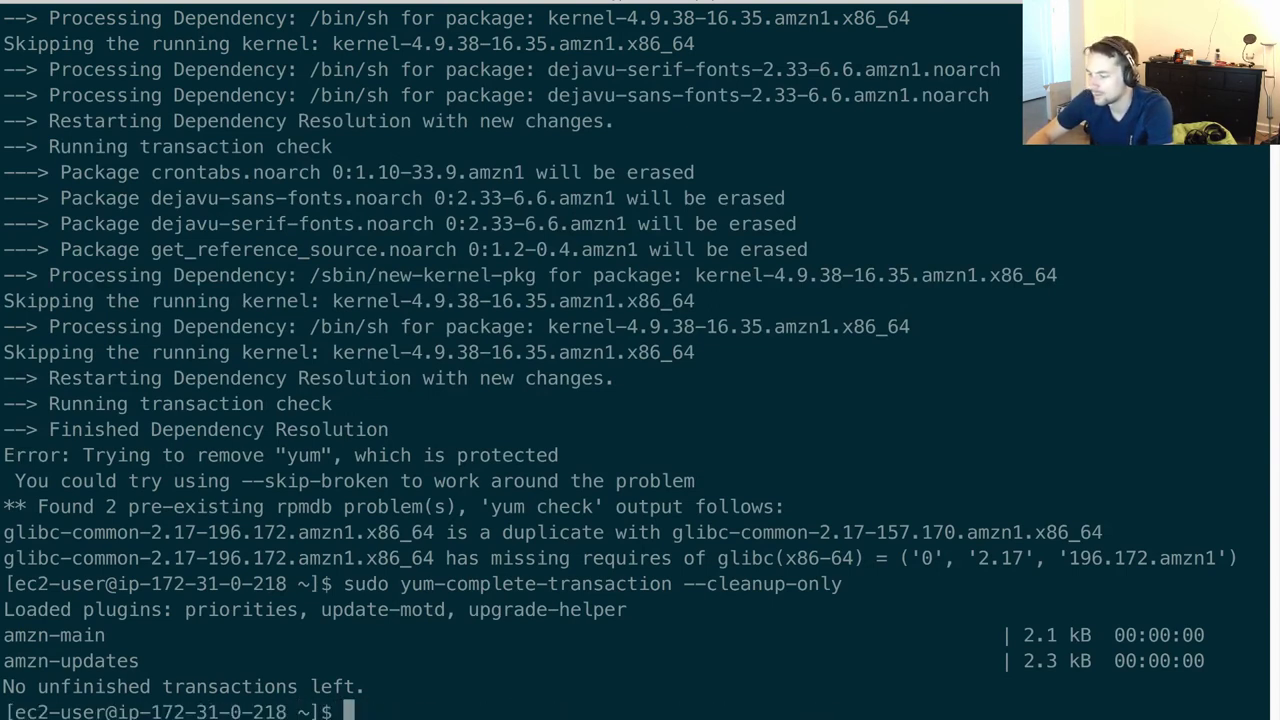
key("Return")
type("sudo package-cleanup --cleandupes")
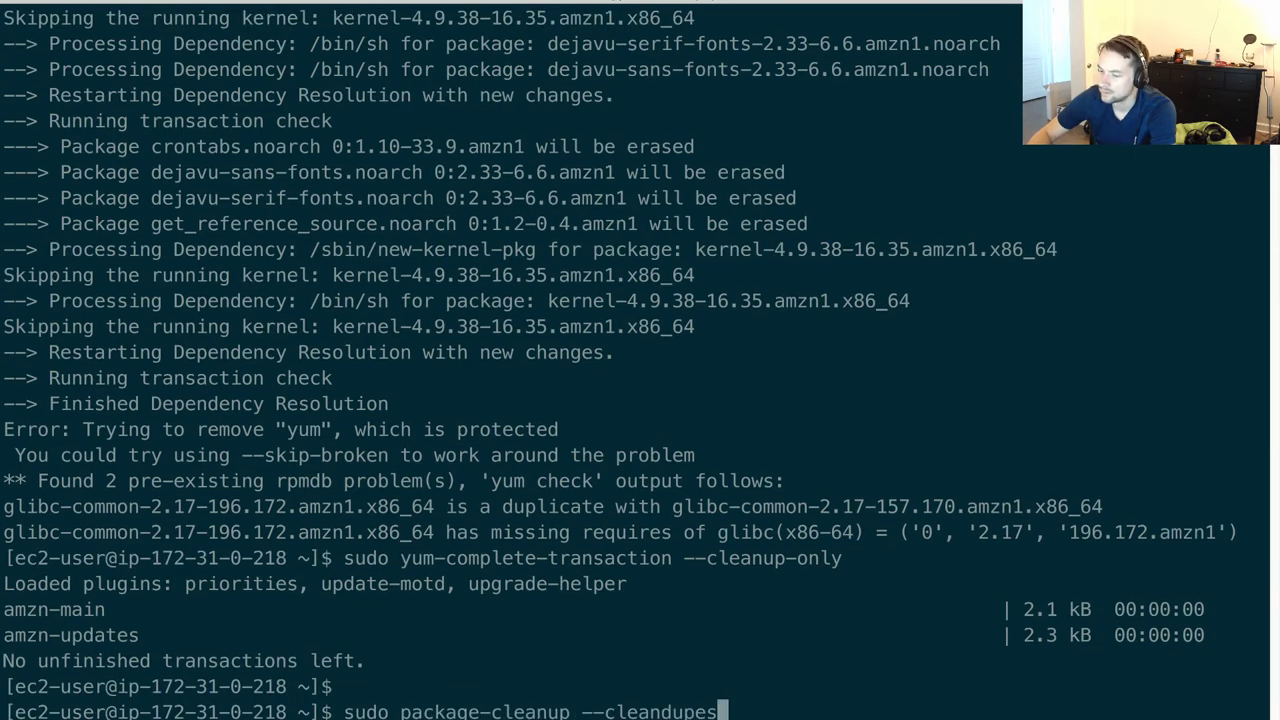
key("Return")
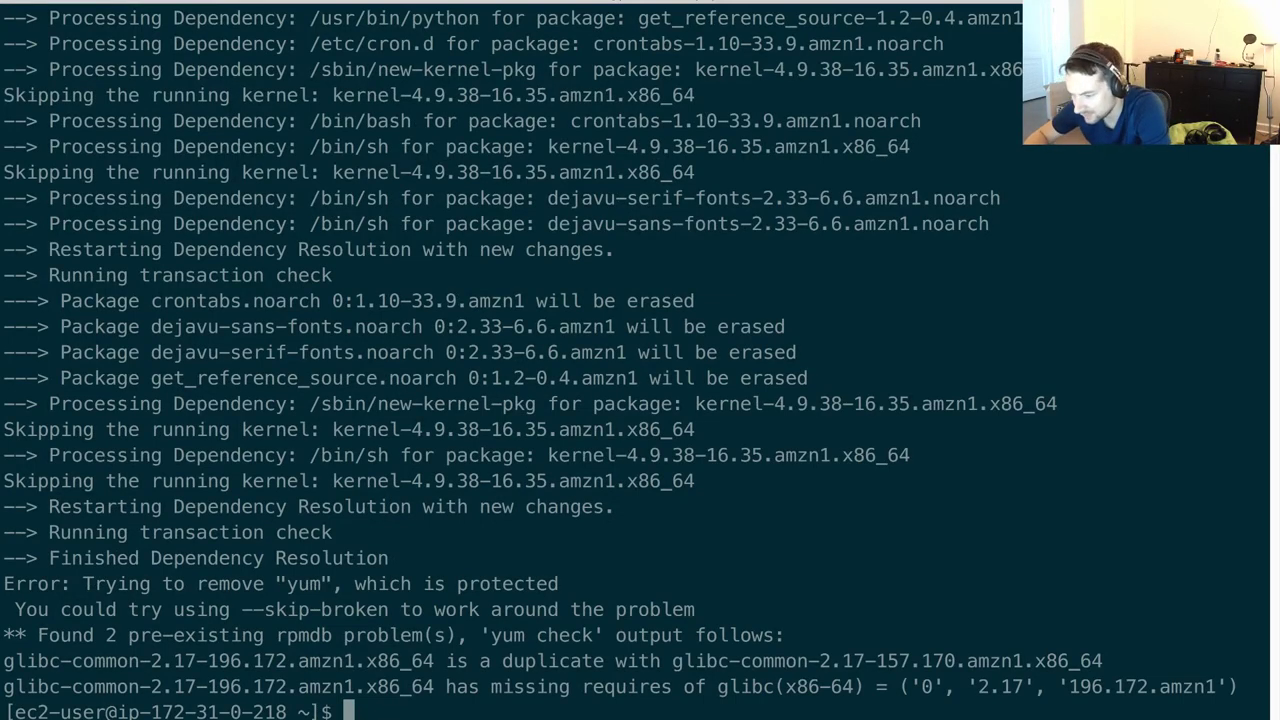
Try the duplicate package cleanup once more with the --skip-broken option added.
key("Up")
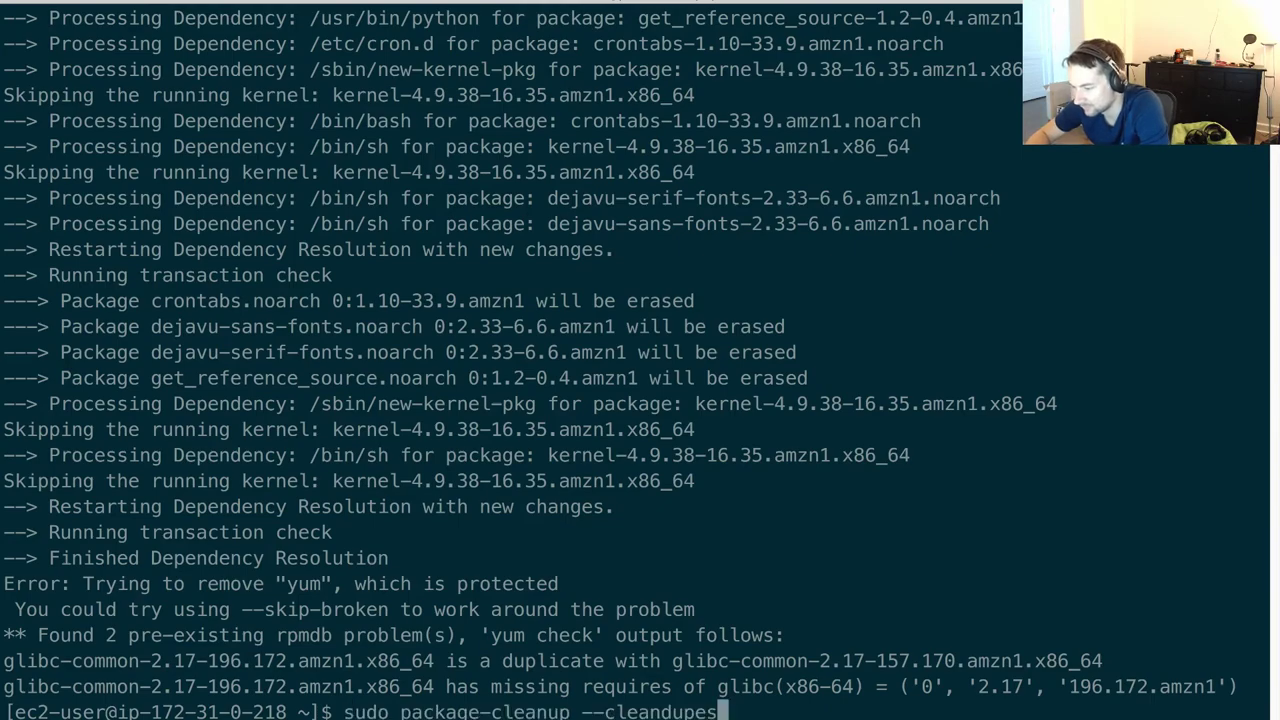
type("--skip-bro")
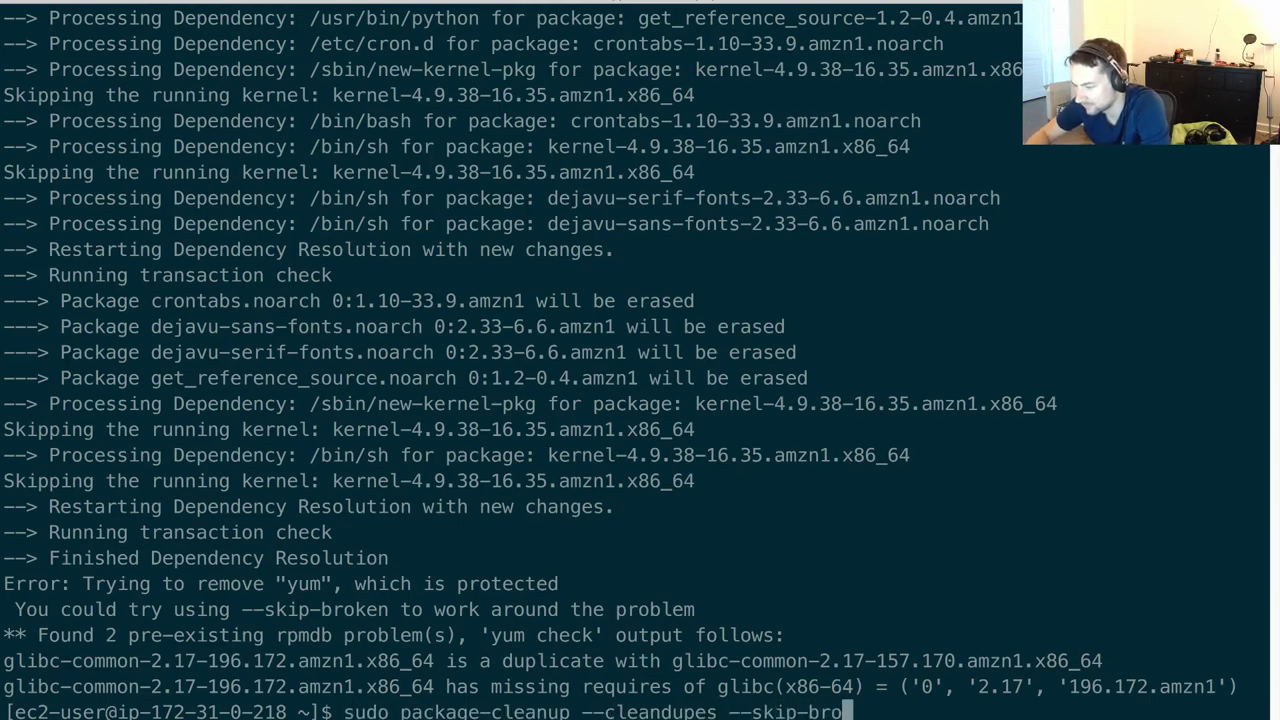
type("ken")
key("Return")
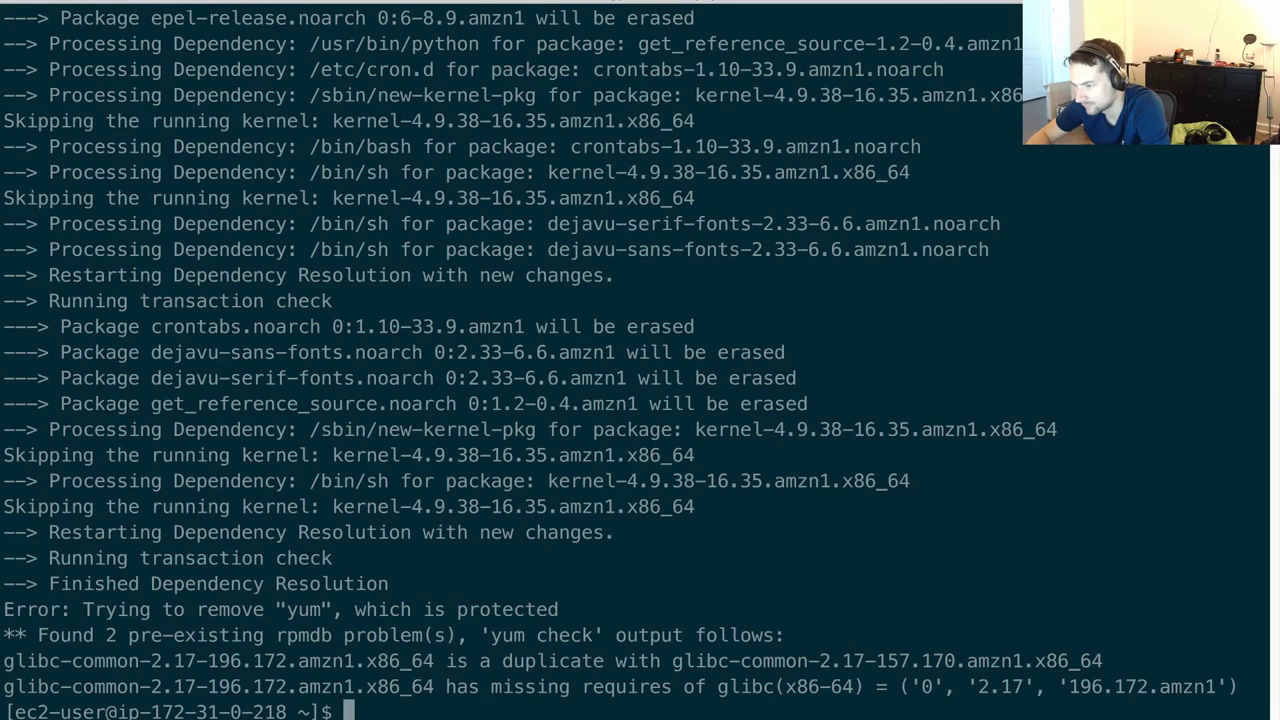
Log out of the SSH session, switch to the EC2 console in the browser, and terminate the g3.8xlarge instance.
key("ctrl+d")
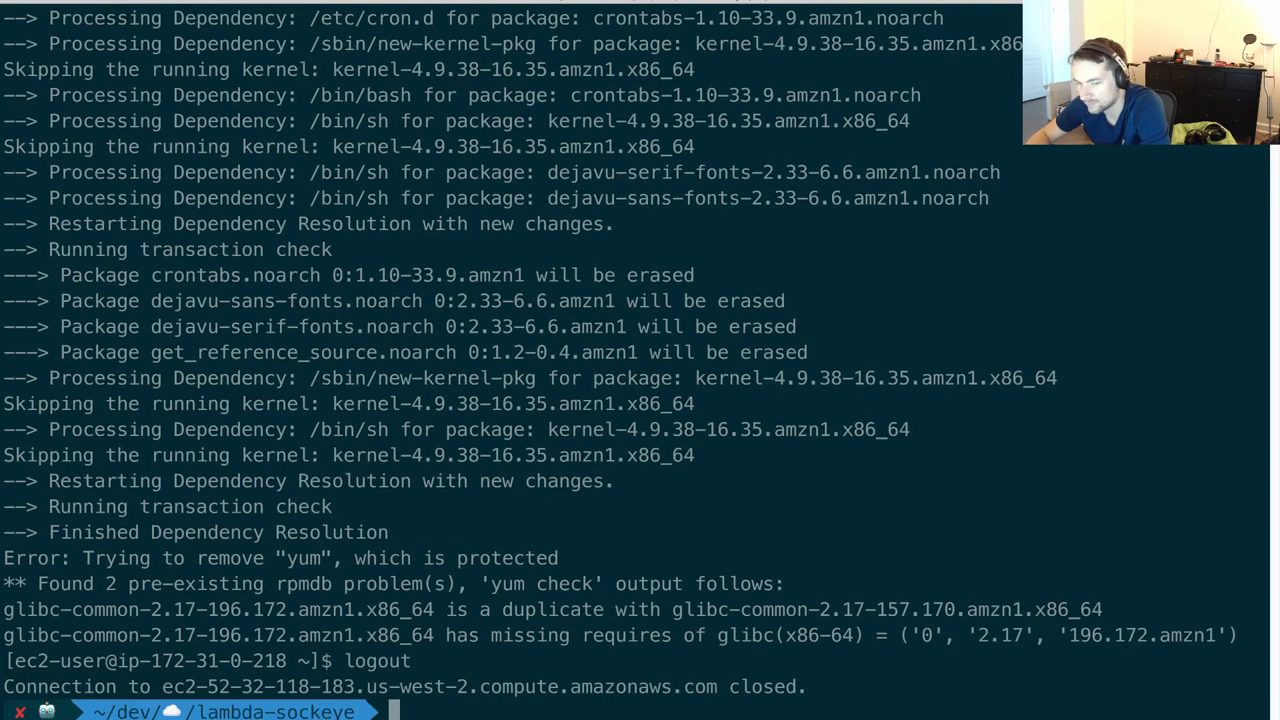
key("super+Tab")
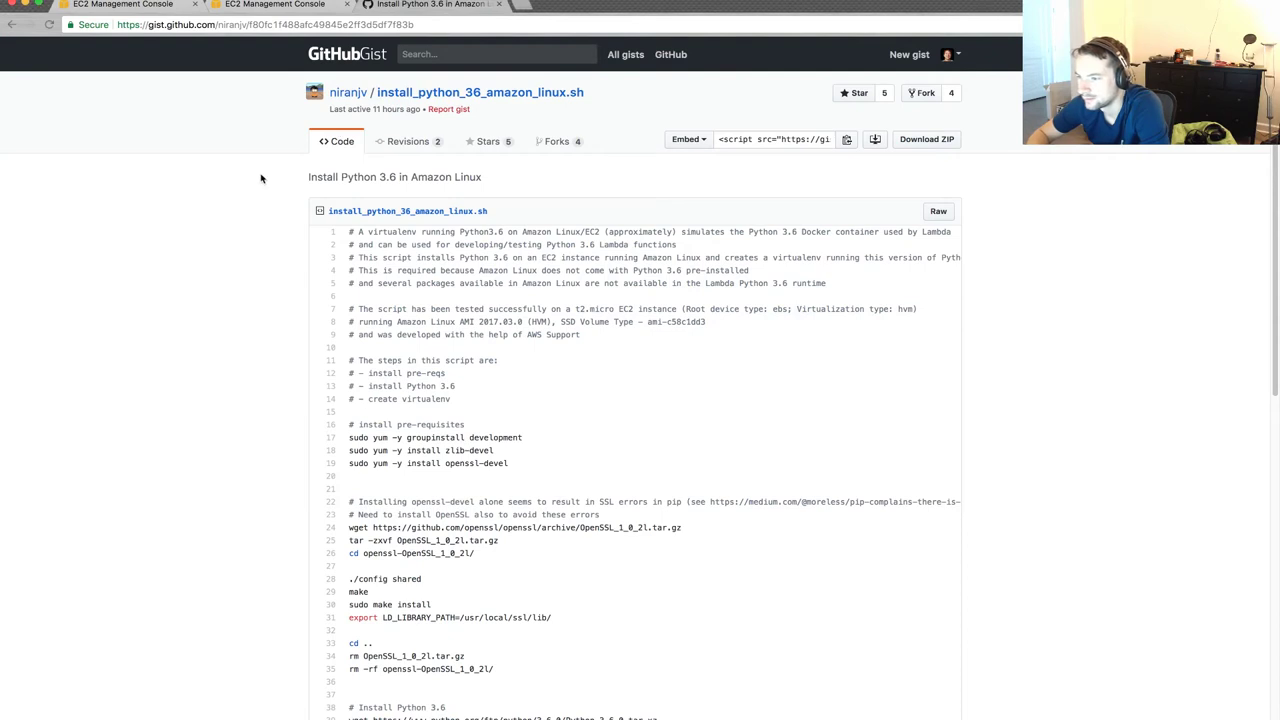
key("ctrl+shift+Tab")
right_click(225, 167)
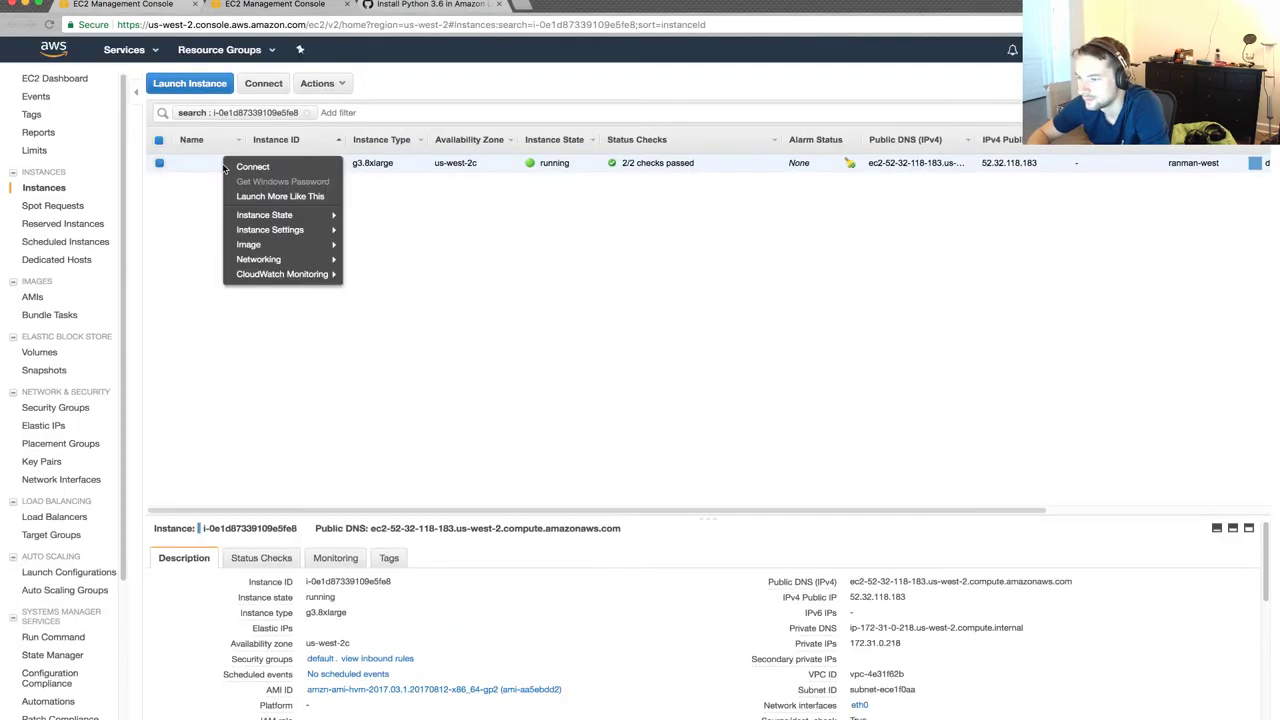
mouse_move(256, 214)
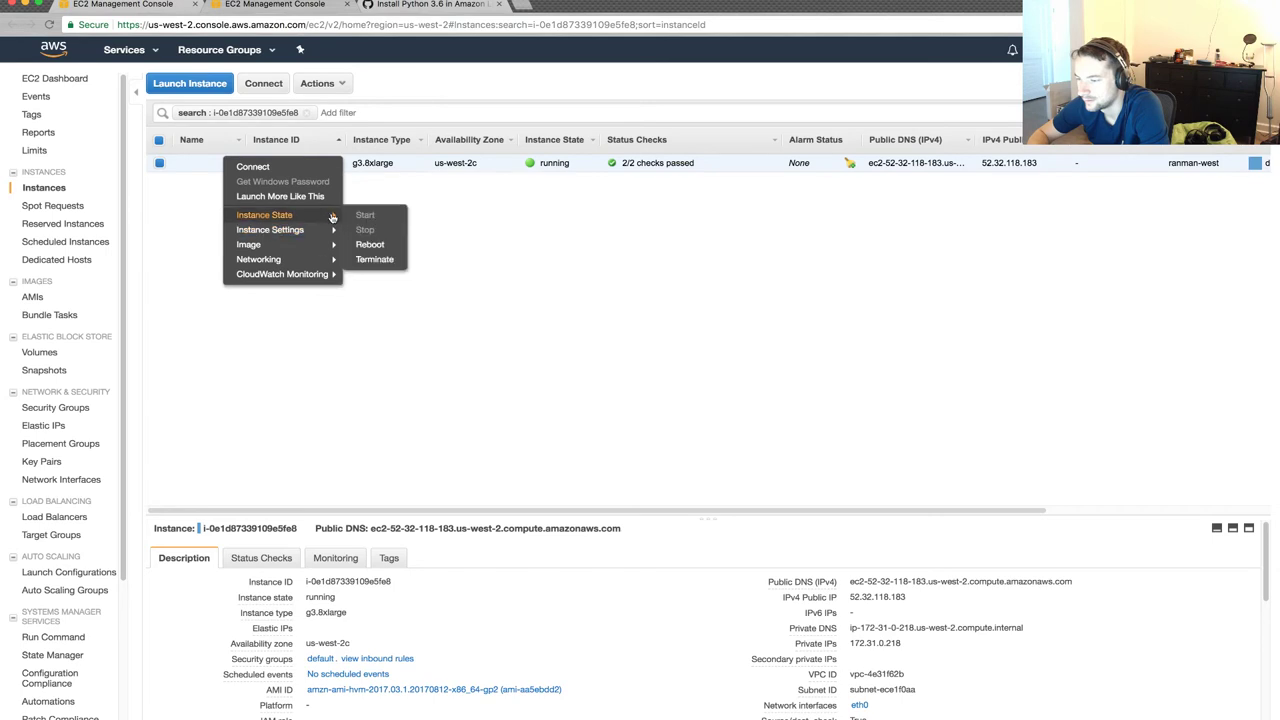
left_click(372, 259)
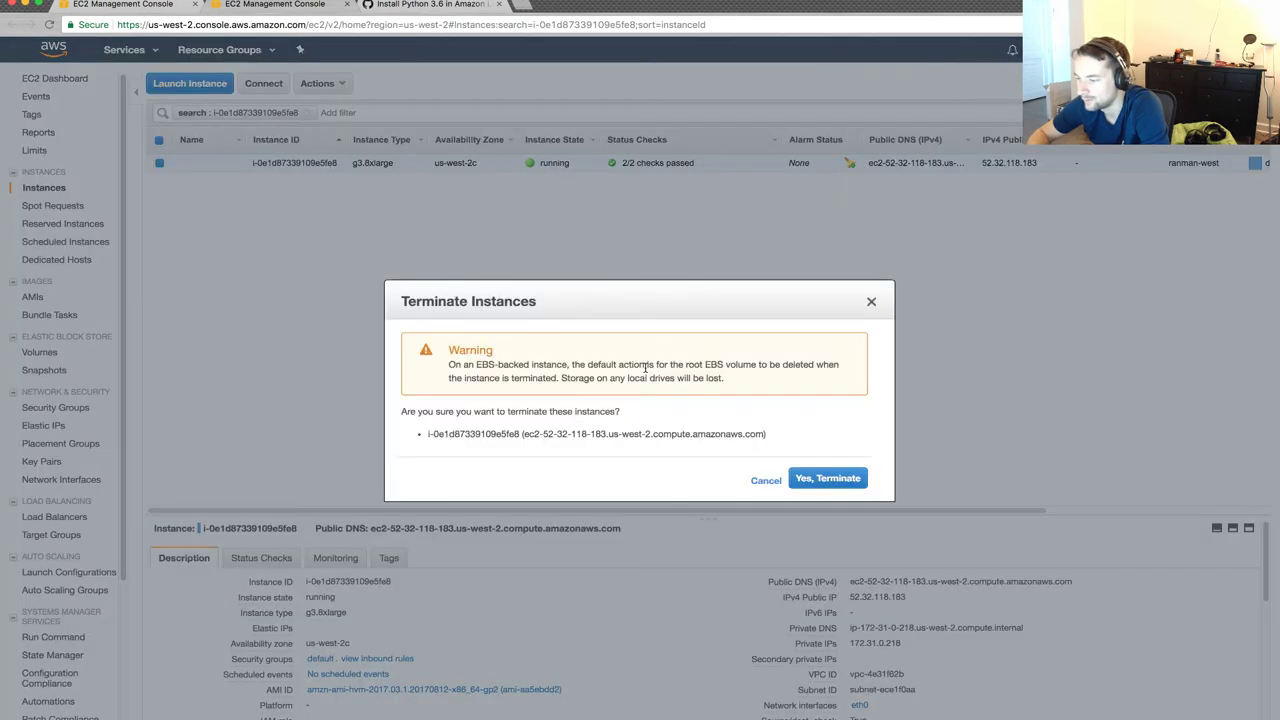
left_click(828, 480)
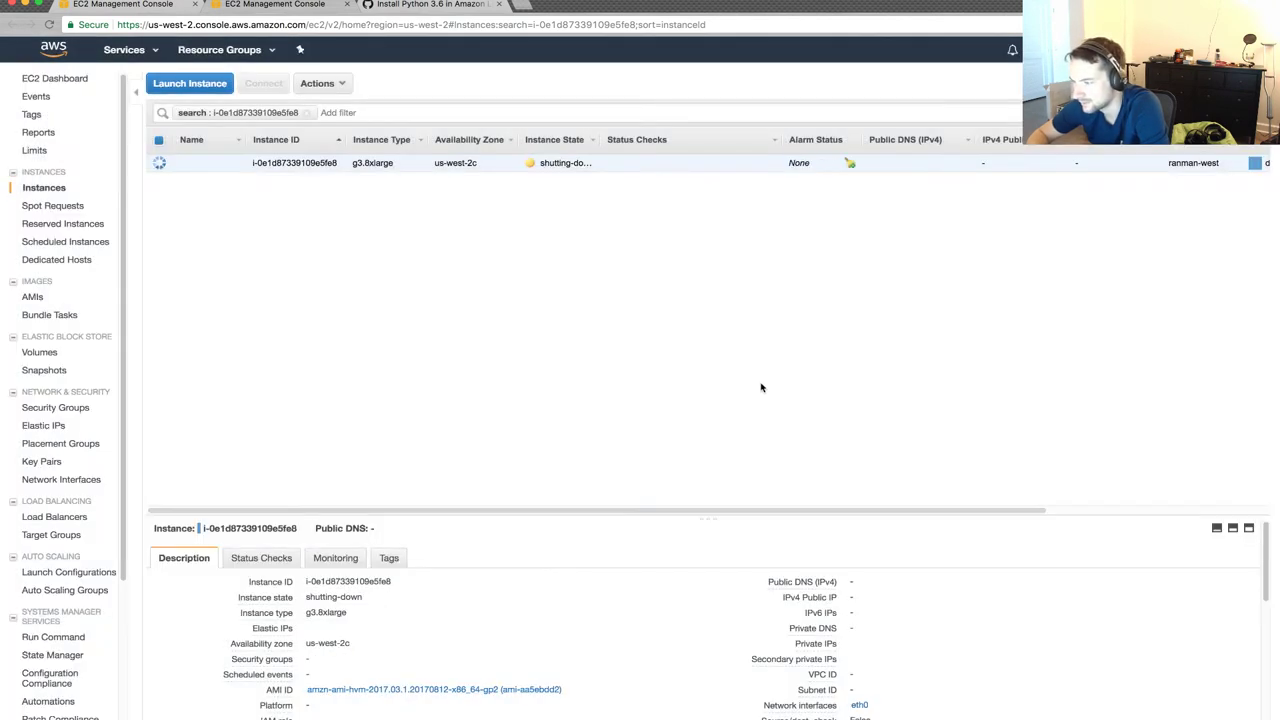
Open the Spot Requests list and select the g3.8xlarge request to view its details.
left_click(80, 206)
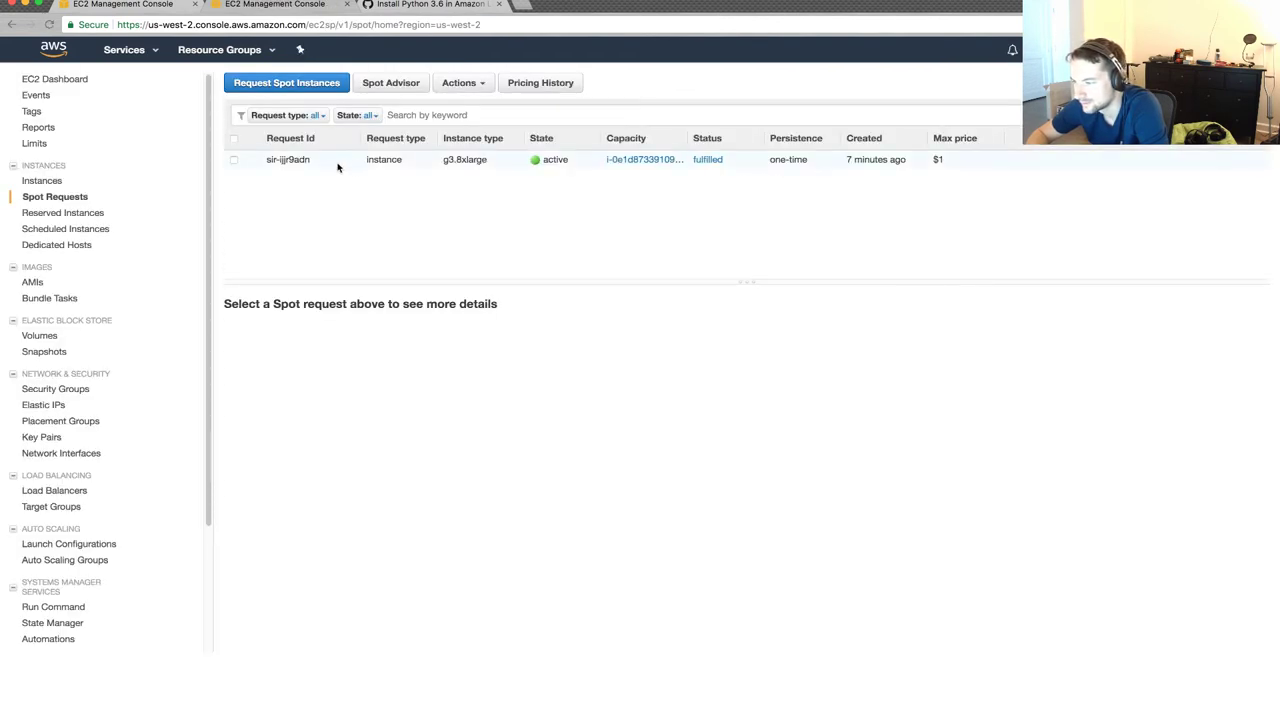
left_click(327, 162)
right_click(340, 163)
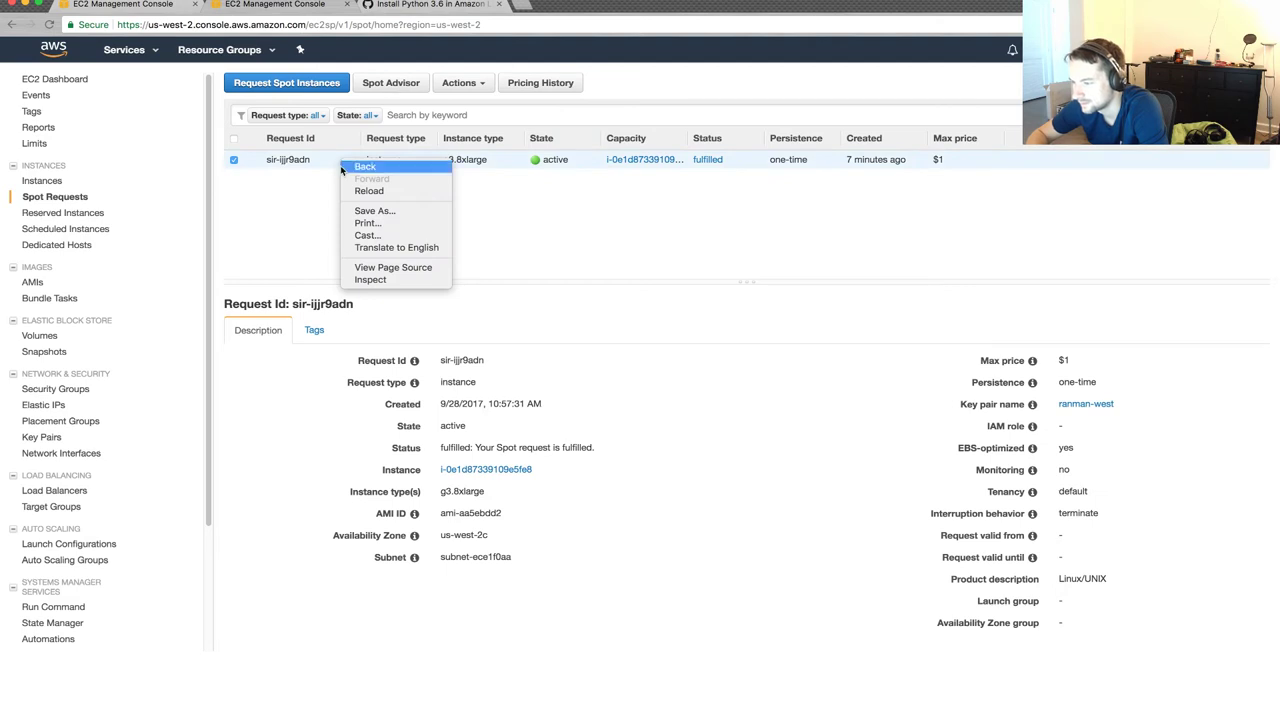
left_click(288, 196)
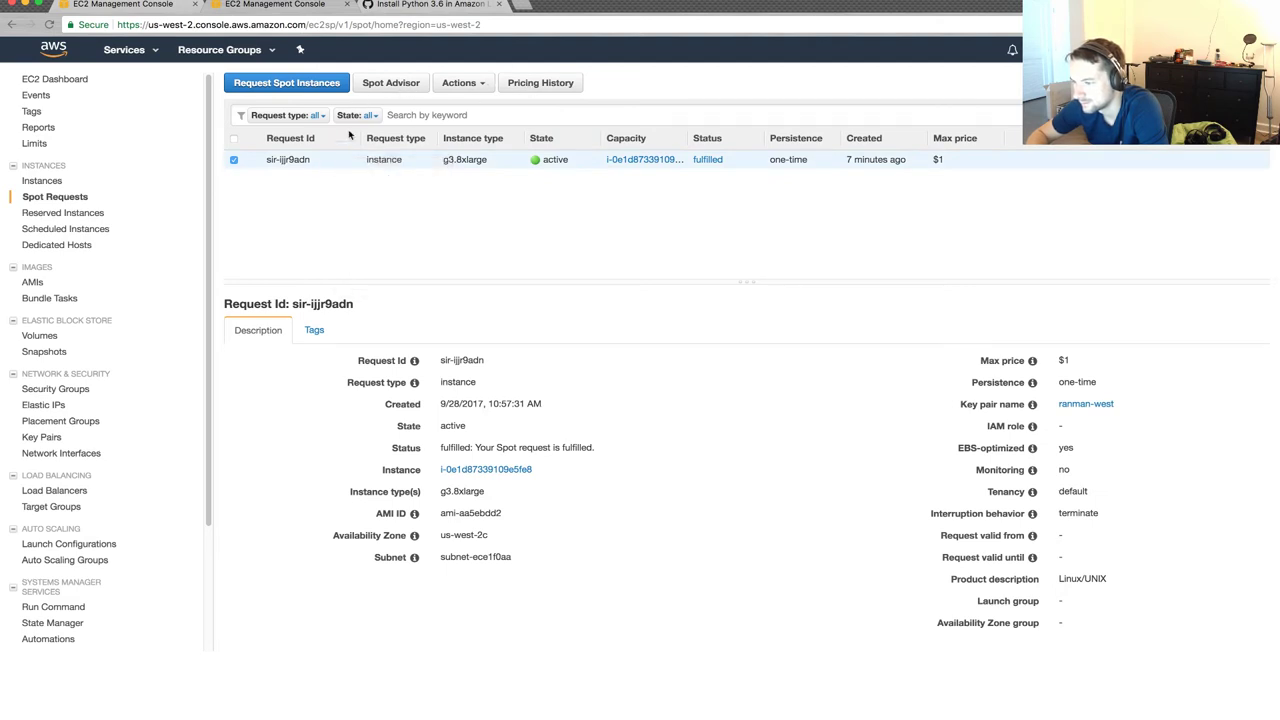
Switch to the terminal, clear its screen, and return to the Spot Requests page in the browser.
key("super+Tab")
key("ctrl+l")
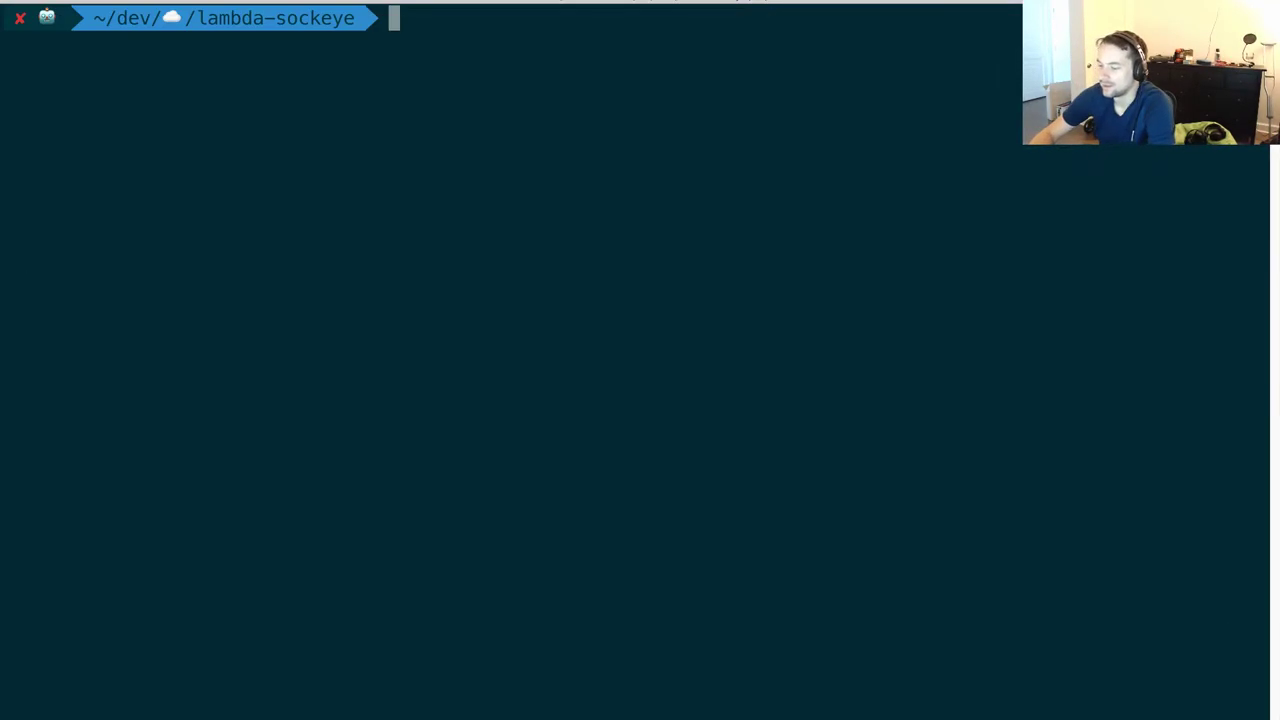
key("super+Tab")
key("super+Tab")
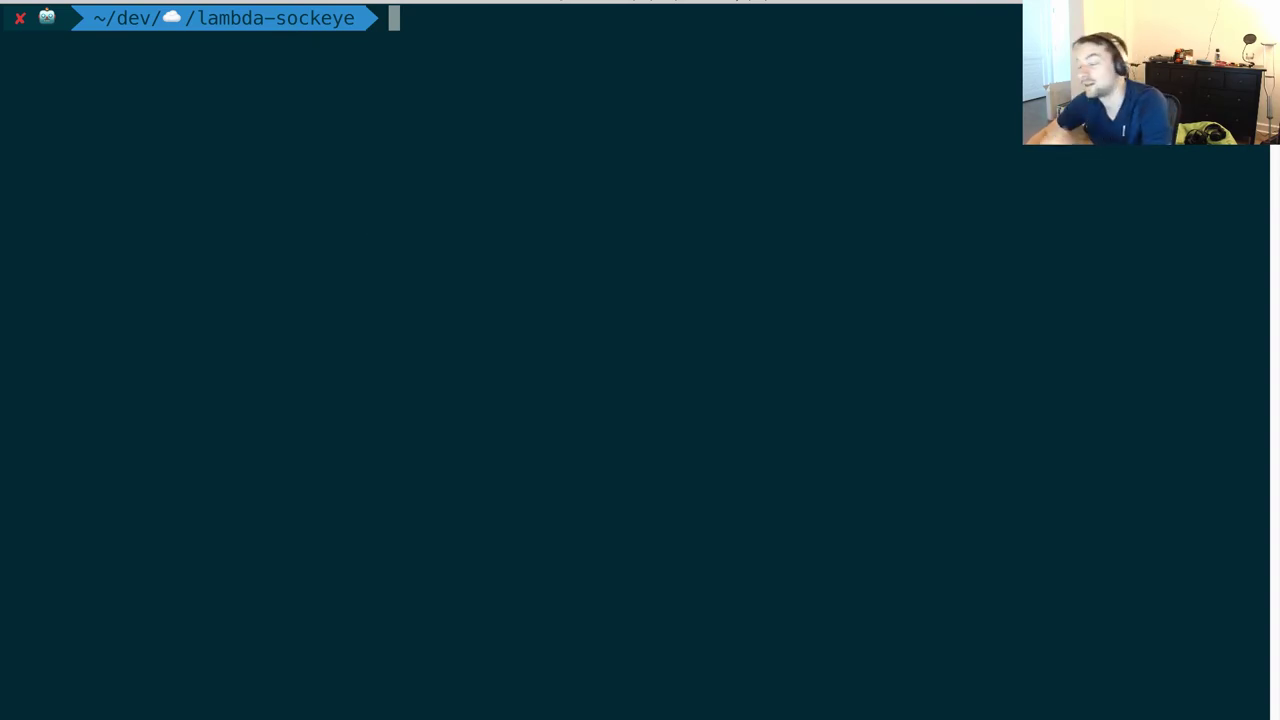
key("super+Tab")
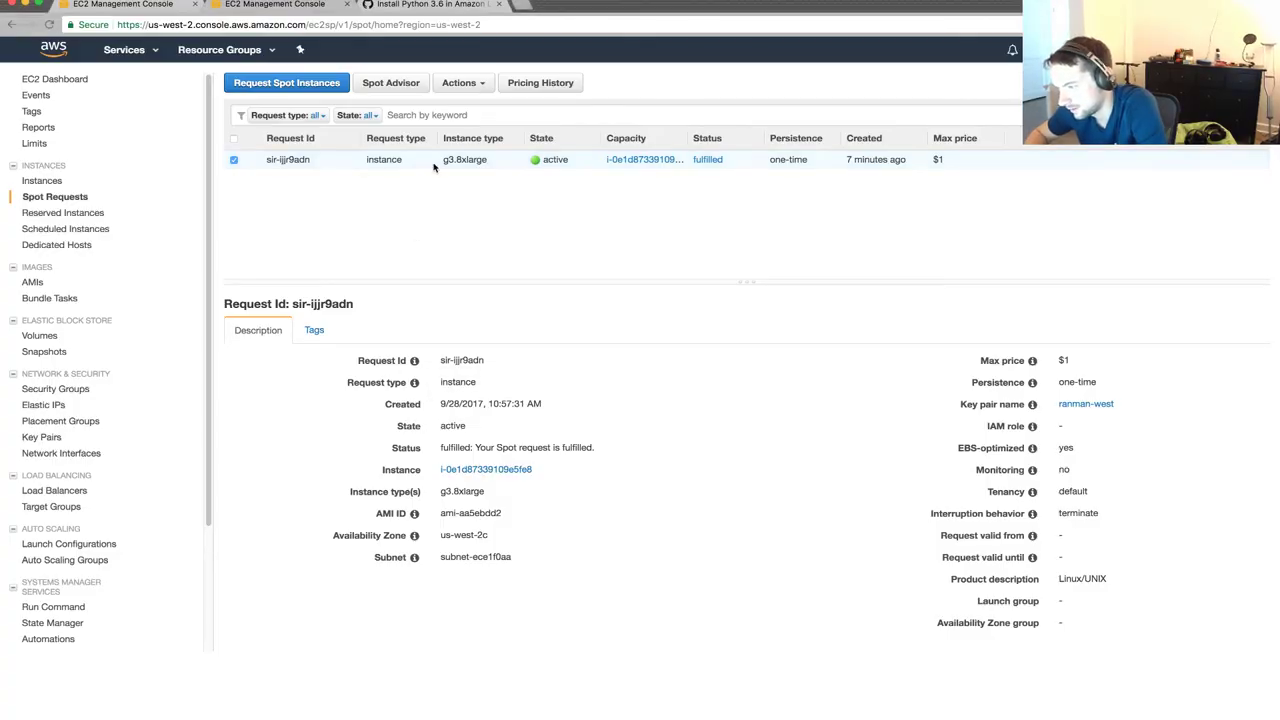
Start a new Spot request of type Request and Maintain with Amazon Linux AMI 2017.03.0.20170417 x86_64 HVM GP2.
left_click(290, 83)
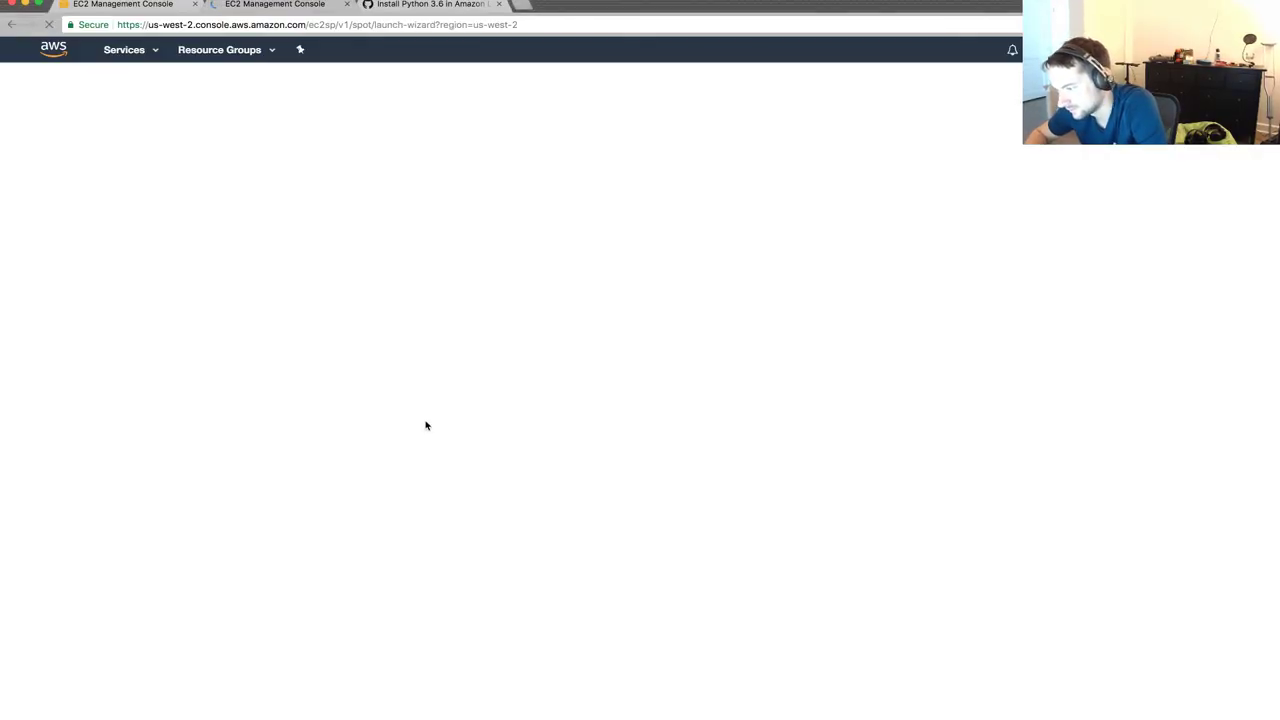
left_click(530, 207)
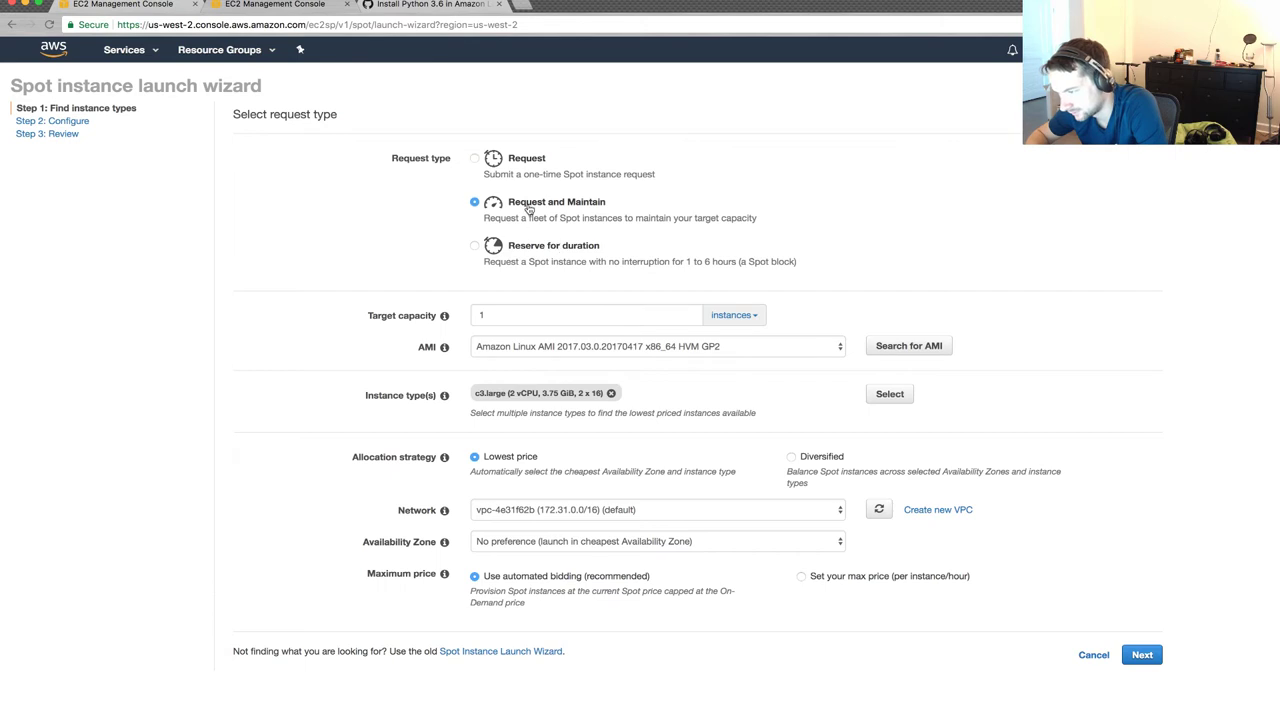
left_click(778, 348)
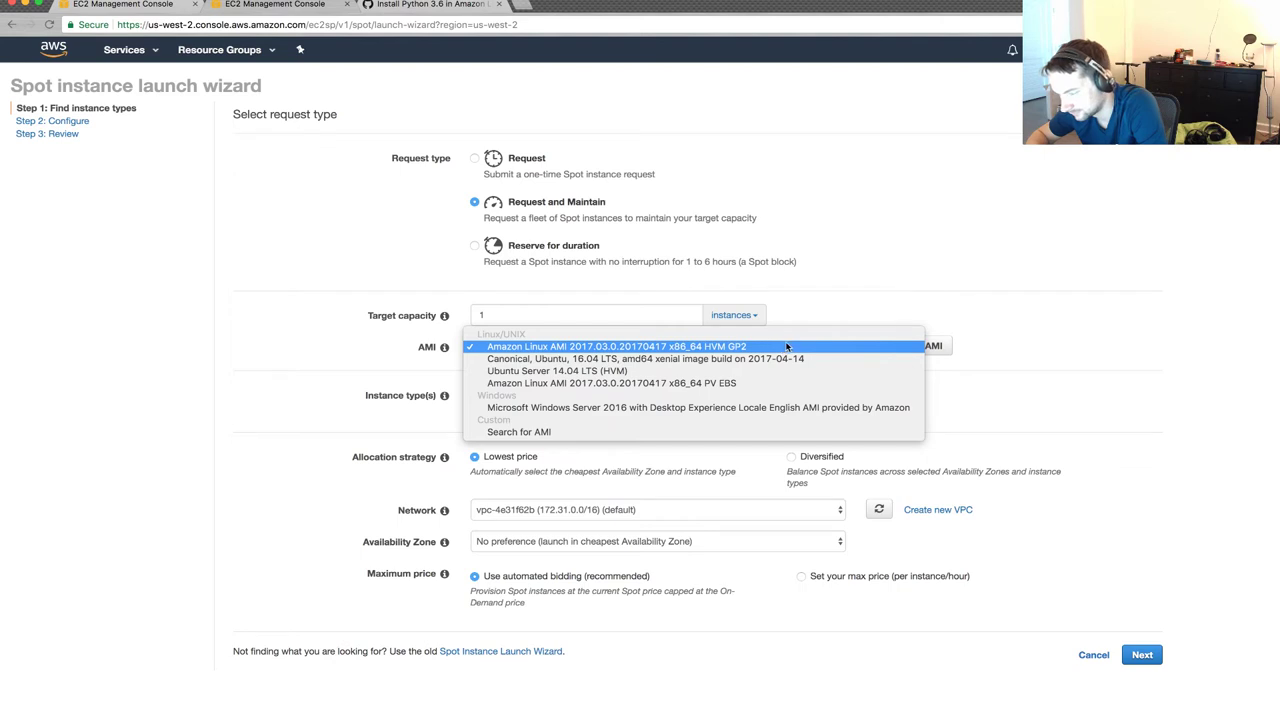
left_click(783, 347)
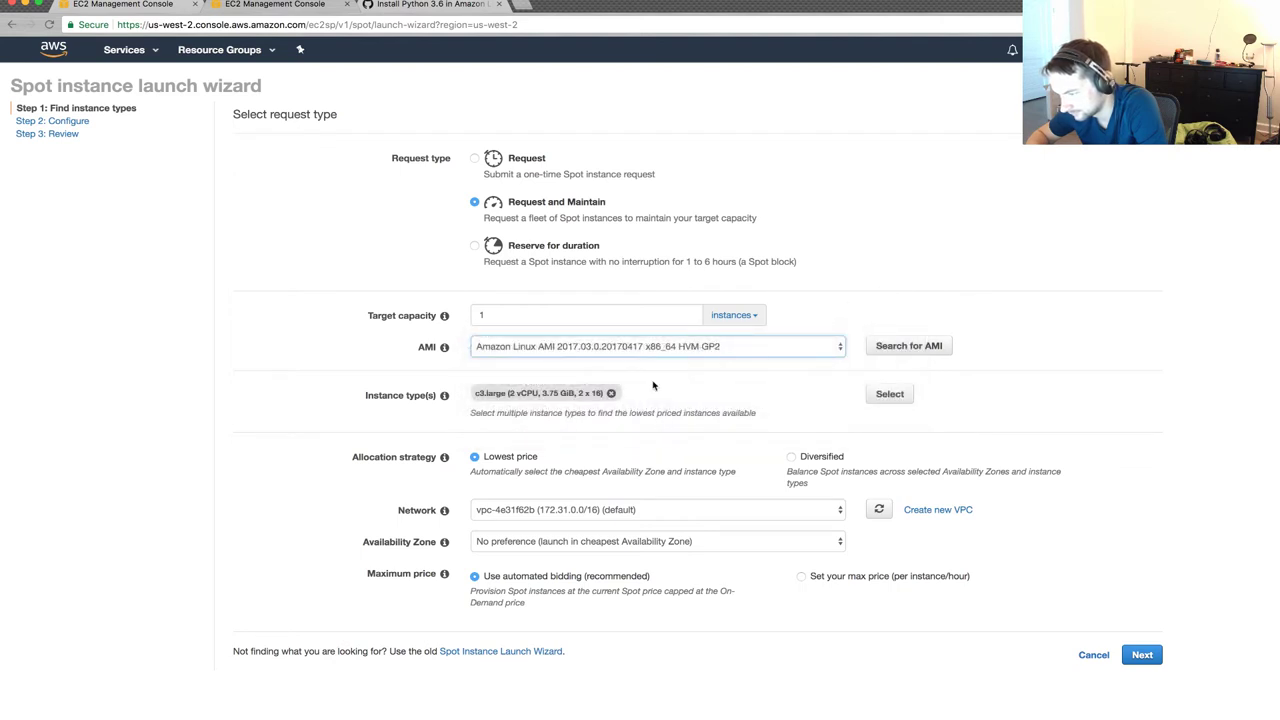
Replace the c3.large instance type in the Spot request with g3.8xlarge.
left_click(611, 393)
left_click(889, 394)
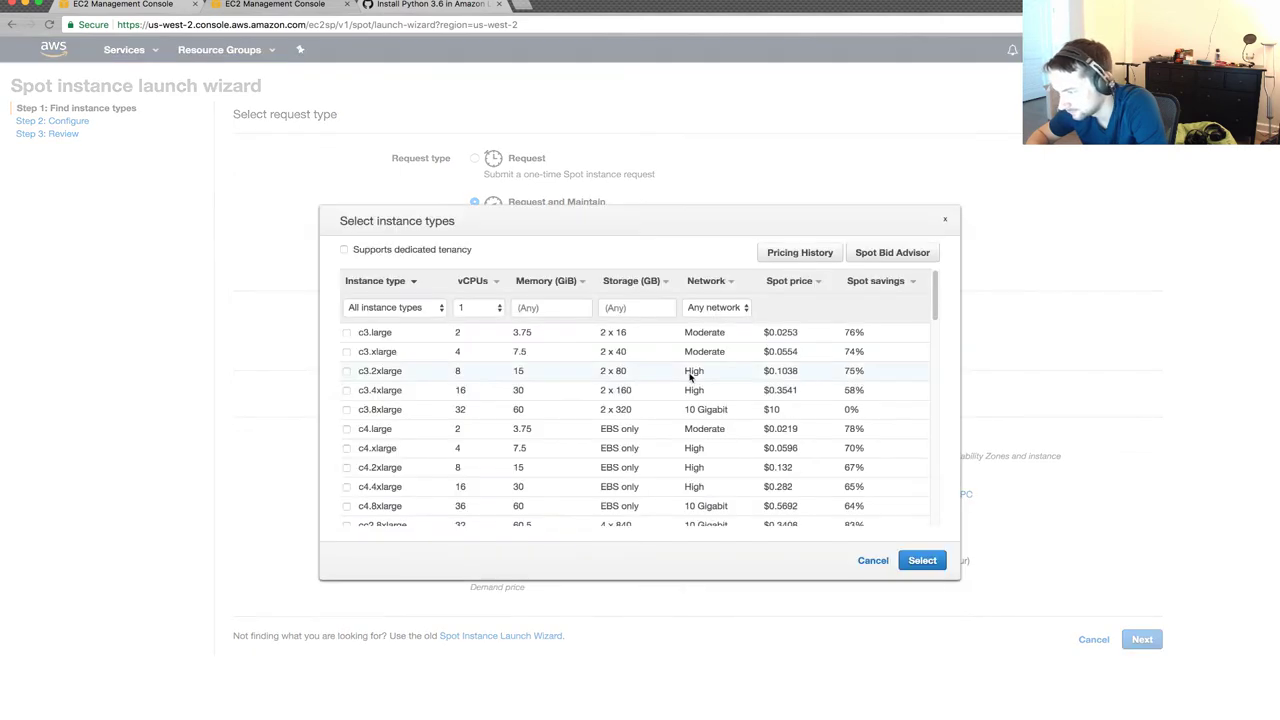
scroll(400, 360, "down", 1)
scroll(400, 370, "down", 7)
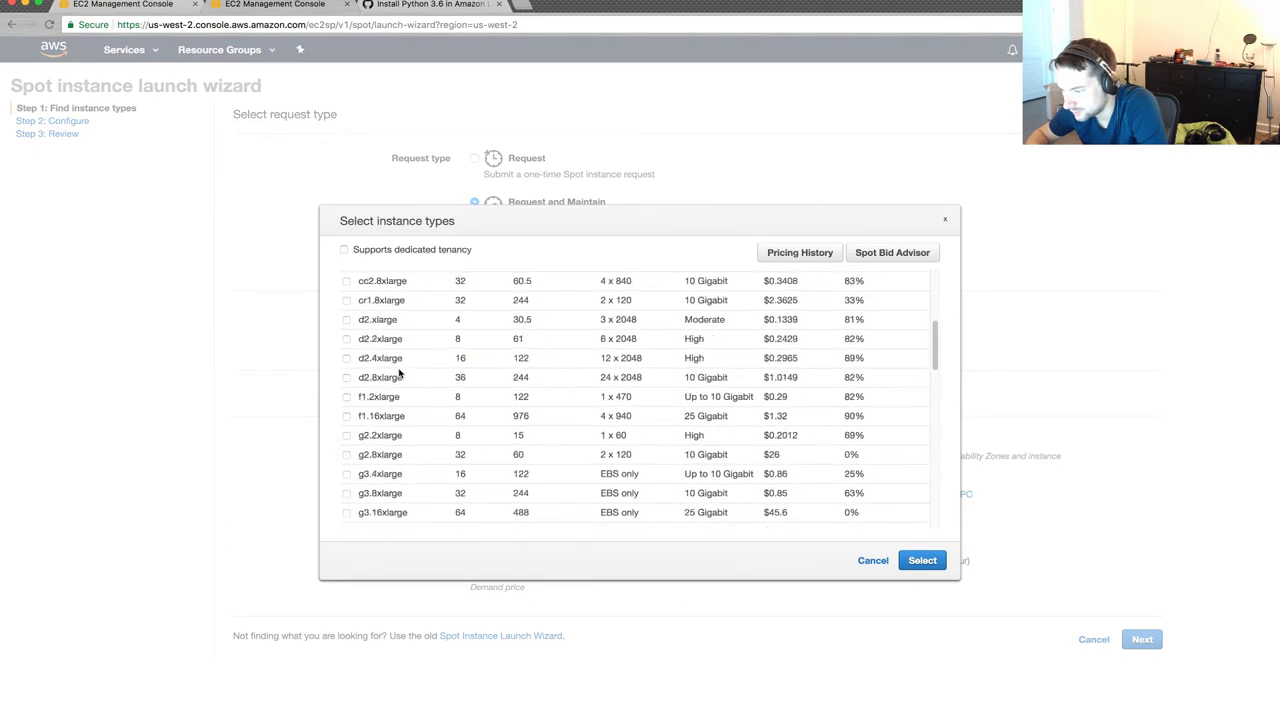
left_click(402, 392)
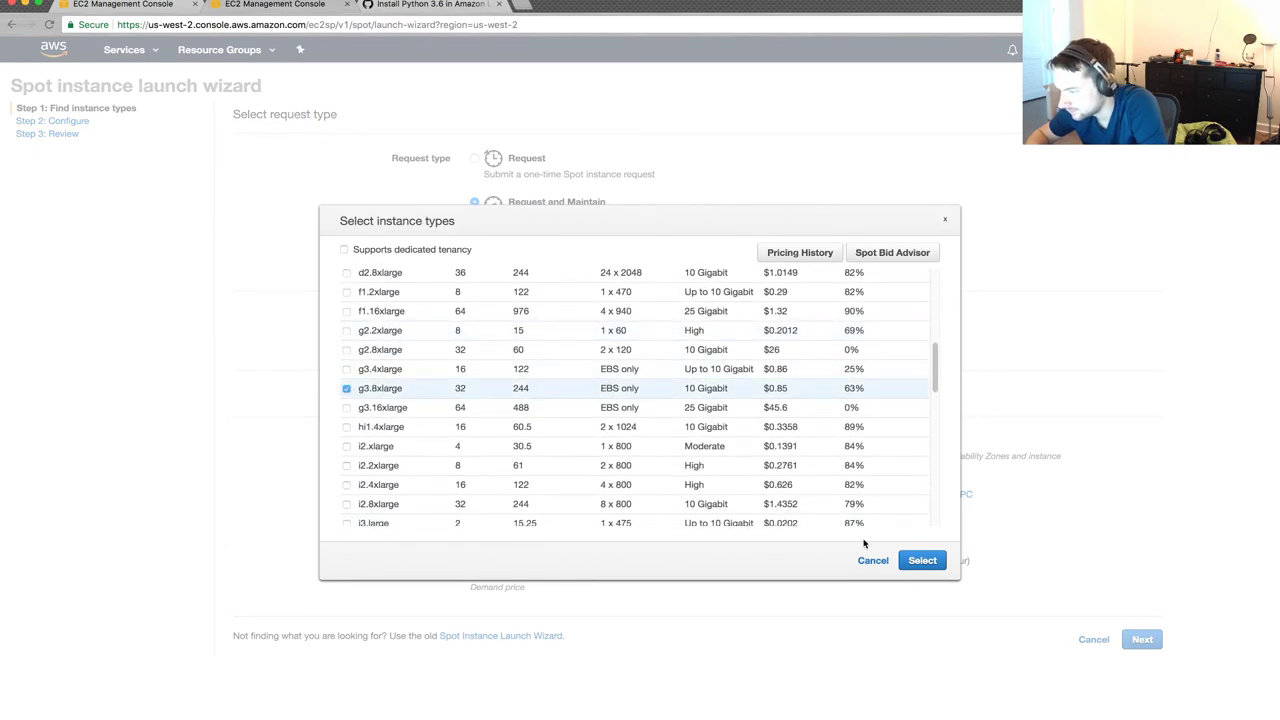
left_click(924, 562)
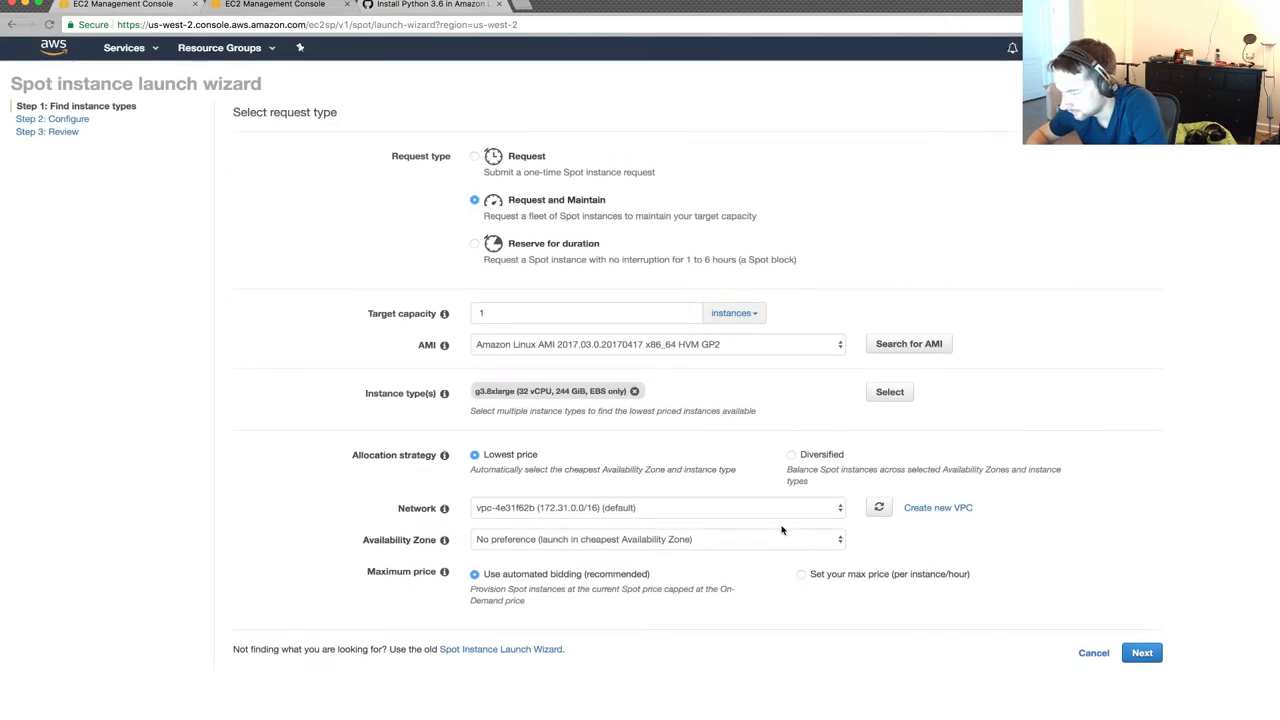
Continue to the configuration step and set the root EBS volume size to 1000 GiB.
left_click(1140, 654)
scroll(865, 433, "down", 1)
scroll(865, 433, "down", 1)
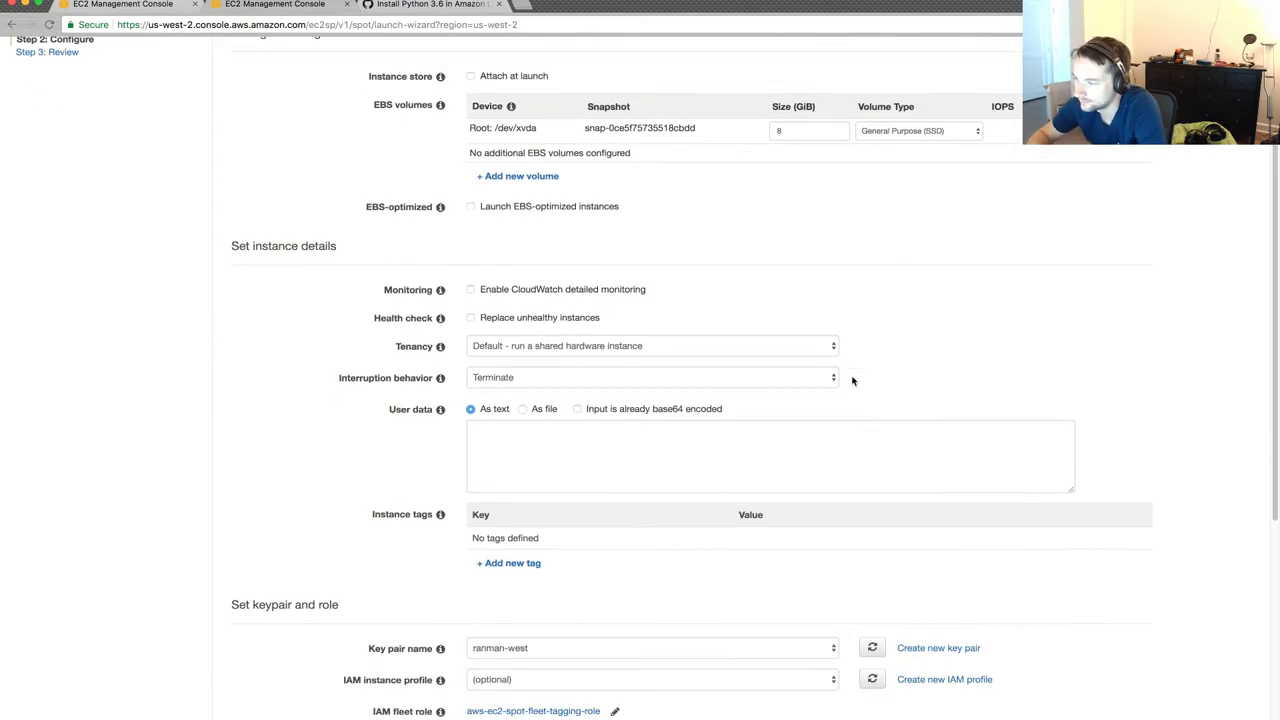
double_click(805, 131)
type("1000")
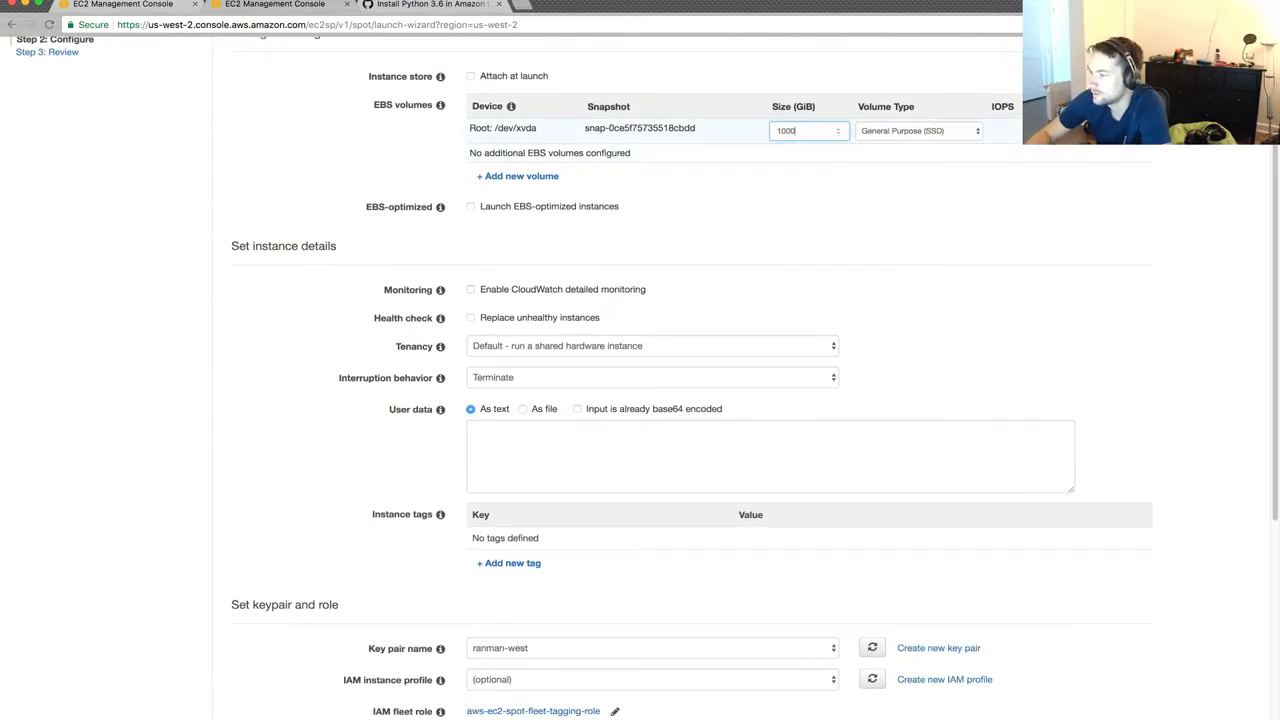
key("Tab")
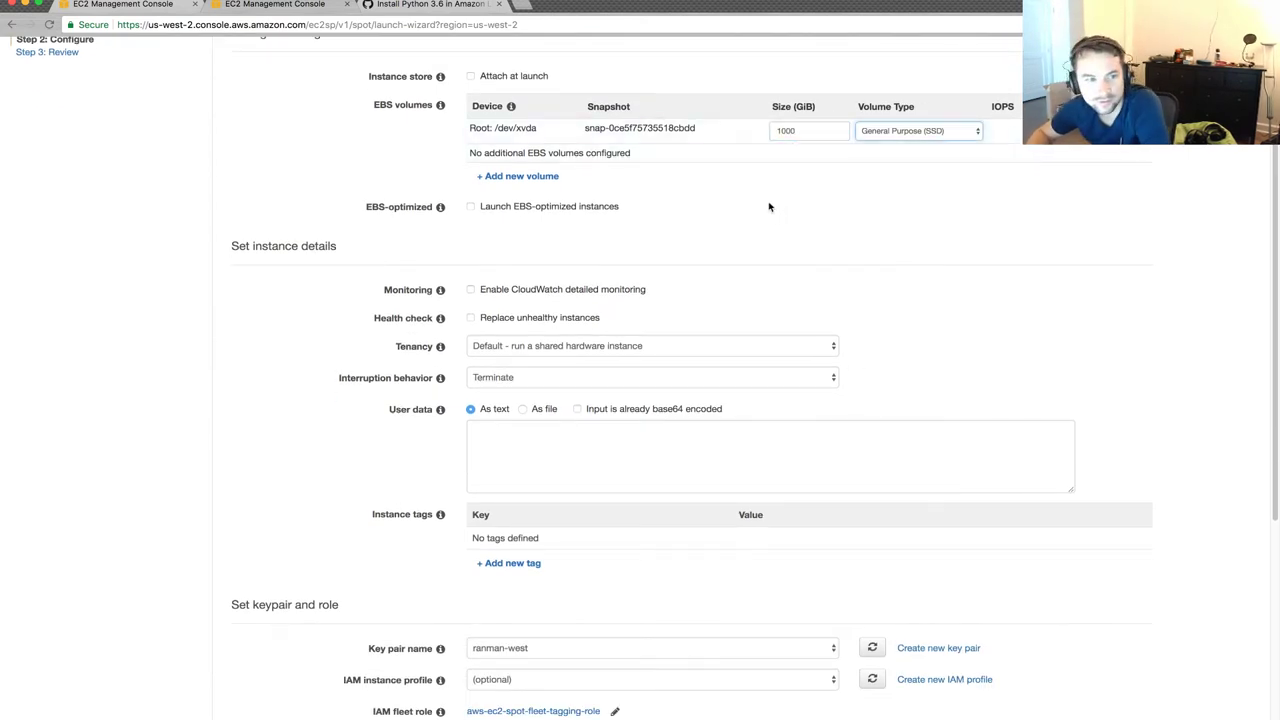
Assign the default security group to the Spot request.
scroll(769, 206, "down", 3)
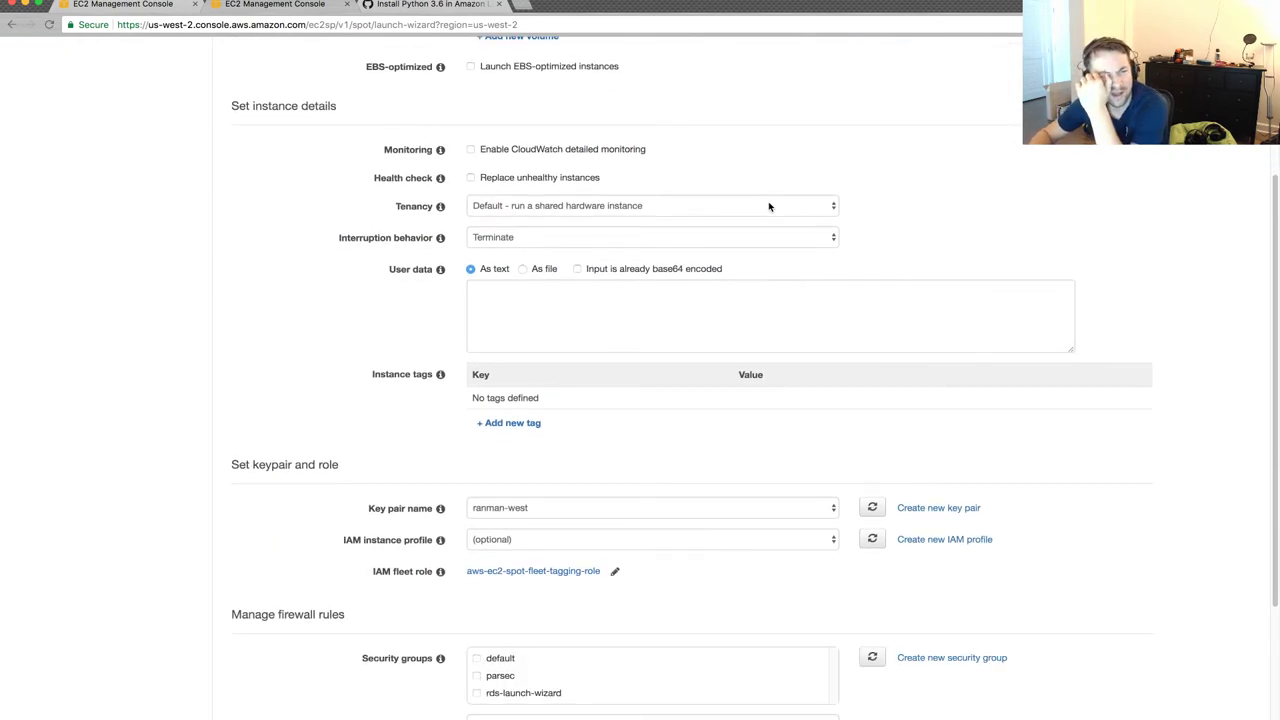
scroll(769, 206, "down", 5)
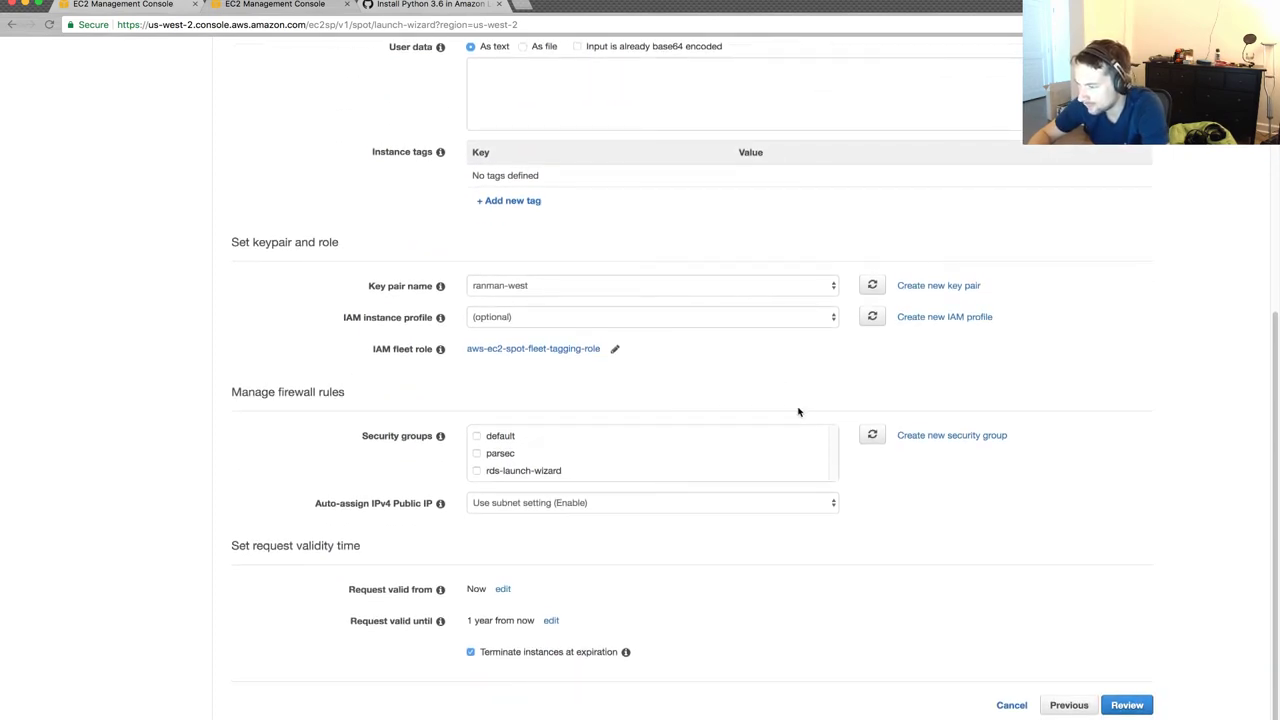
left_click(476, 437)
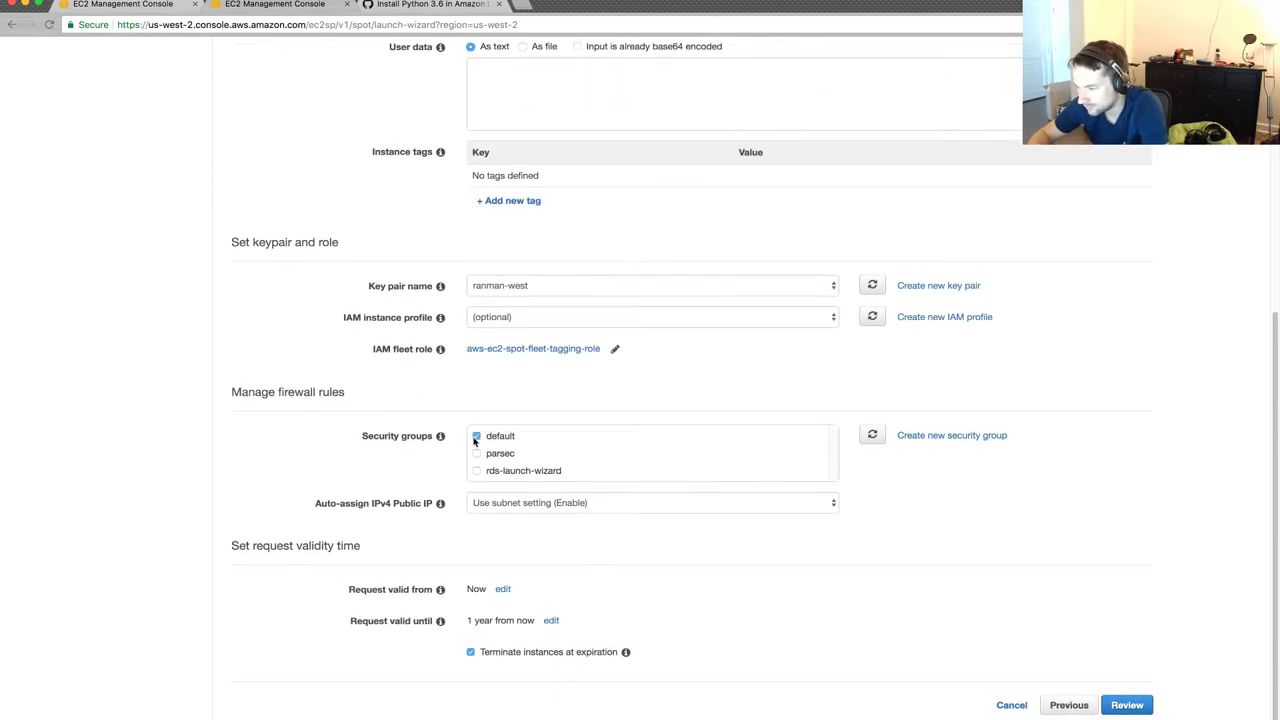
scroll(691, 577, "up", 4)
scroll(691, 577, "down", 5)
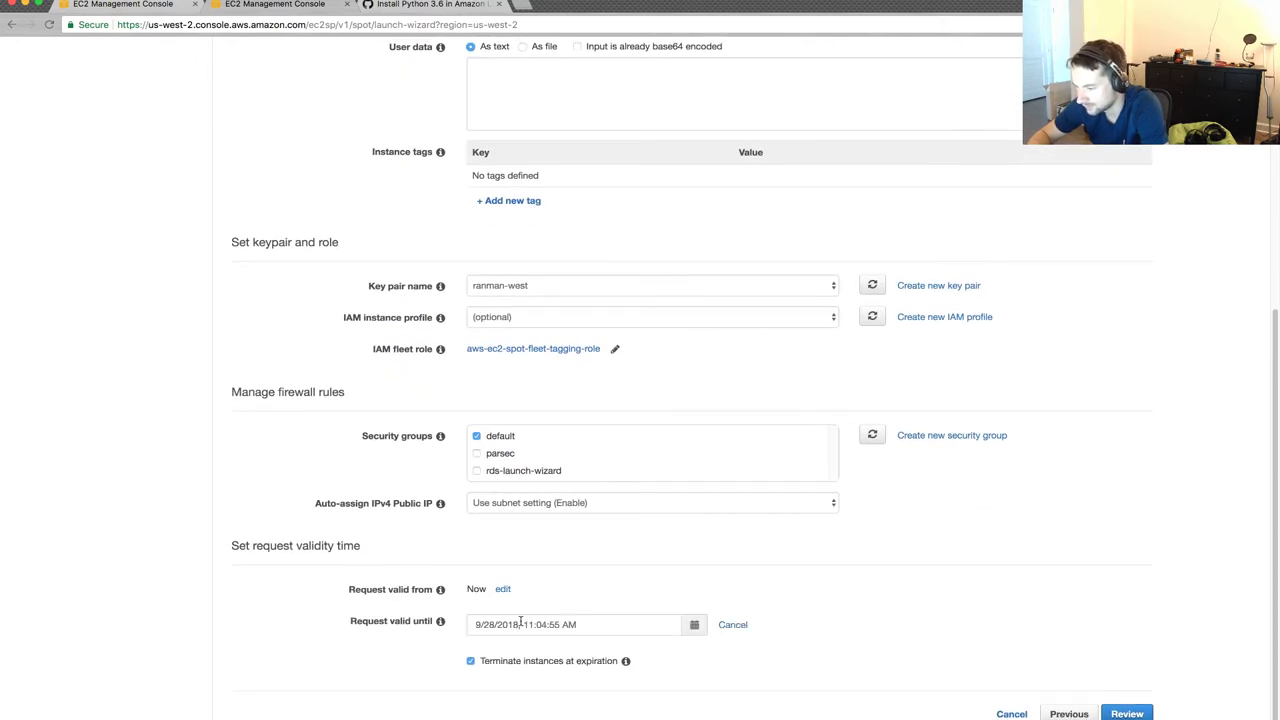
Try to change the request's valid-until date to 9/27/2017 by editing the date text.
left_click(521, 624)
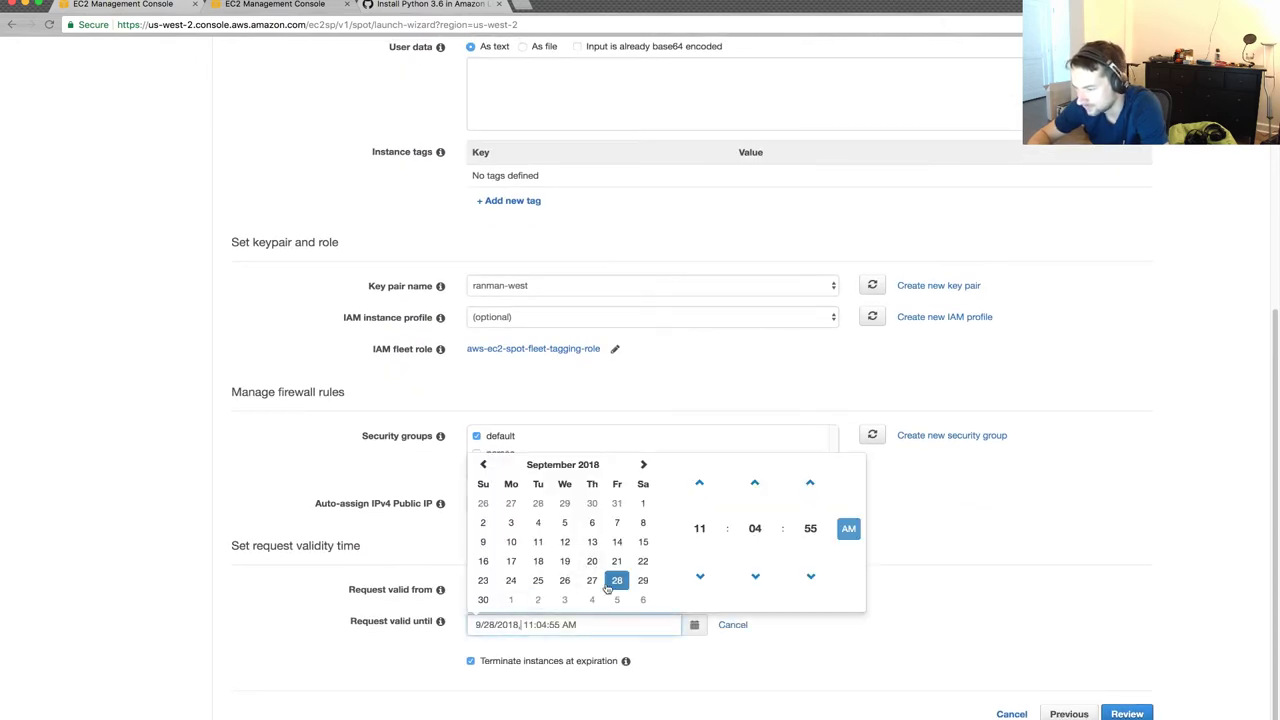
left_click(497, 624)
key("BackSpace")
type("7")
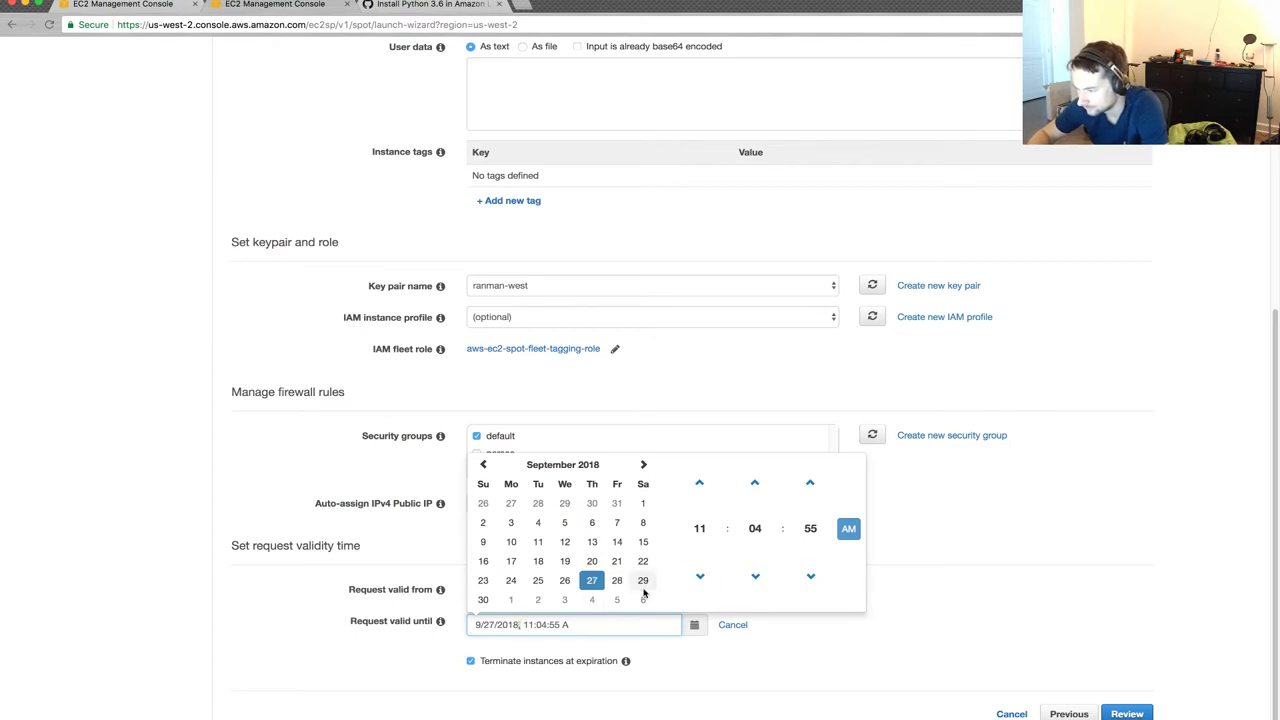
left_click(520, 642)
left_click(515, 627)
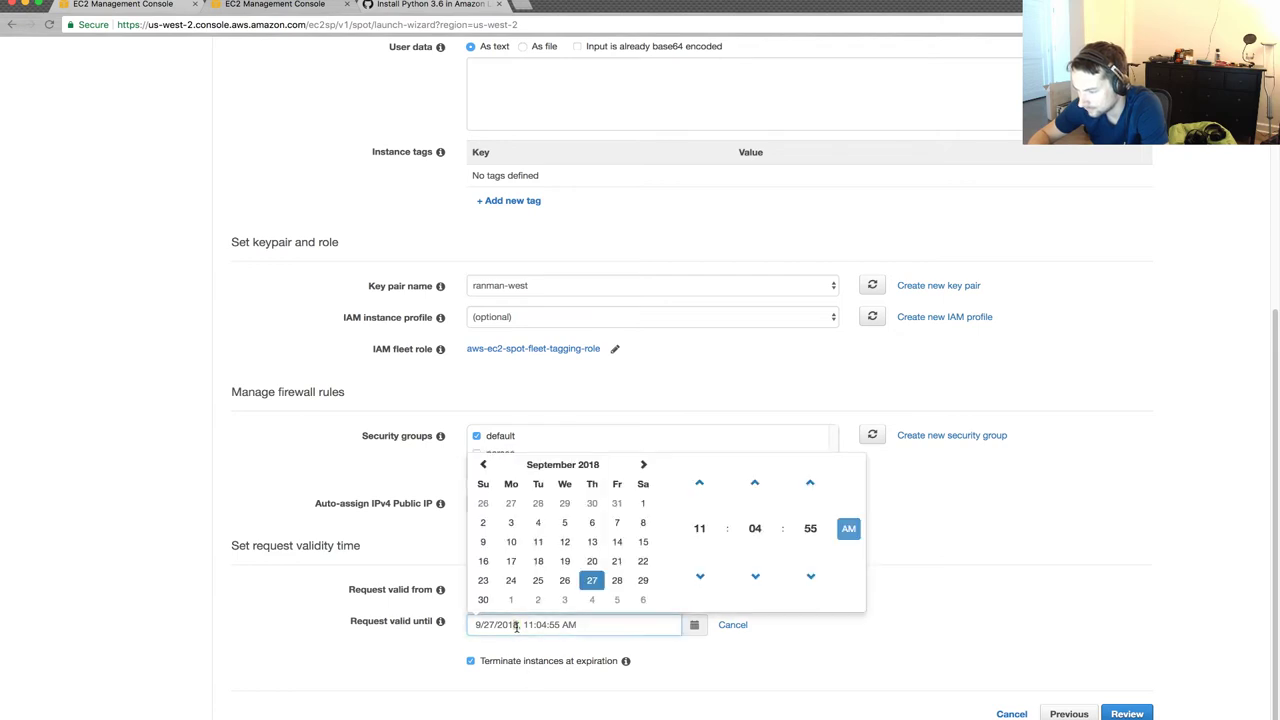
key("BackSpace")
type("7")
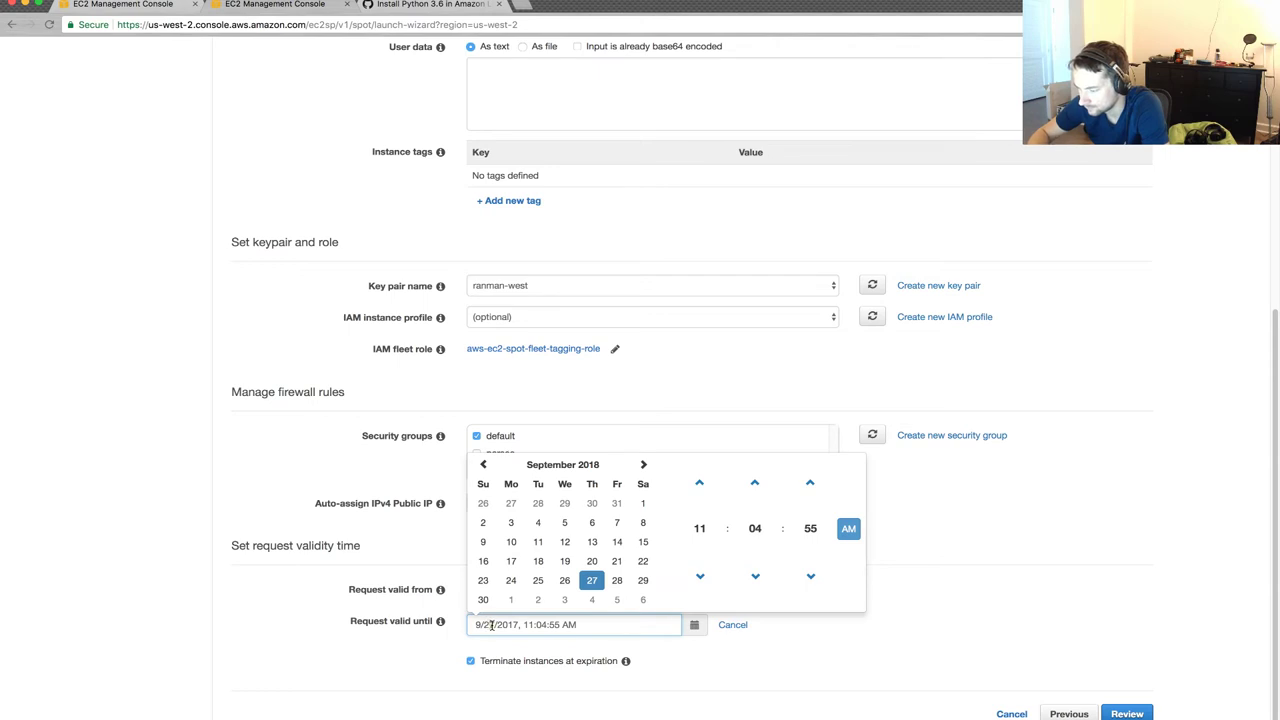
key("Return")
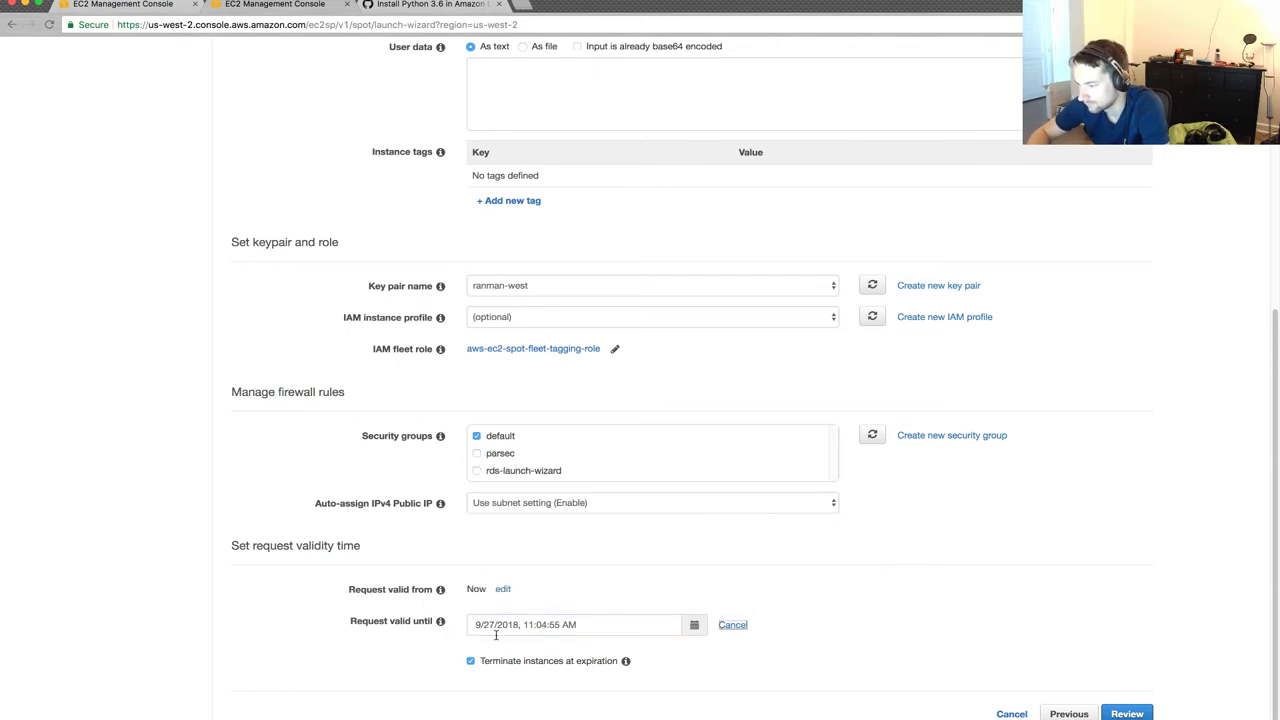
Set the request's valid-until date to 9/29/2017 using the calendar.
left_click(502, 626)
left_click(484, 465)
left_click(484, 465)
left_click(484, 465)
left_click(484, 465)
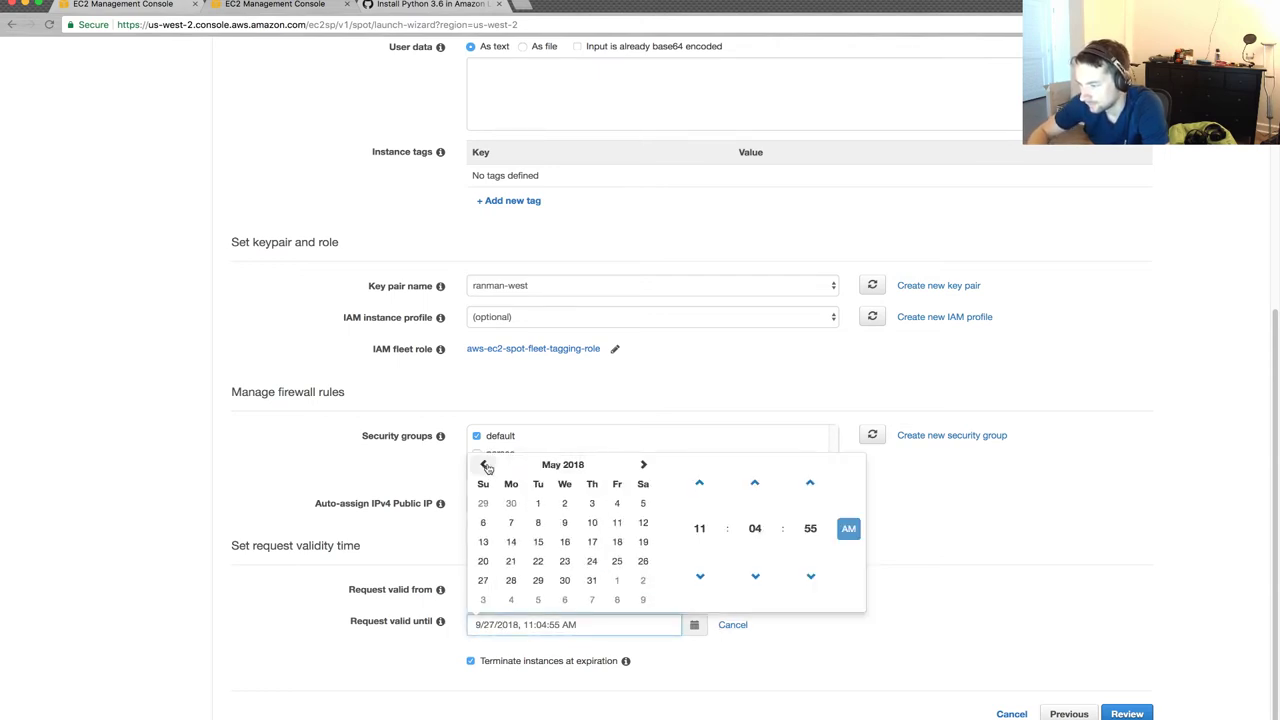
left_click(484, 465)
left_click(484, 465)
left_click(484, 465)
left_click(484, 465)
left_click(540, 466)
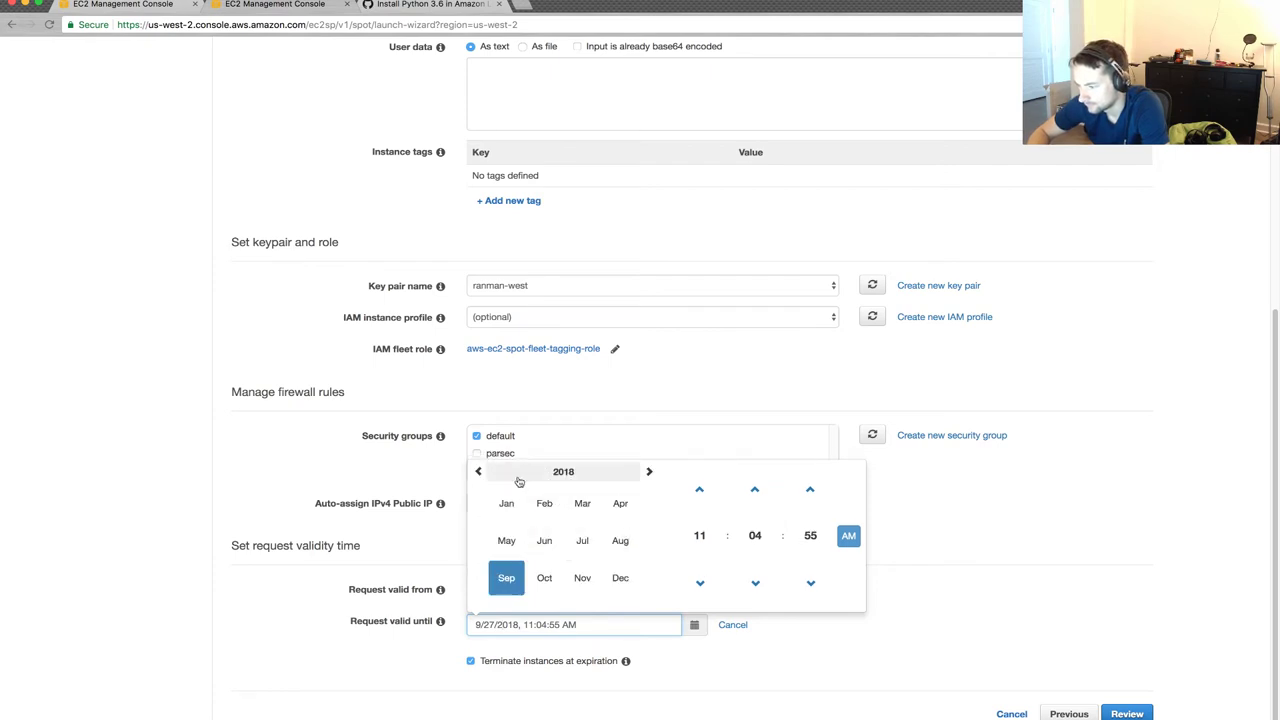
left_click(479, 474)
left_click(506, 578)
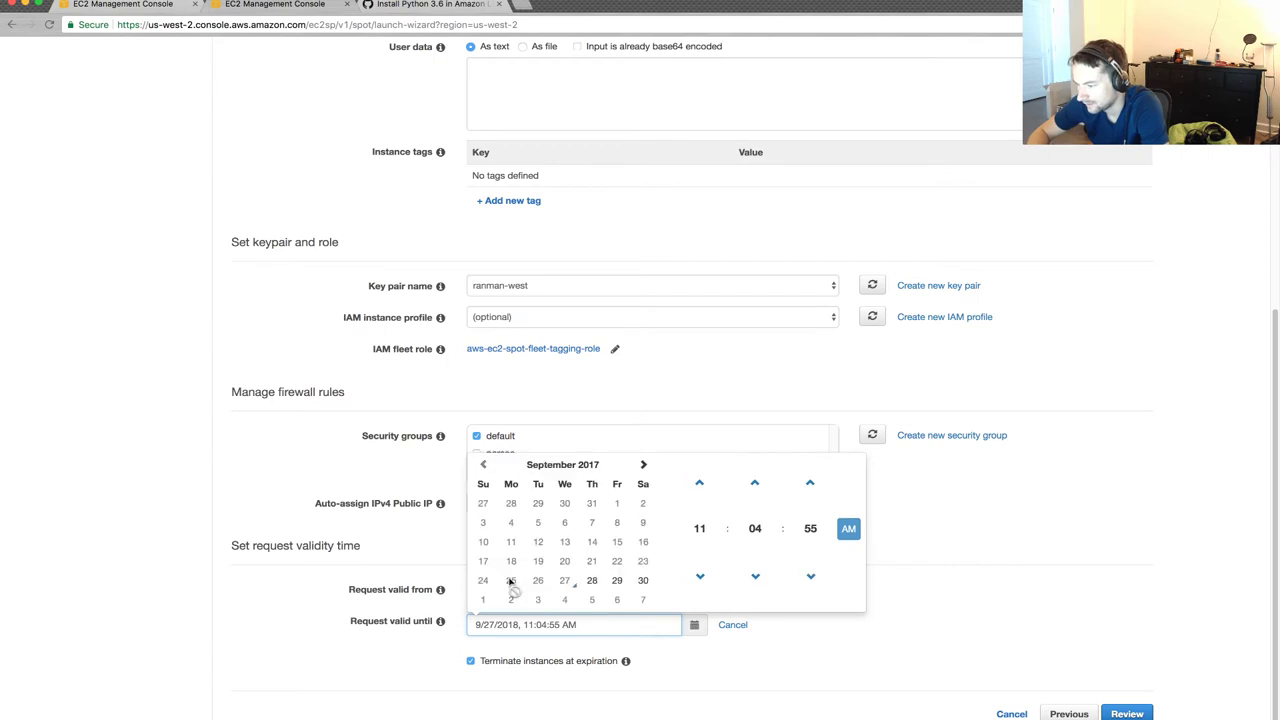
left_click(617, 581)
left_click(1045, 565)
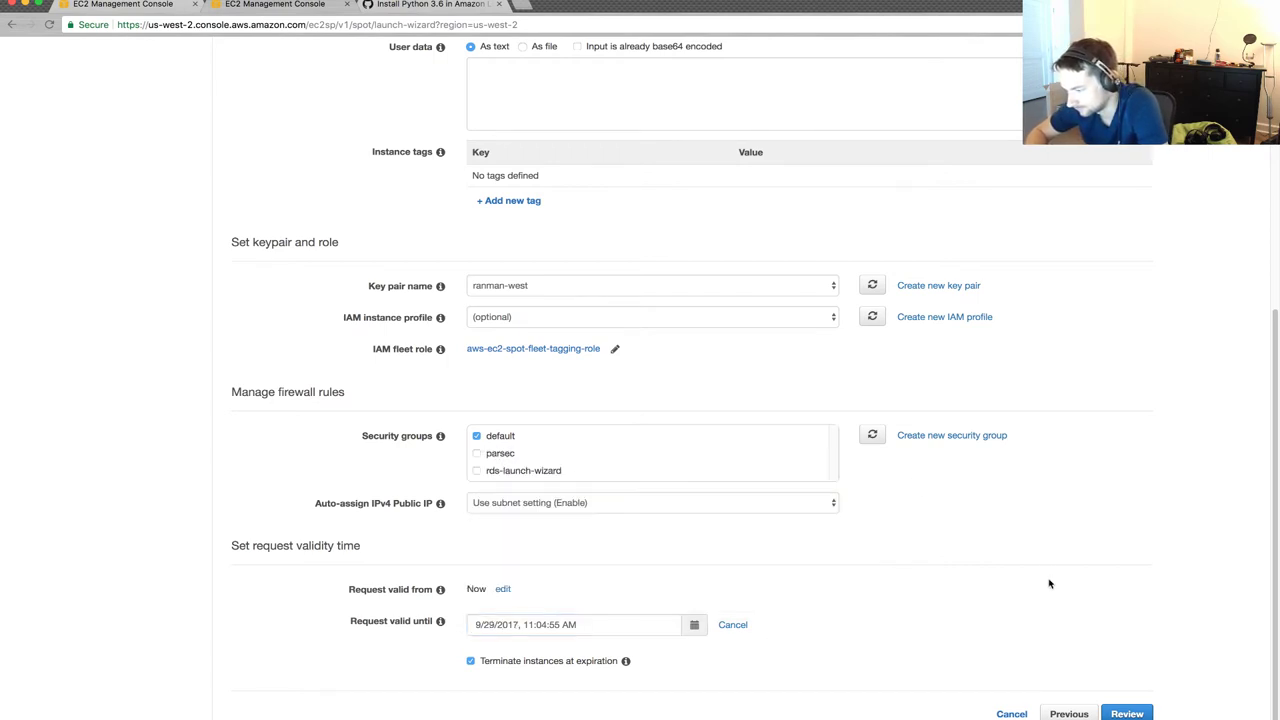
Review the Spot request, launch it, and dismiss the confirmation to return to the request list.
left_click(1127, 713)
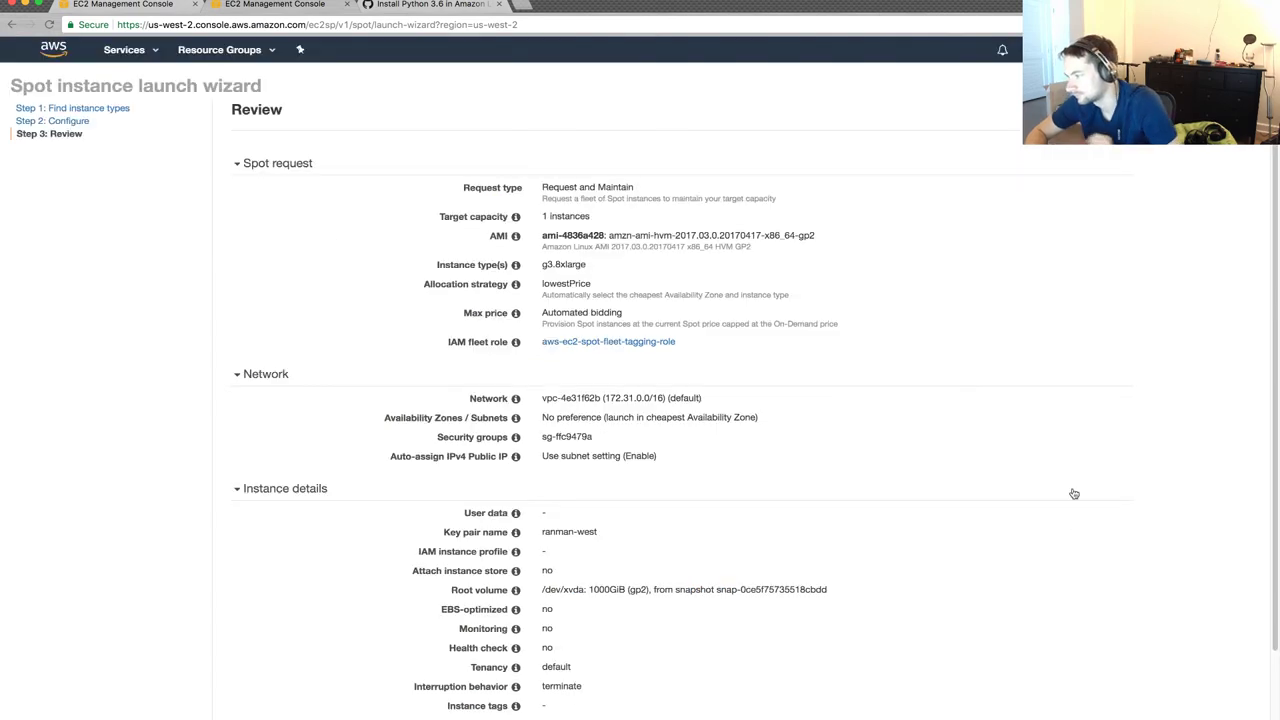
scroll(1135, 603, "down", 2)
left_click(1126, 701)
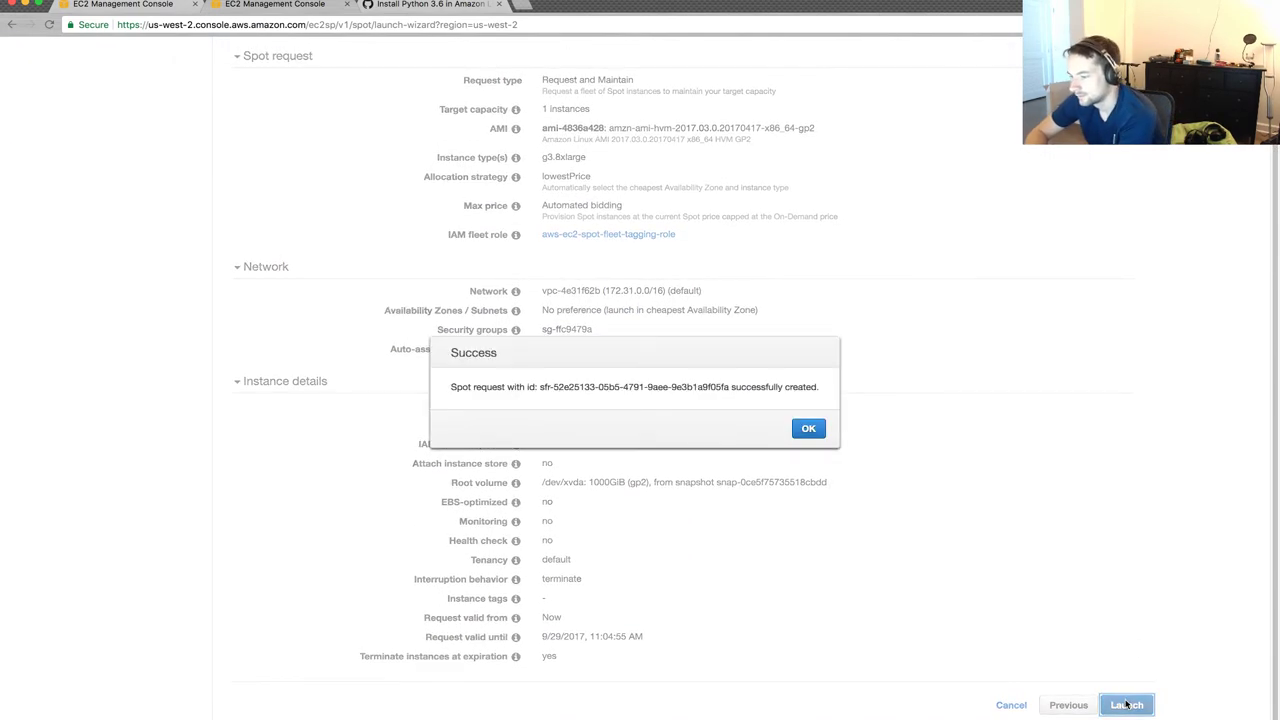
left_click(814, 430)
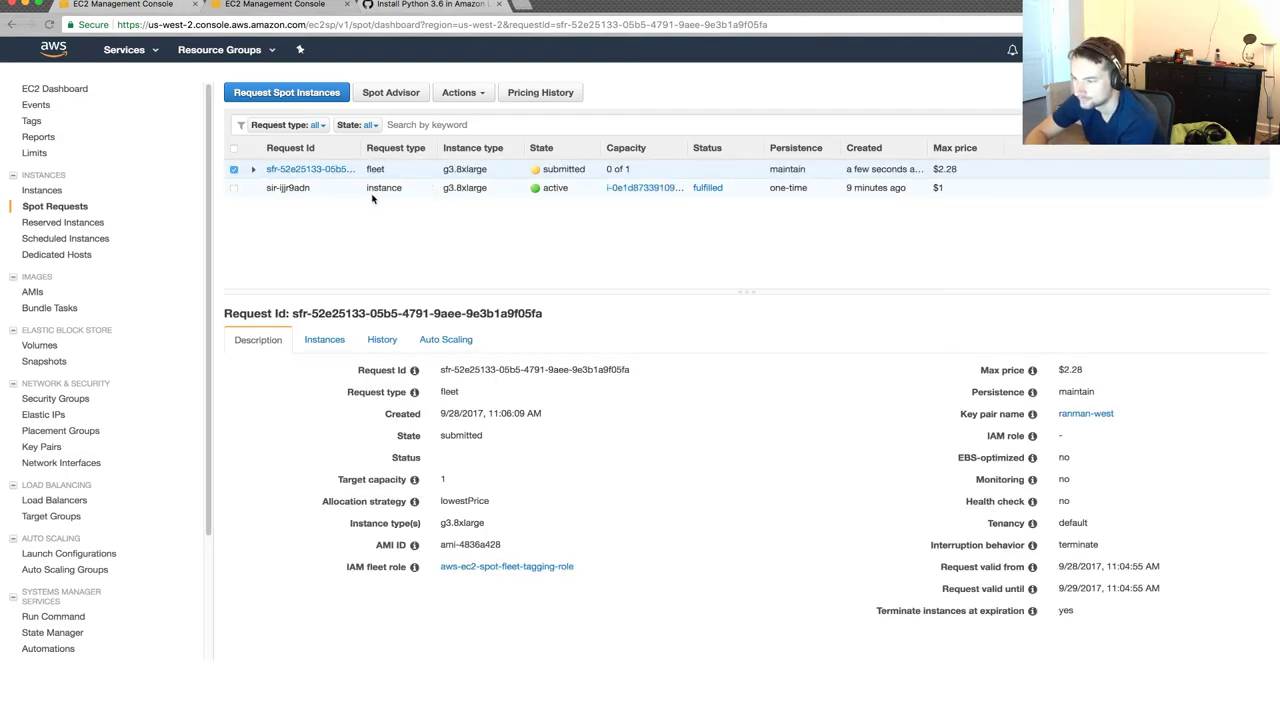
Inspect the instance behind the older one-time g3.8xlarge request, show all instances unfiltered, and return to the Spot requests.
left_click(288, 188)
left_click(642, 189)
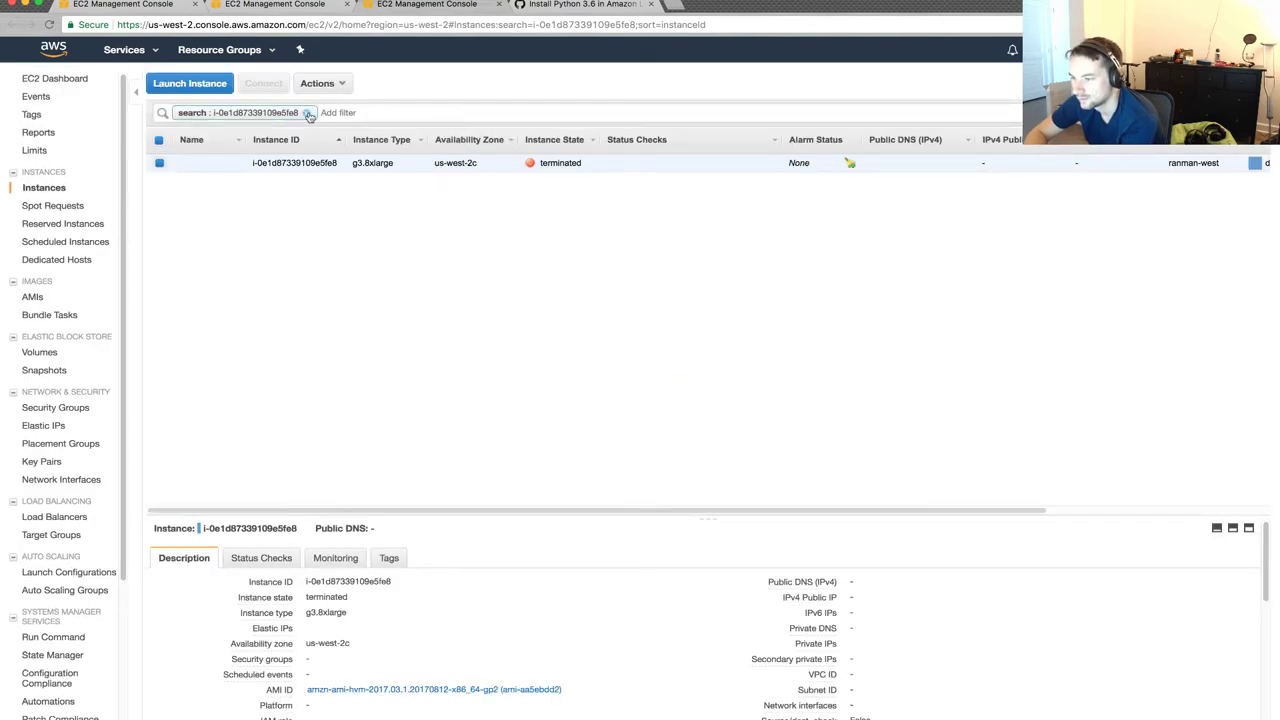
left_click(306, 113)
left_click(617, 295)
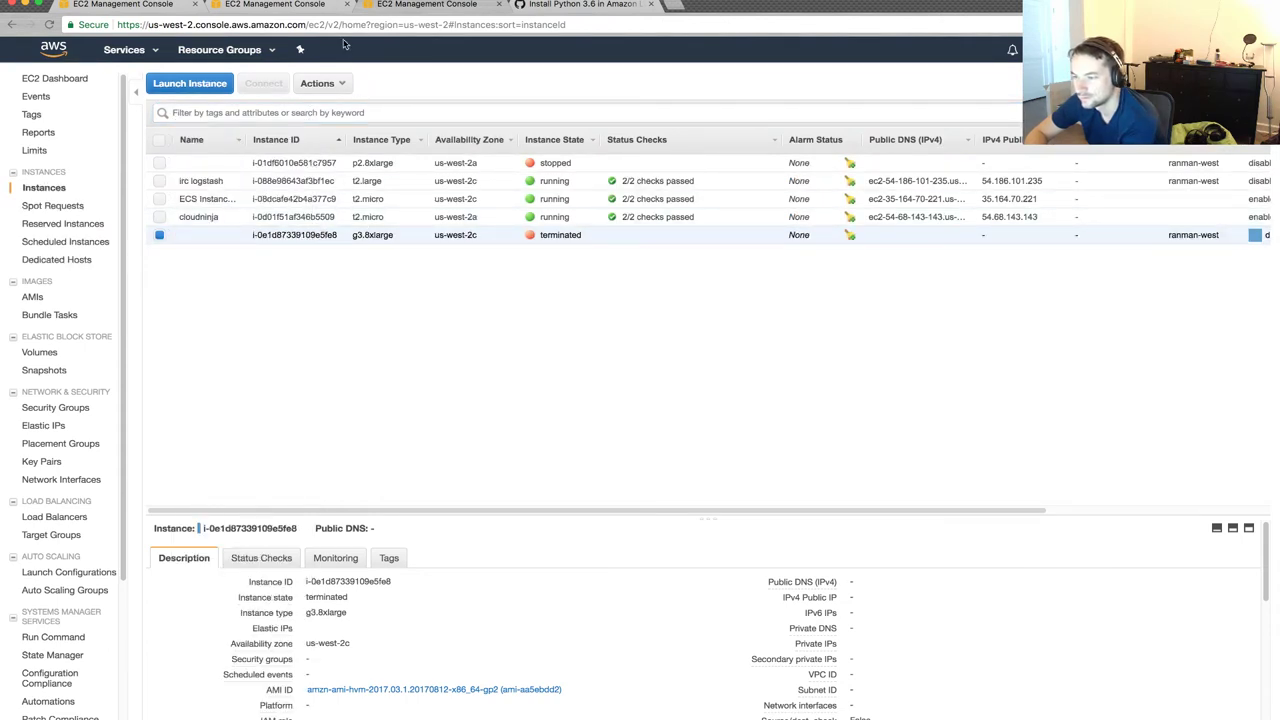
left_click(276, 14)
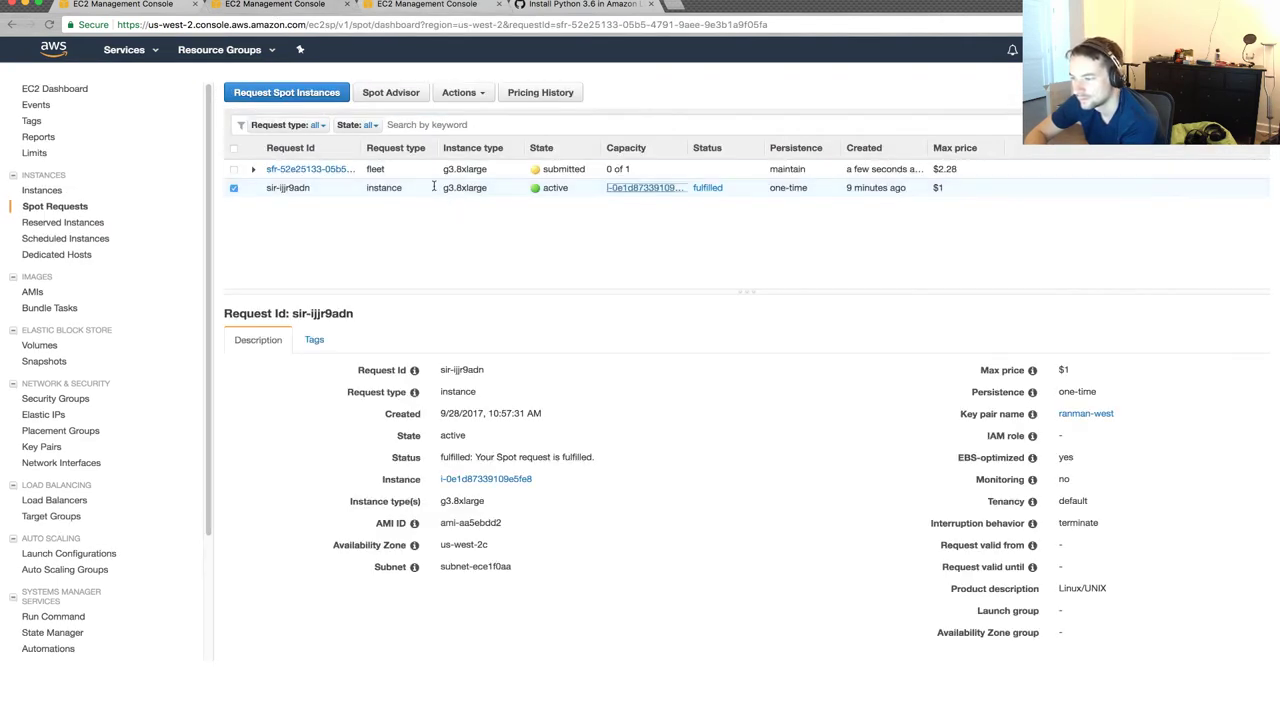
Cancel the older one-time g3.8xlarge Spot request and select the new fleet request.
left_click(481, 95)
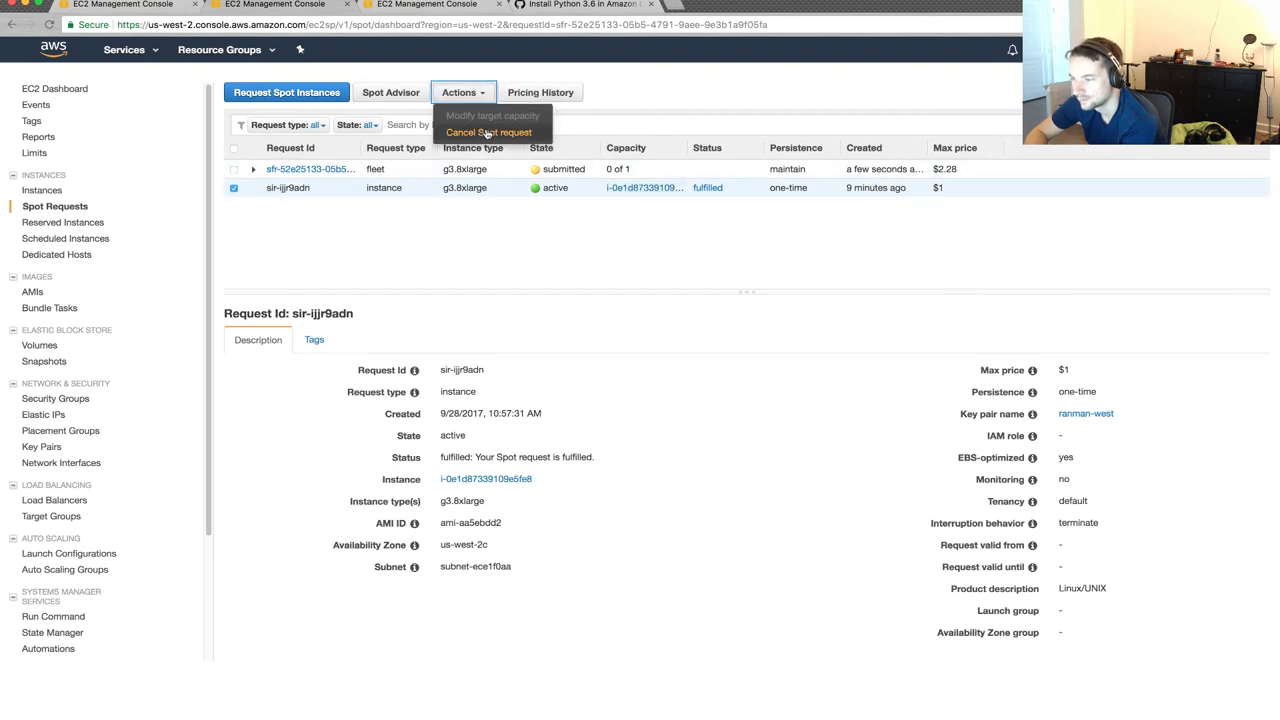
left_click(488, 133)
left_click(720, 447)
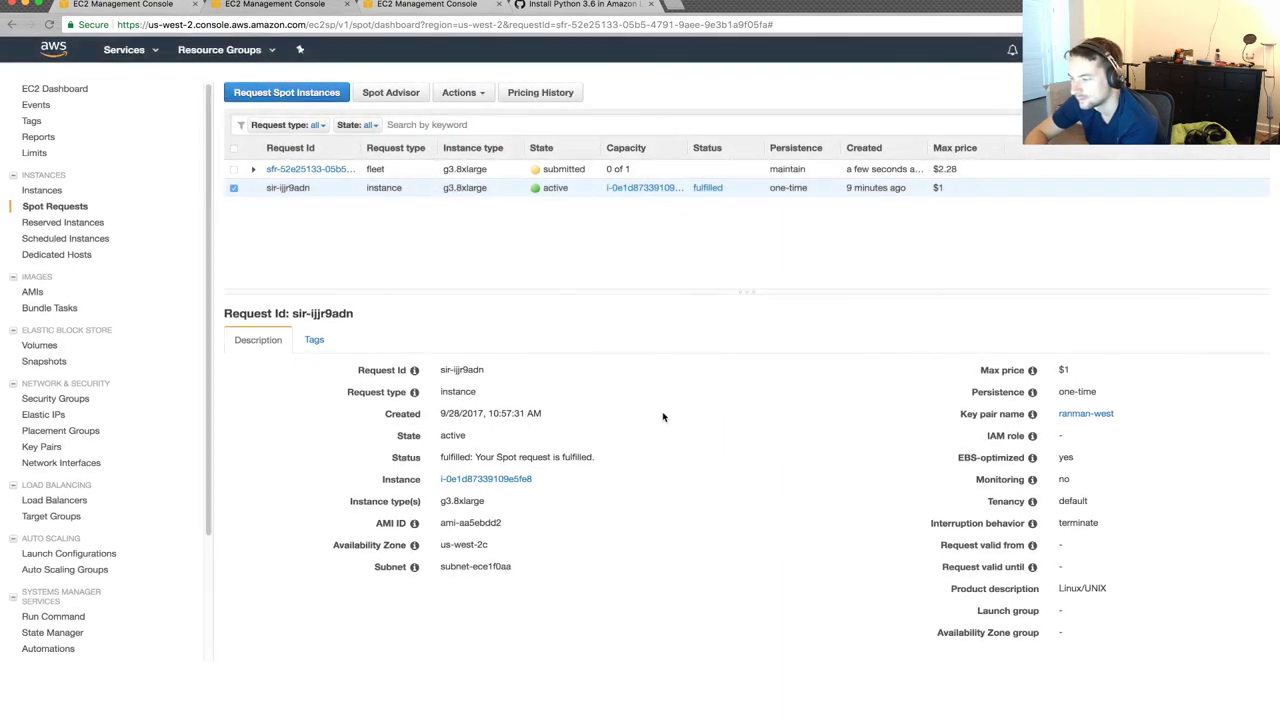
left_click(449, 174)
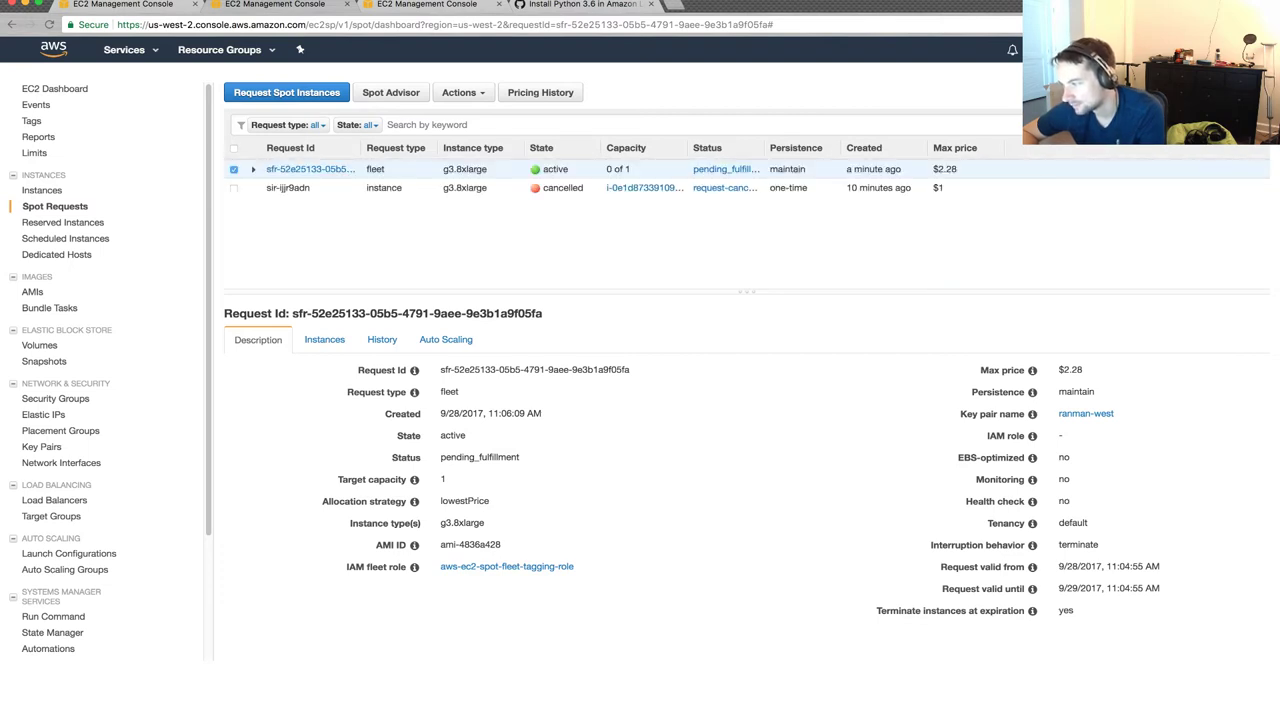
Read through the install_python_36_amazon_linux.sh gist, highlight the three prerequisite yum install commands, and return to the EC2 instances list.
left_click(535, 8)
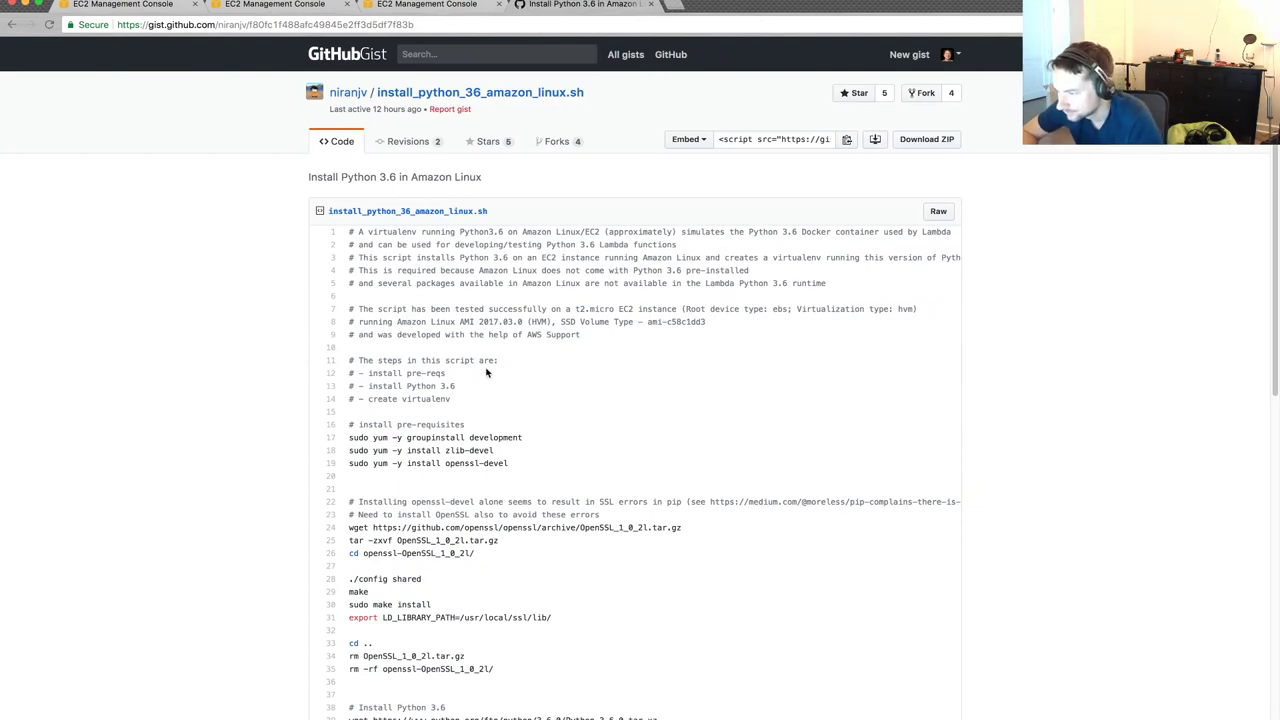
scroll(487, 373, "down", 5)
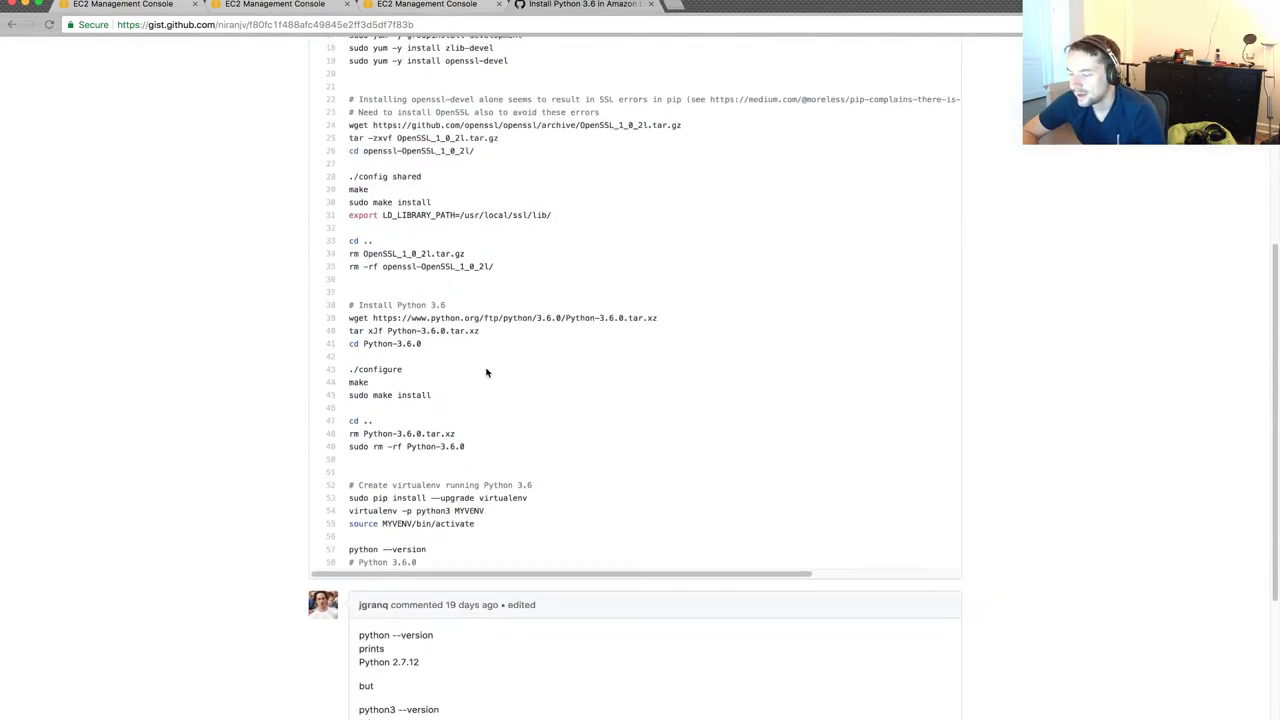
scroll(487, 373, "down", 3)
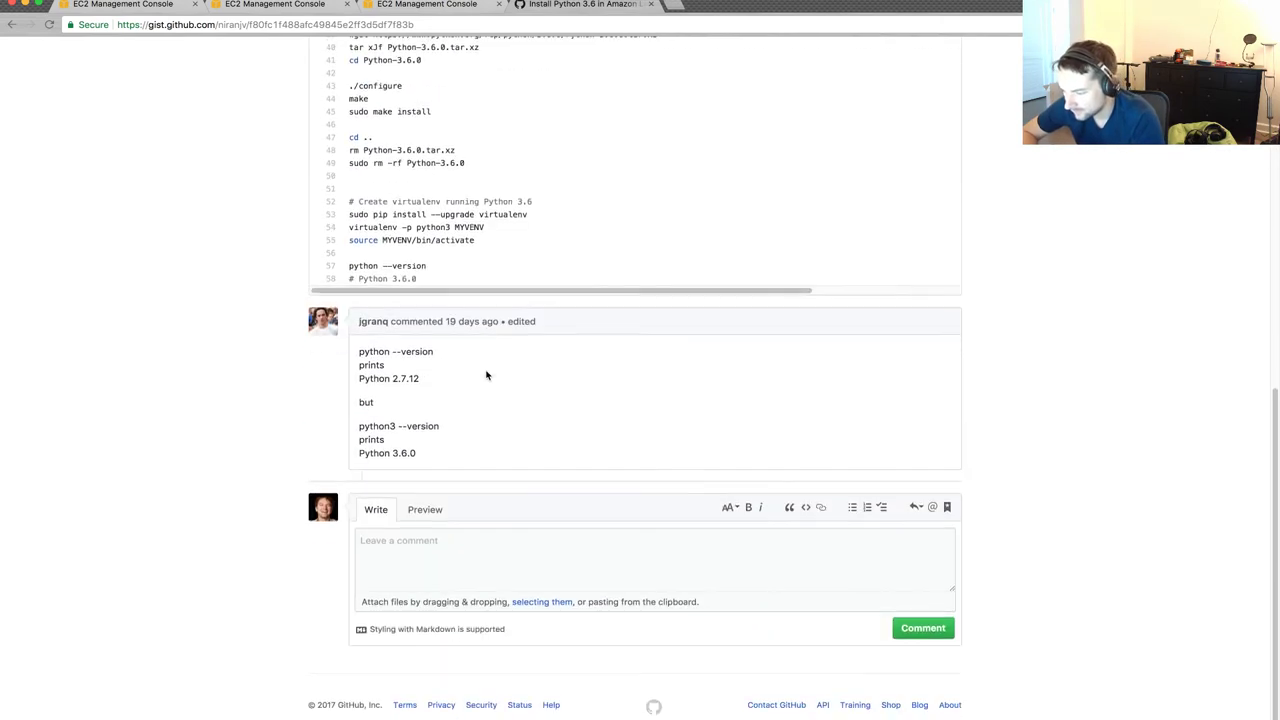
scroll(487, 373, "up", 10)
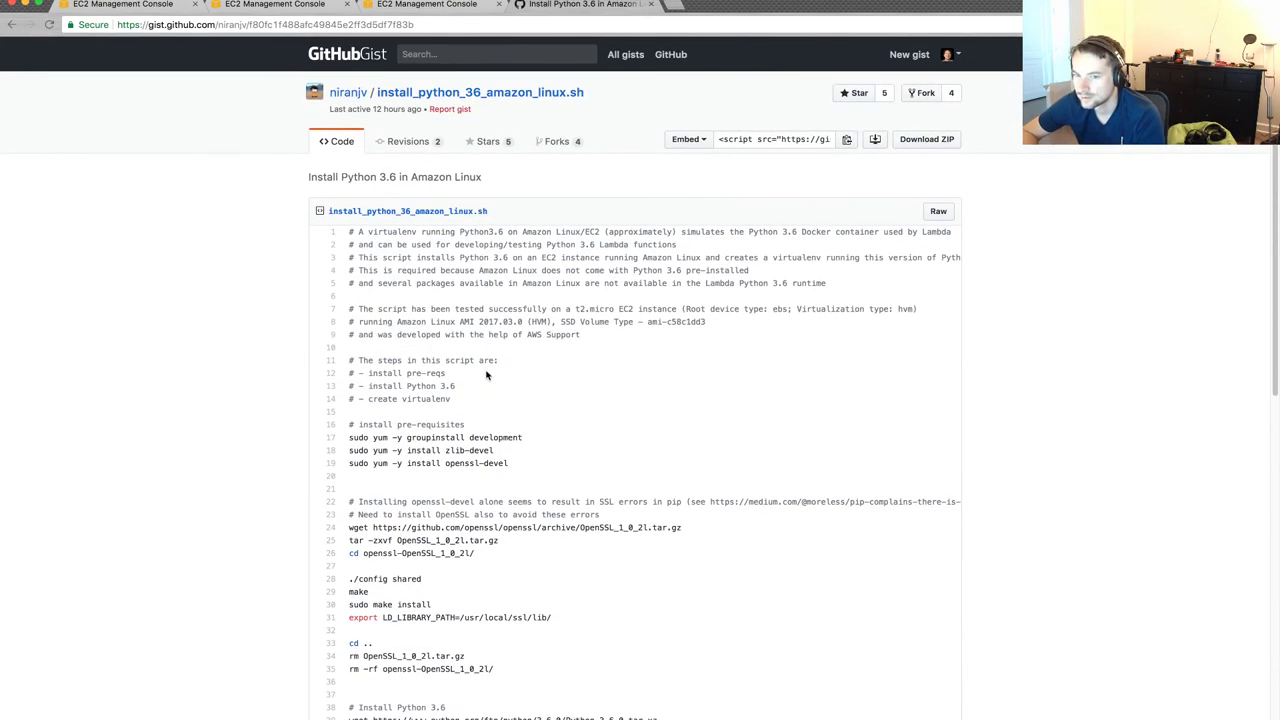
left_click_drag(510, 468, 329, 440)
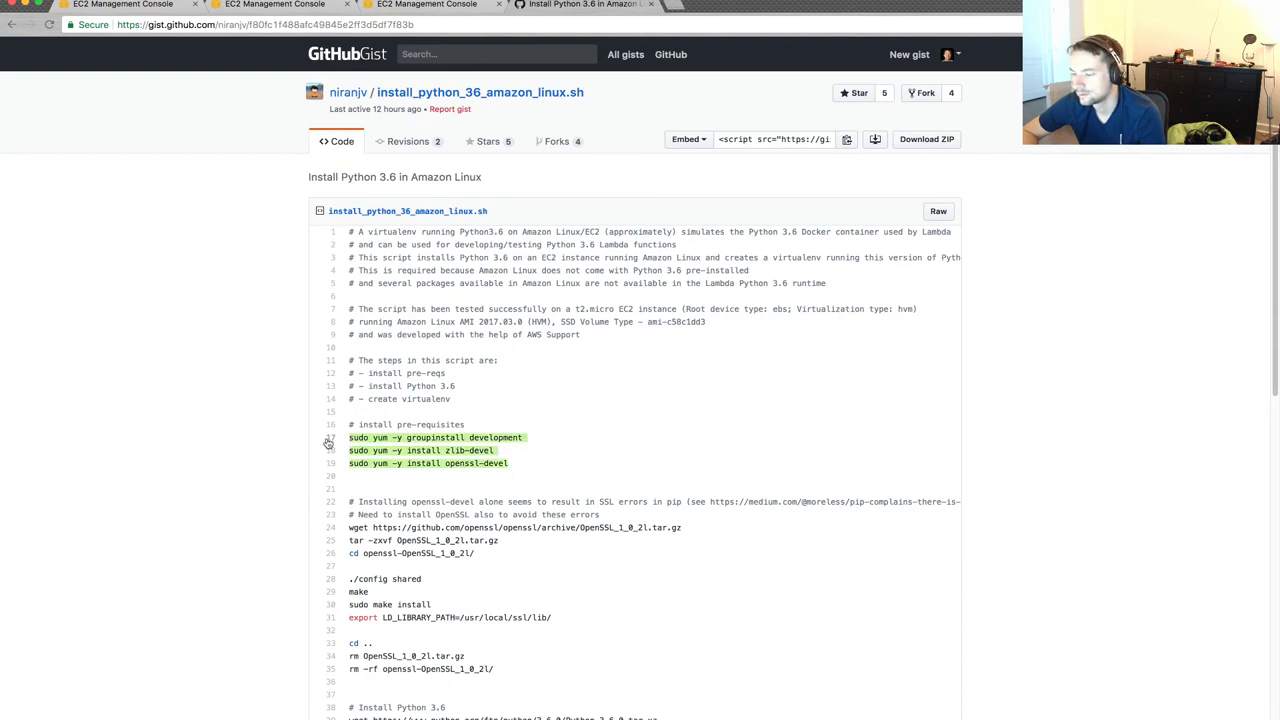
left_click(405, 12)
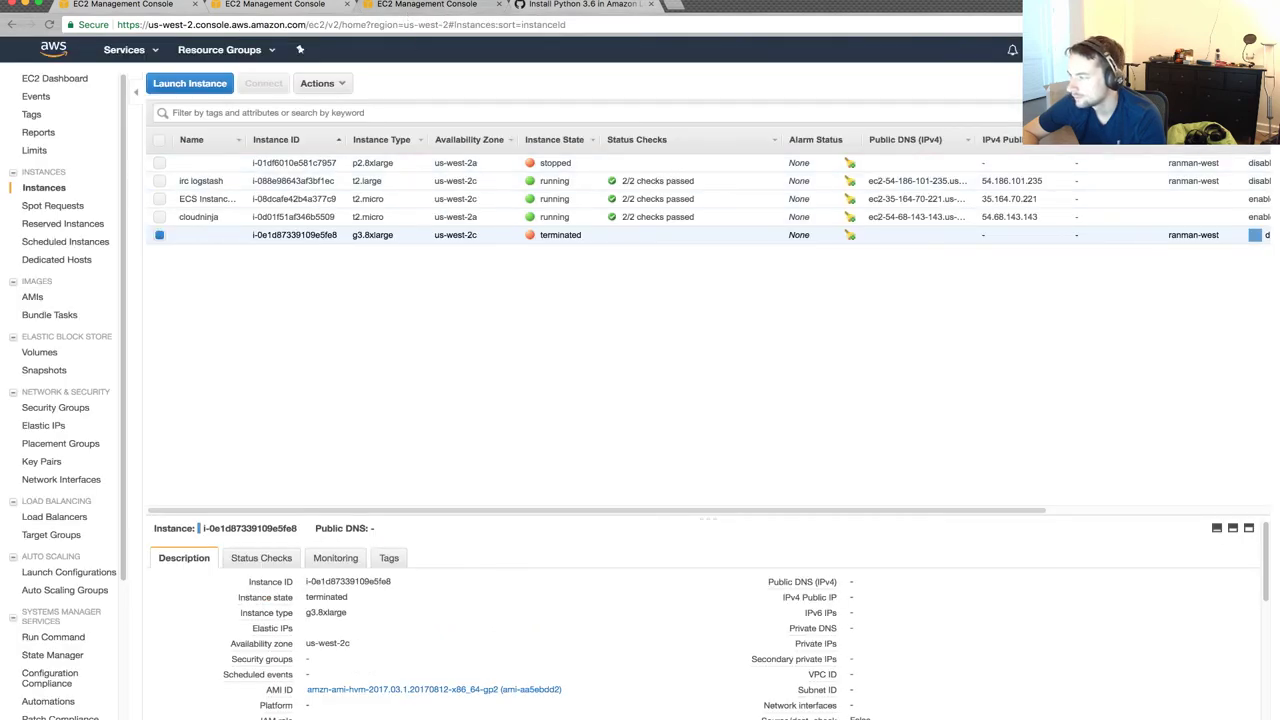
Refresh the EC2 instances list, select the new g3.8xlarge instance, and copy its public DNS name.
left_click(1230, 83)
left_click(1230, 83)
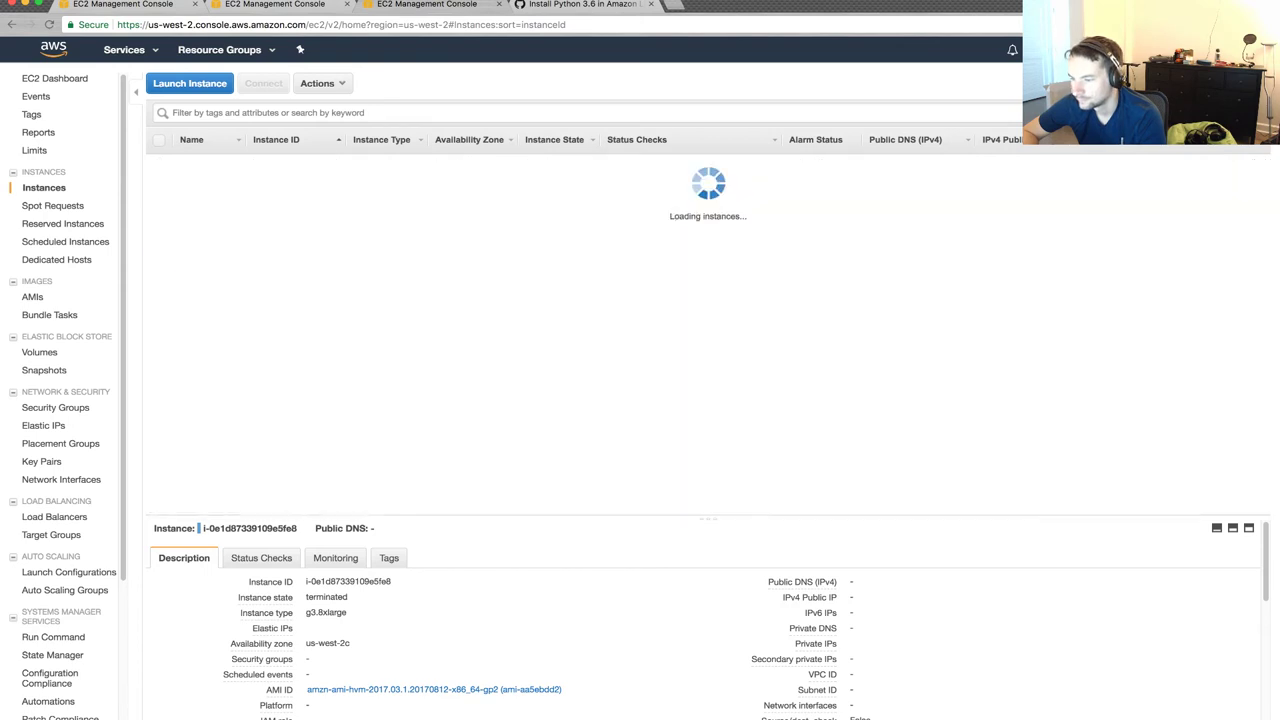
left_click(738, 179)
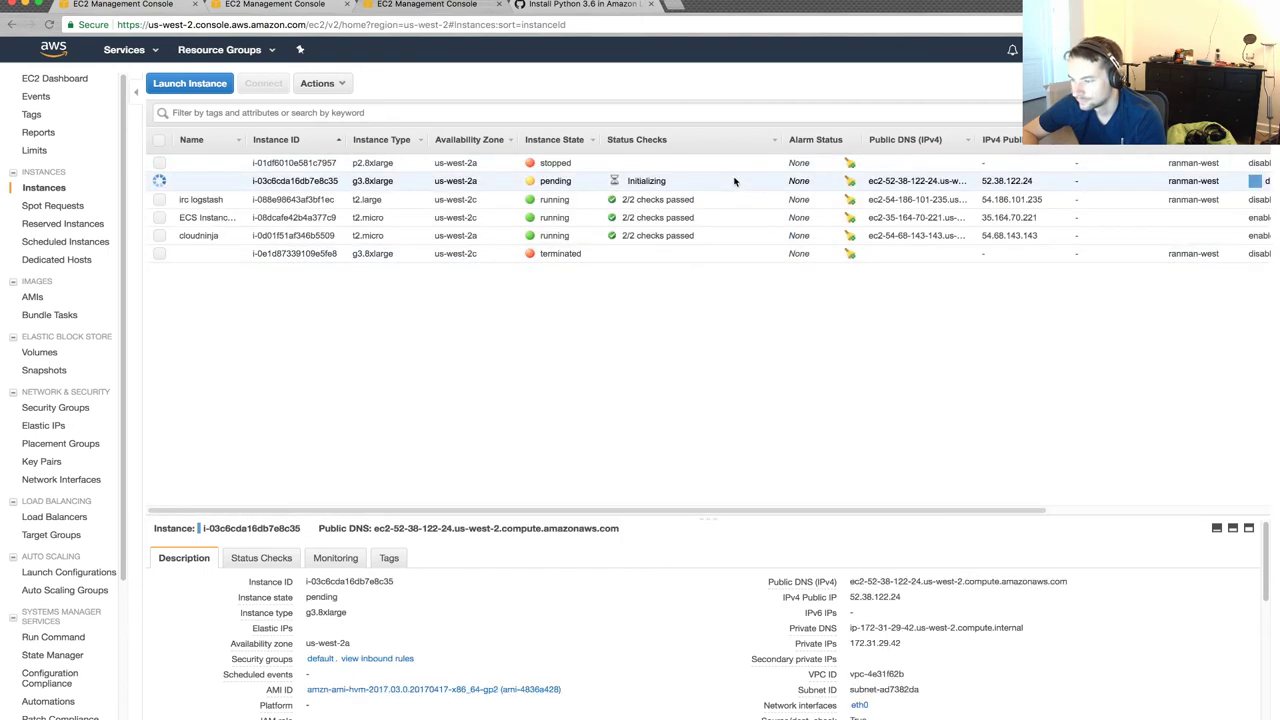
left_click_drag(375, 528, 620, 530)
key("super+c")
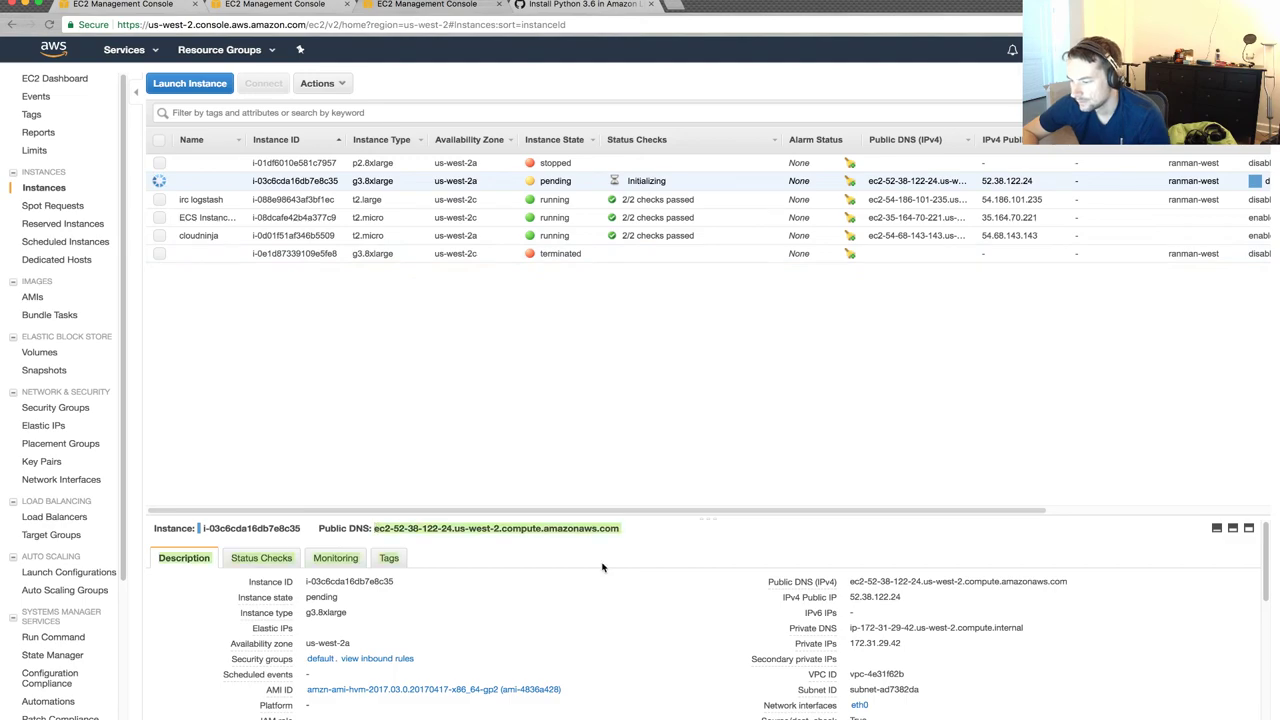
Switch to the terminal, replace the host in the previous SSH command with the copied public DNS name, and try to connect.
key("super+Tab")
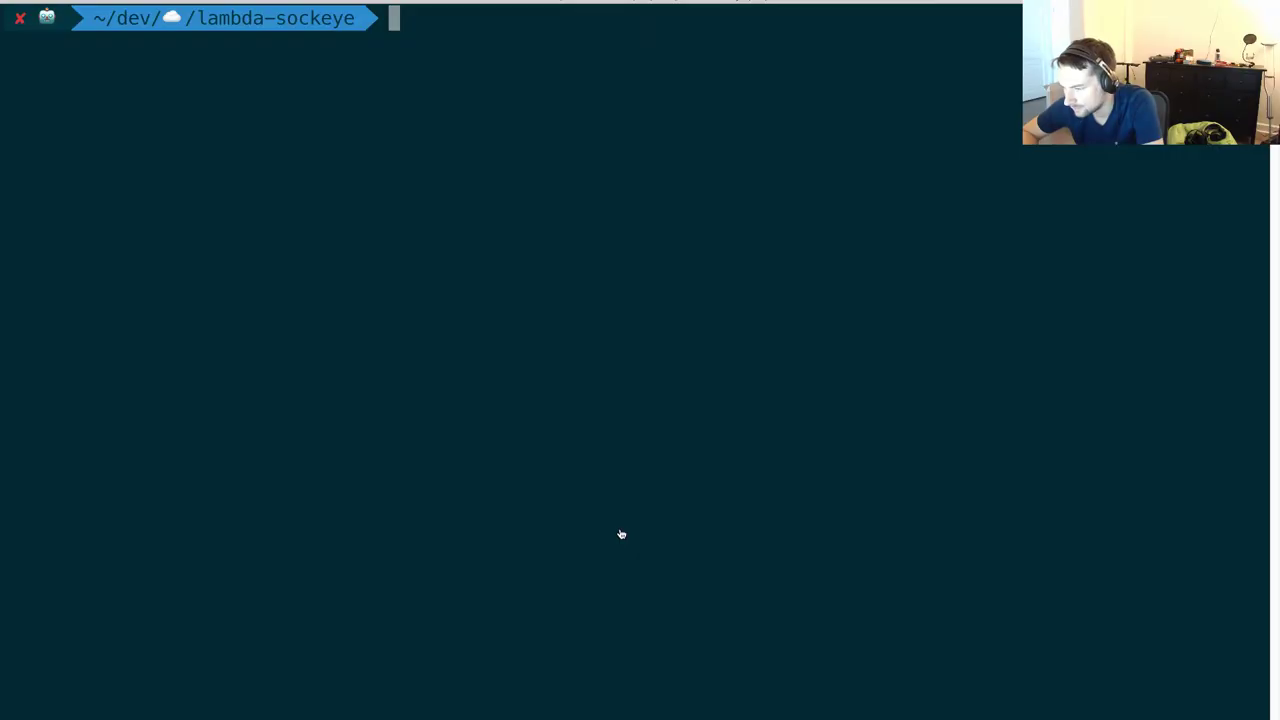
key("Up")
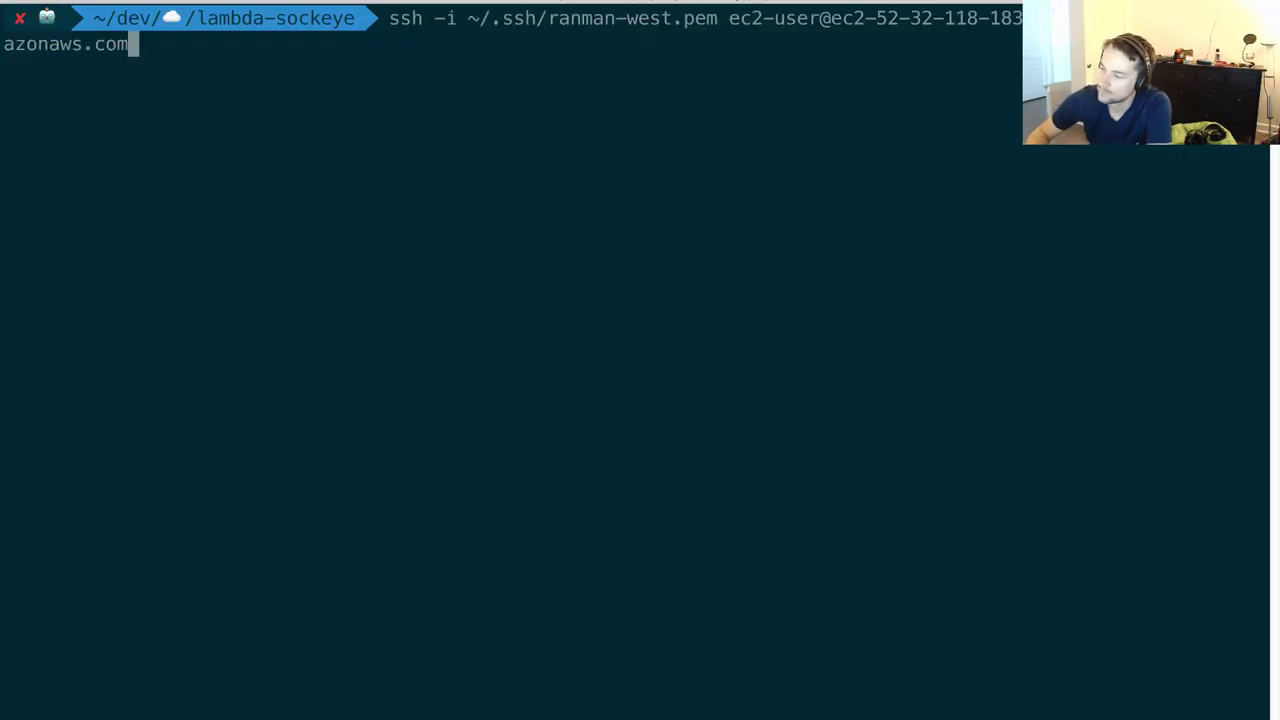
key("BackSpace")
key("BackSpace")
key("BackSpace")
key("BackSpace")
key("BackSpace")
key("BackSpace")
key("BackSpace")
key("BackSpace")
key("BackSpace")
key("BackSpace")
key("BackSpace")
key("BackSpace")
key("BackSpace")
key("BackSpace")
key("BackSpace")
key("BackSpace")
key("BackSpace")
key("BackSpace")
key("BackSpace")
key("BackSpace")
key("BackSpace")
key("BackSpace")
key("BackSpace")
key("BackSpace")
key("BackSpace")
key("BackSpace")
key("BackSpace")
key("BackSpace")
key("BackSpace")
key("BackSpace")
key("BackSpace")
key("BackSpace")
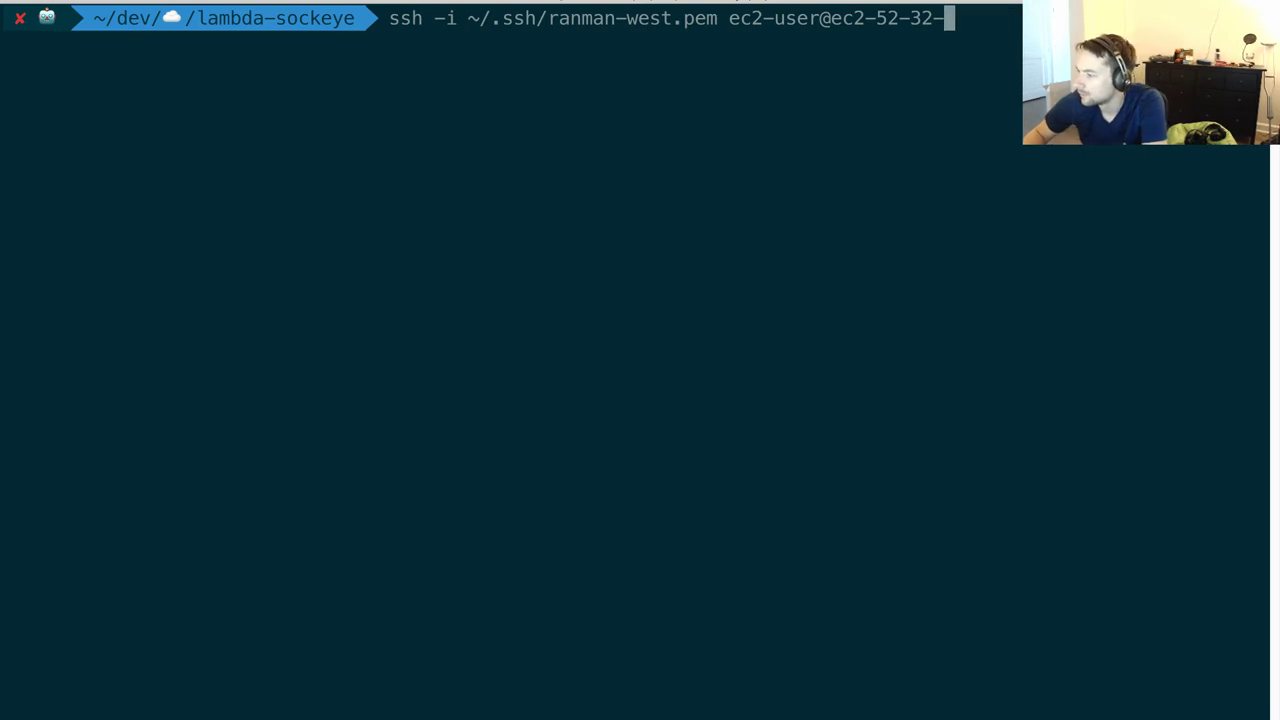
key("super+v")
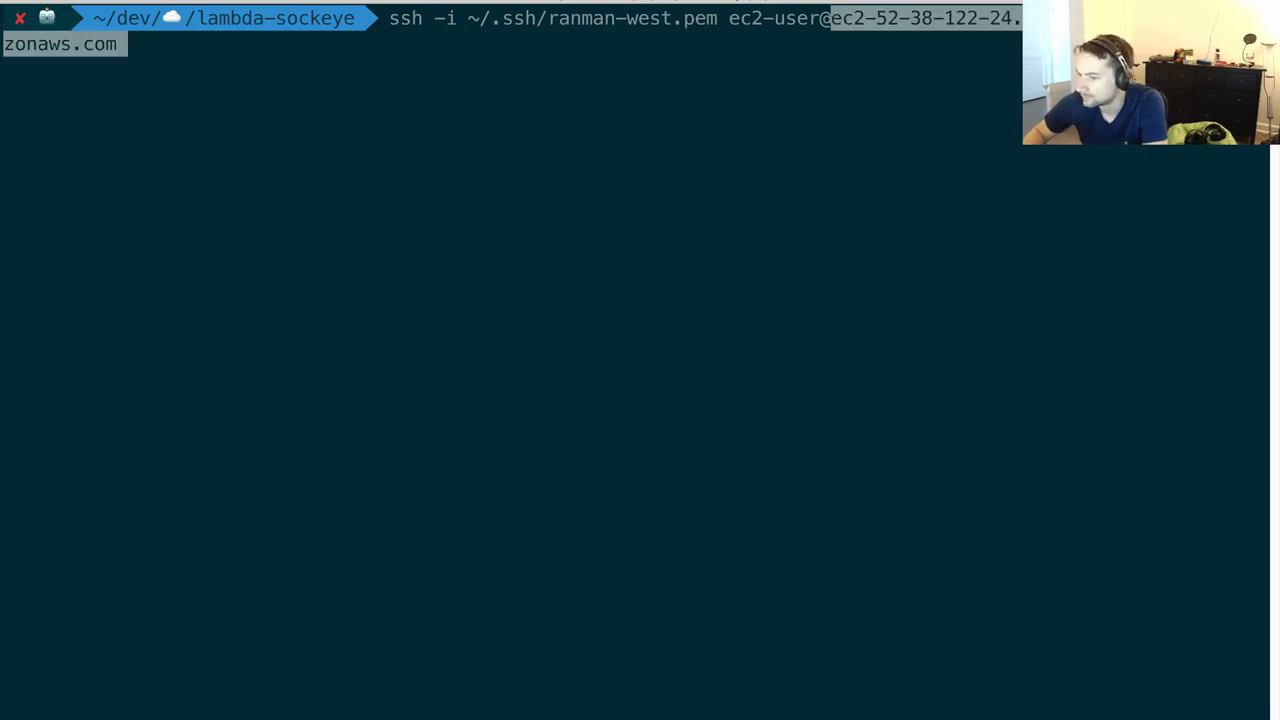
key("Left")
key("Left")
key("Left")
key("Left")
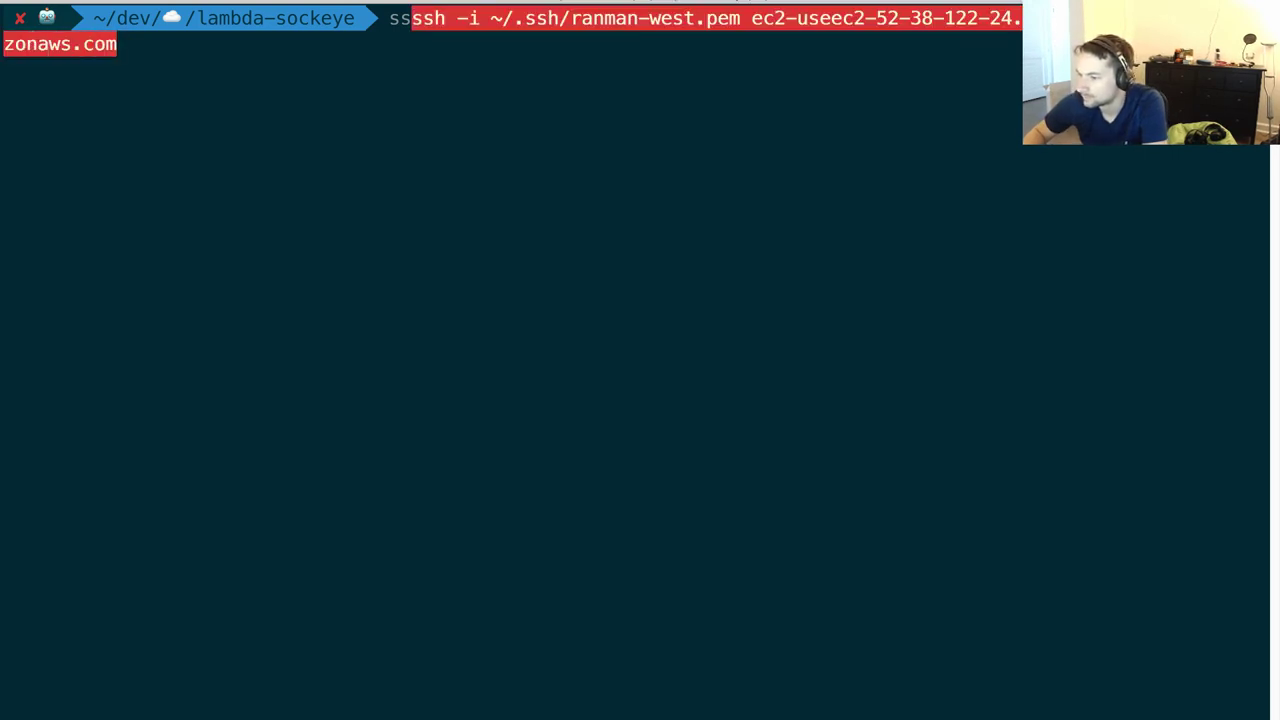
key("Return")
Try to repair the garbled ec2-user part of the recalled SSH command and rerun it.
key("Up")
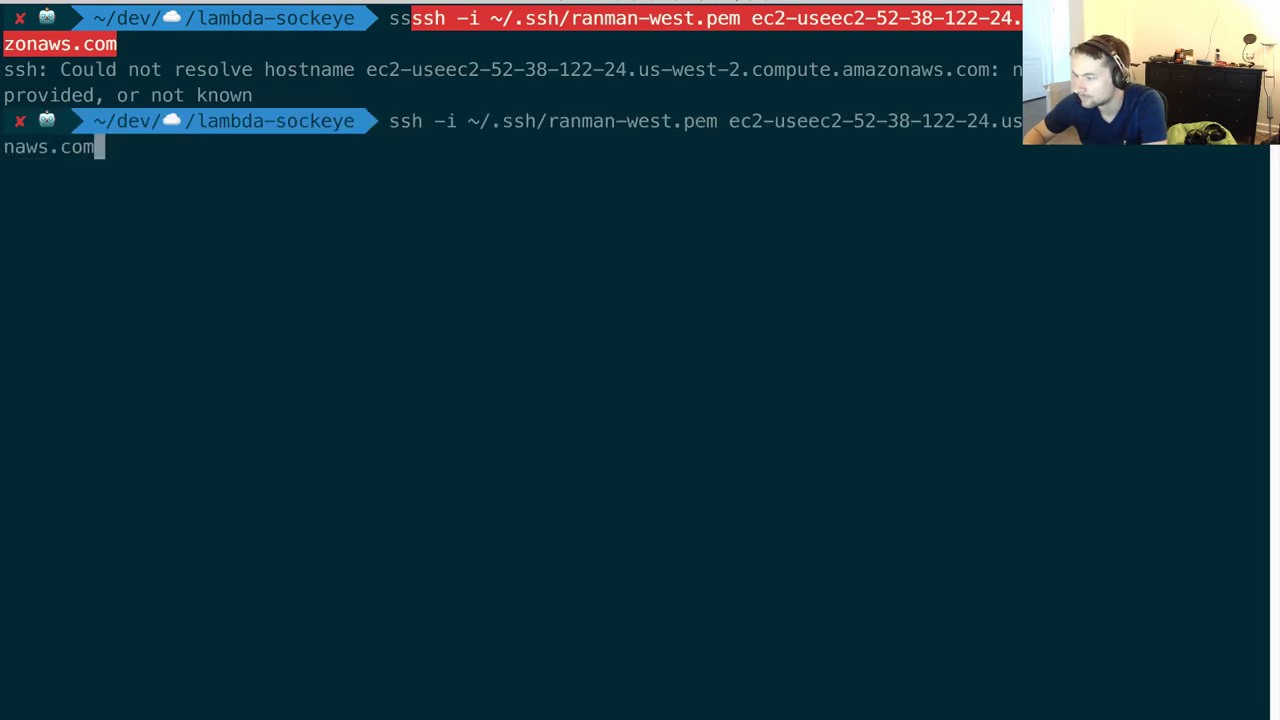
key("ctrl+a")
key("Right")
key("Right")
key("Right")
key("Right")
key("Right")
key("Right")
key("Right")
key("Right")
key("Right")
key("Right")
key("Right")
key("Right")
key("Right")
key("Right")
key("Right")
key("Right")
key("Right")
key("Right")
key("Right")
key("Right")
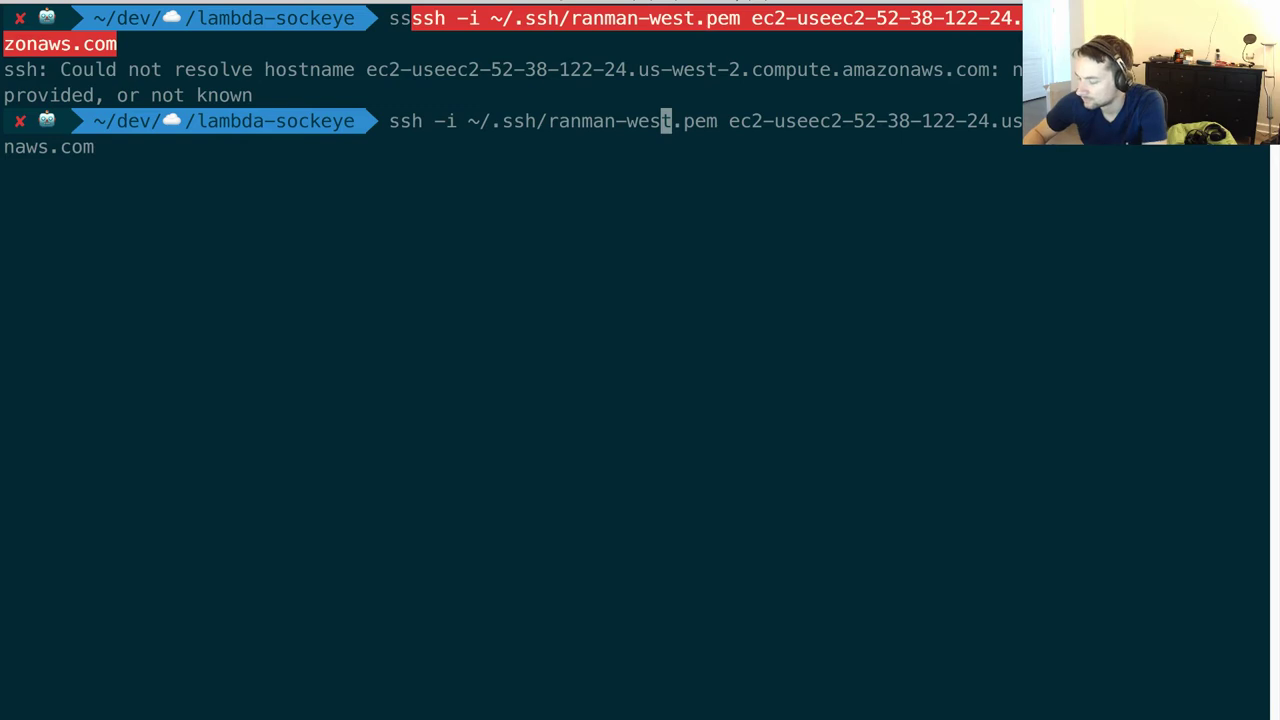
key("Right")
key("Right")
key("super+Return")
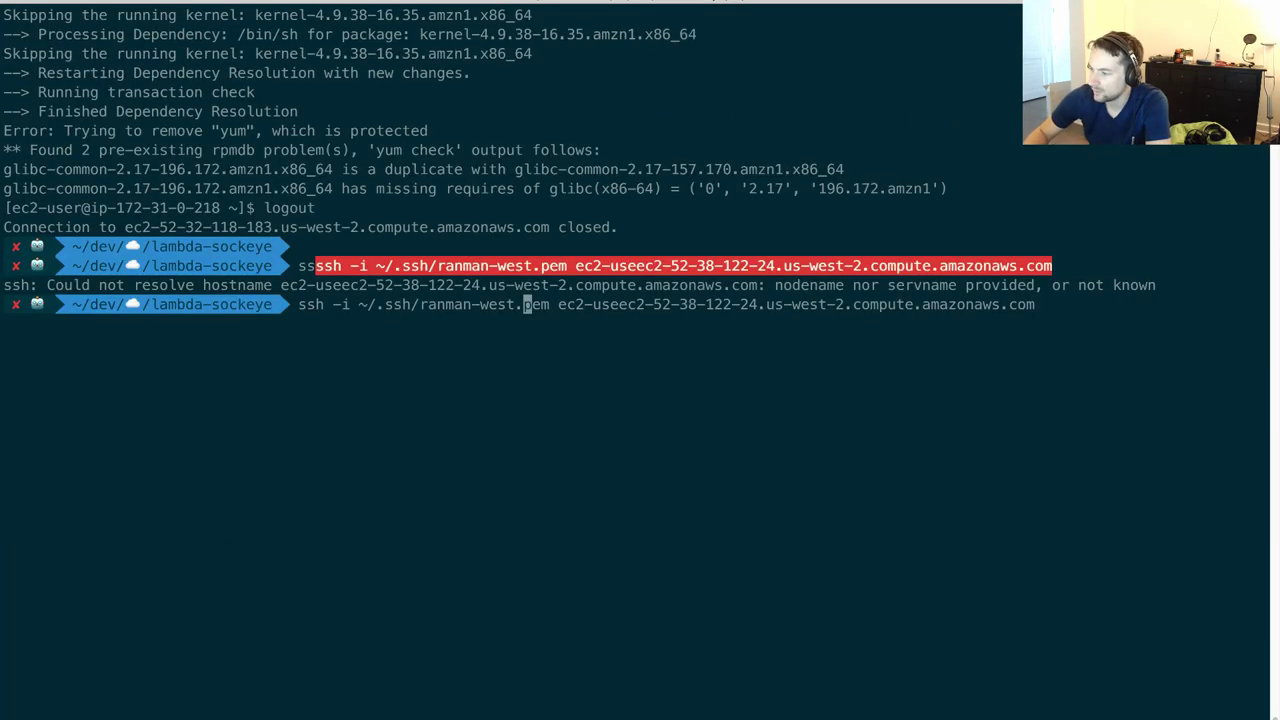
key("Right")
key("Right")
key("Right")
key("Right")
key("Right")
key("Right")
key("Right")
key("Right")
key("Right")
key("Right")
key("Right")
key("Right")
key("Left")
key("Left")
key("Left")
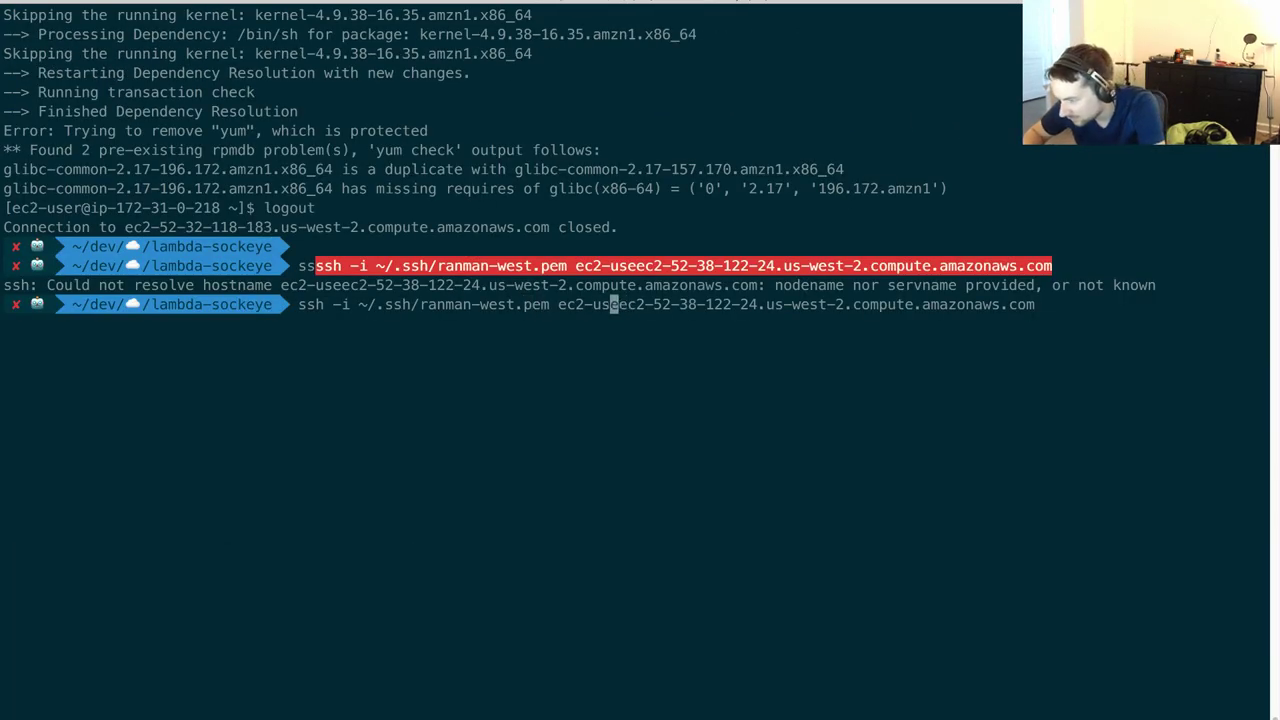
type("ser@")
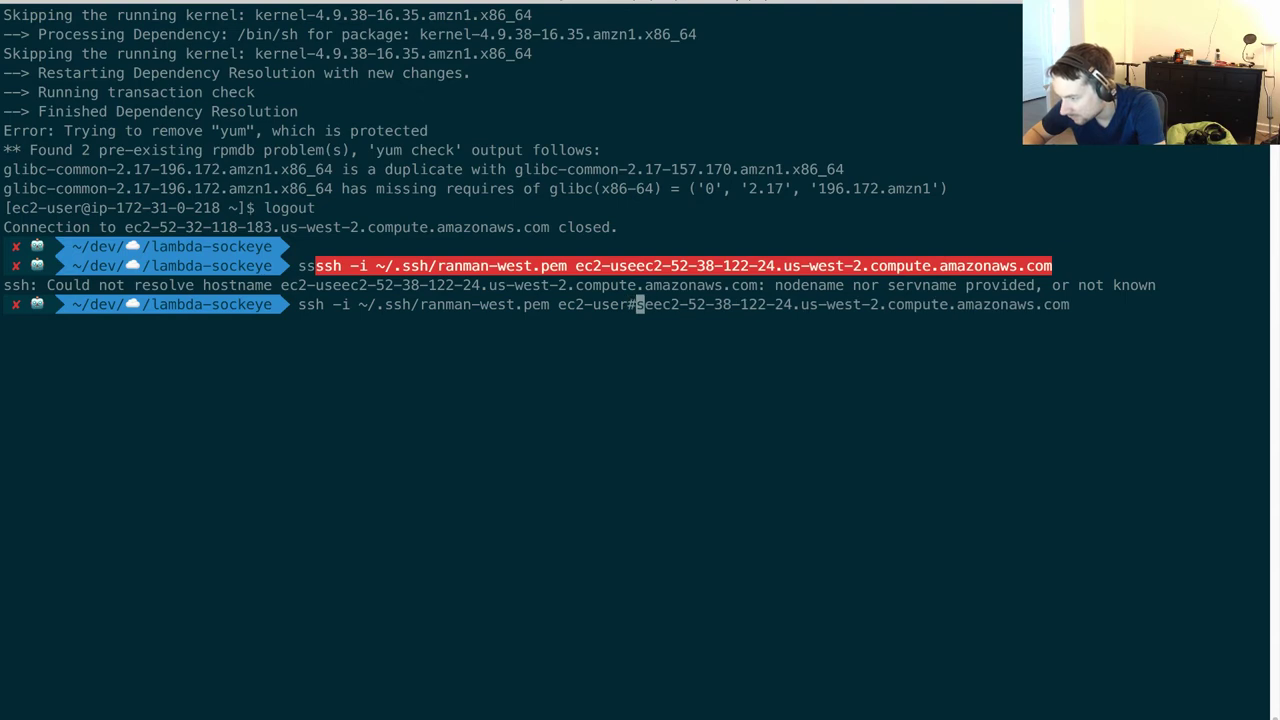
key("Return")
key("Up")
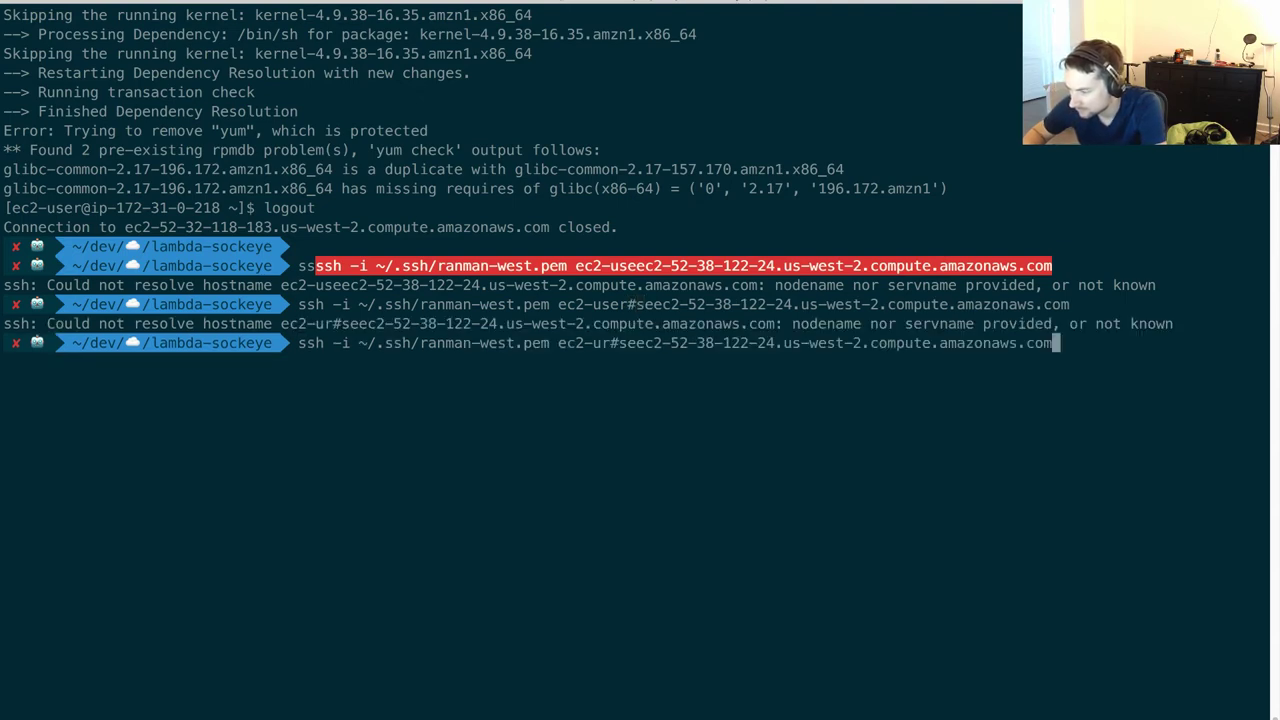
key("Left")
key("Left")
key("Left")
key("Left")
key("Left")
key("Left")
key("Left")
key("Left")
key("Left")
key("Left")
key("Left")
key("Left")
key("Left")
key("Left")
key("Left")
key("Left")
key("Left")
key("Left")
key("Left")
key("Left")
key("Left")
key("Left")
key("Left")
key("Left")
key("Left")
key("Left")
key("Left")
key("Left")
key("Left")
key("Left")
key("Left")
key("Left")
key("Left")
key("Left")
key("Left")
key("Left")
key("Left")
key("Left")
key("Left")
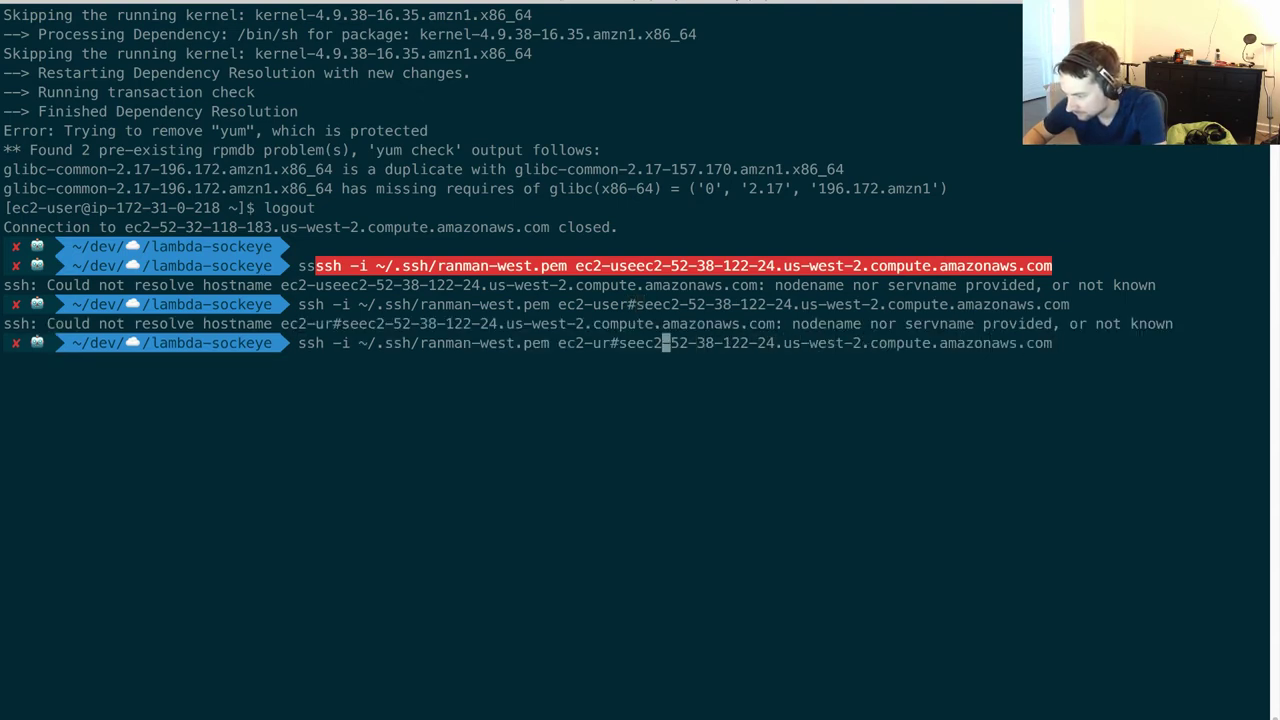
key("Right")
key("BackSpace")
key("BackSpace")
key("BackSpace")
key("BackSpace")
key("Delete")
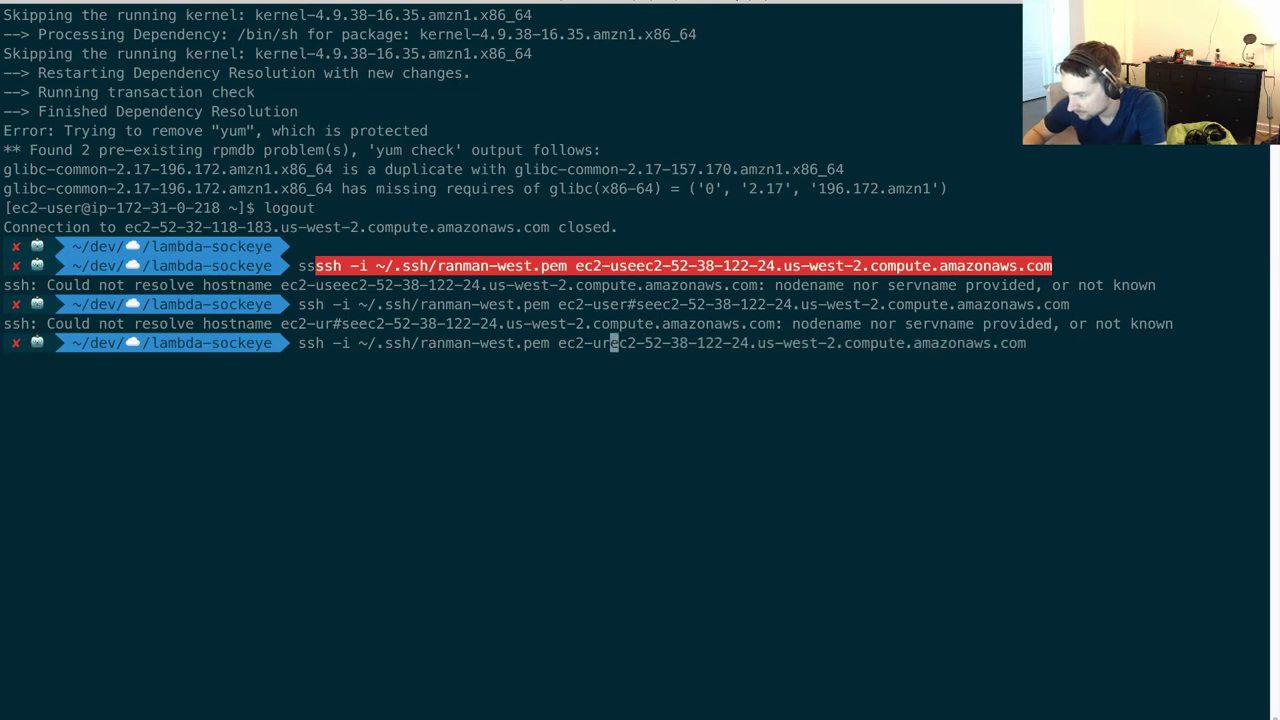
type("user@")
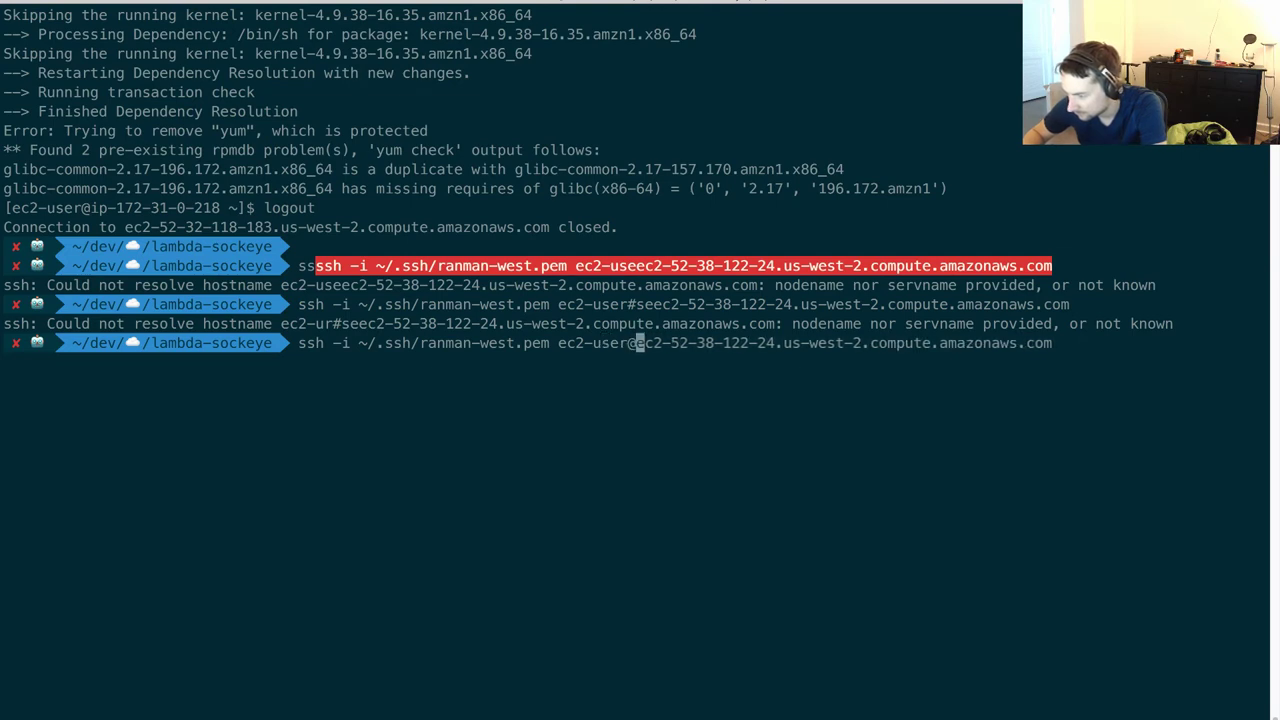
key("Return")
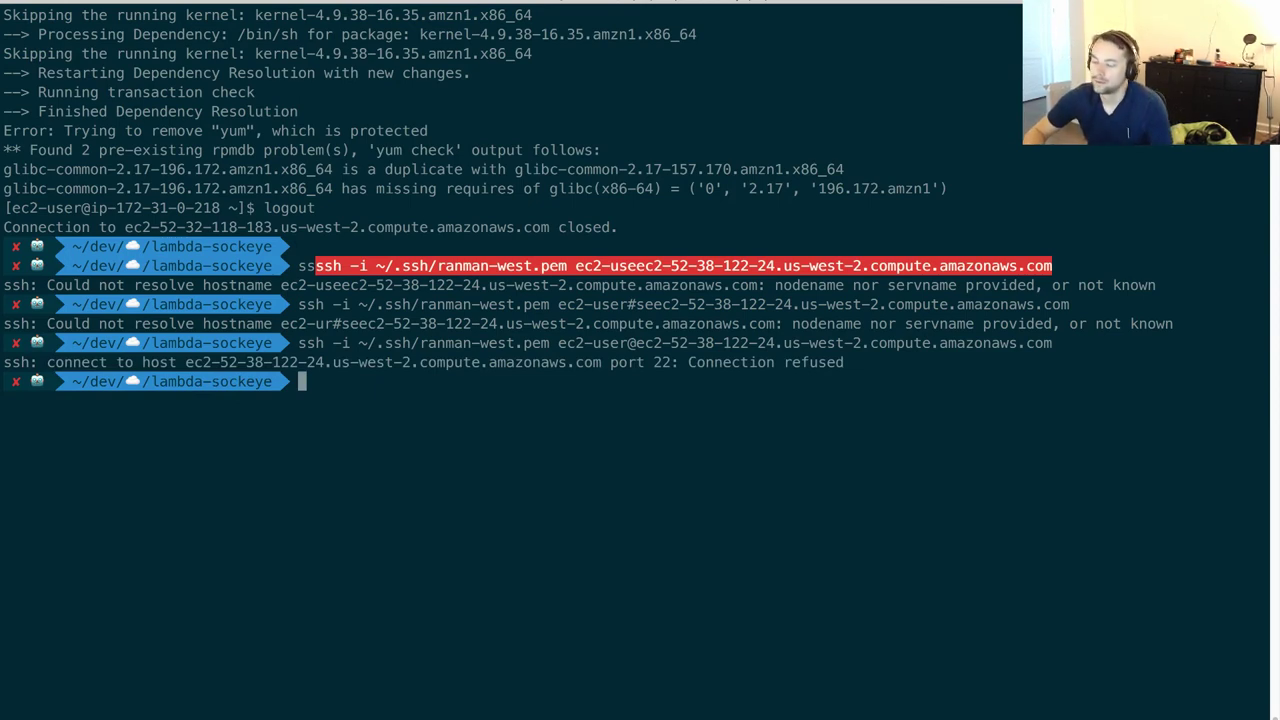
Switch from the terminal to Amazon Chime.
mouse_move(437, 712)
left_click(341, 710)
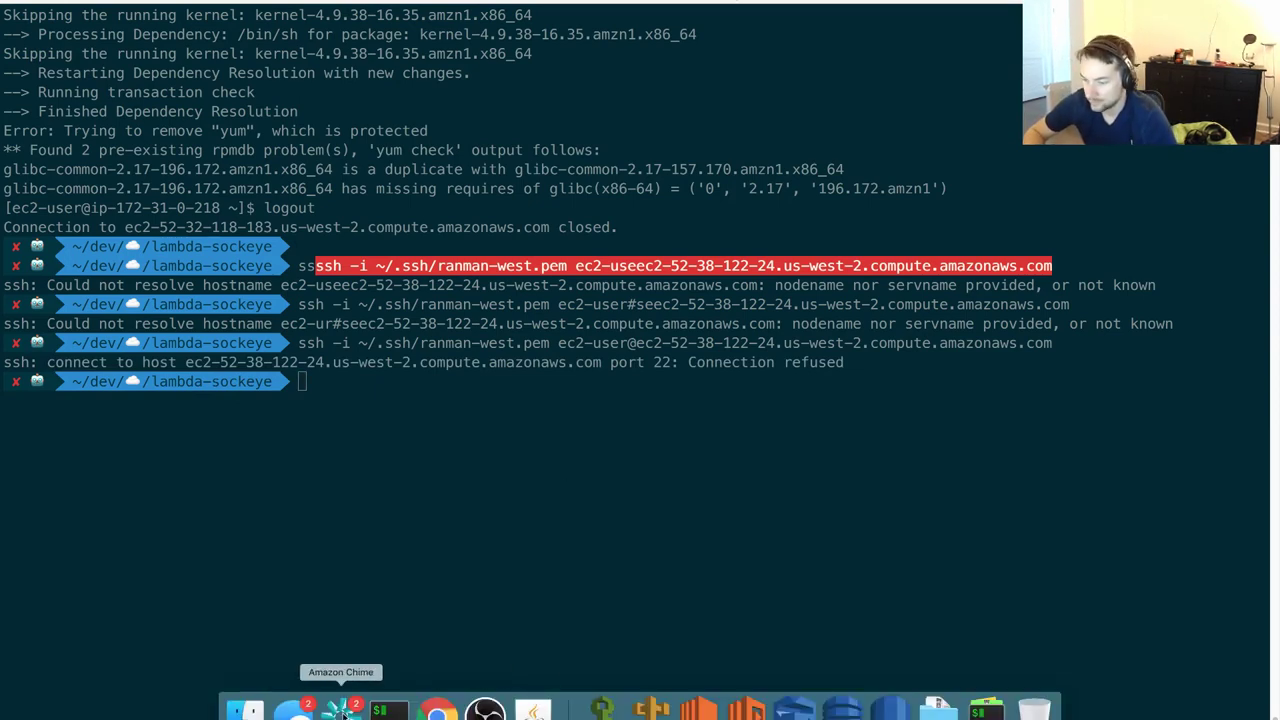